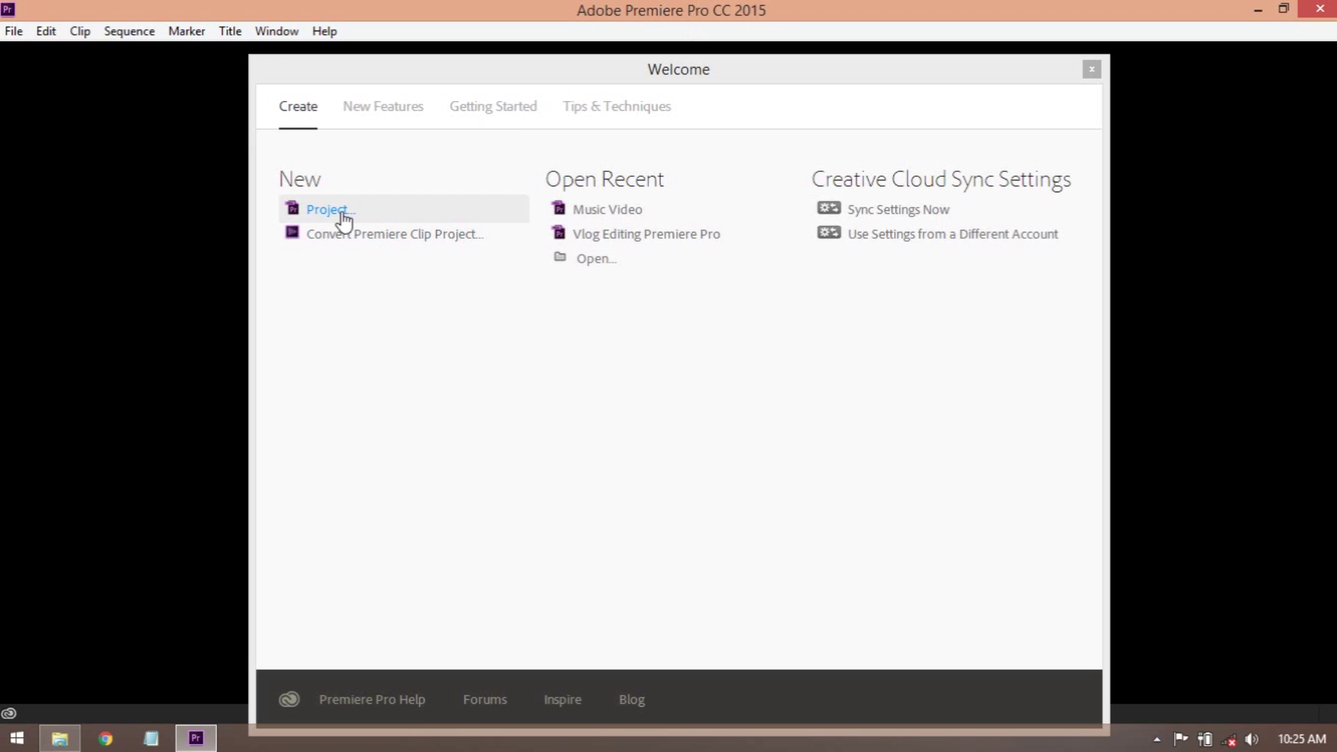
- Create a new project named Belajar in the default location
click(327, 210)
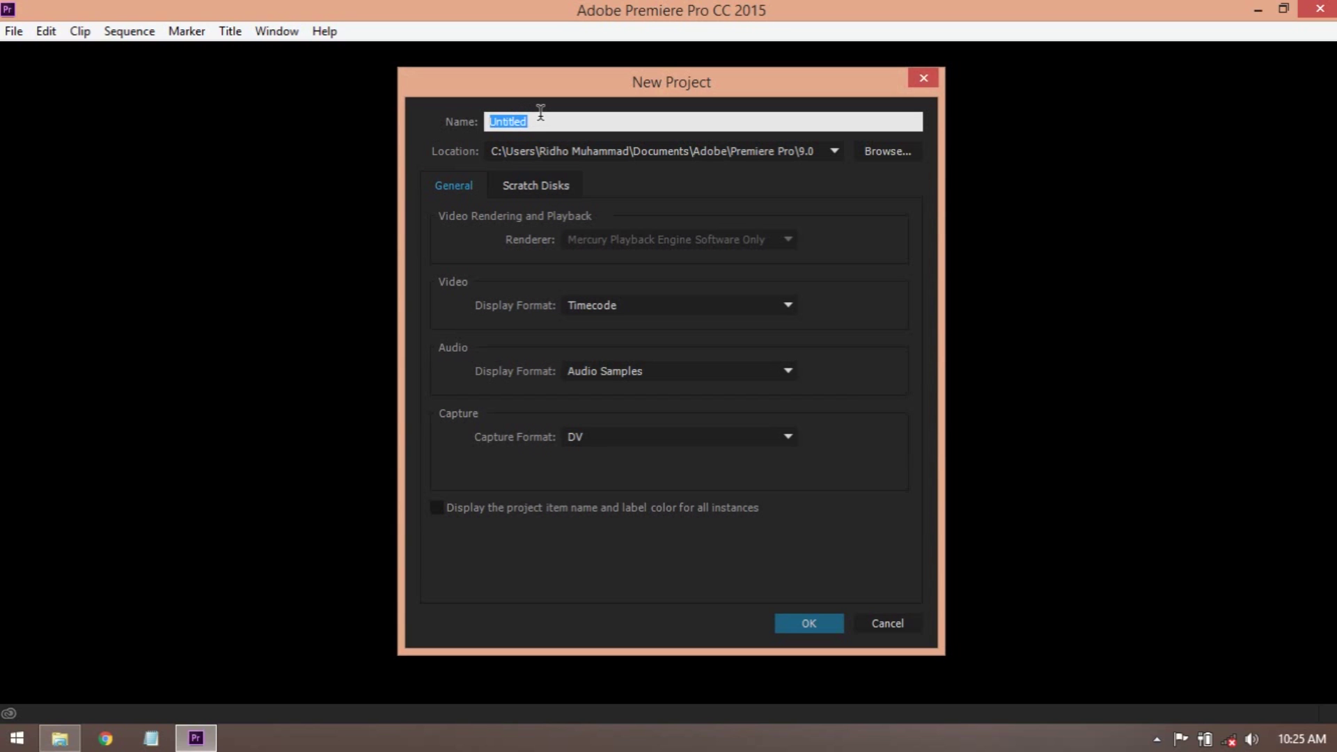
key(BackSpace)
text(Belajar)
click(825, 158)
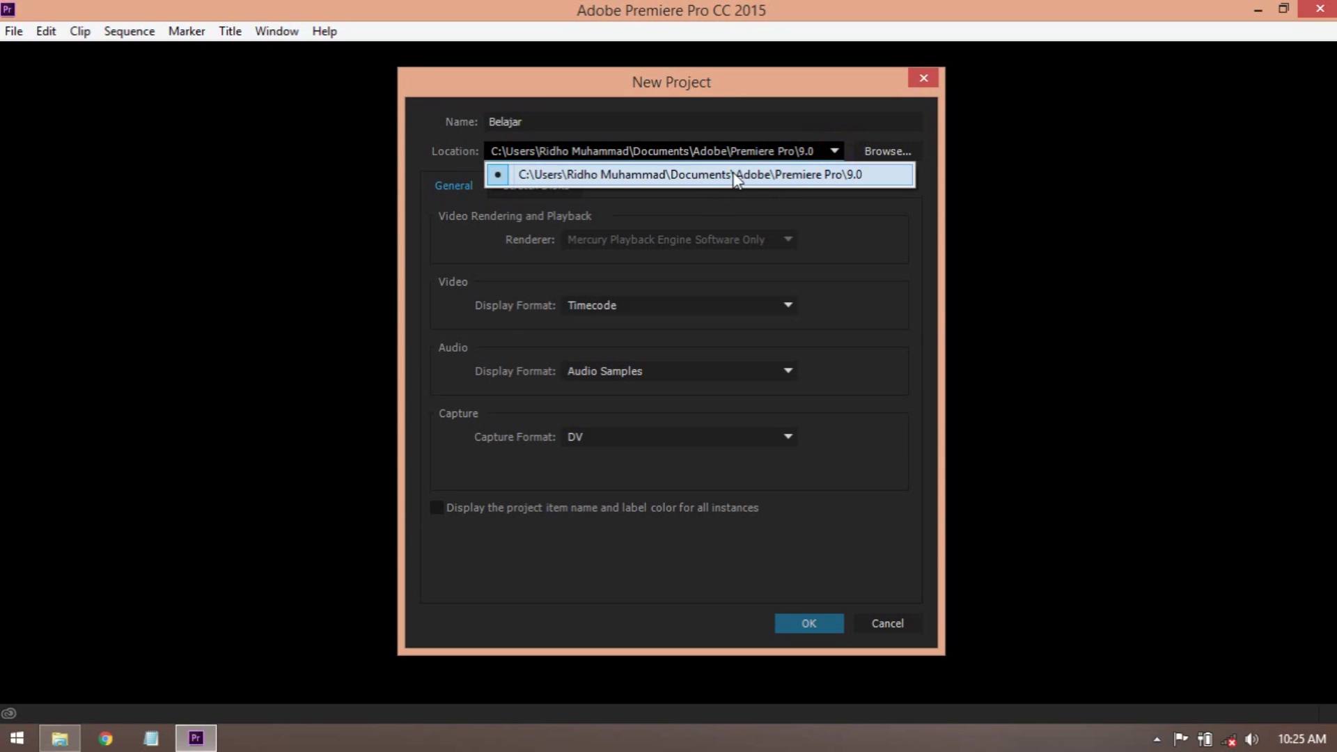
click(821, 151)
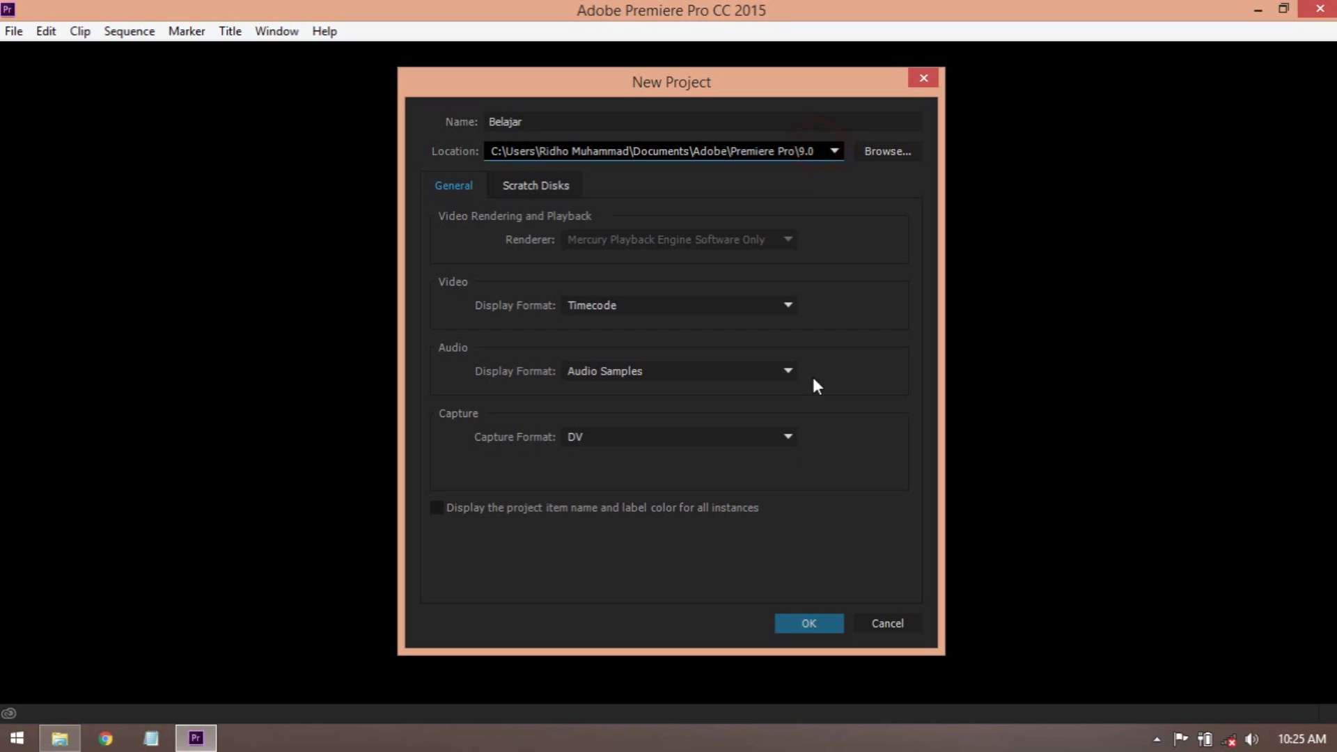
click(790, 622)
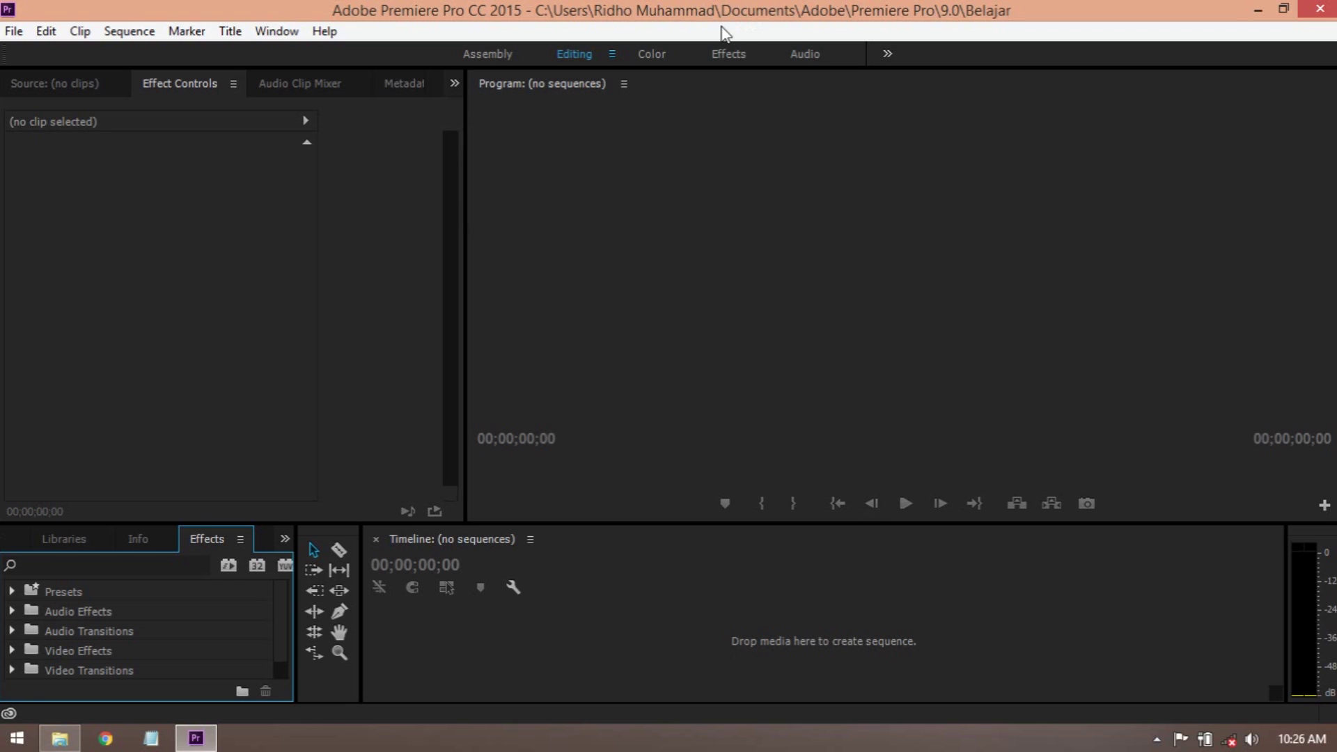
- Show the Belajar project's contents and start a new sequence in it
click(292, 540)
click(311, 587)
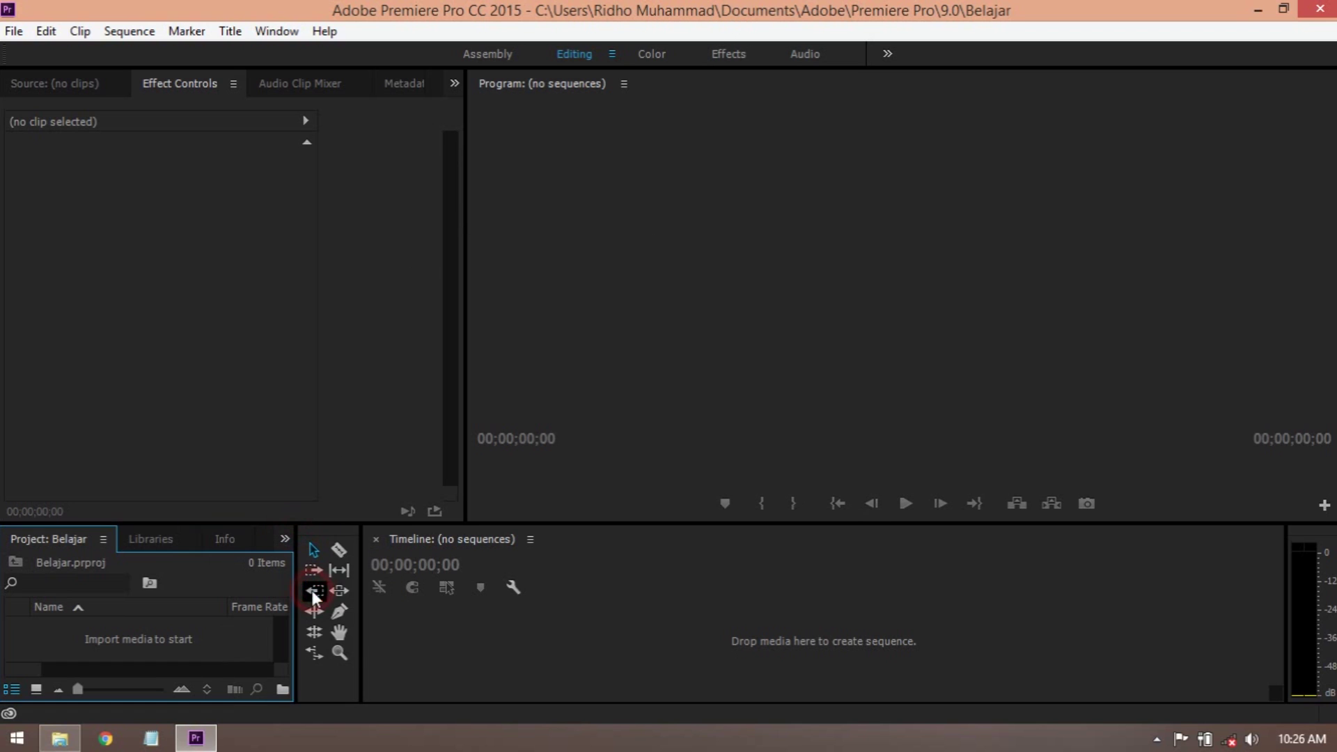
right_click(227, 630)
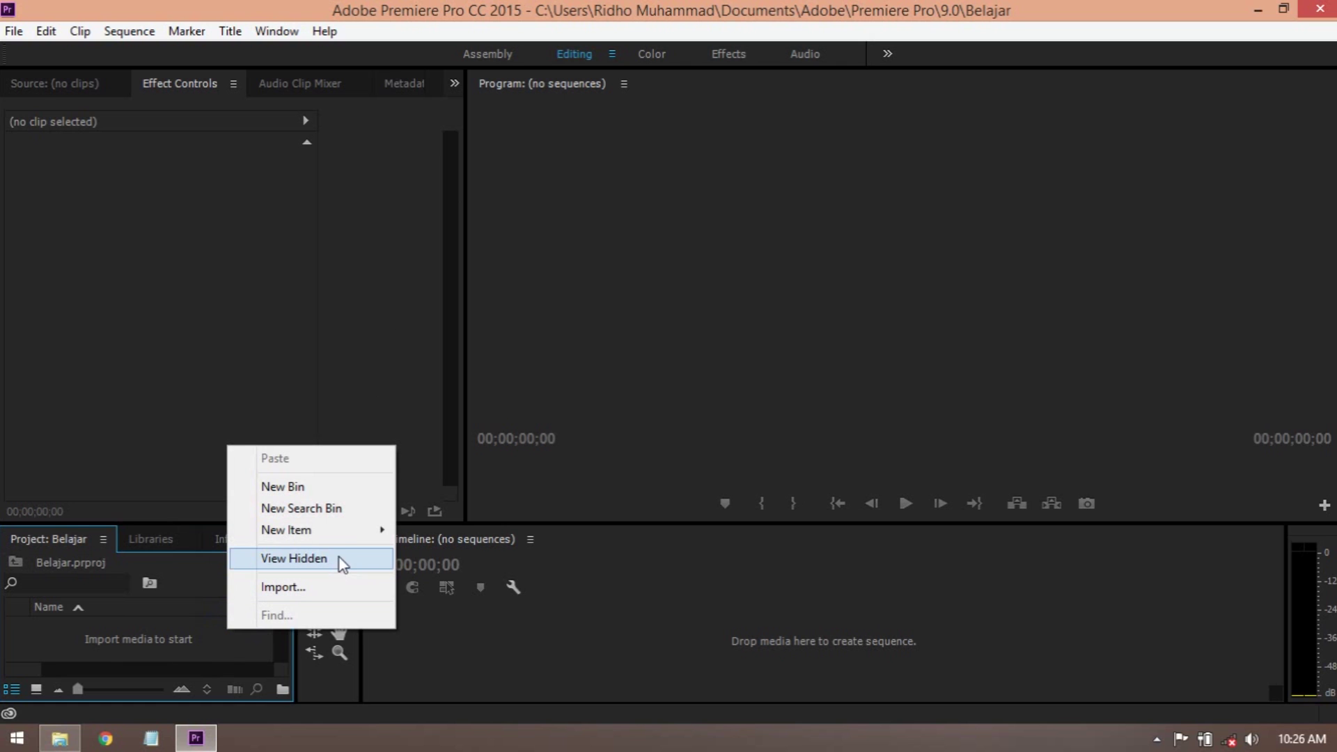
mouse_move(341, 530)
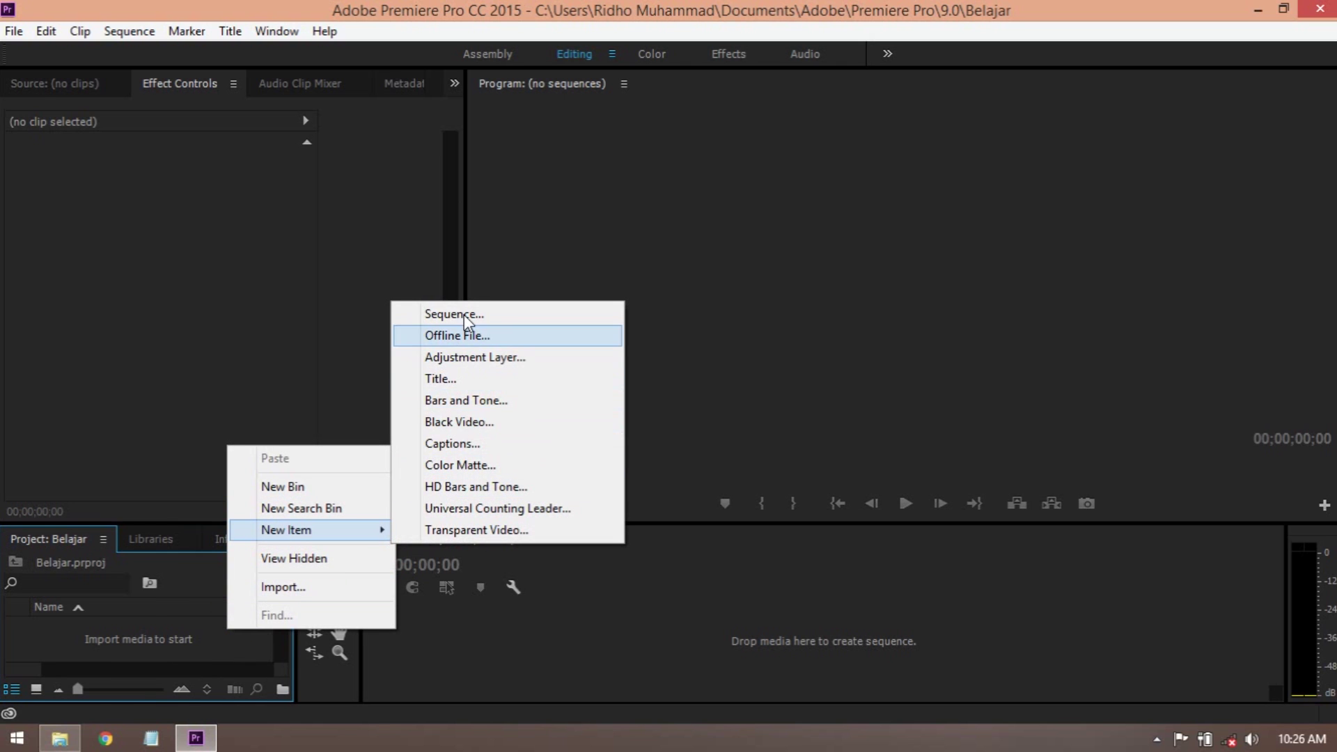
click(462, 313)
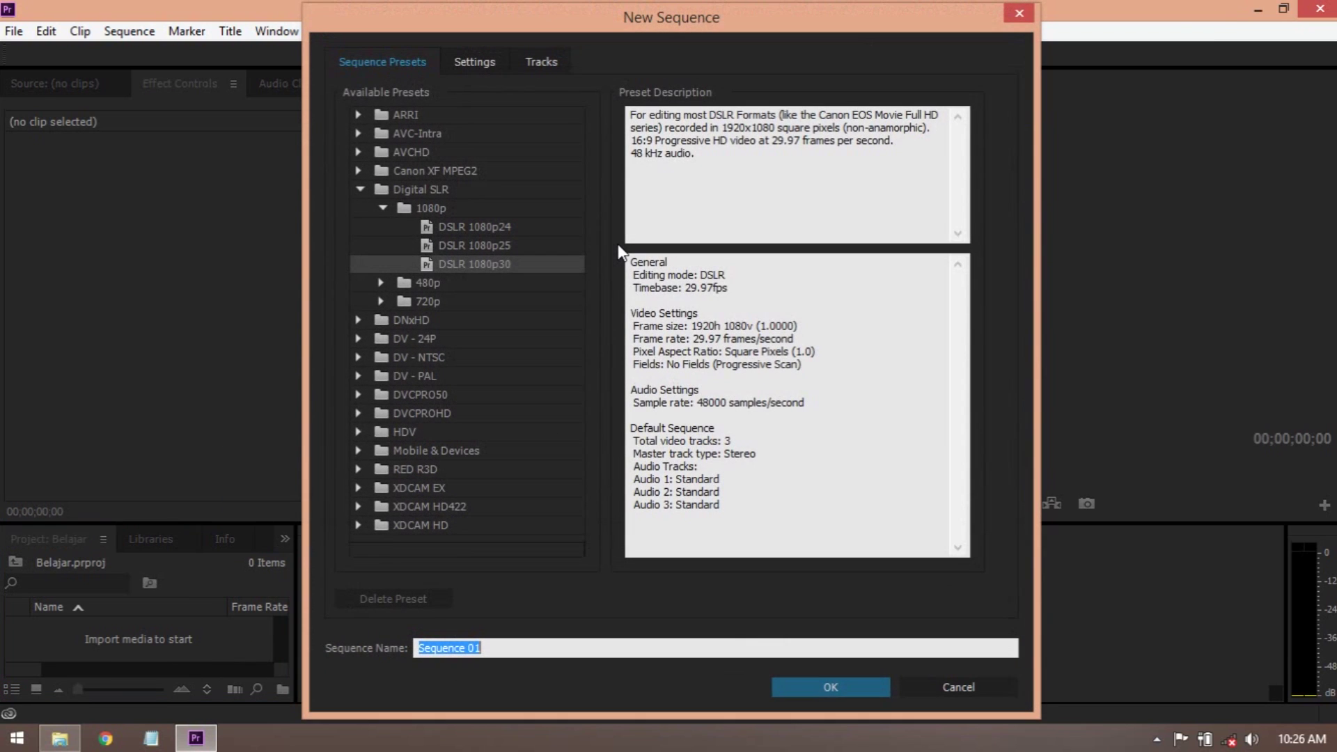
drag(770, 25, 793, 46)
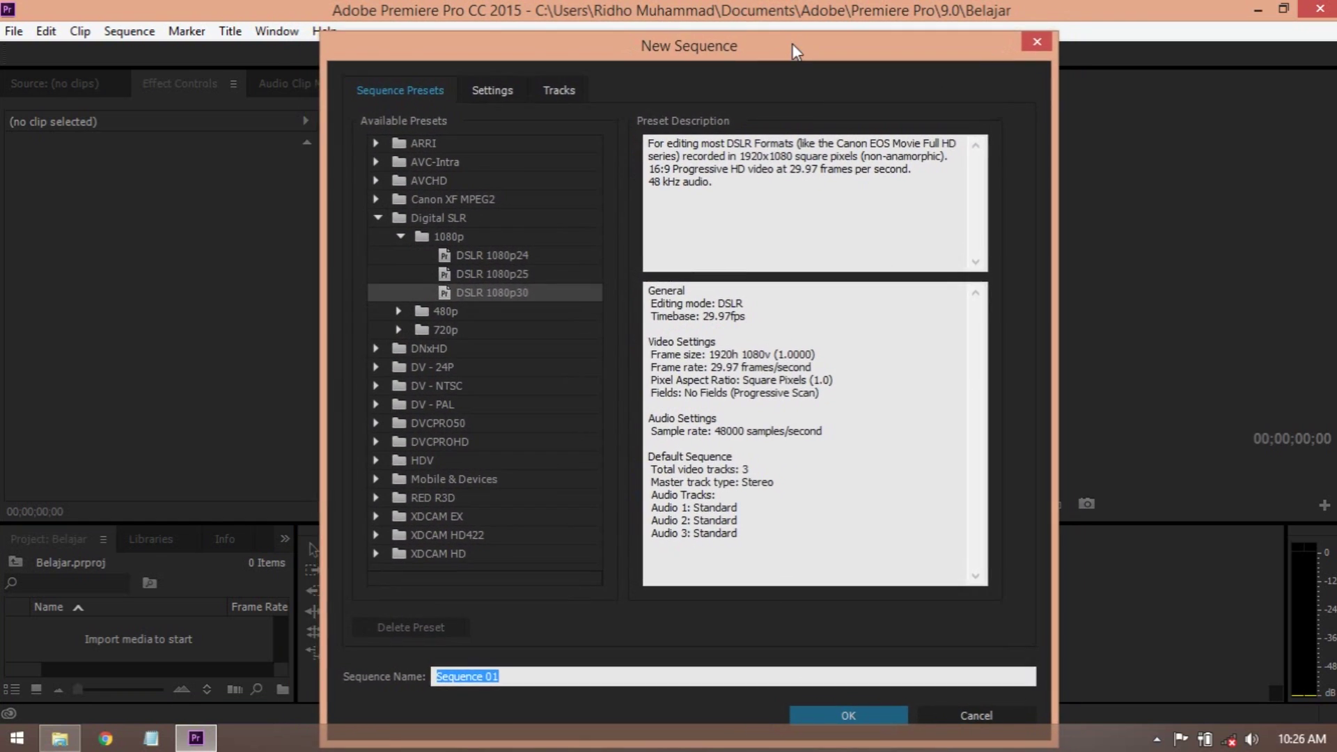
mouse_move(768, 56)
mouse_down()
mouse_move(771, 38)
mouse_move(762, 53)
mouse_up()
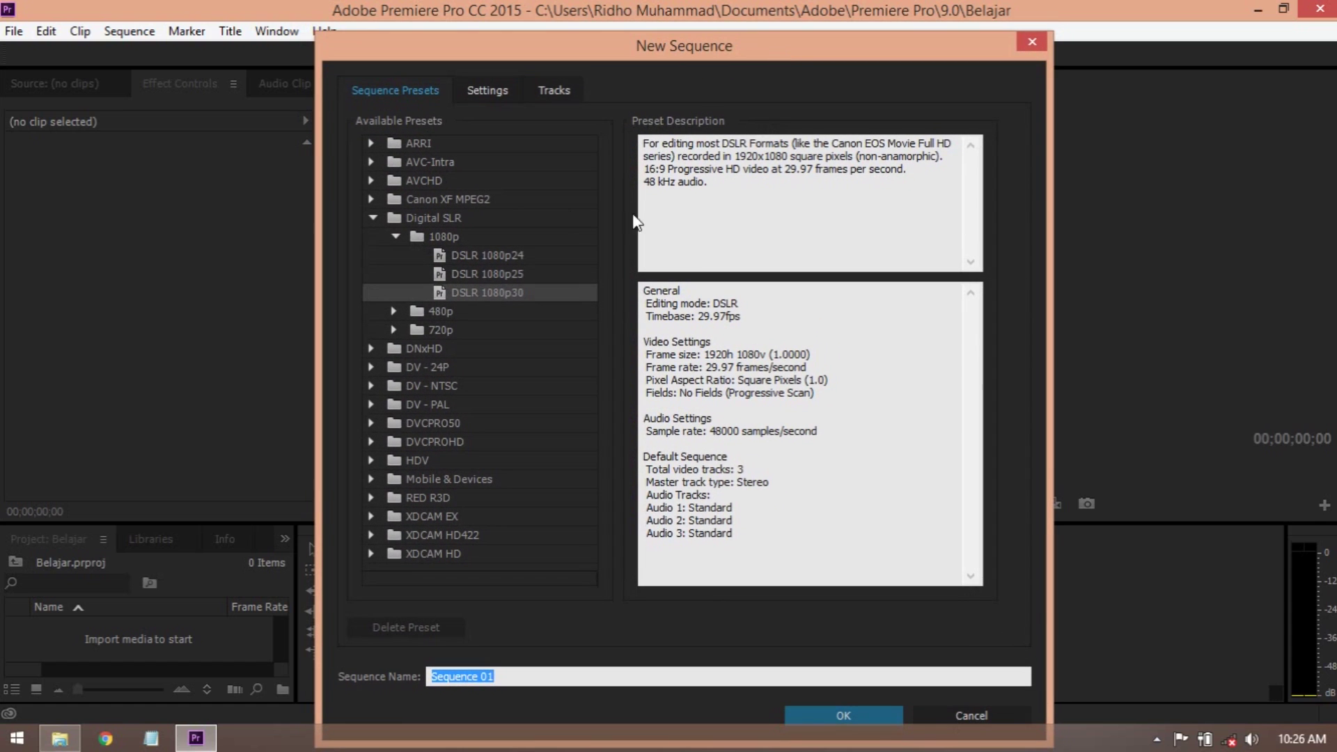
drag(803, 44, 807, 41)
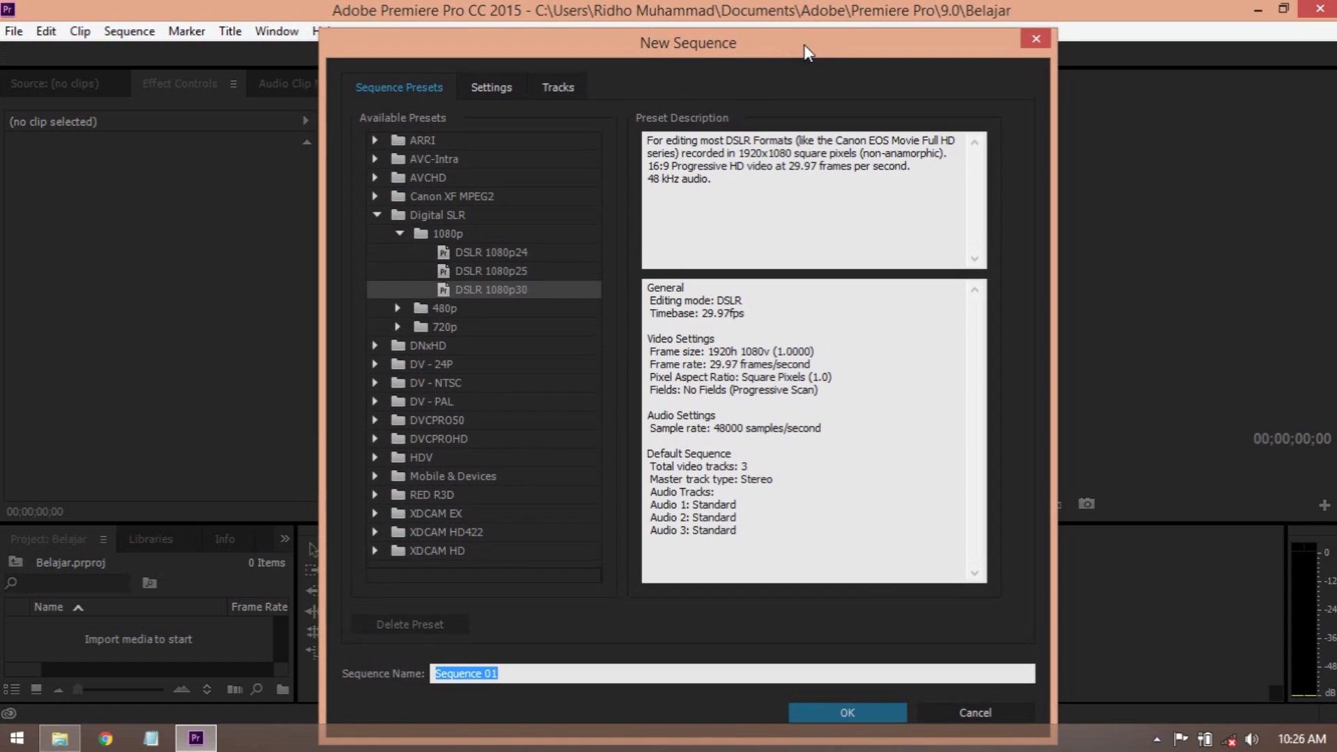
- Choose the DSLR 1080p30 preset from the Digital SLR 1080p group for the new sequence
click(380, 215)
mouse_move(781, 56)
mouse_down()
mouse_move(781, 77)
mouse_move(786, 40)
mouse_up()
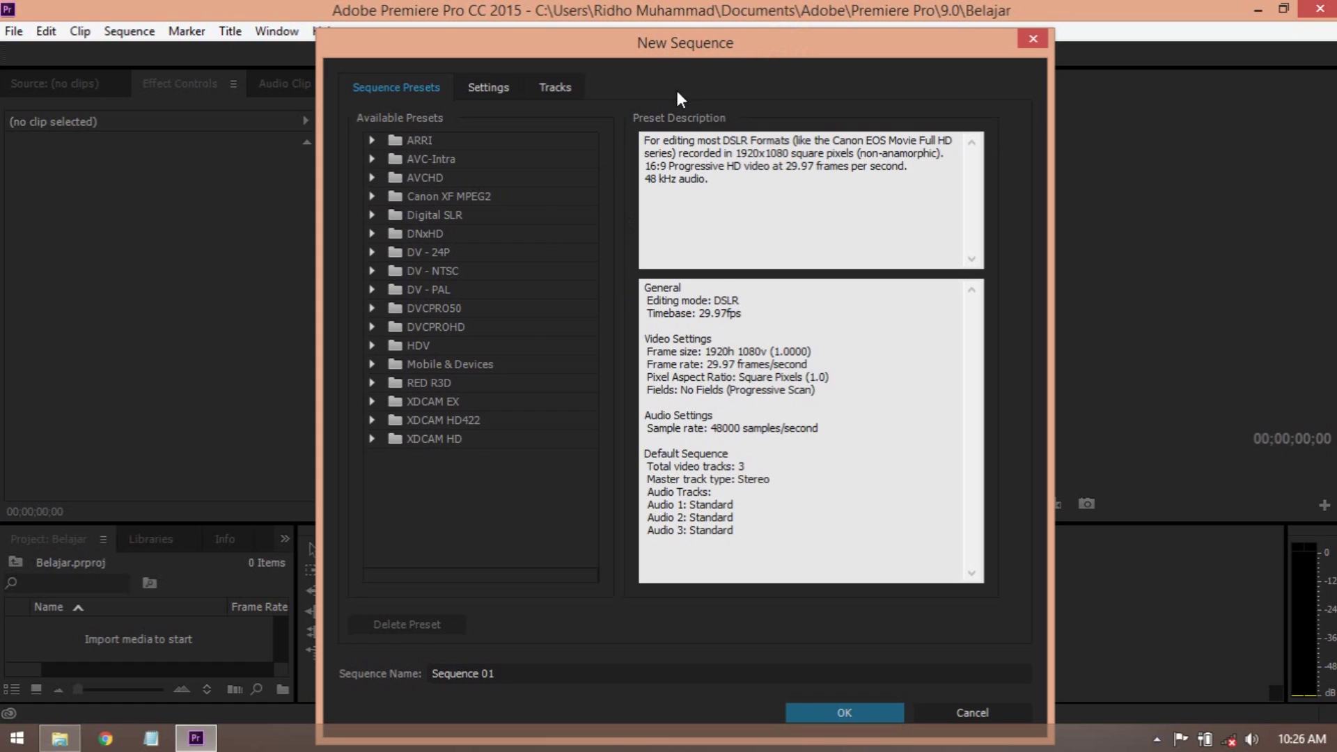
click(770, 43)
click(372, 214)
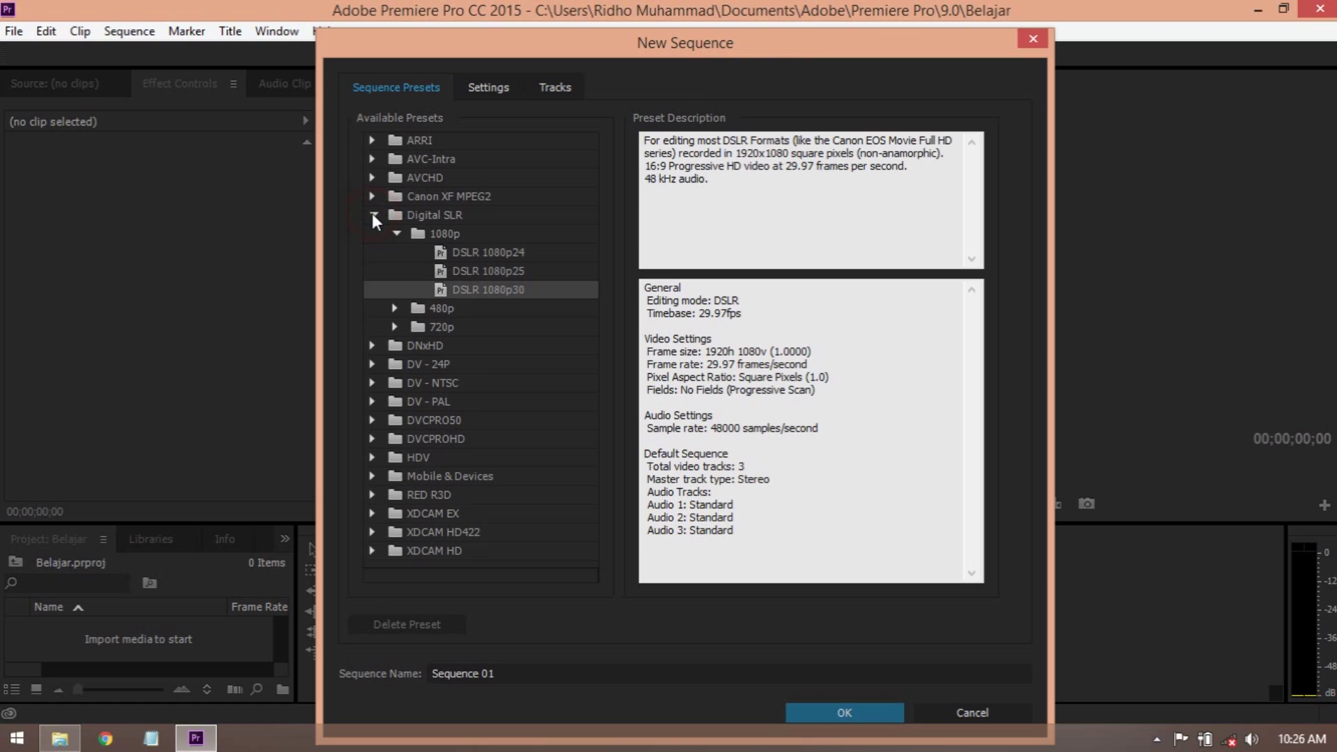
click(444, 236)
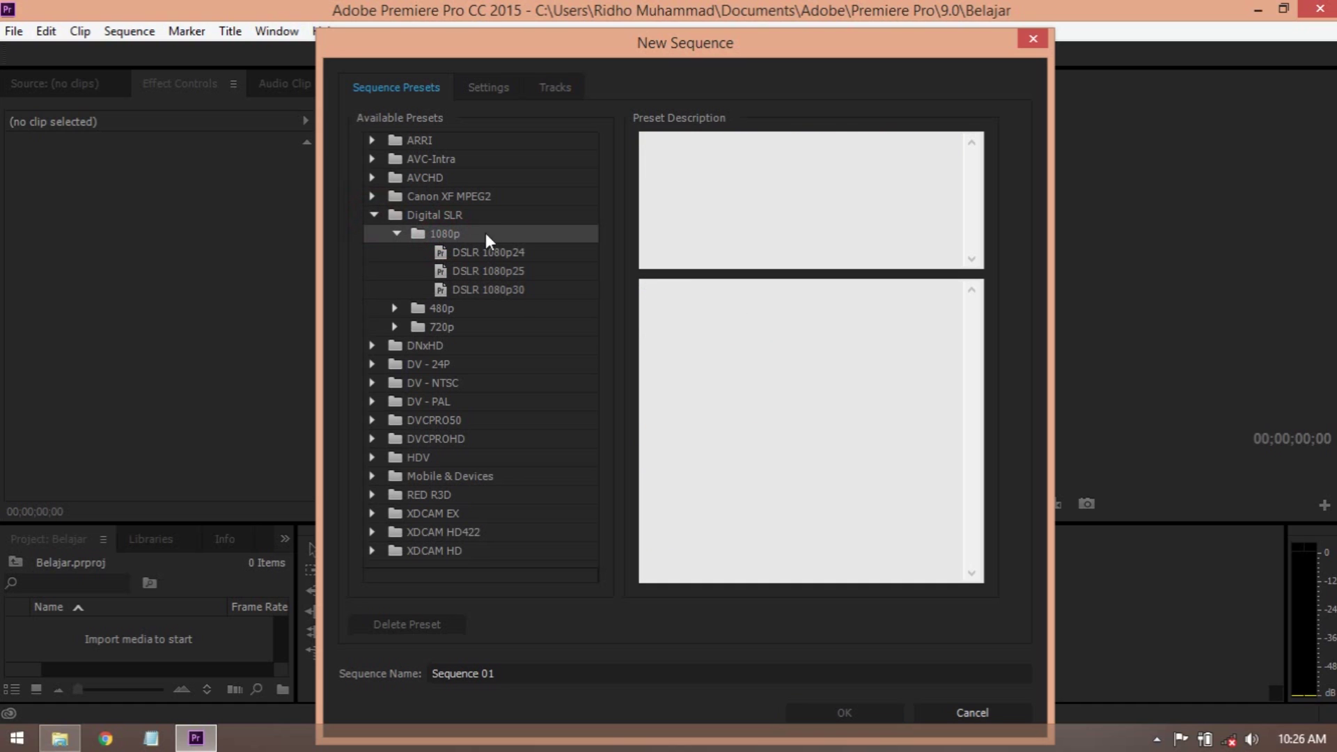
click(522, 292)
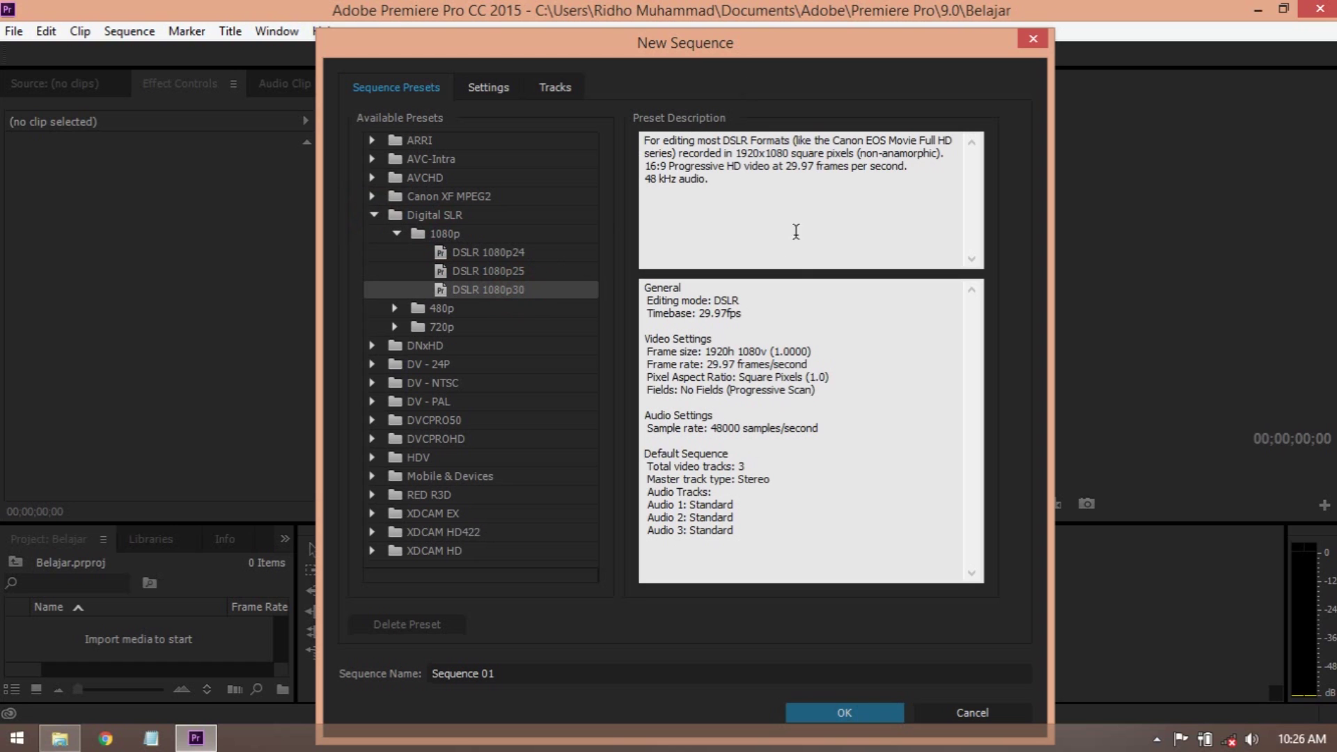
drag(802, 44, 814, 26)
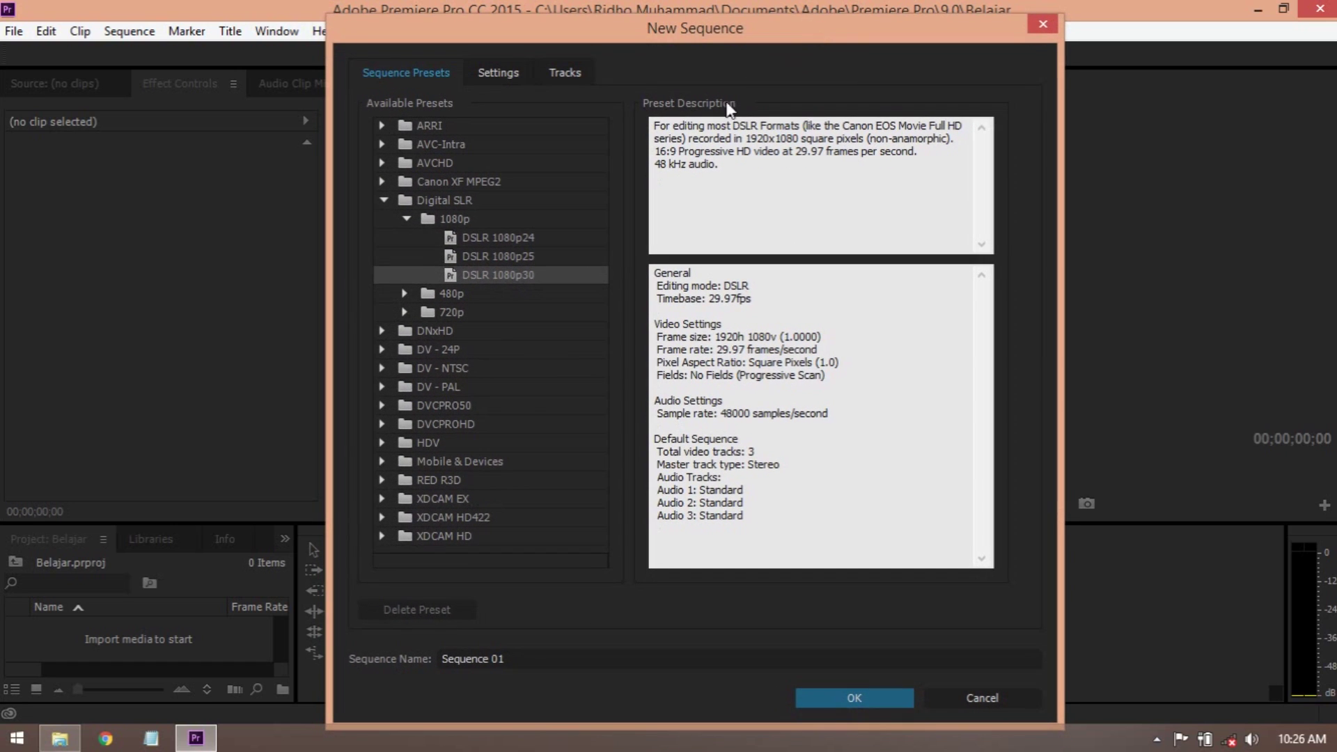
click(381, 200)
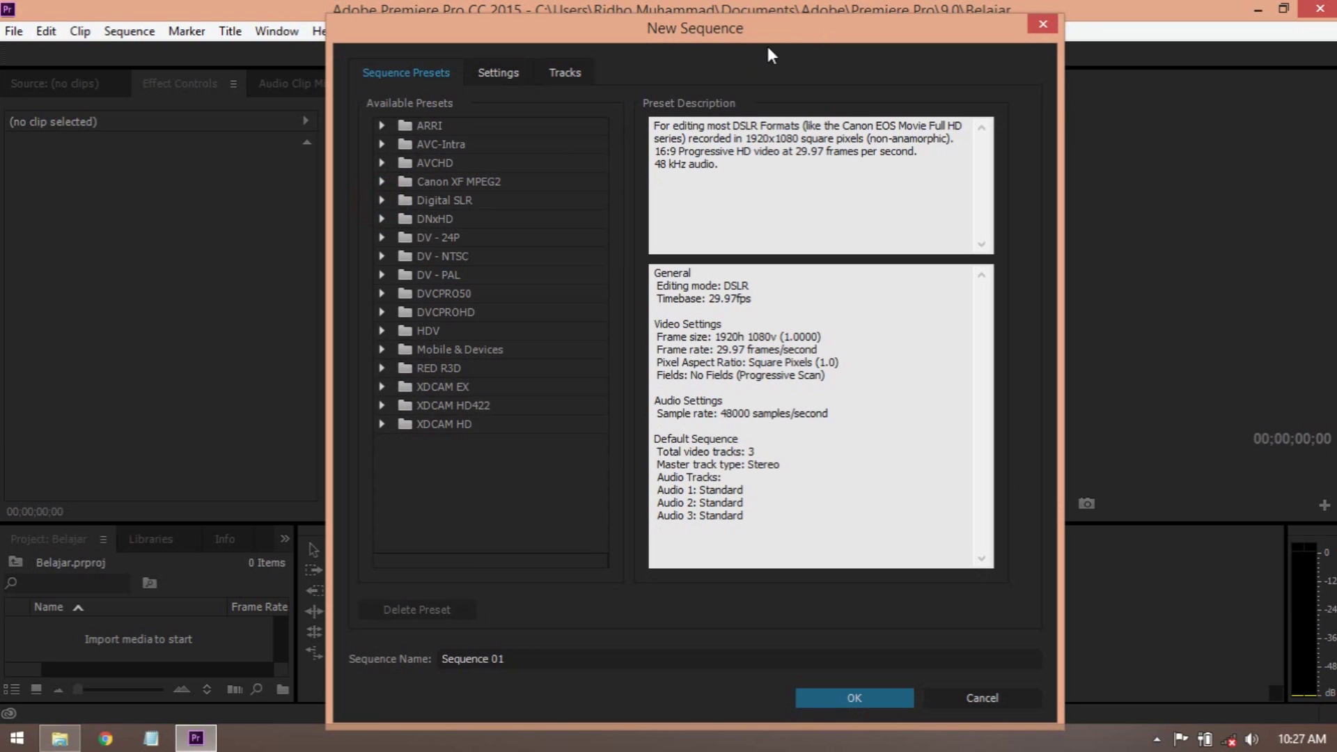
drag(779, 36, 790, 36)
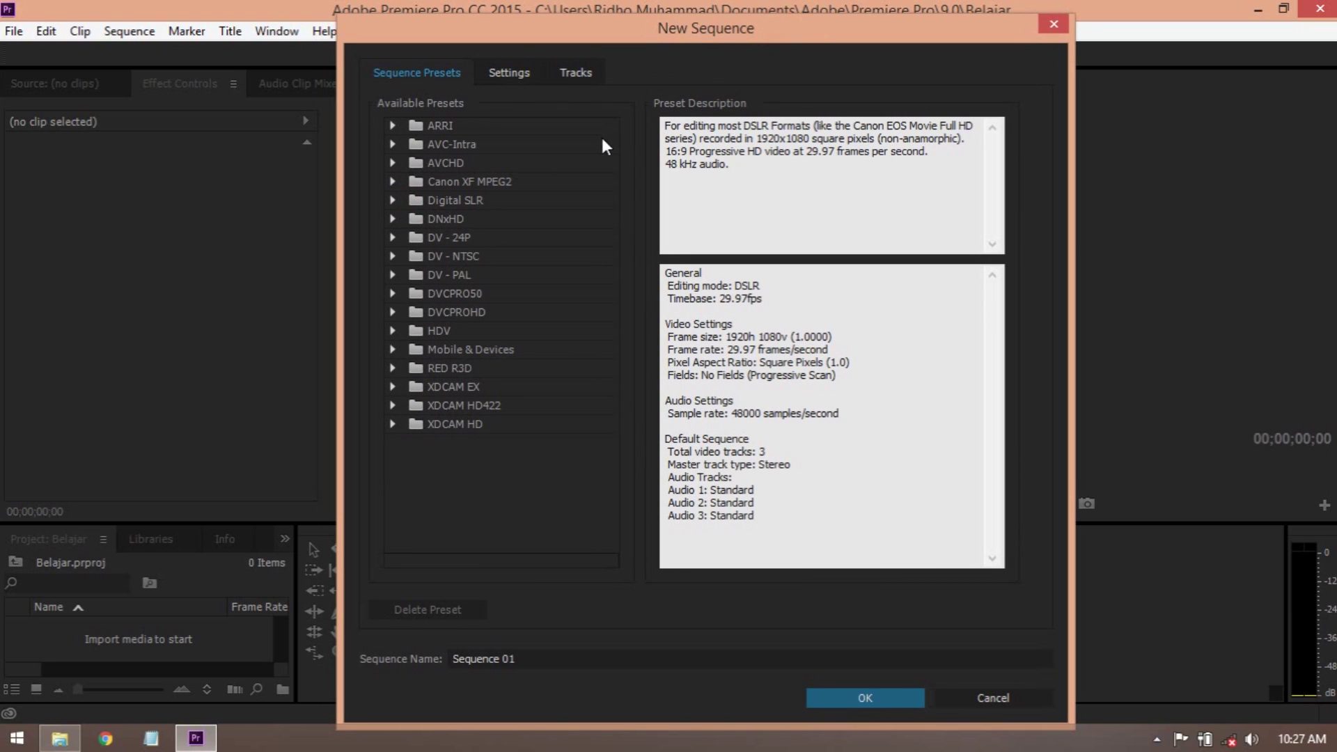
- Set the sequence's editing mode to Custom and look over its horizontal and vertical frame size values
click(519, 73)
click(619, 101)
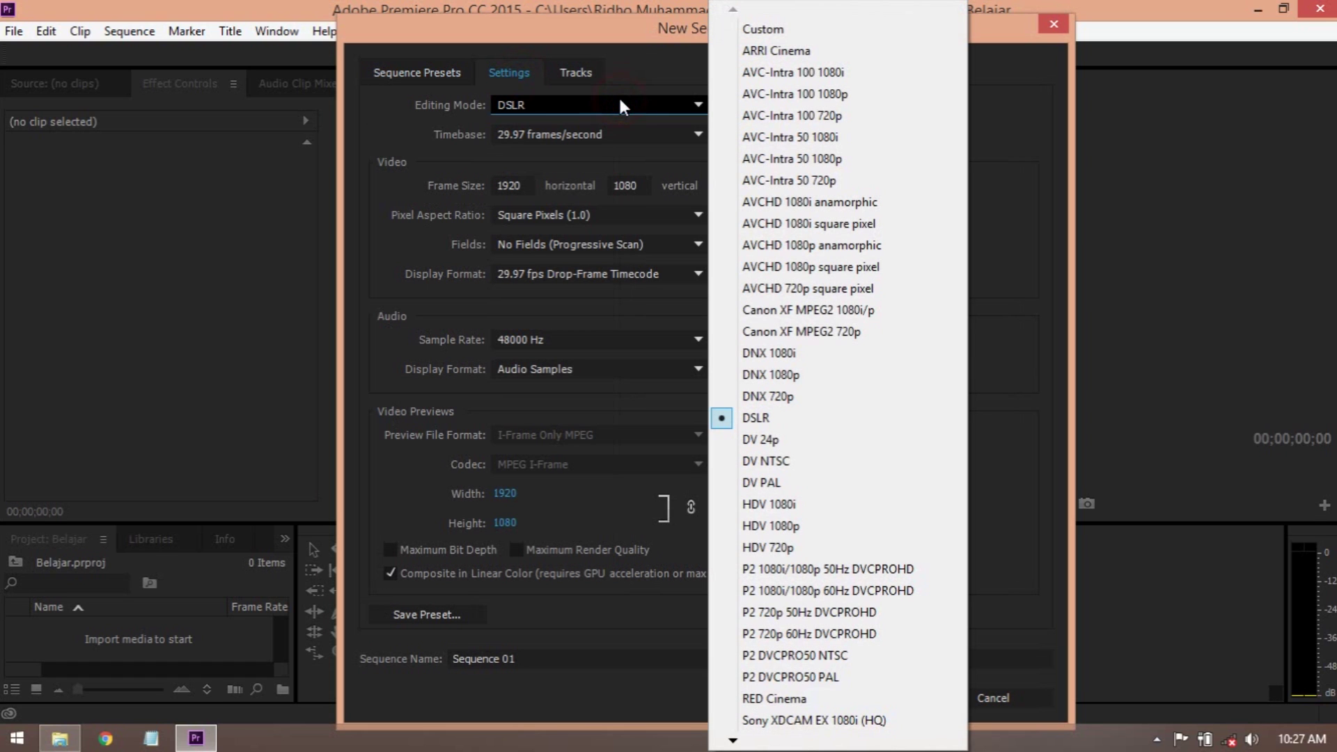
click(784, 23)
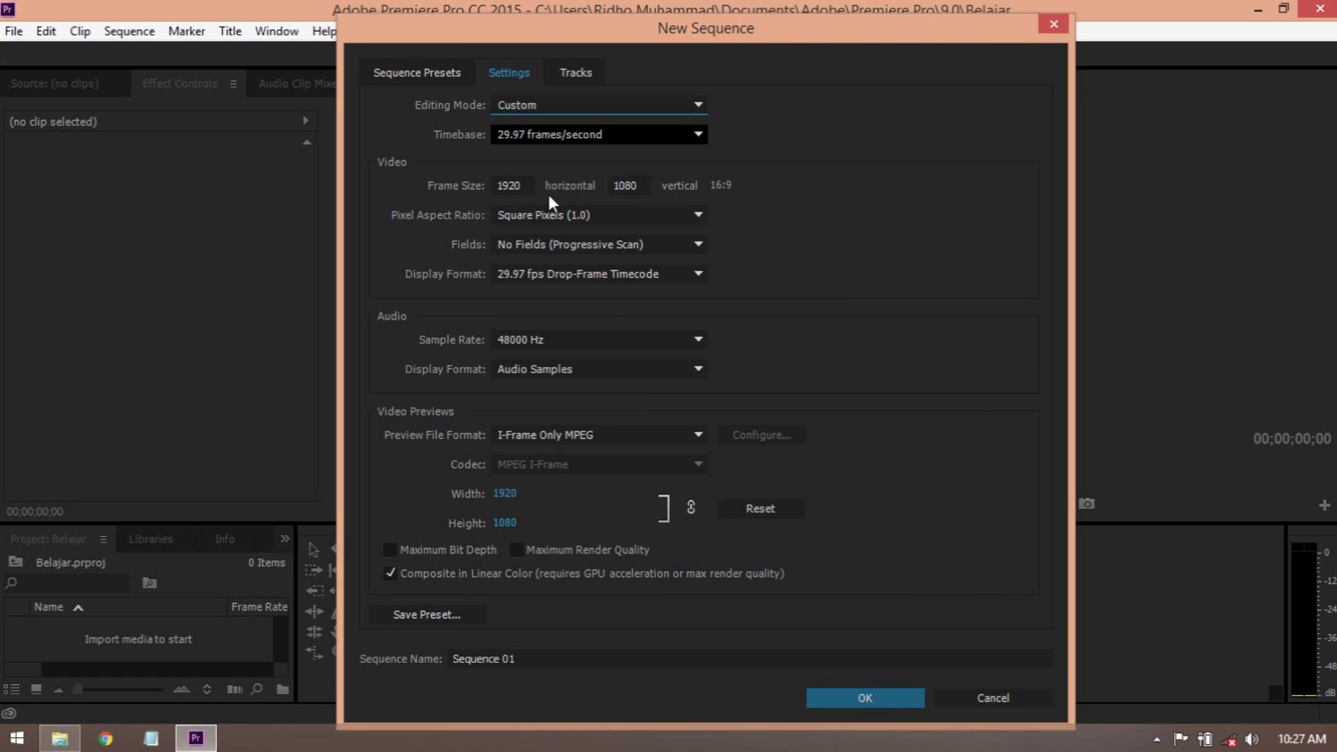
click(523, 186)
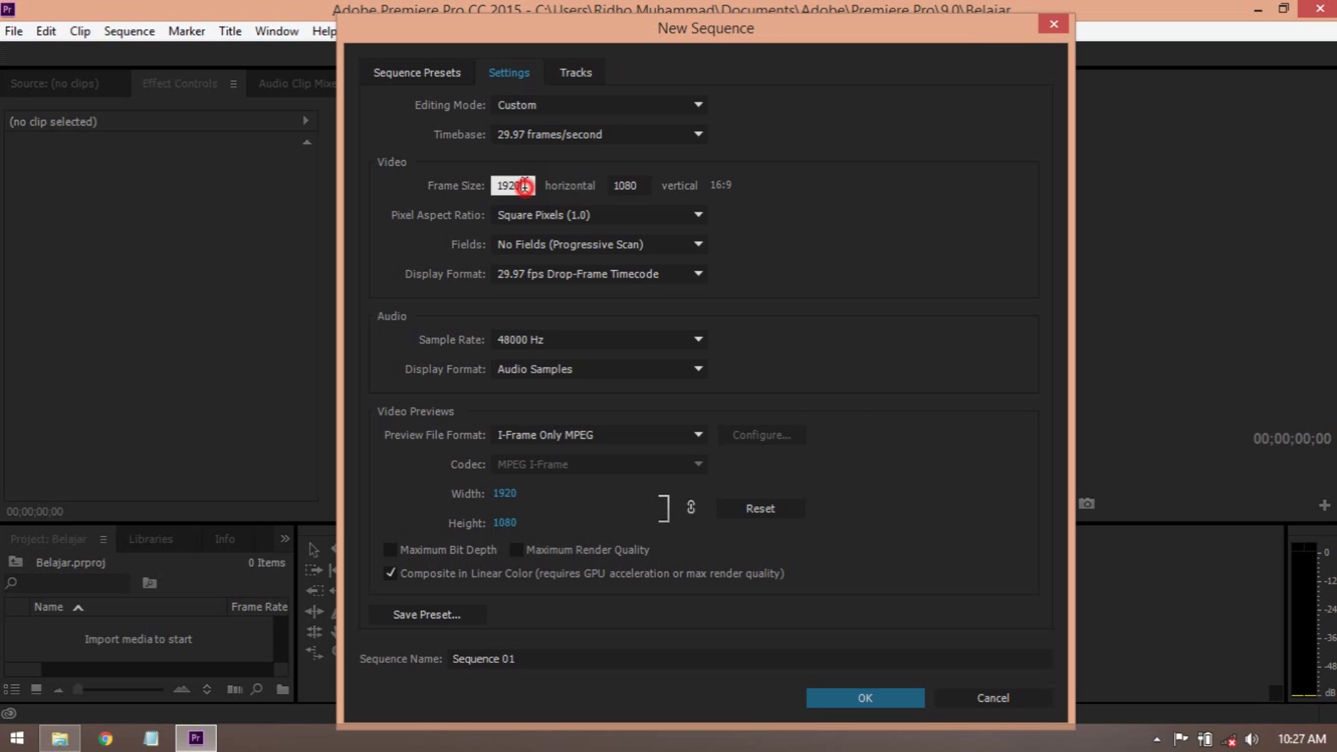
click(649, 185)
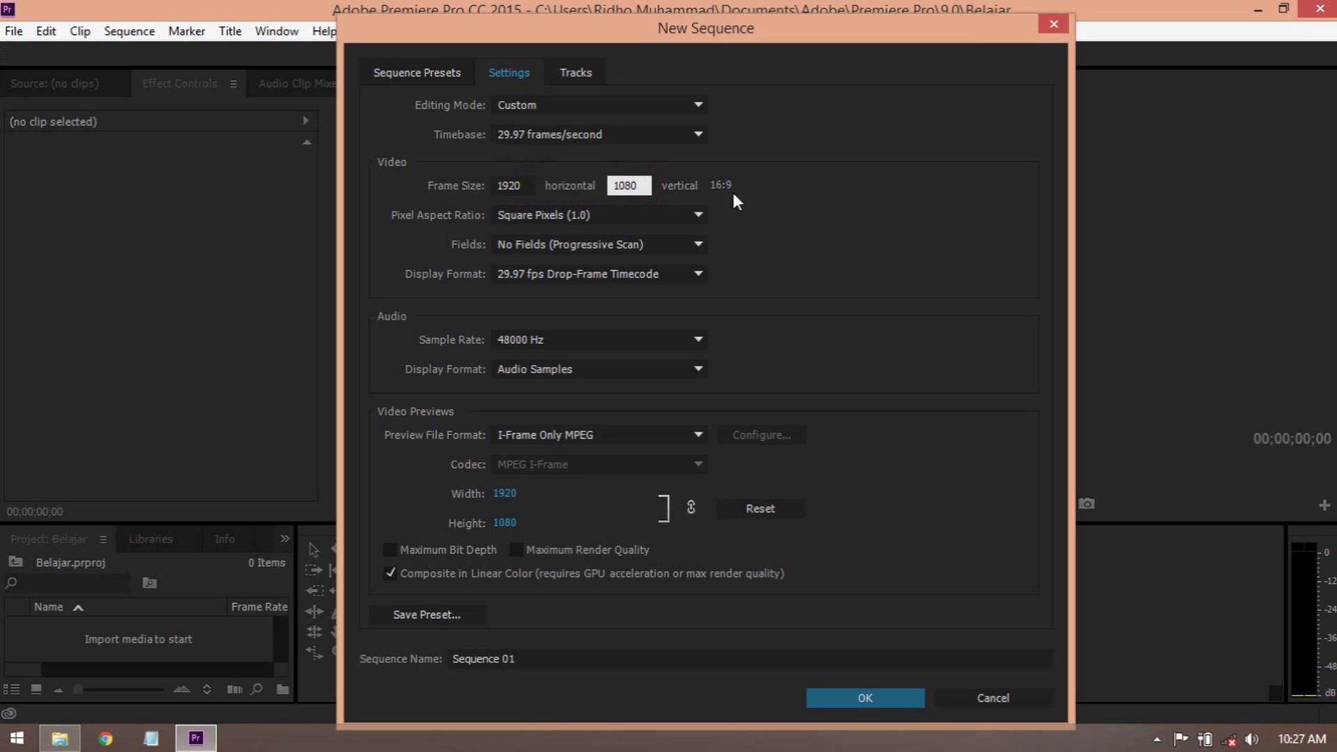
drag(831, 33, 838, 28)
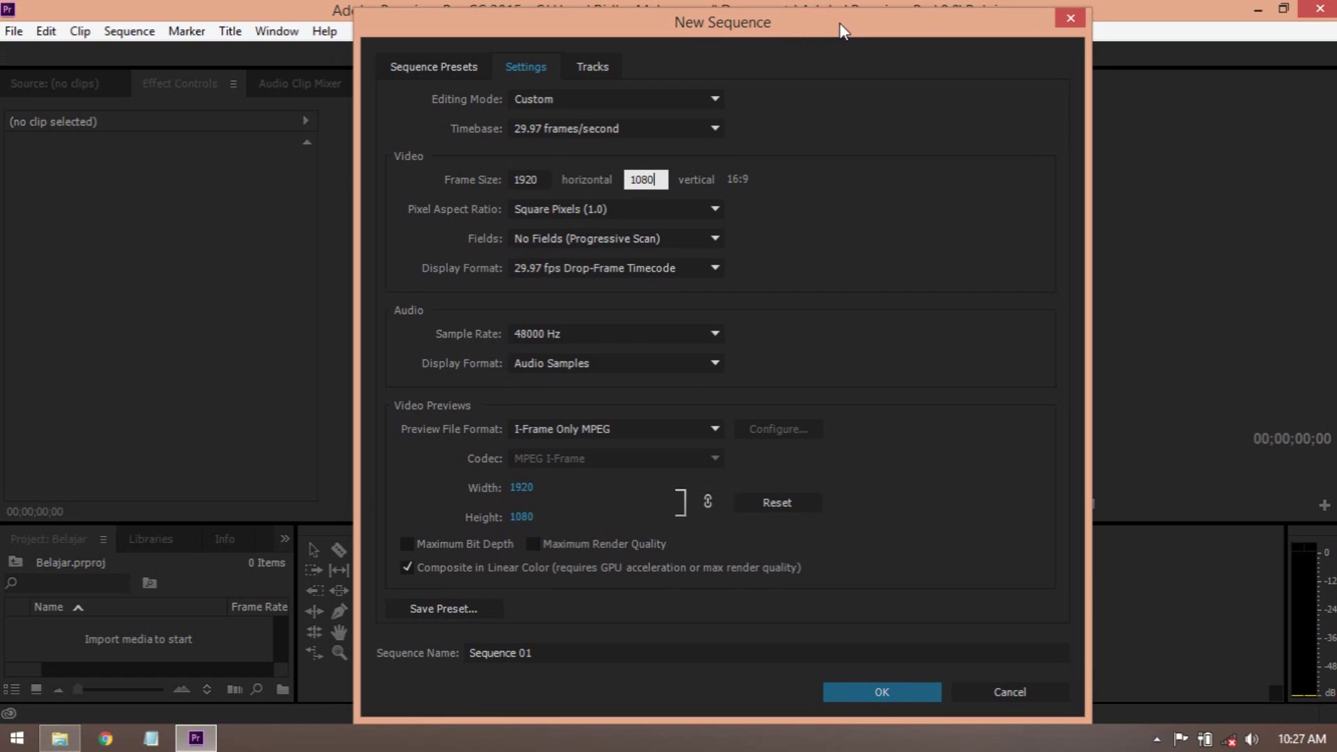
drag(845, 23, 860, 20)
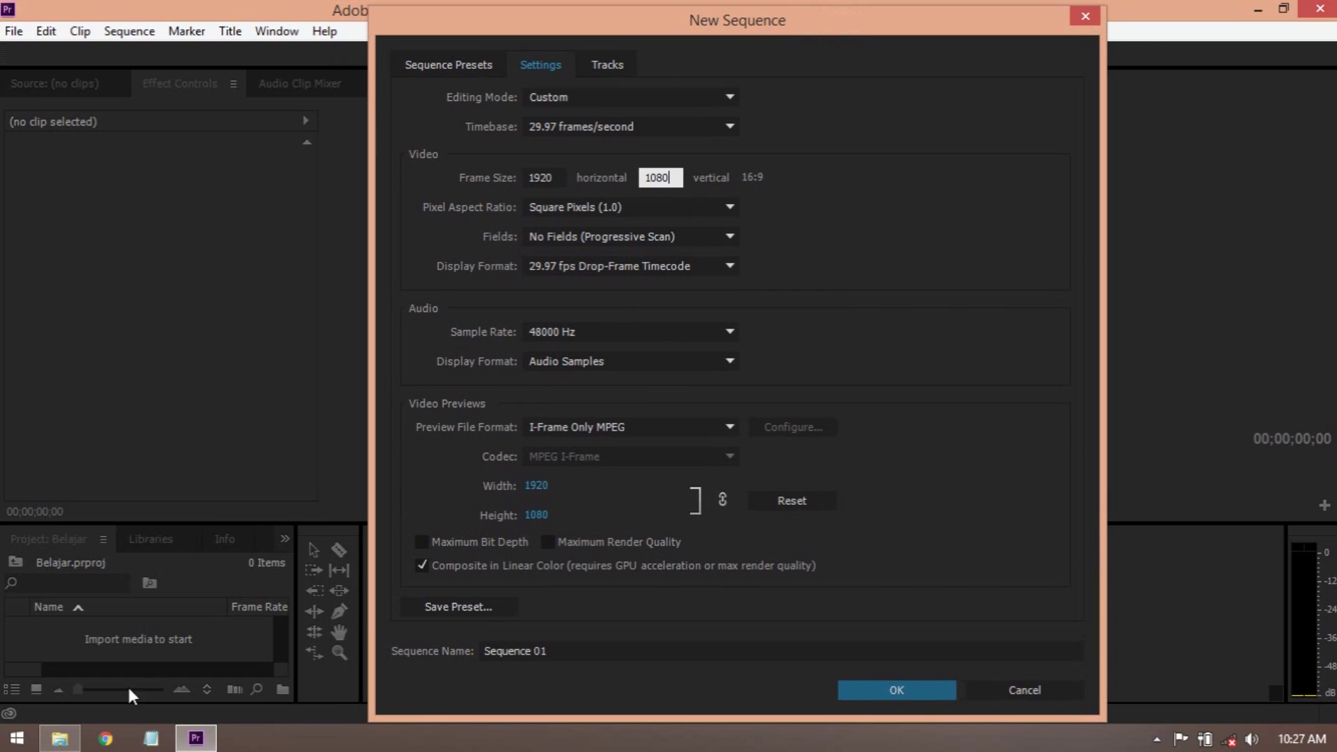
- Switch to the belajar edit folder in File Explorer, open clip MVI_4463 in VLC and pause its playback
click(60, 738)
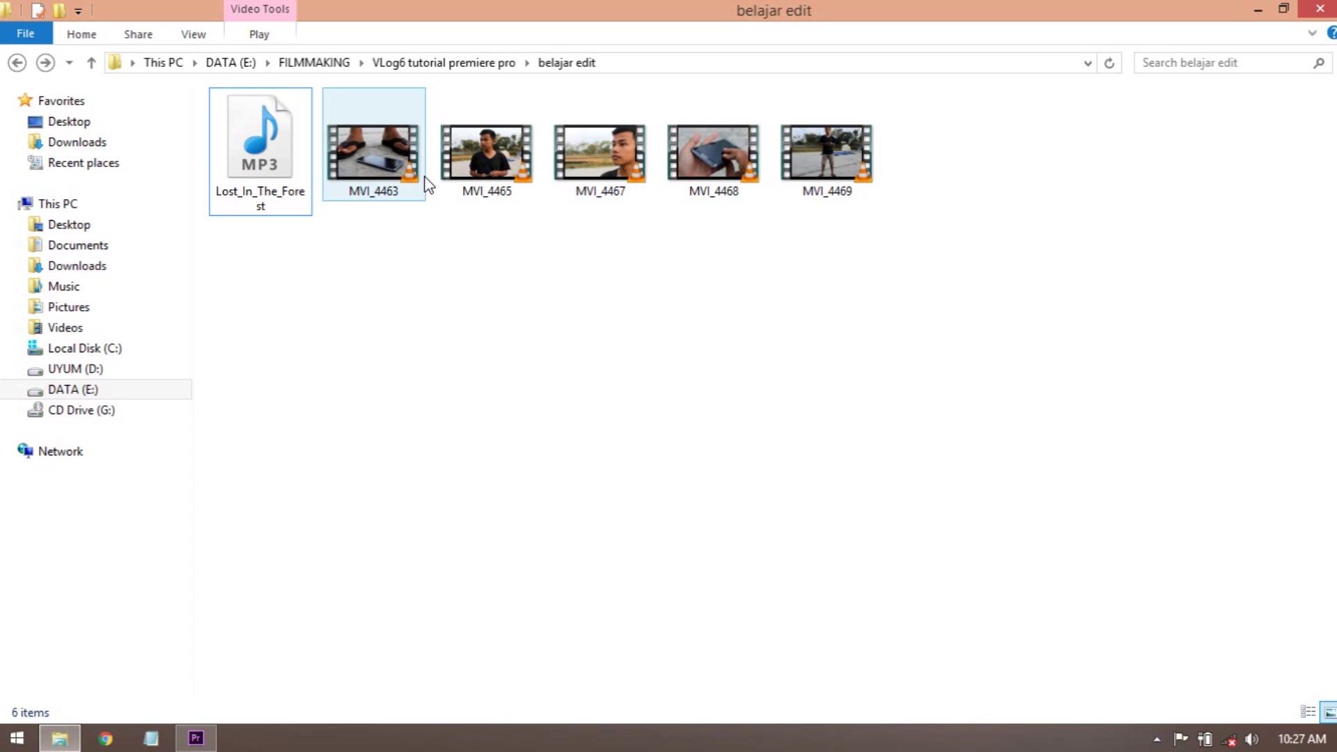
click(403, 183)
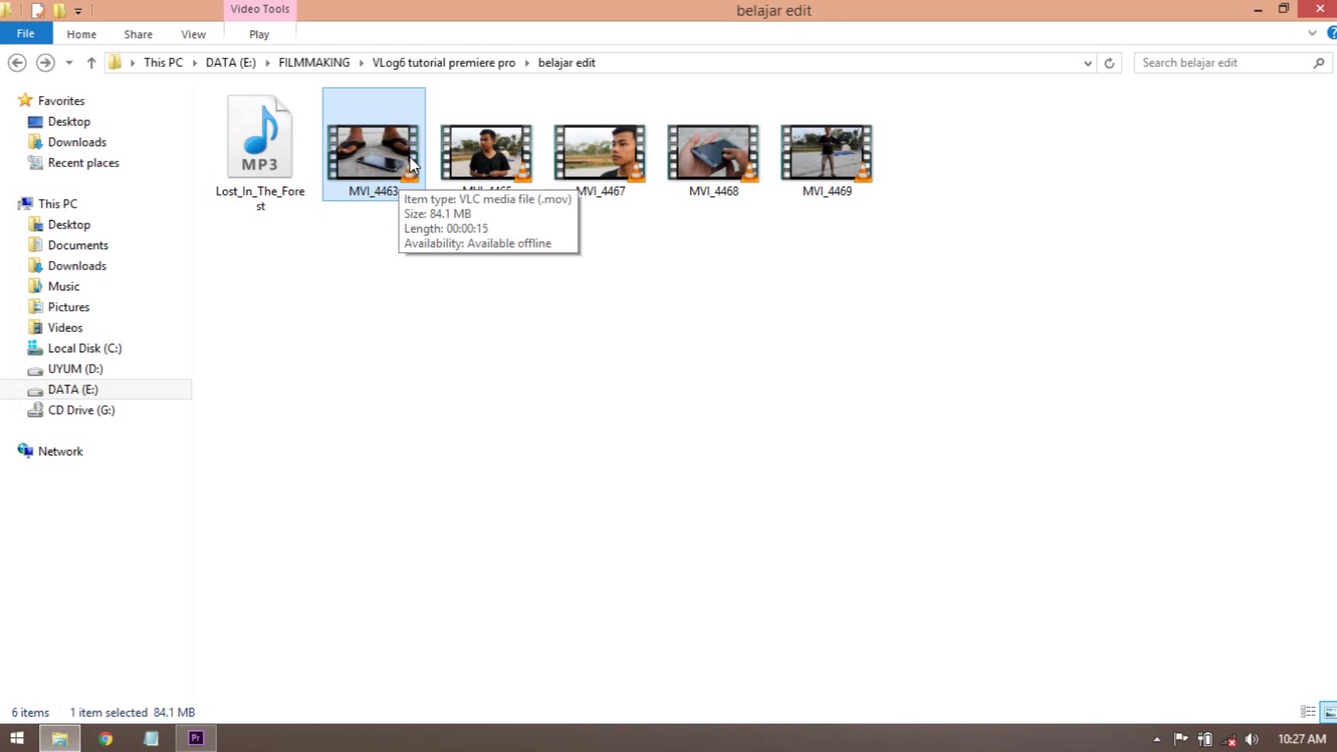
double_click(411, 164)
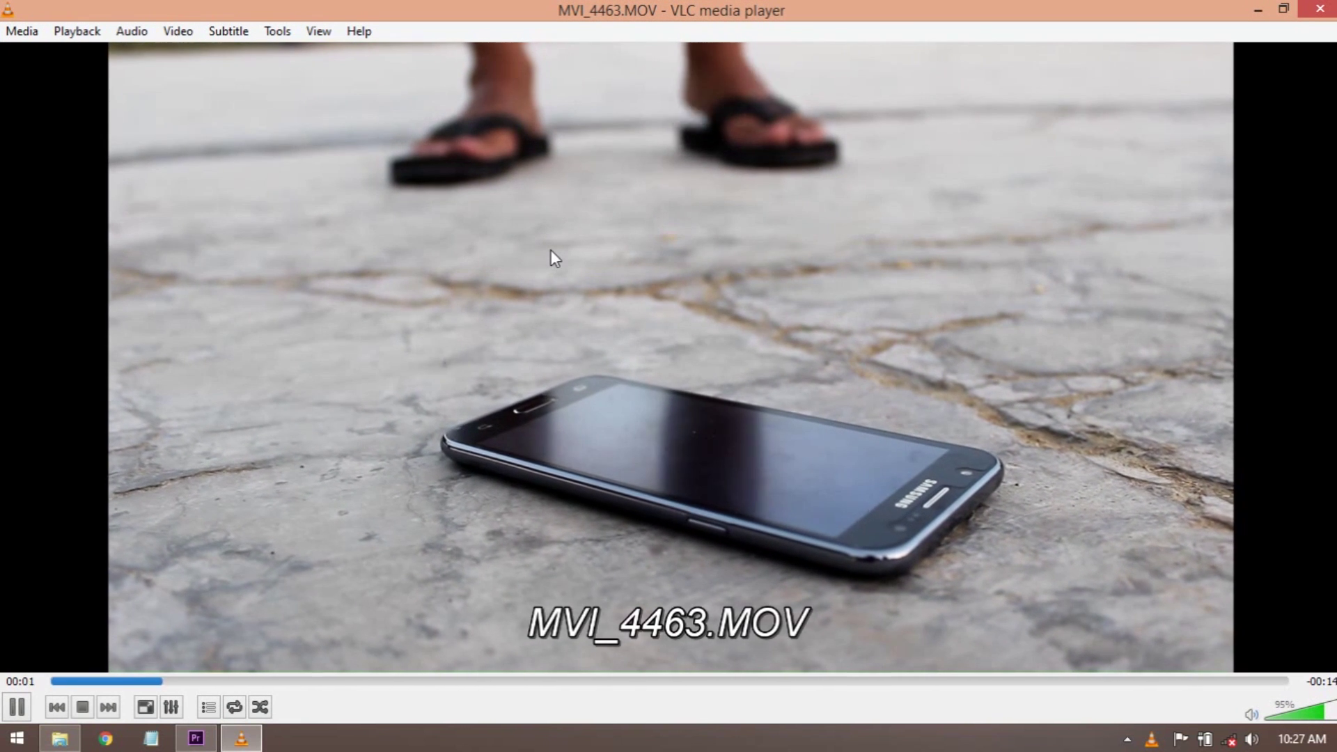
key(space)
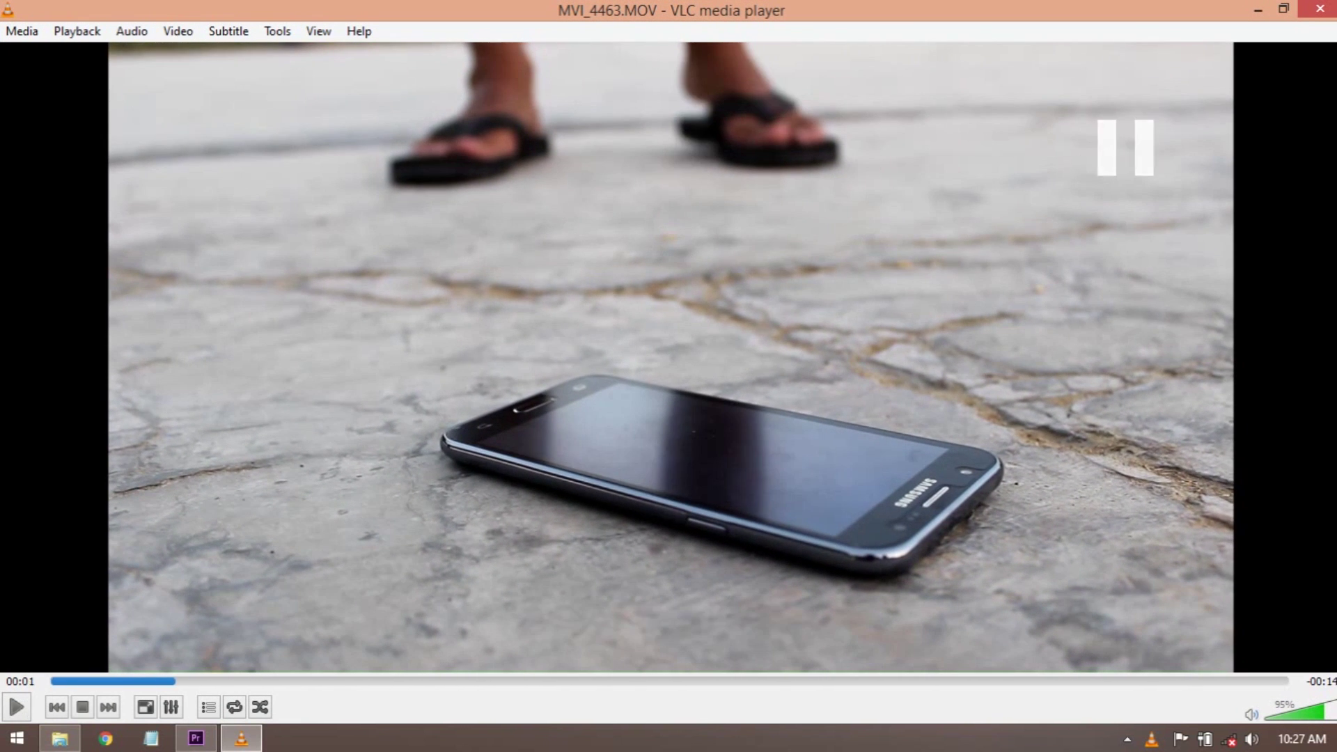
- Examine the clip's codec information for its resolution and frame rate, and close the player
click(271, 31)
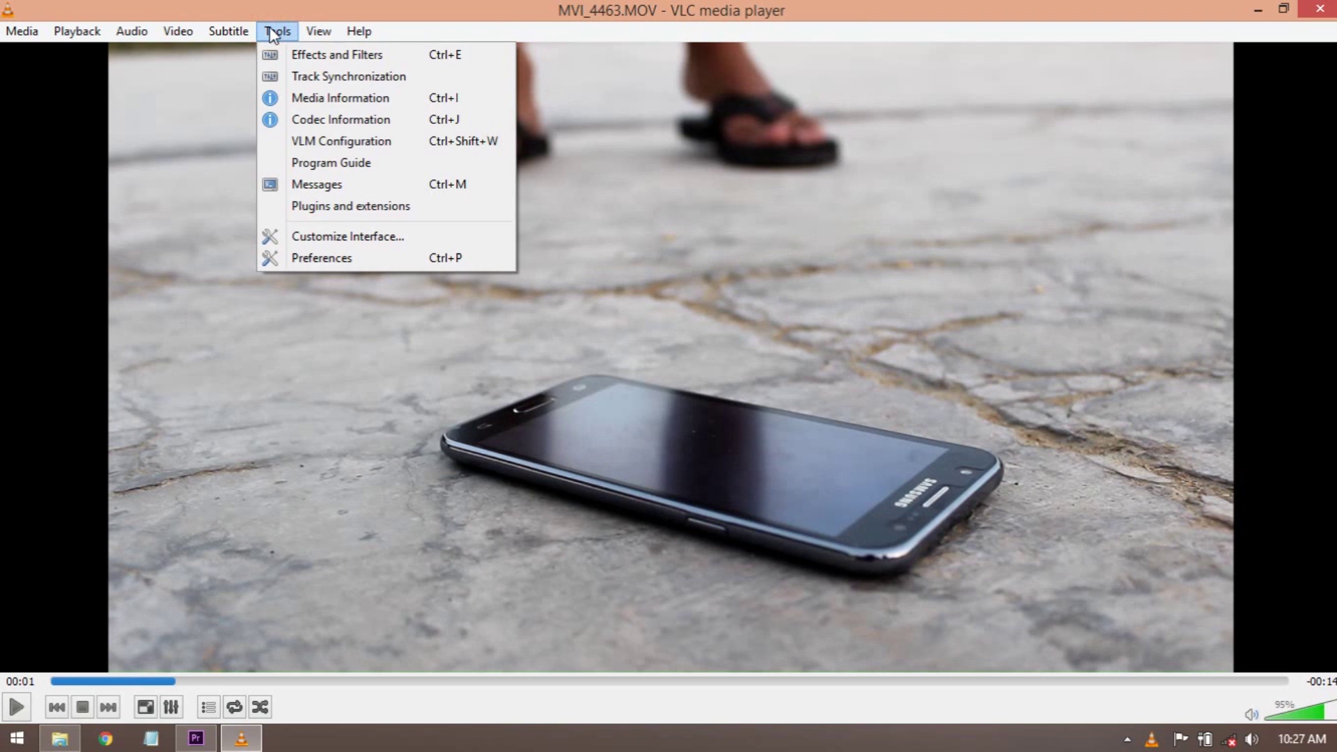
click(347, 121)
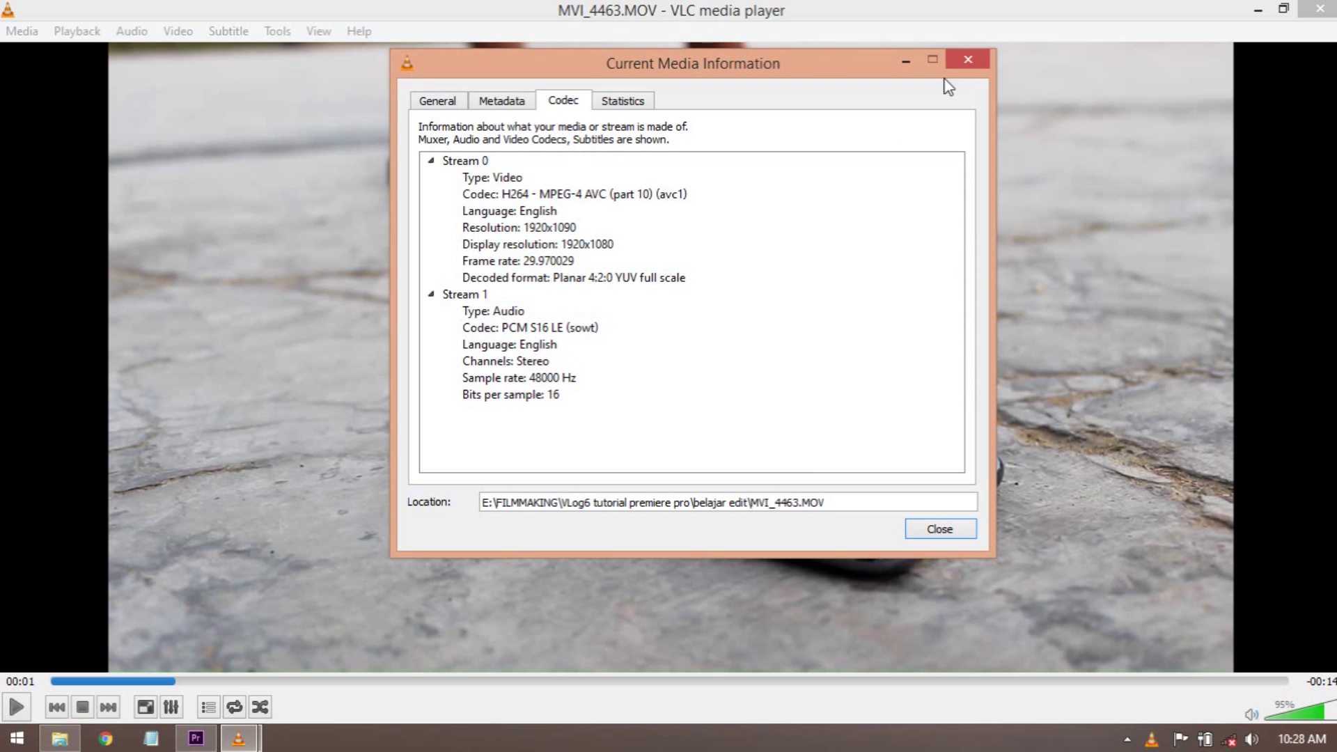
click(968, 60)
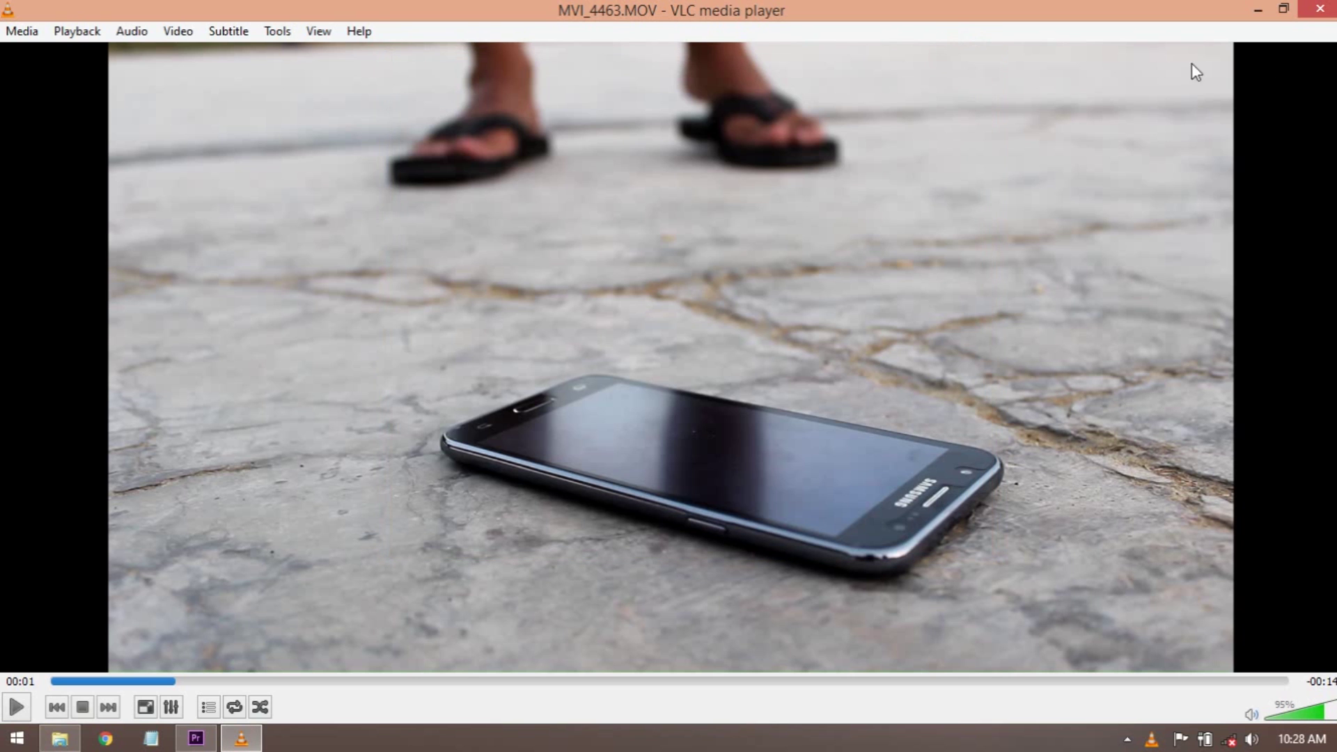
click(1319, 9)
- Return to the new sequence settings in Premiere Pro and compare the horizontal and vertical frame size with the clip
click(196, 739)
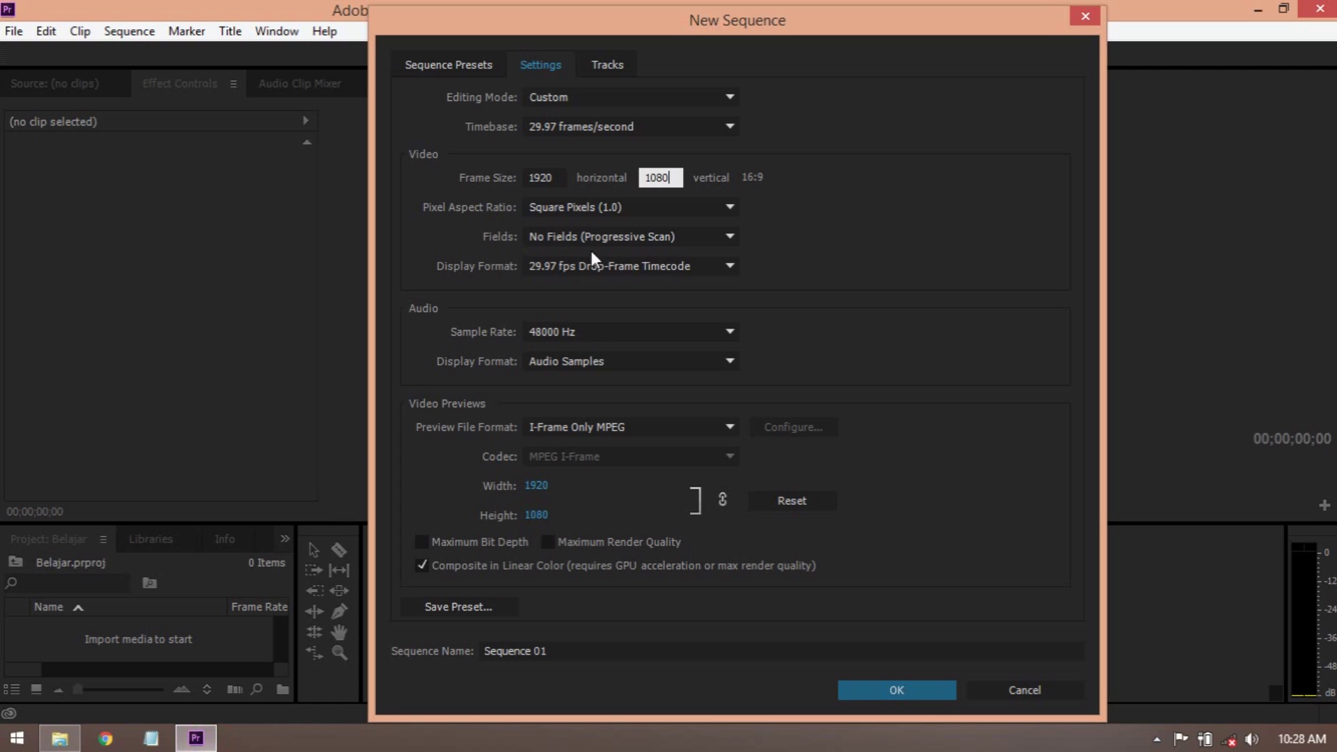
click(562, 171)
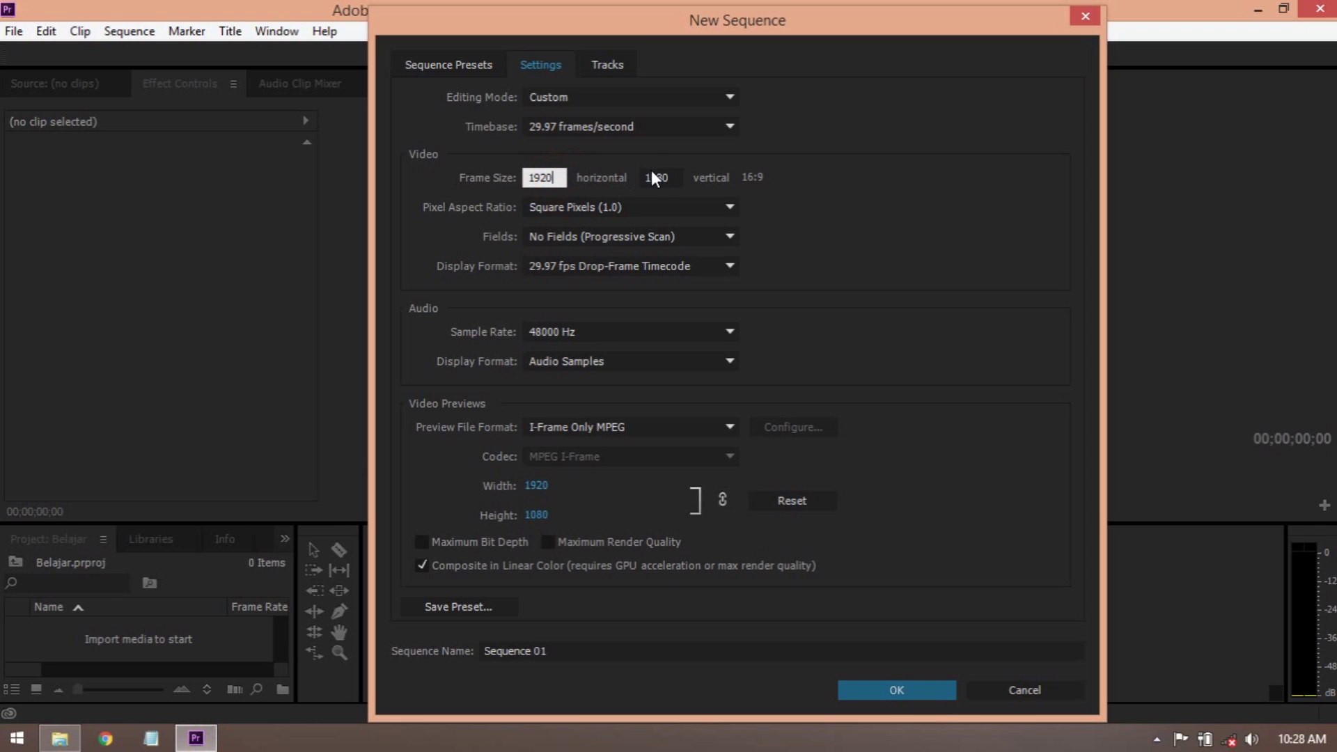
click(673, 175)
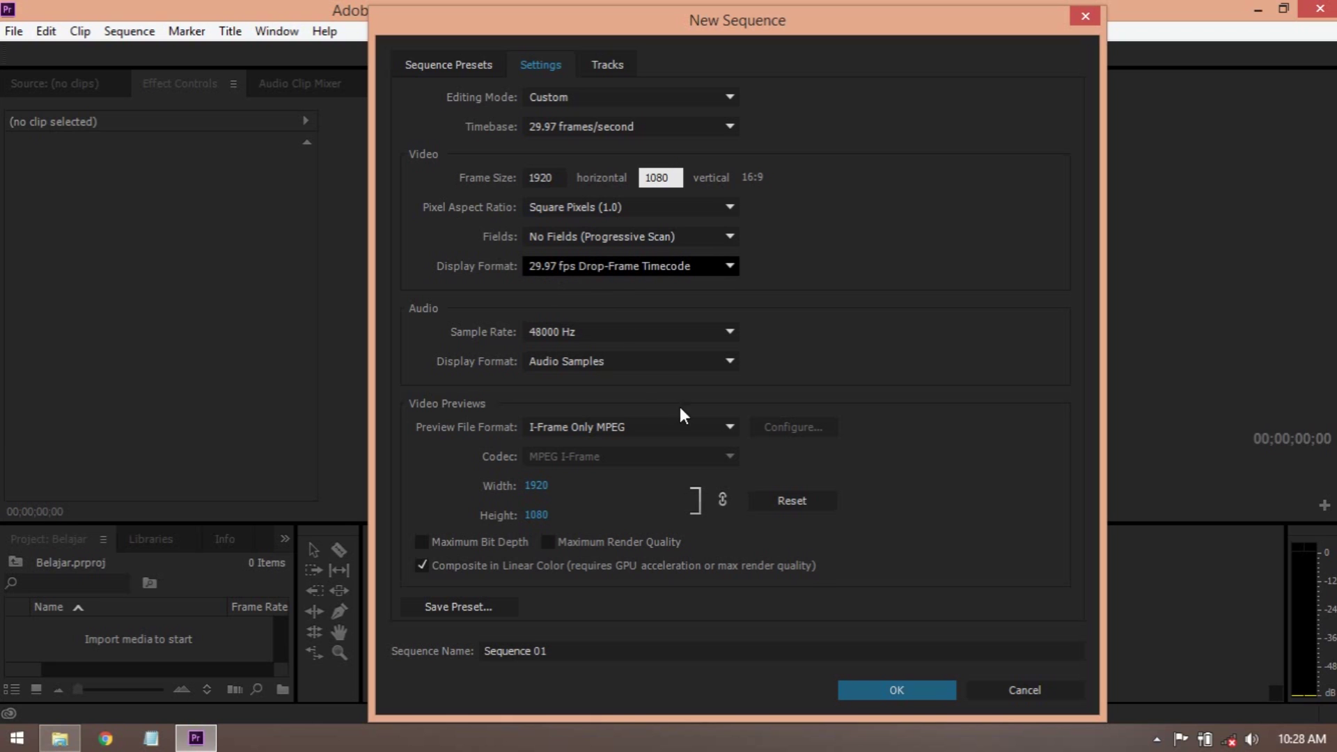
- Name the new sequence Sequence Belajar and create it with the custom settings
click(728, 651)
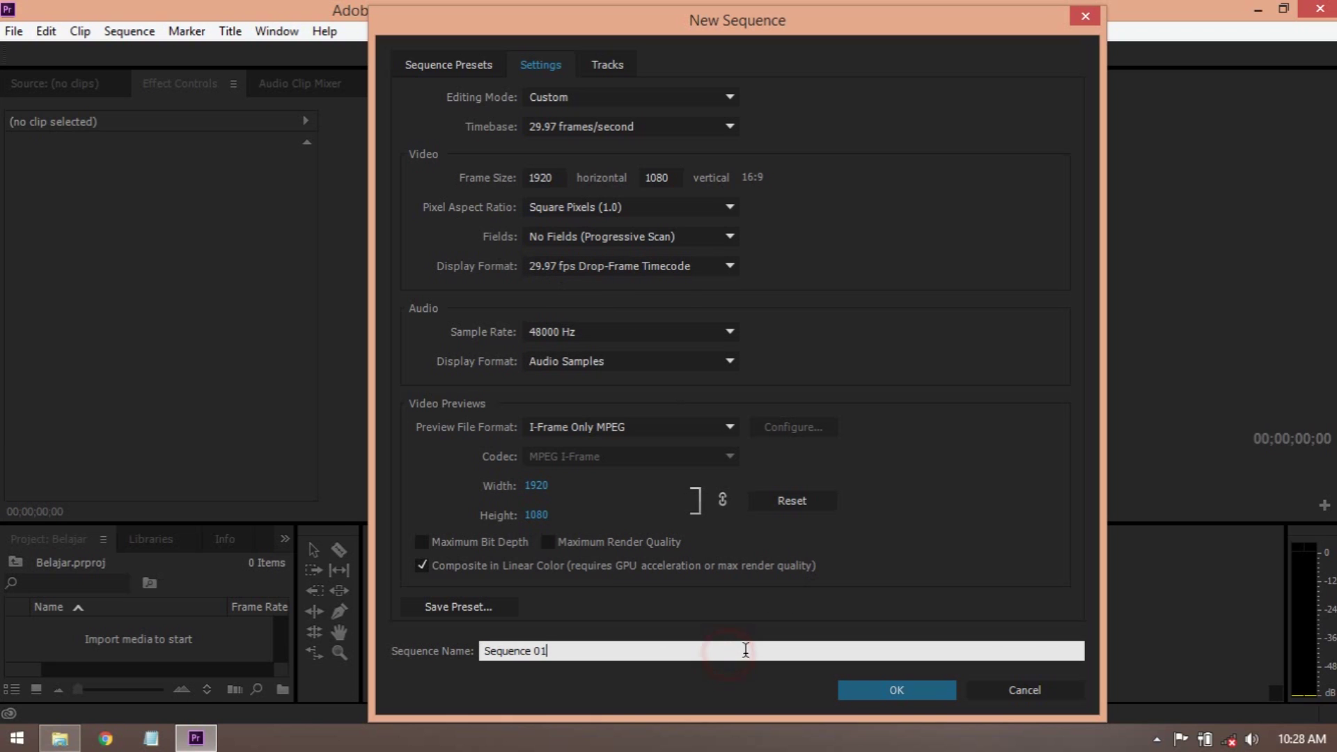
key(BackSpace)
key(BackSpace)
key(BackSpace)
text(Belajar)
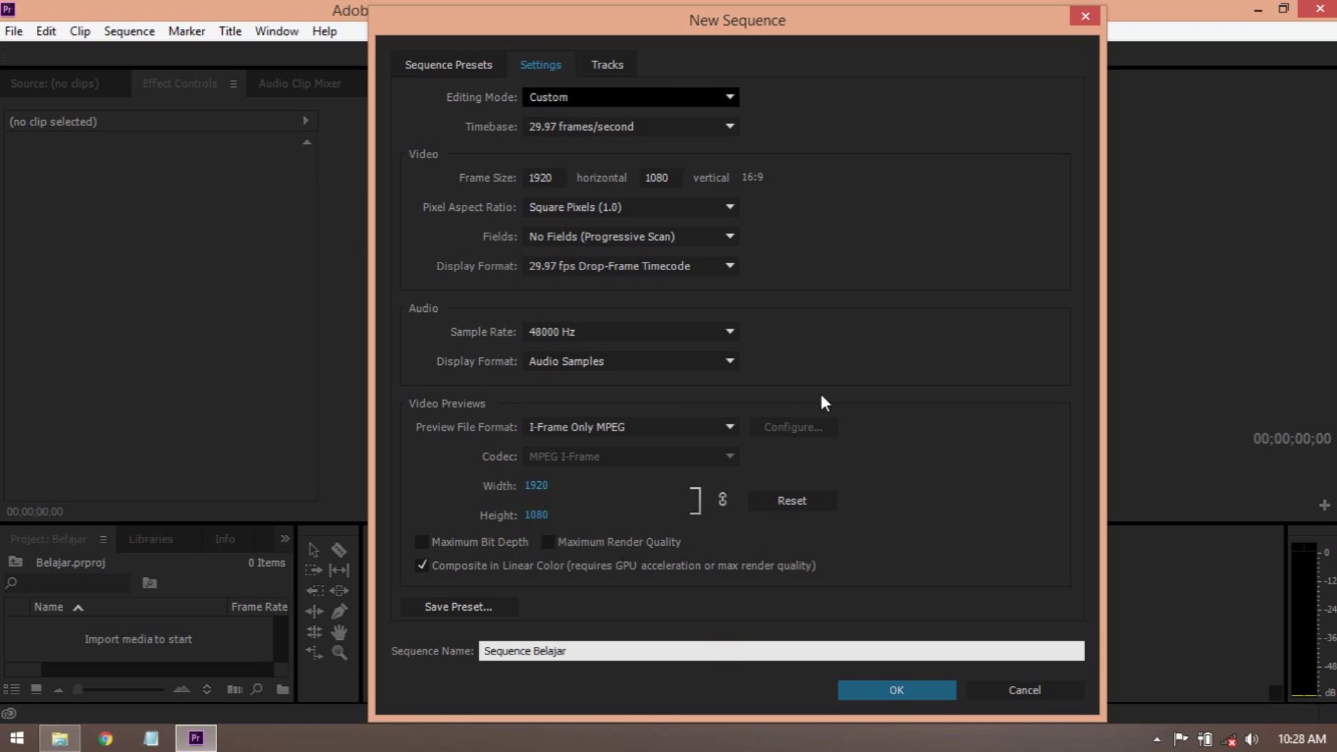
drag(865, 19, 877, 18)
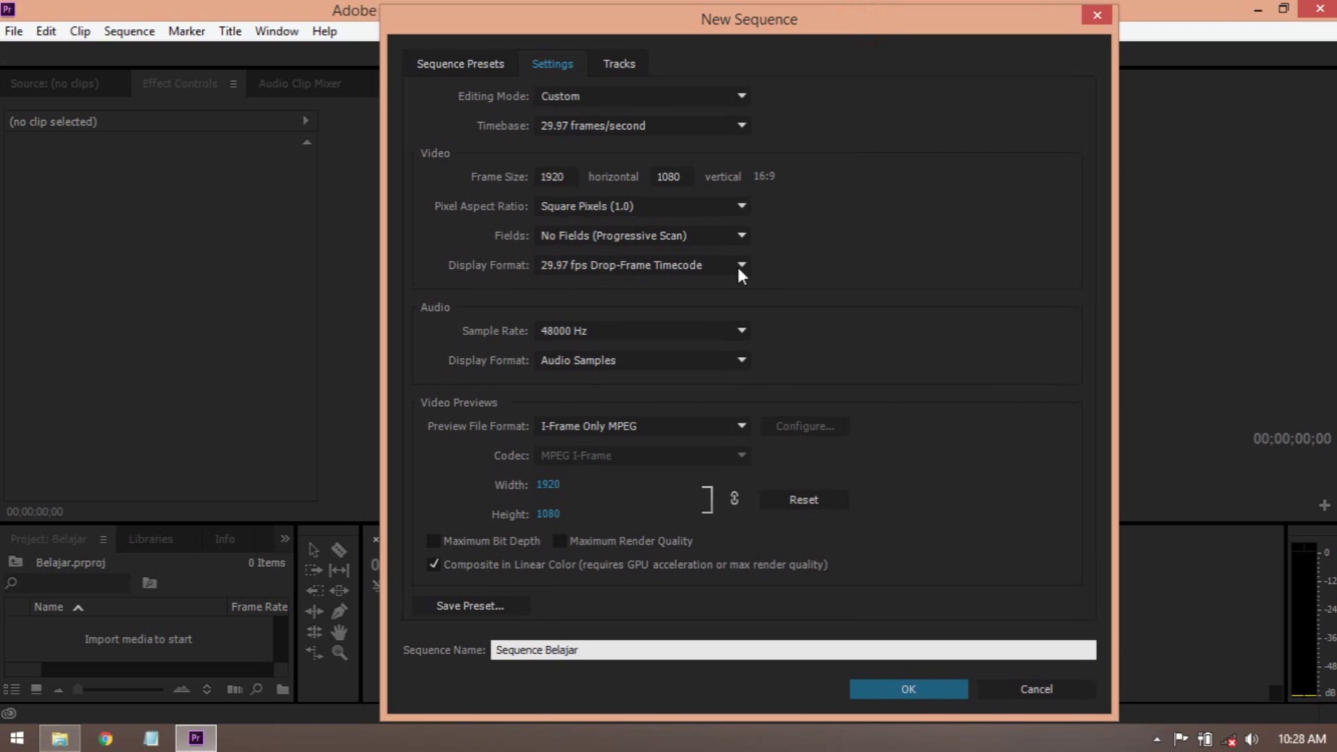
drag(903, 28, 893, 26)
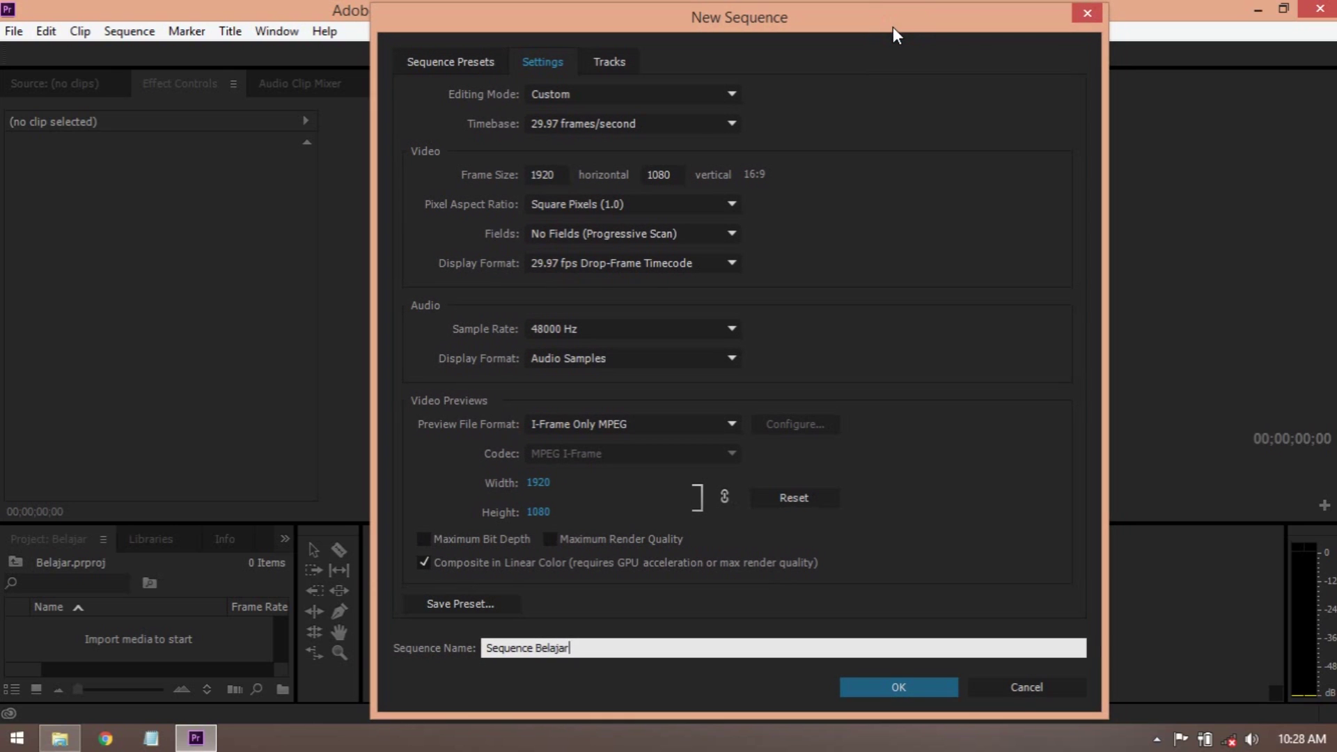
click(940, 688)
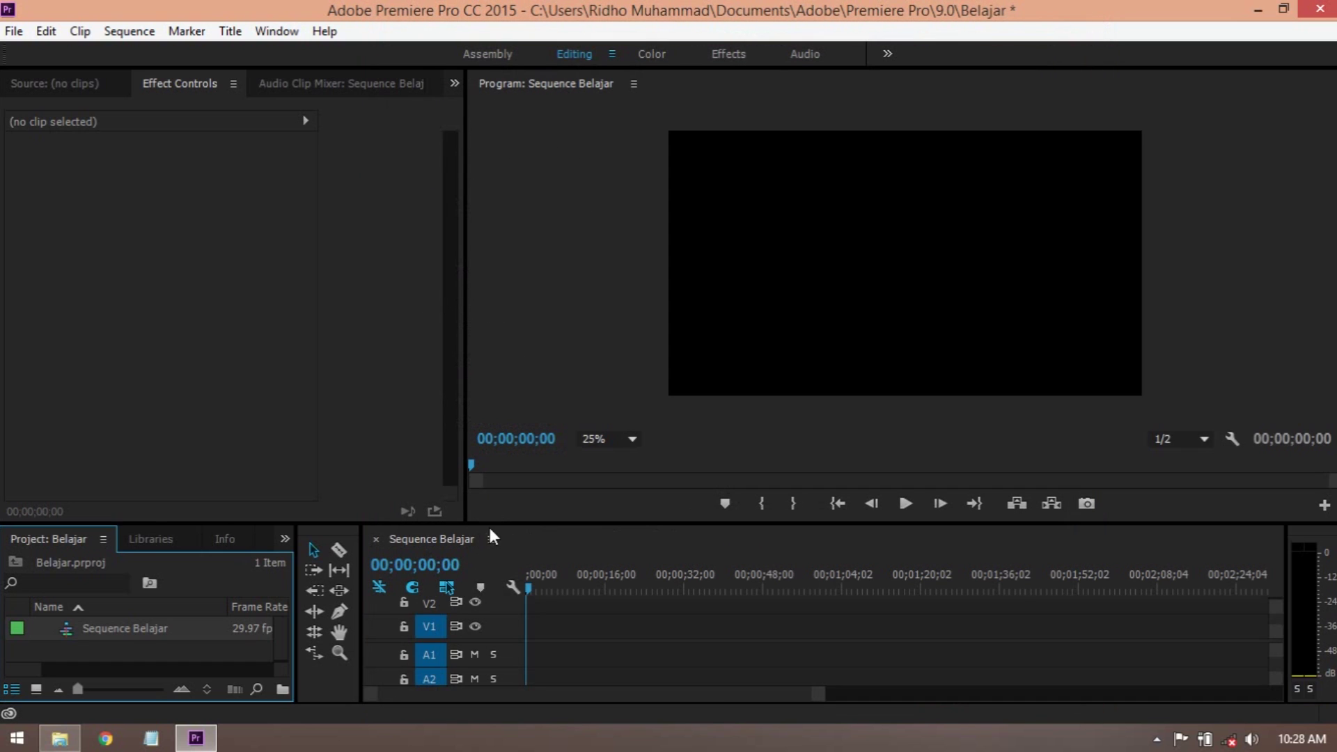
- Make the timeline area slightly taller and widen the Effect Controls panel group beside the Program monitor
drag(491, 522, 493, 494)
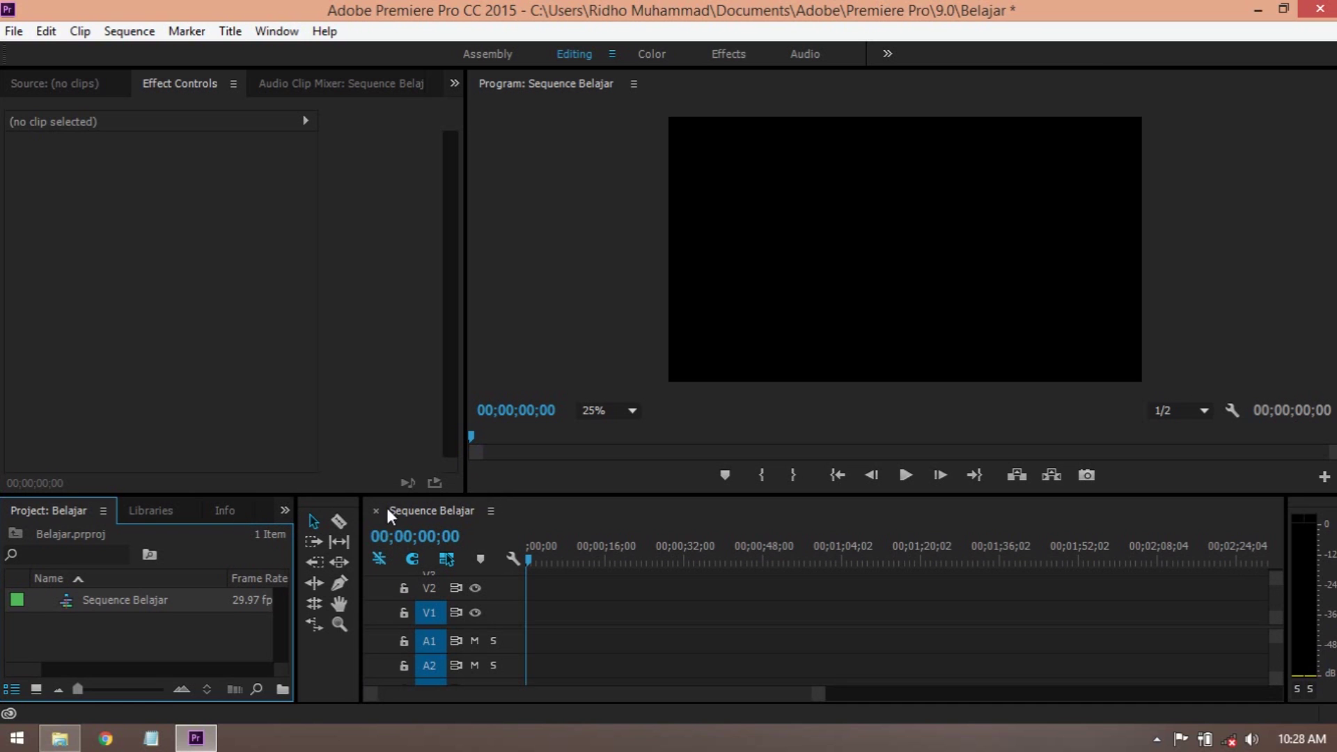
mouse_move(497, 495)
mouse_down()
mouse_move(500, 519)
mouse_move(500, 498)
mouse_up()
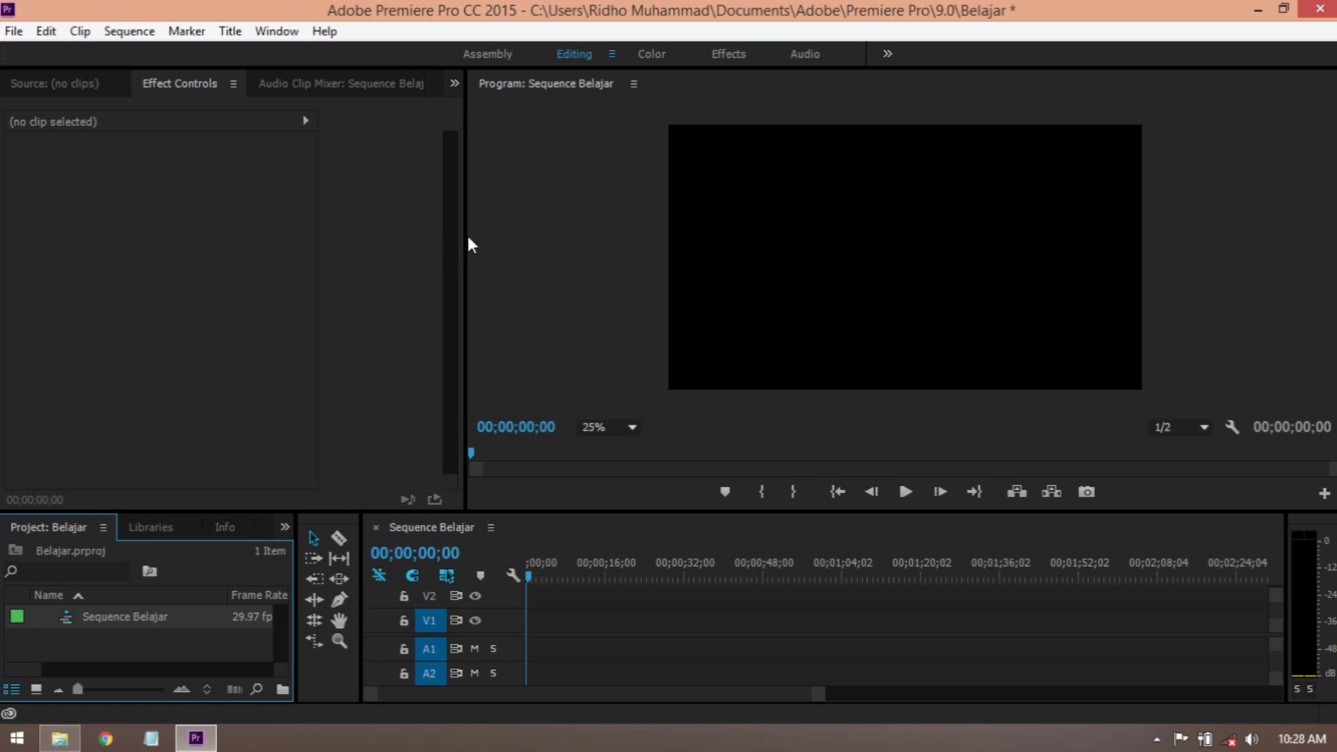
drag(466, 233, 545, 237)
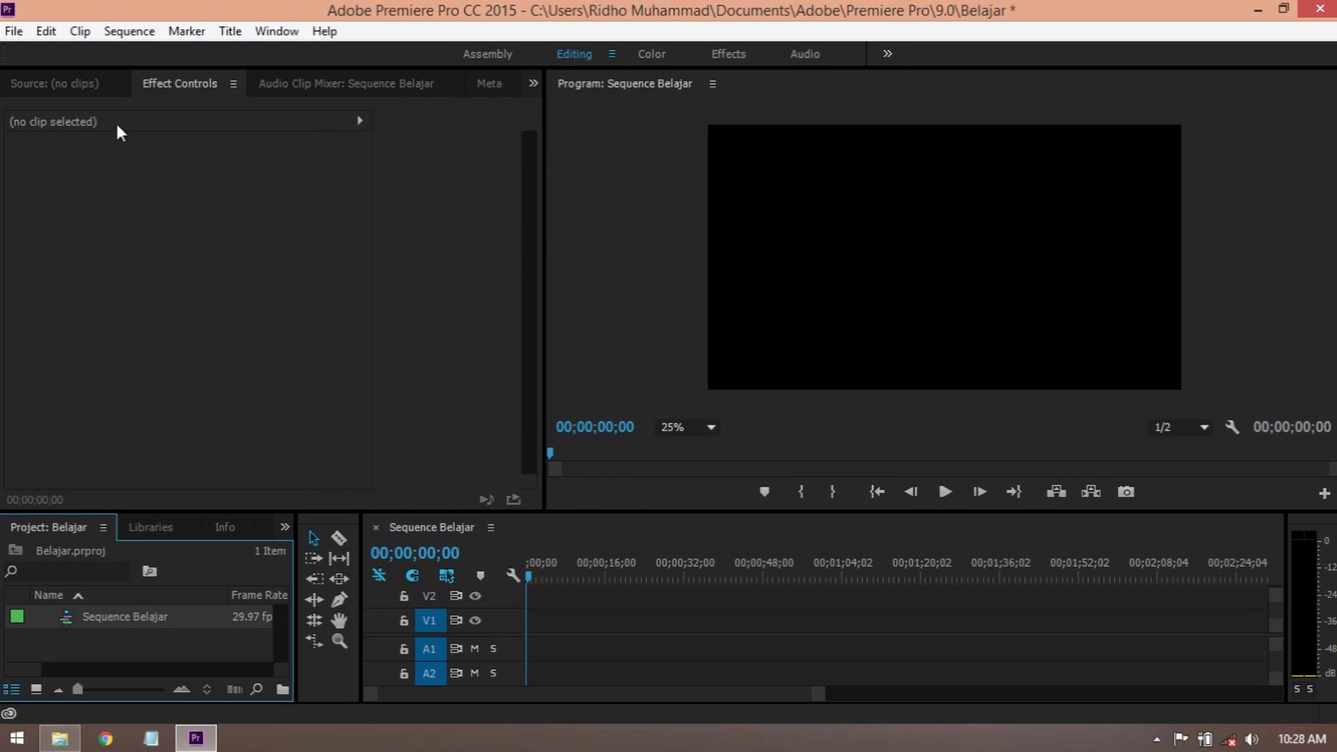
- Look over the workspace areas: the Source monitor, Effect Controls, Program monitor, Project panel and timeline
click(95, 83)
click(284, 212)
click(624, 201)
click(431, 220)
click(617, 221)
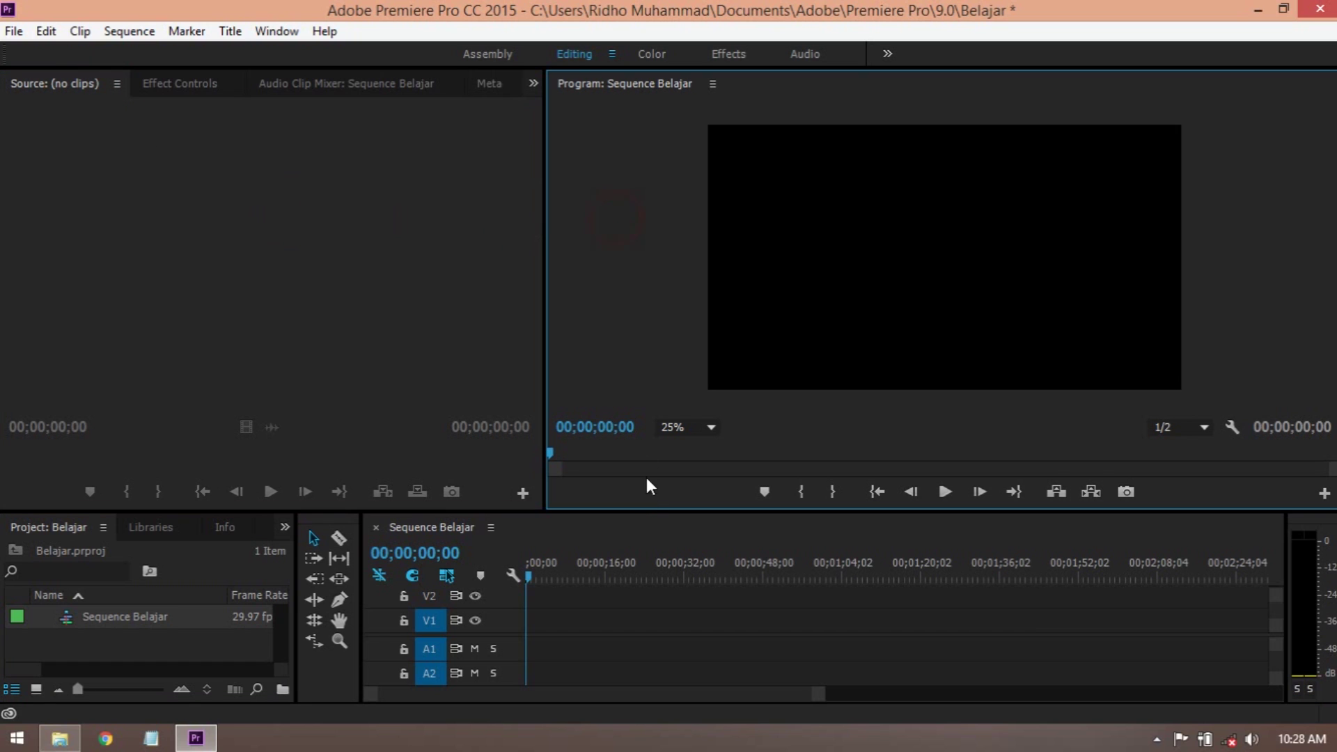
click(598, 550)
click(219, 548)
click(256, 325)
click(636, 230)
click(500, 220)
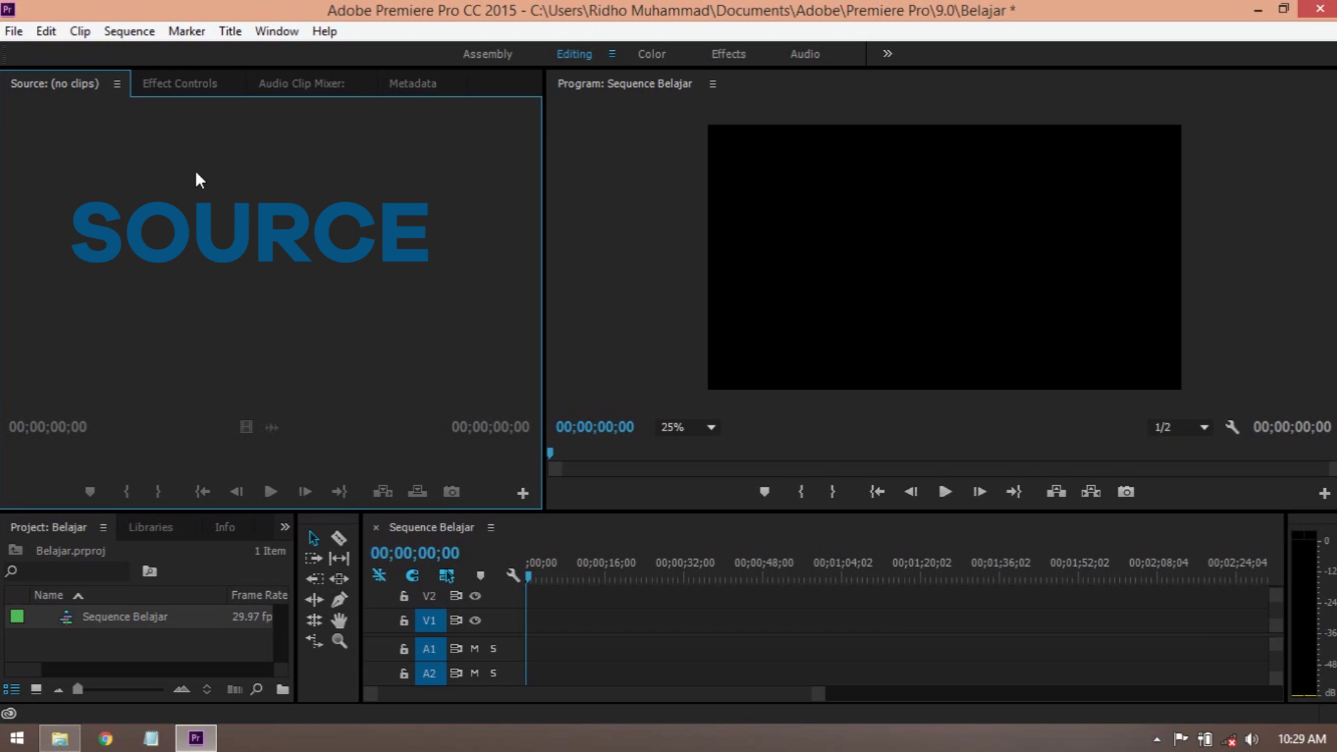
click(194, 85)
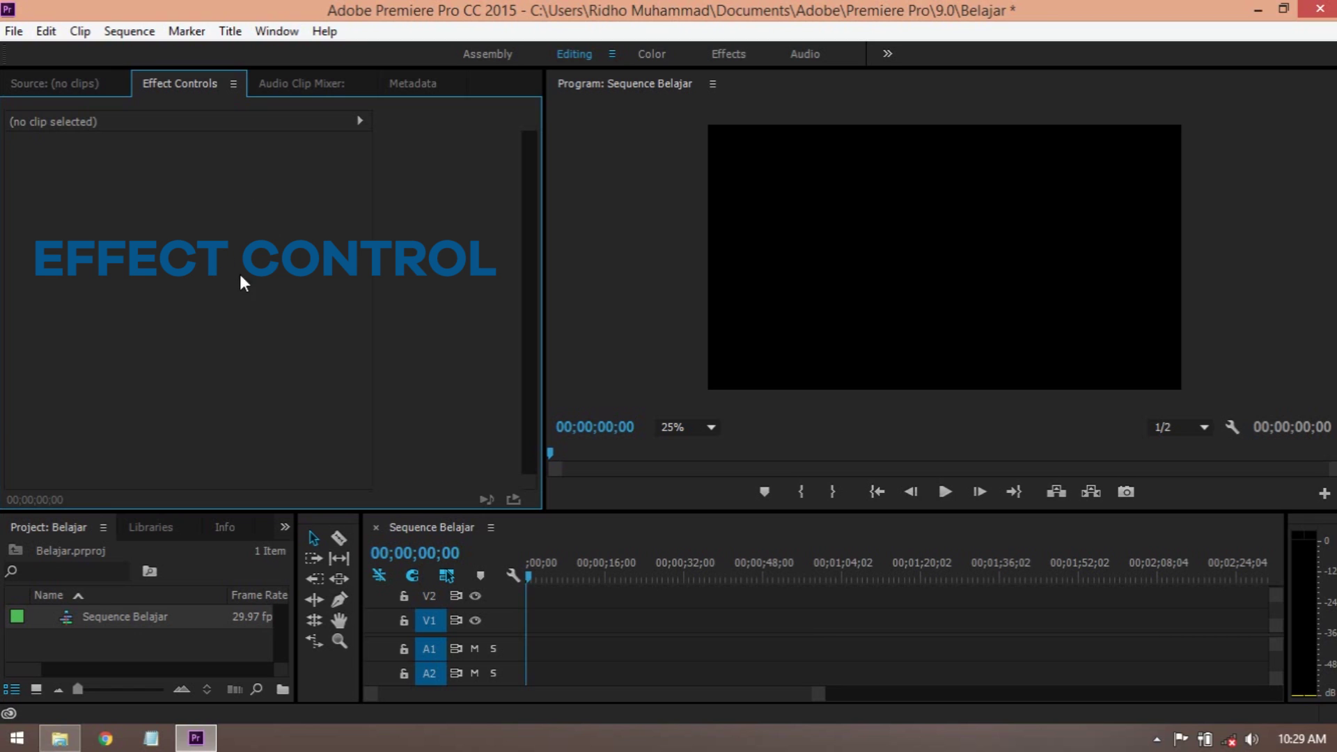
click(730, 206)
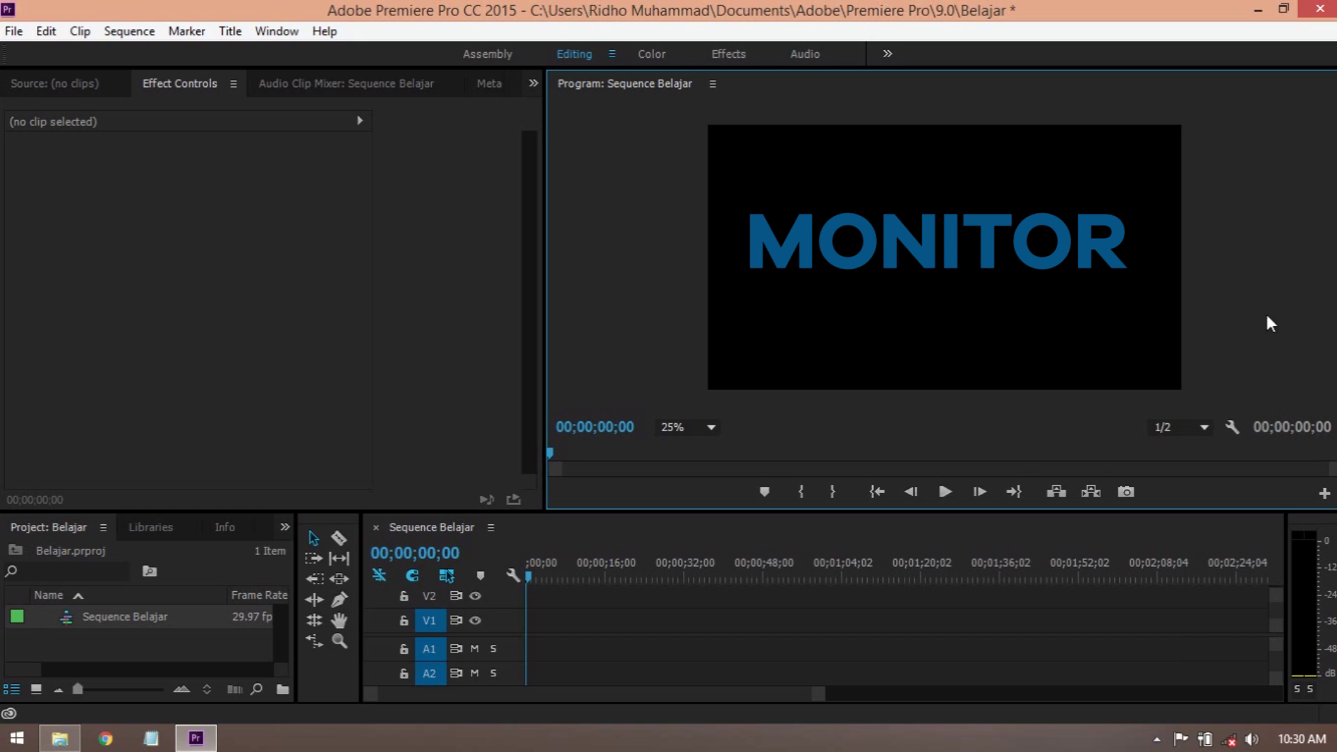
click(744, 528)
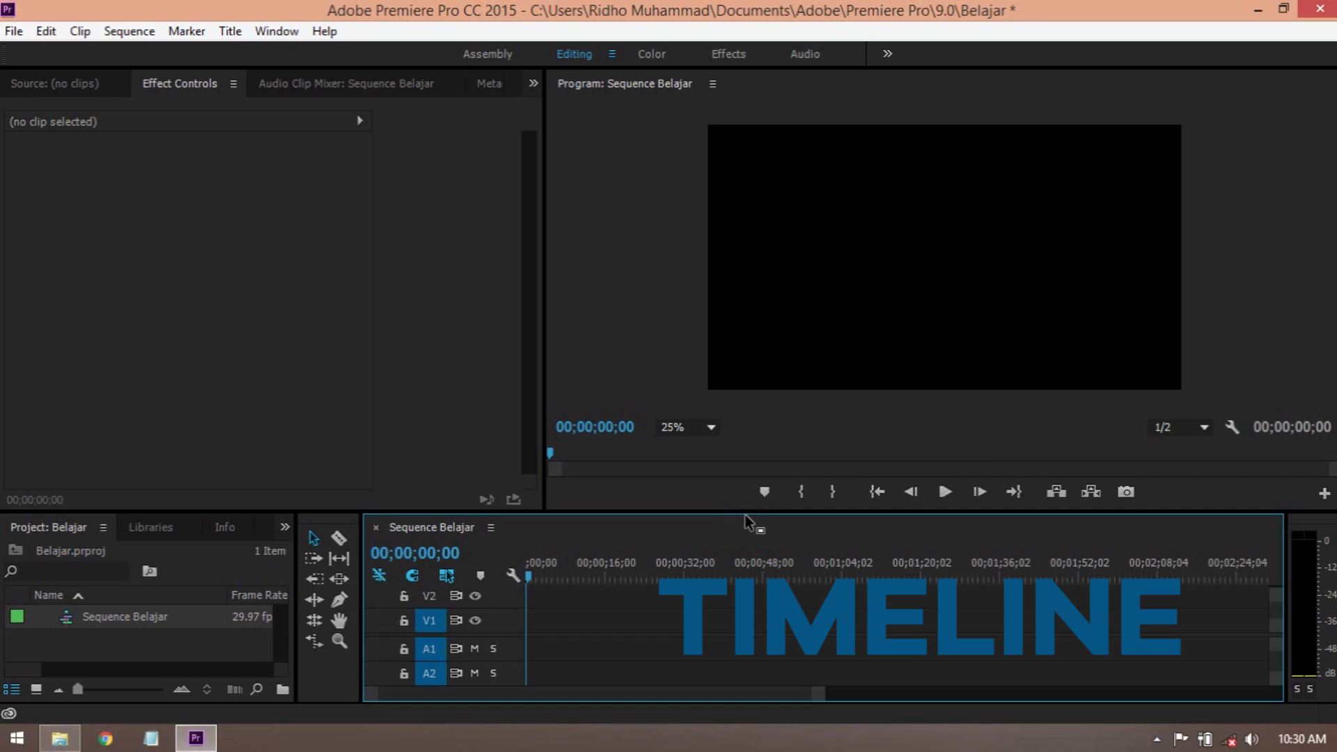
- Turn on track targeting for video tracks V2 and V3 in the Sequence Belajar timeline
drag(820, 695, 717, 695)
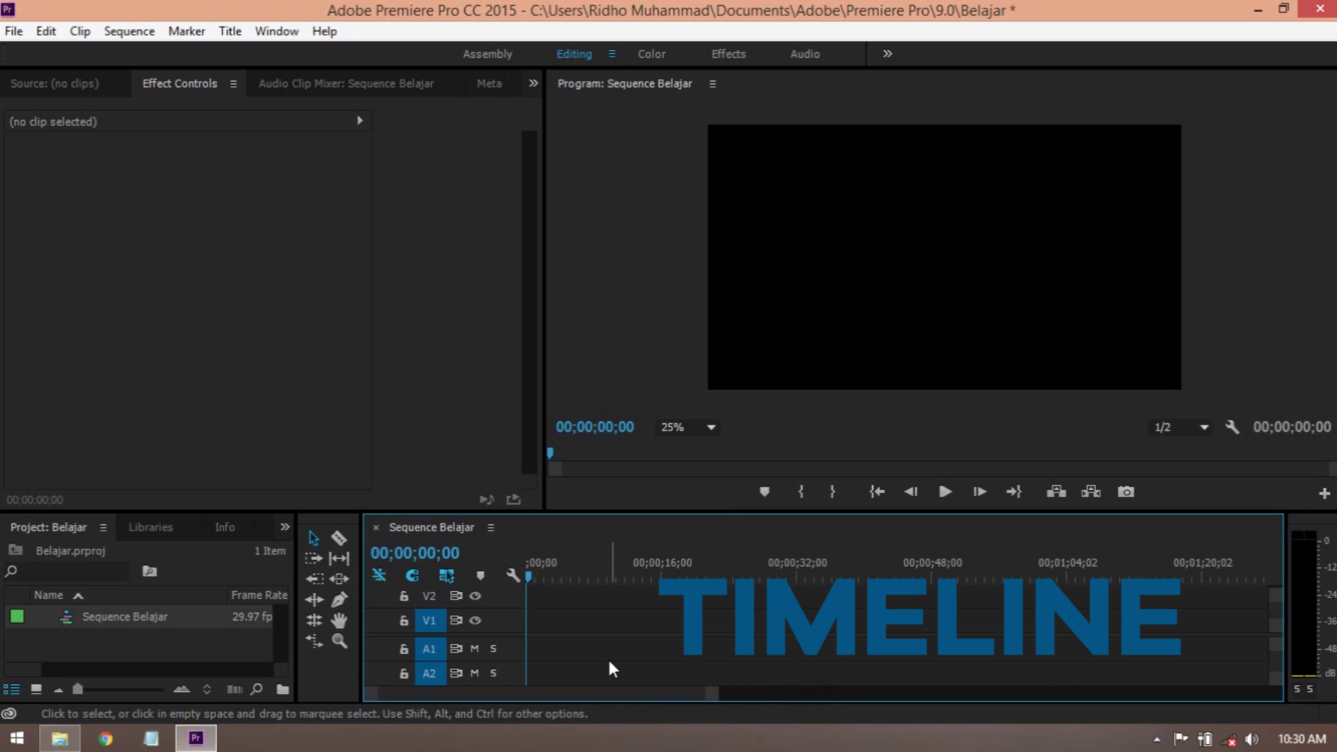
click(431, 597)
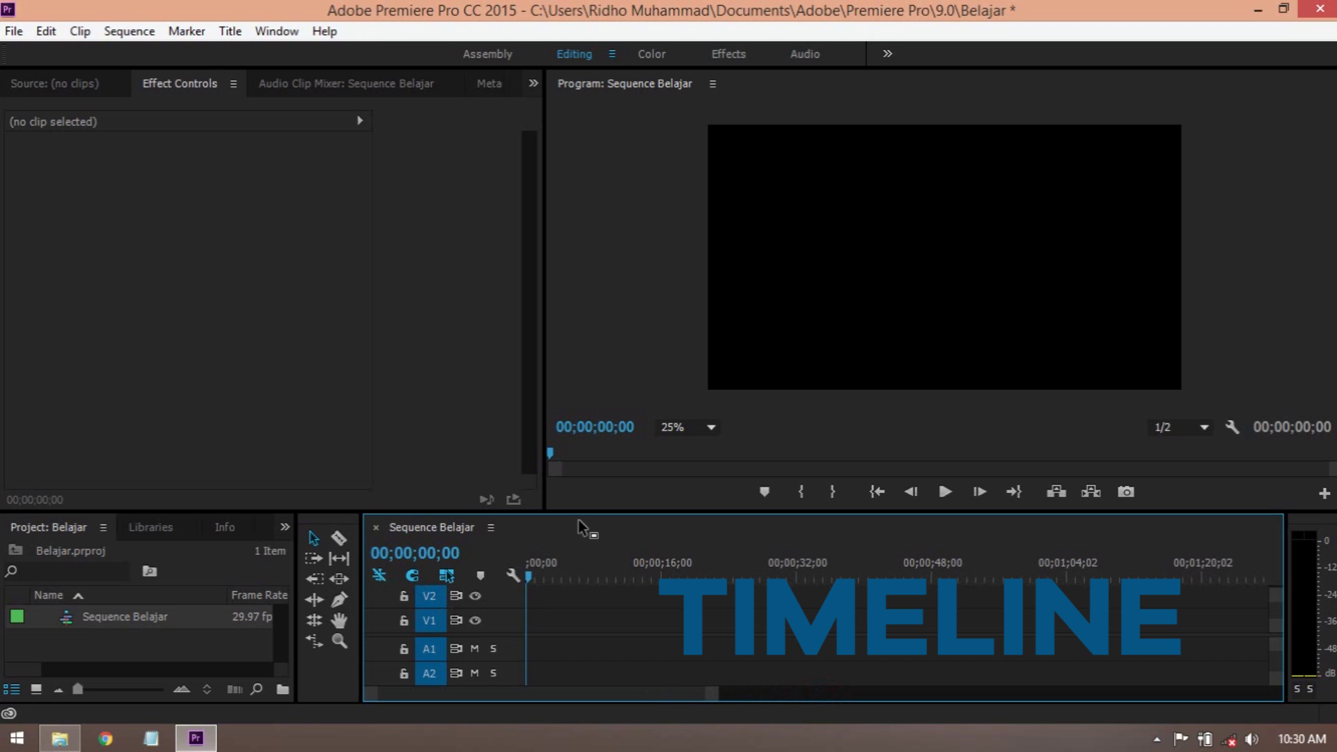
drag(580, 514, 583, 307)
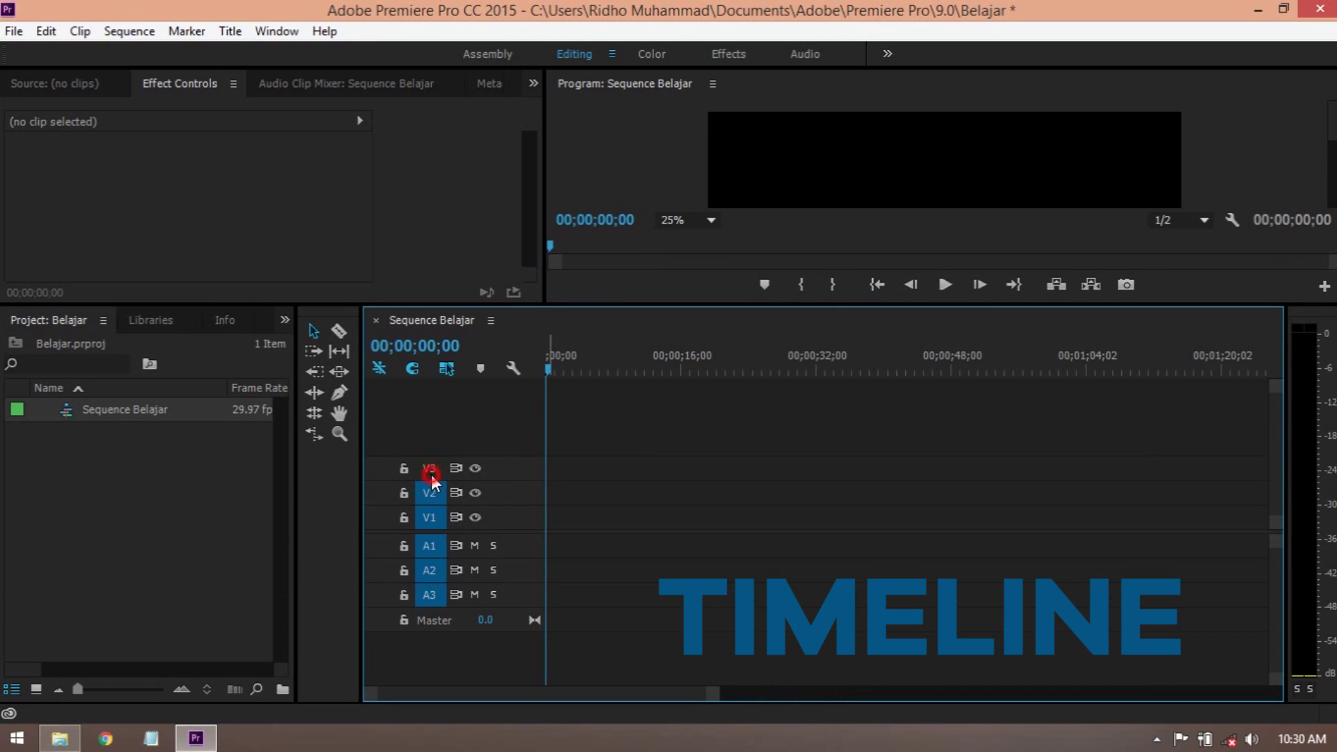
click(431, 466)
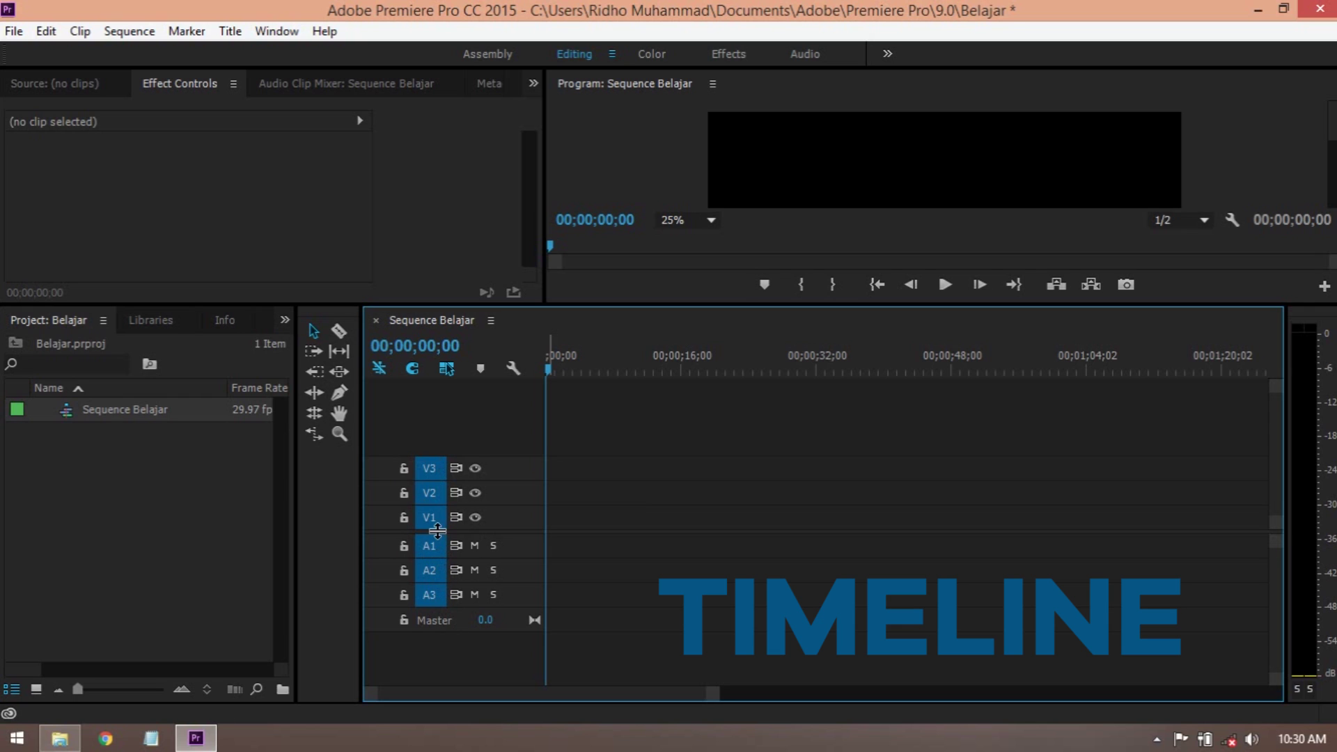
click(437, 471)
click(437, 468)
drag(649, 306, 647, 511)
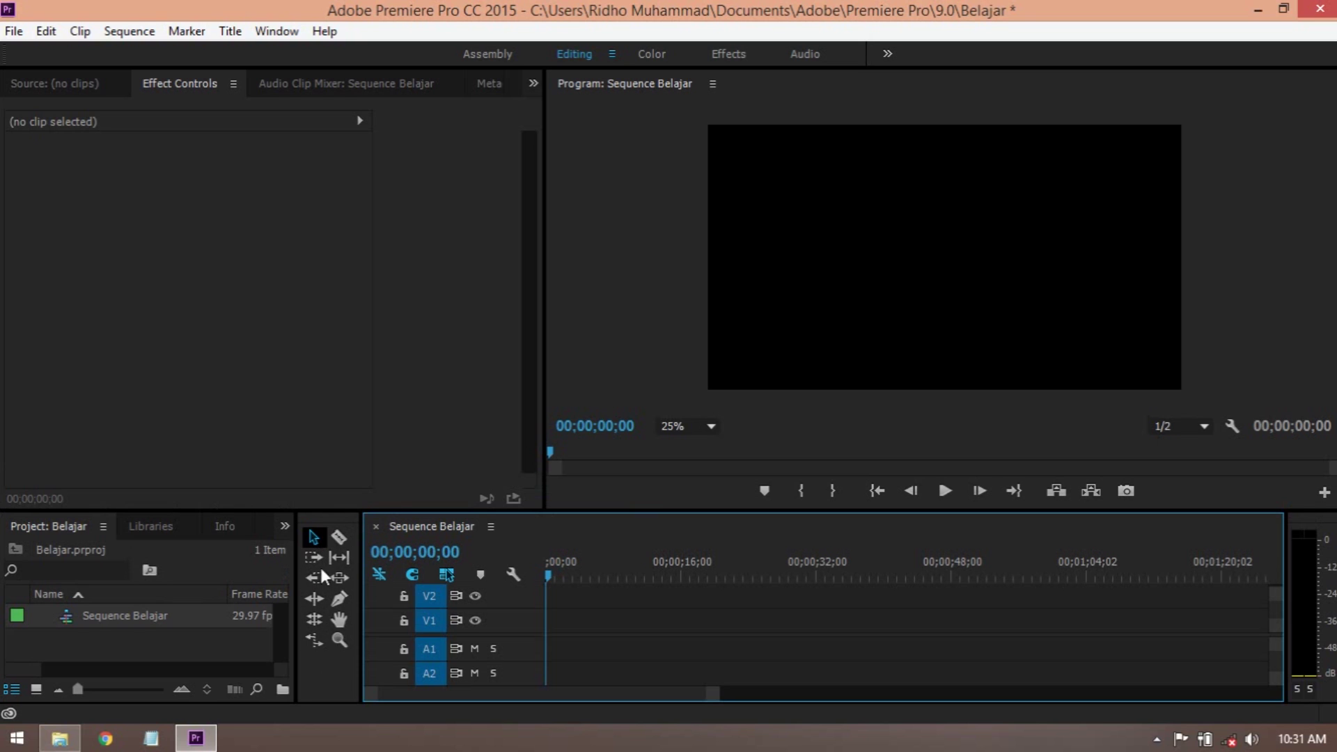
- Look through the editing tools, including Razor and Hand, and return to the Selection tool
click(315, 640)
click(318, 620)
click(337, 540)
click(339, 620)
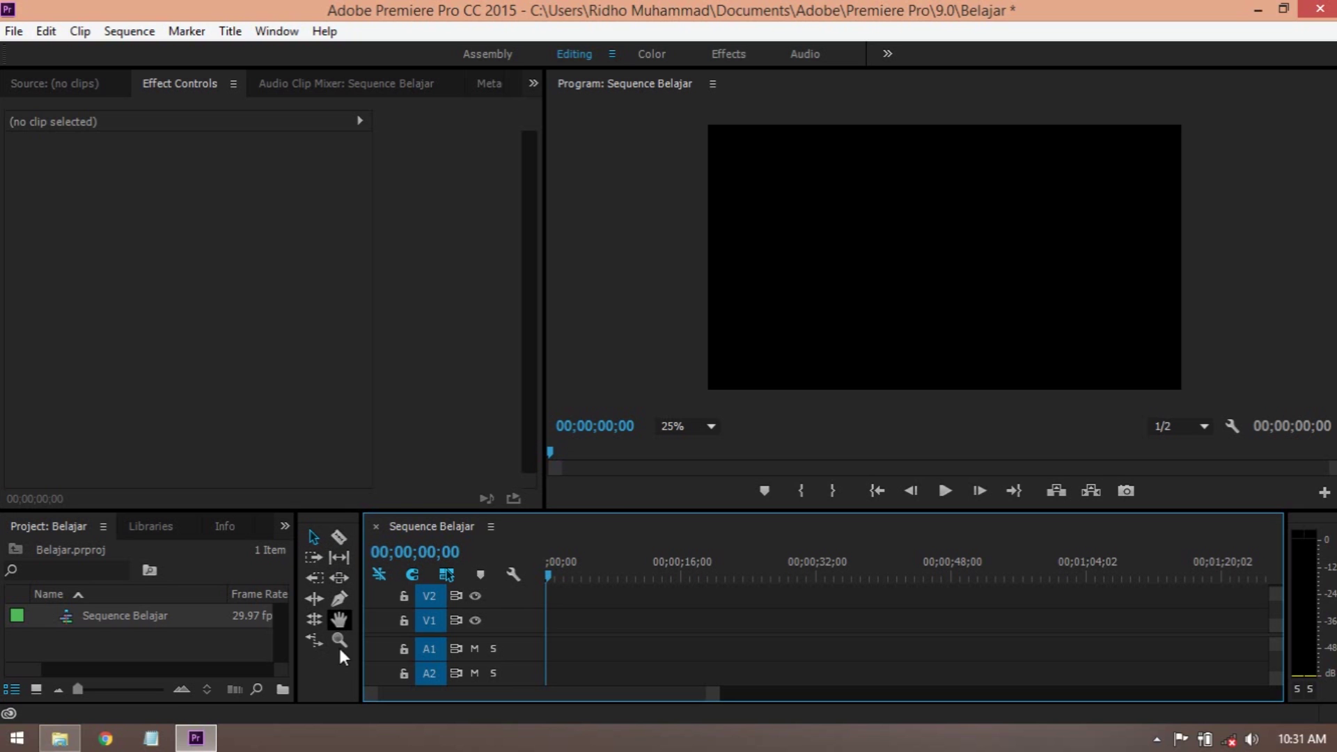
click(316, 539)
- Make the timeline area slightly taller and show the Effects panel in the Project panel's group
drag(553, 511, 554, 481)
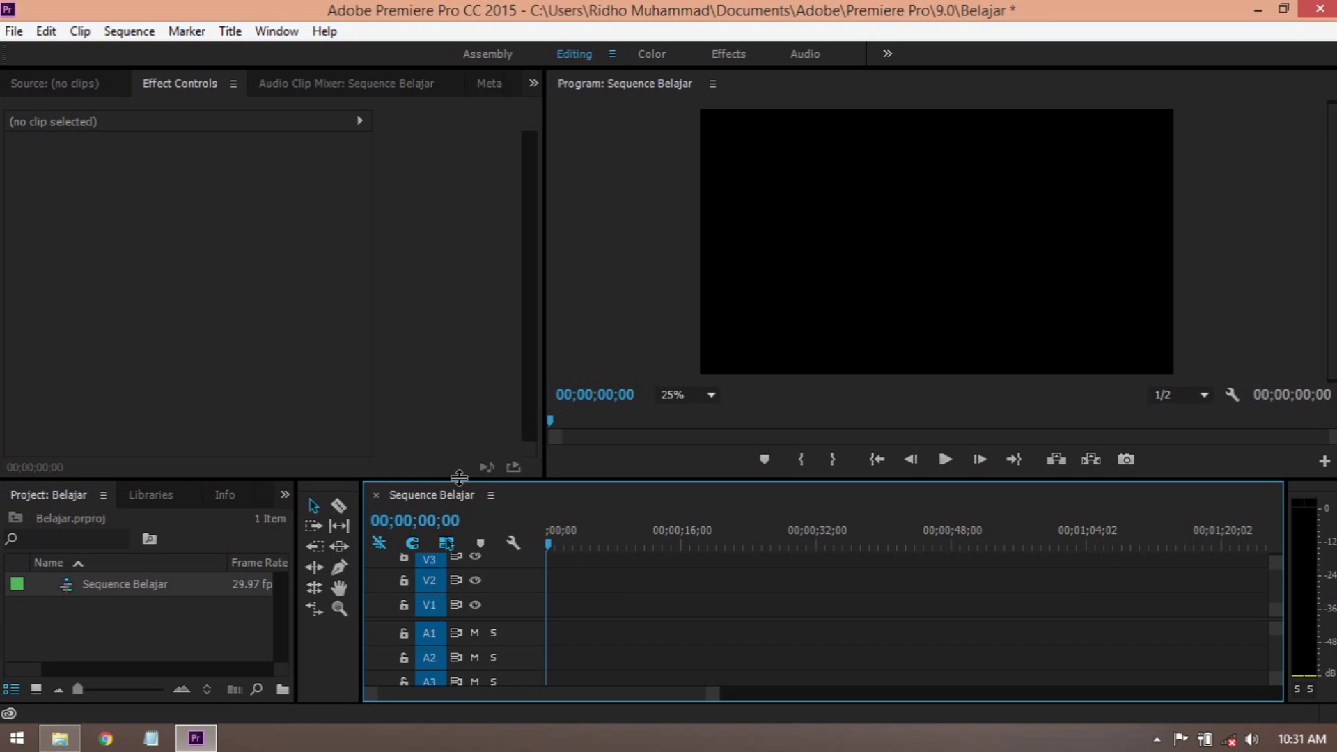
drag(459, 478, 459, 486)
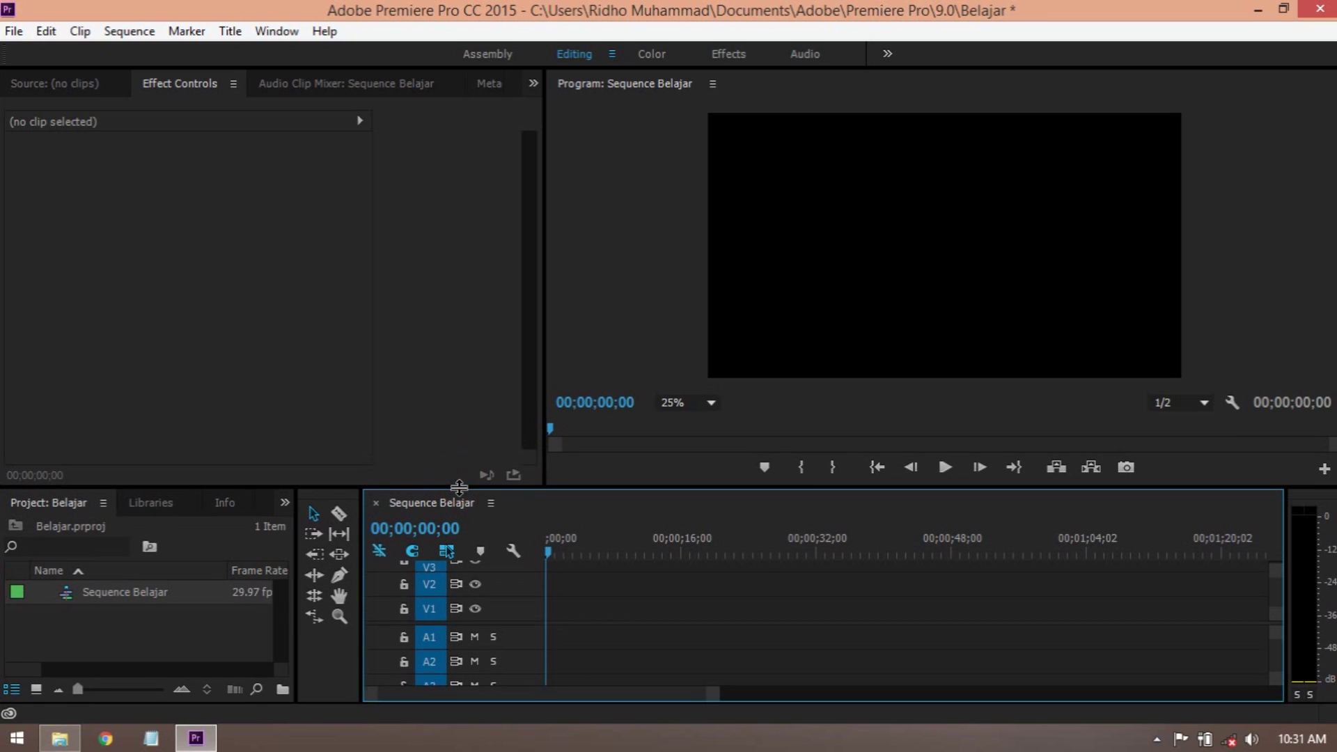
click(52, 498)
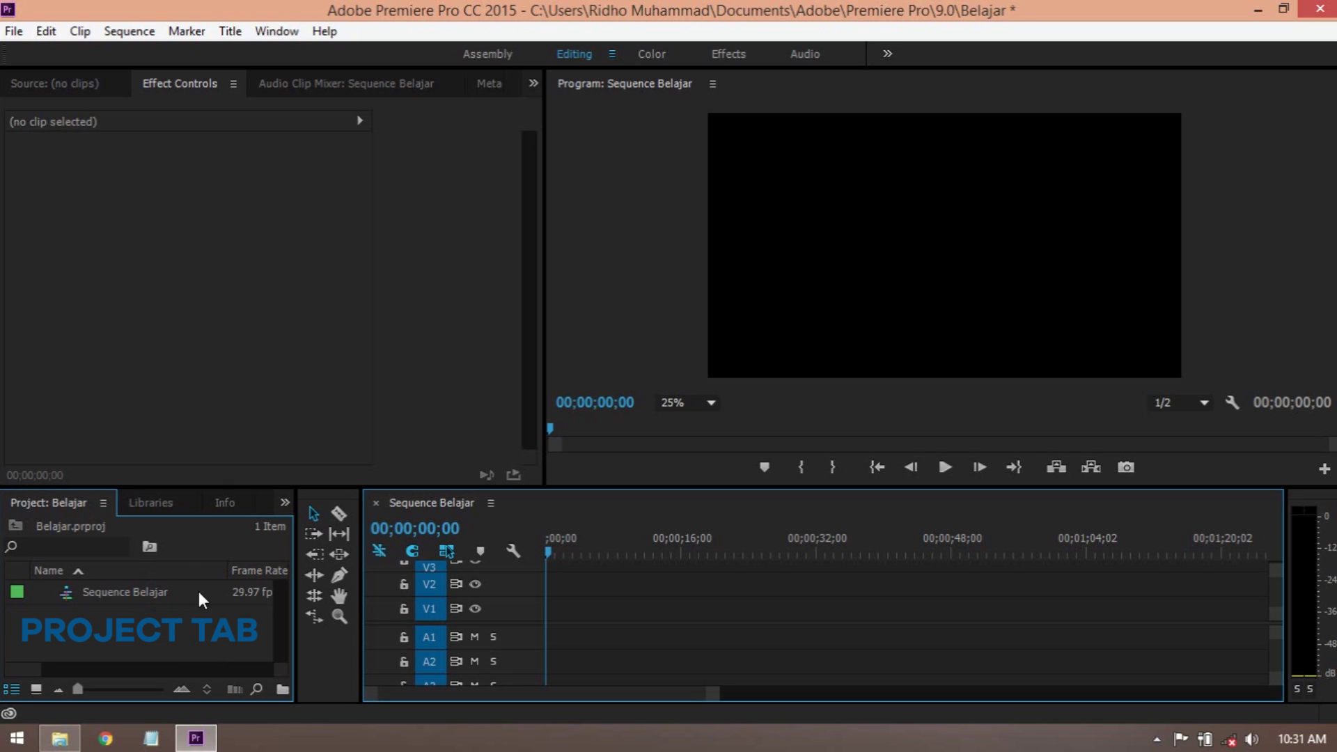
click(285, 502)
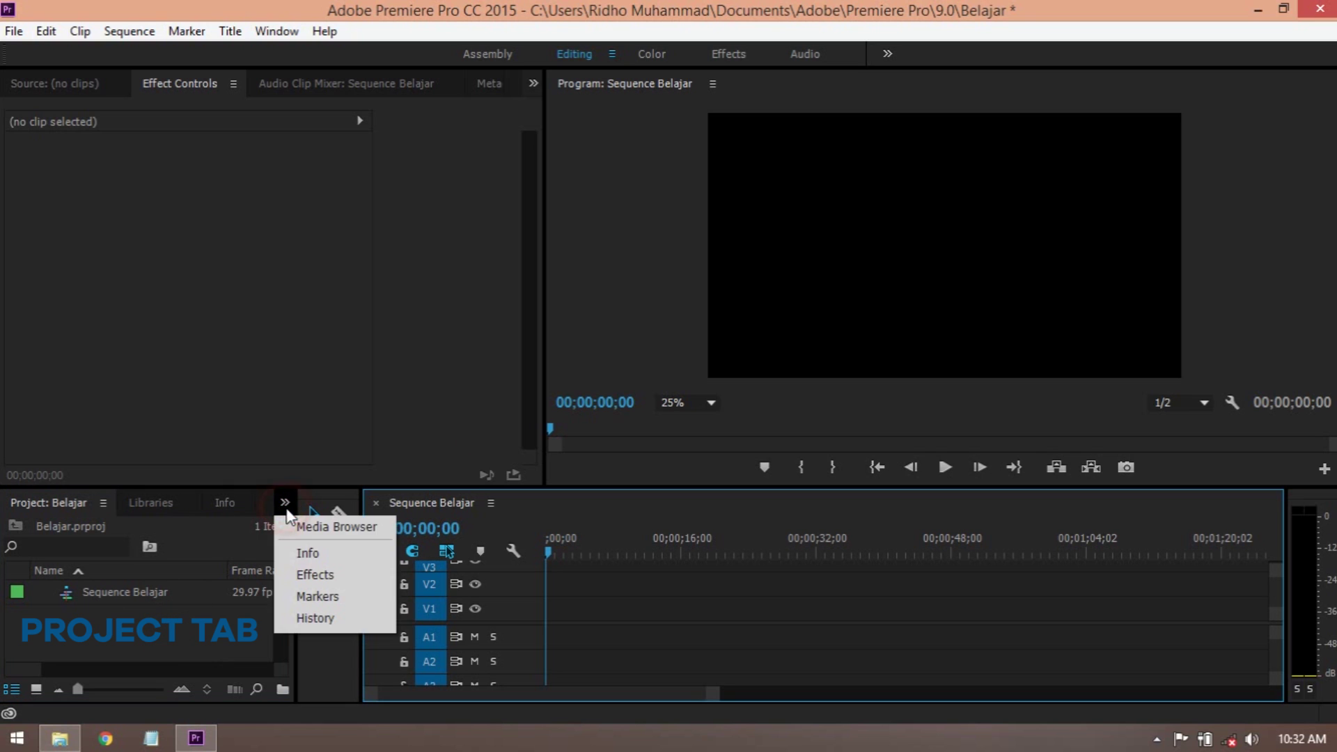
click(332, 572)
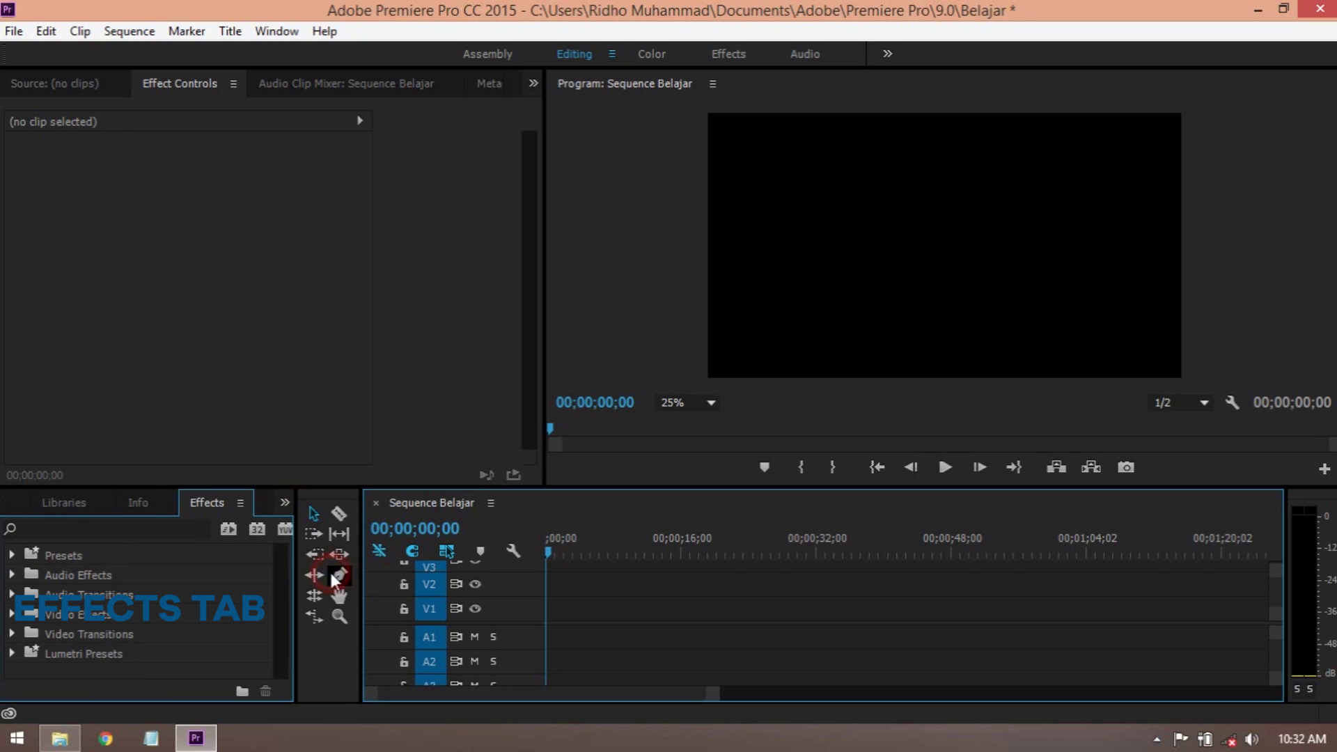
click(105, 527)
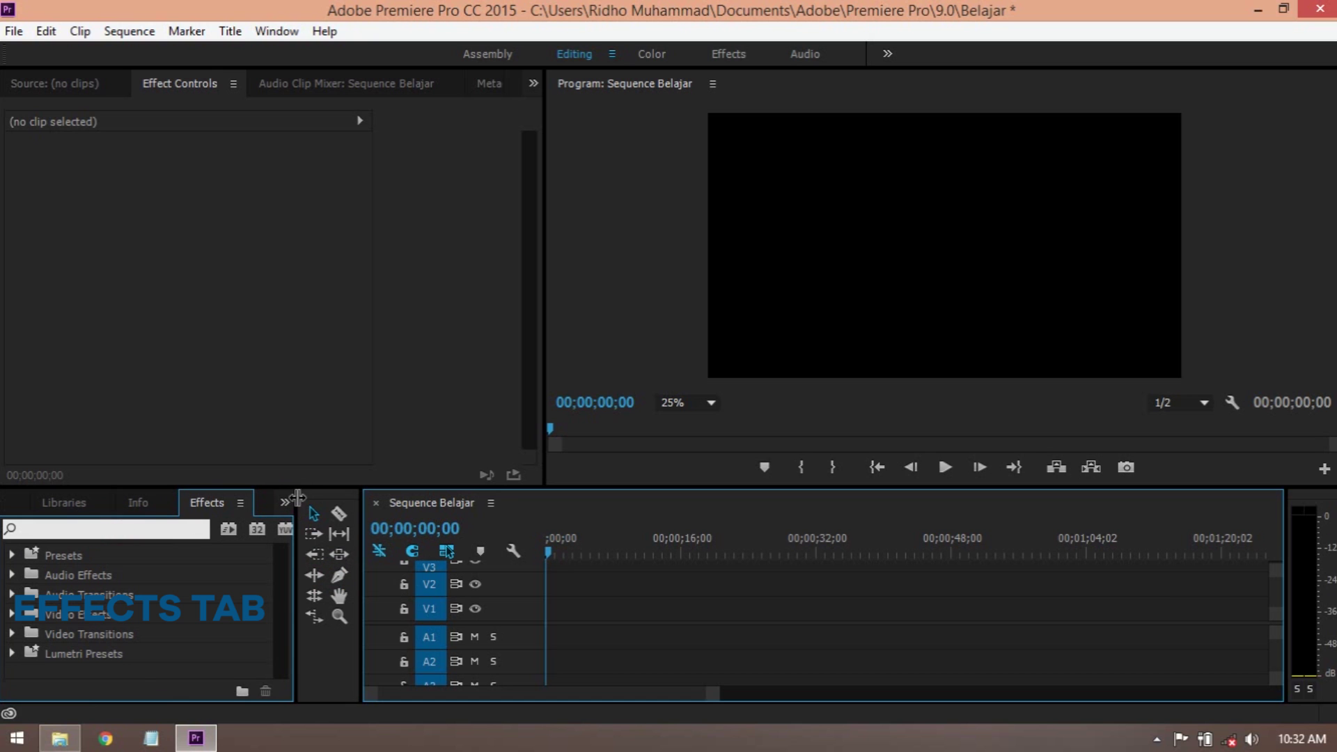
- Place the Effects panel directly beside the Project panel and narrow their group so the timeline gets its space back
drag(297, 497, 756, 499)
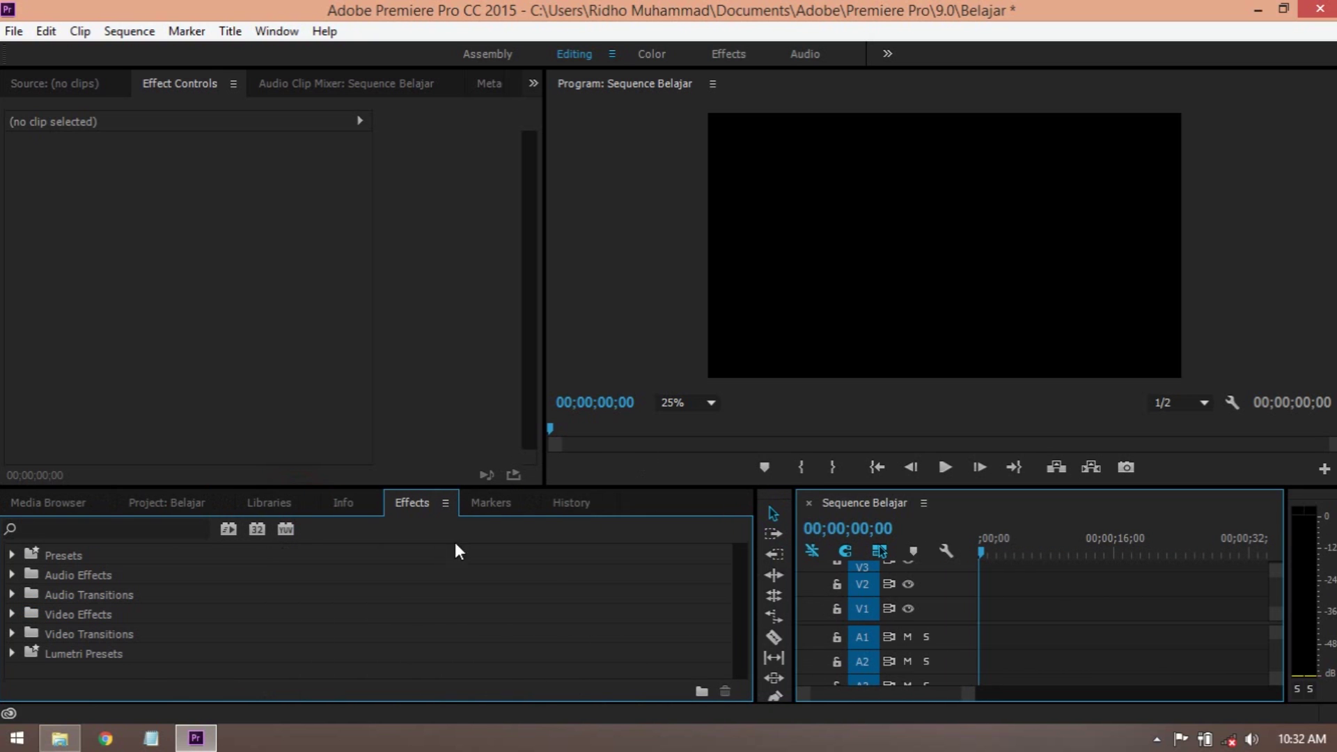
click(185, 503)
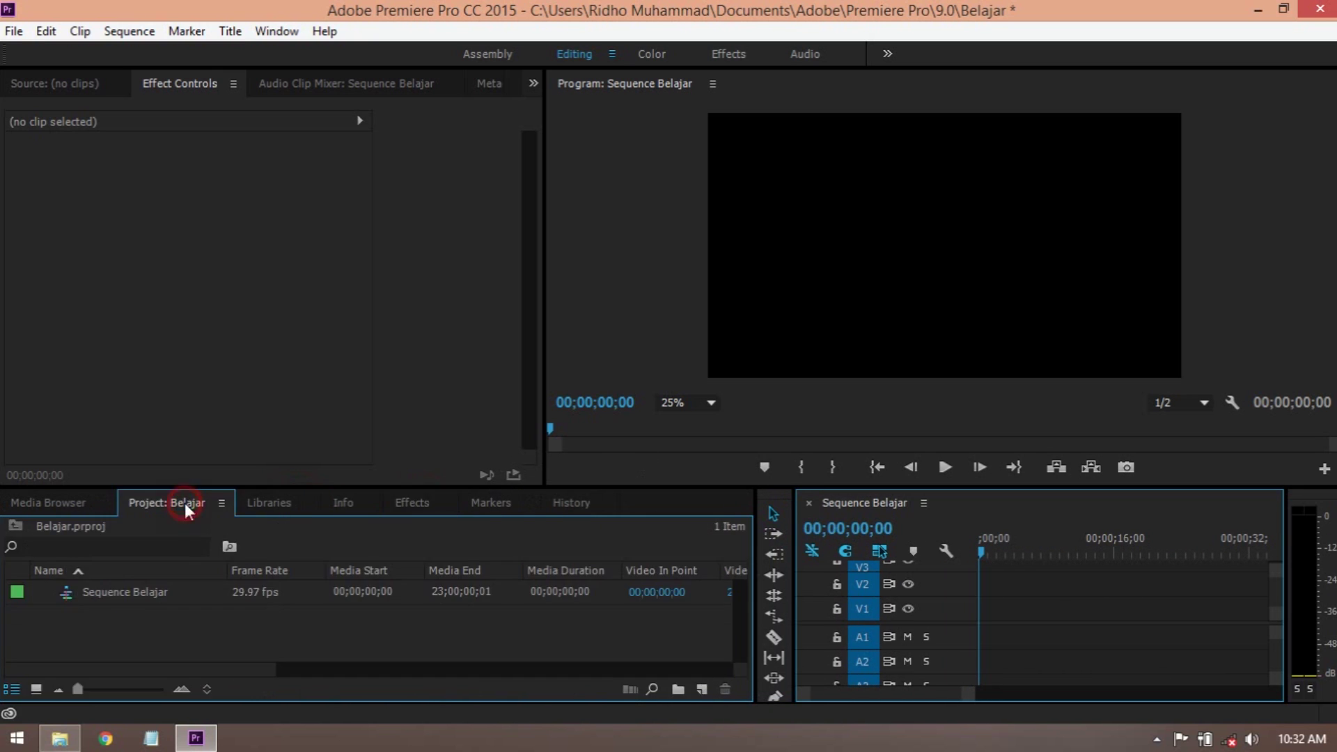
click(416, 507)
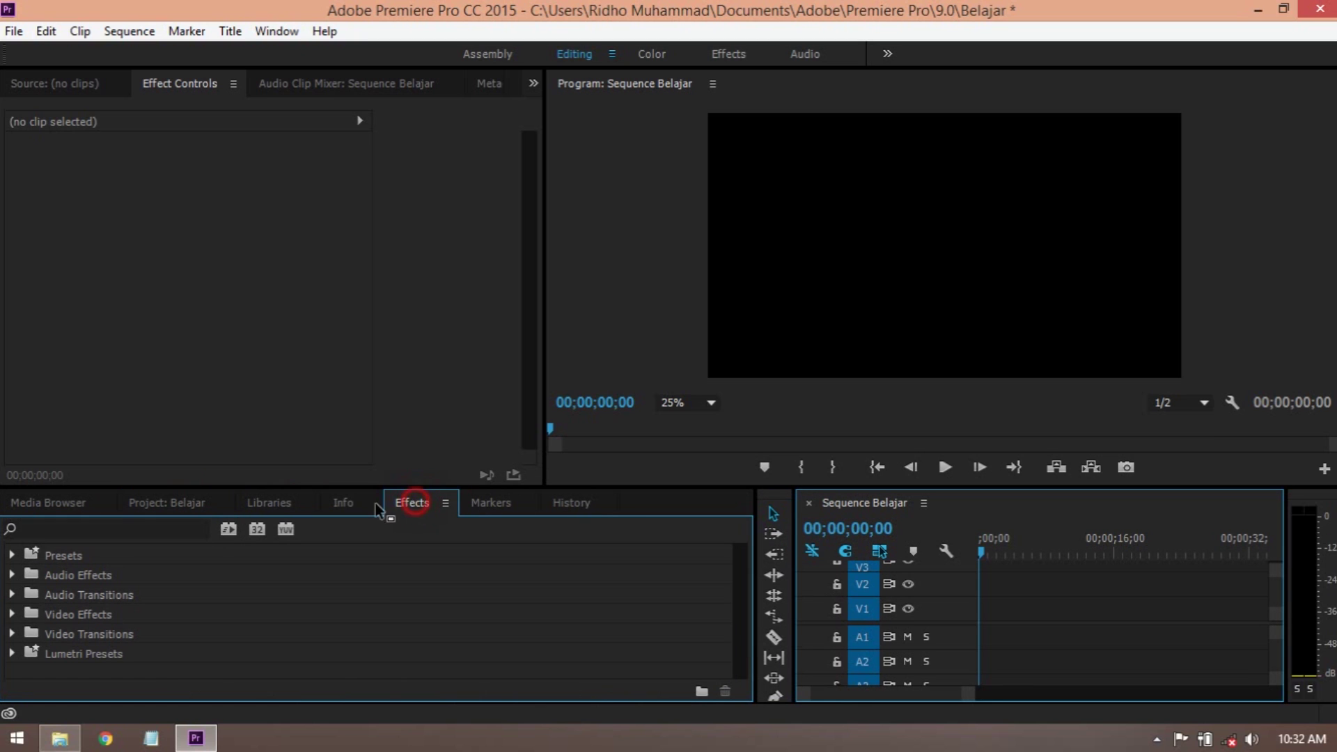
drag(375, 503, 297, 507)
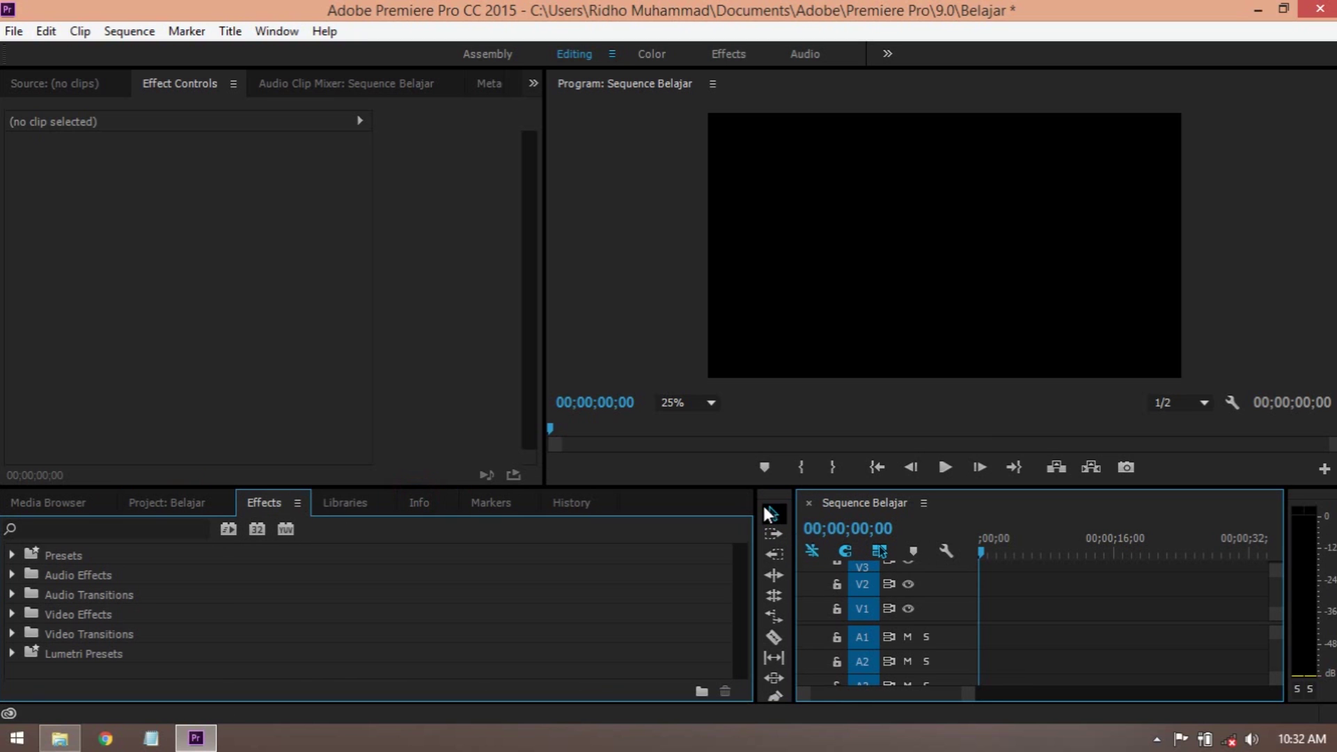
drag(756, 511, 346, 520)
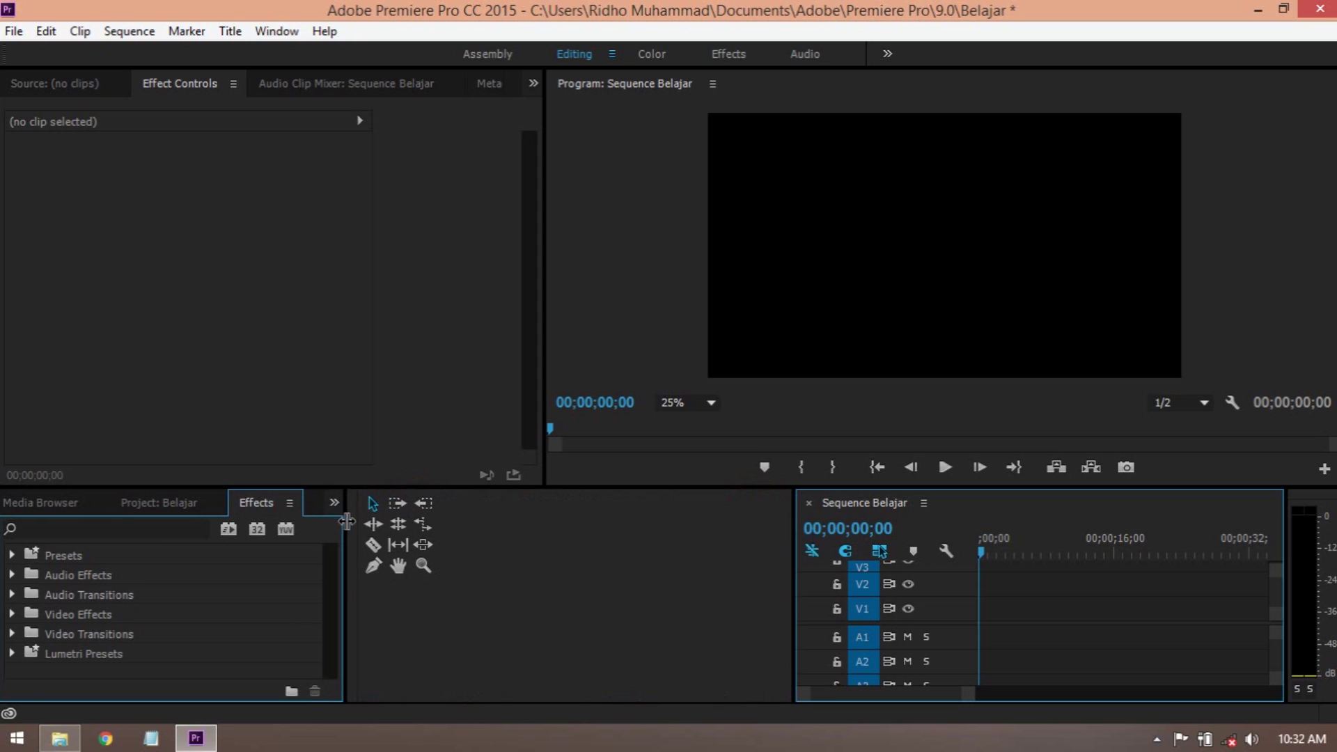
drag(795, 499, 408, 514)
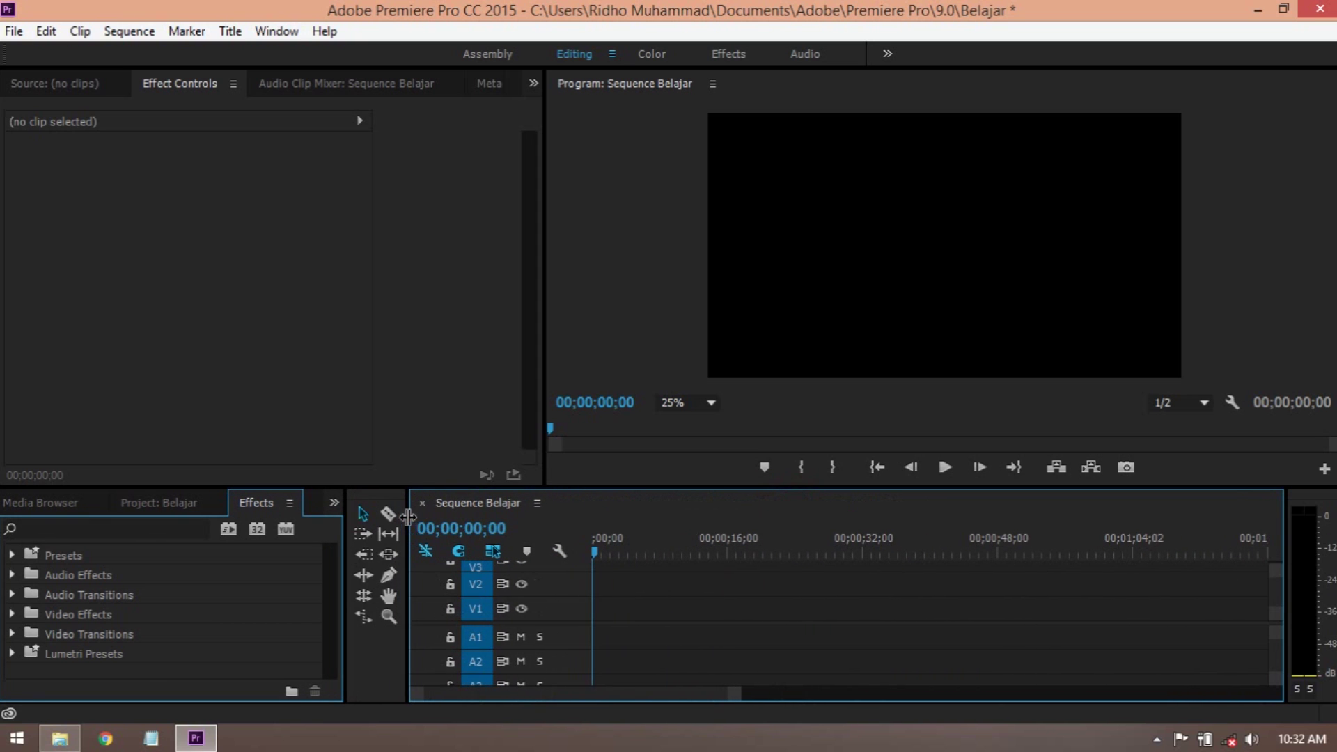
click(409, 410)
- Import the five MVI footage clips and the Lost_In_The_Forest MP3 from the belajar edit folder into the Belajar project bin
click(59, 738)
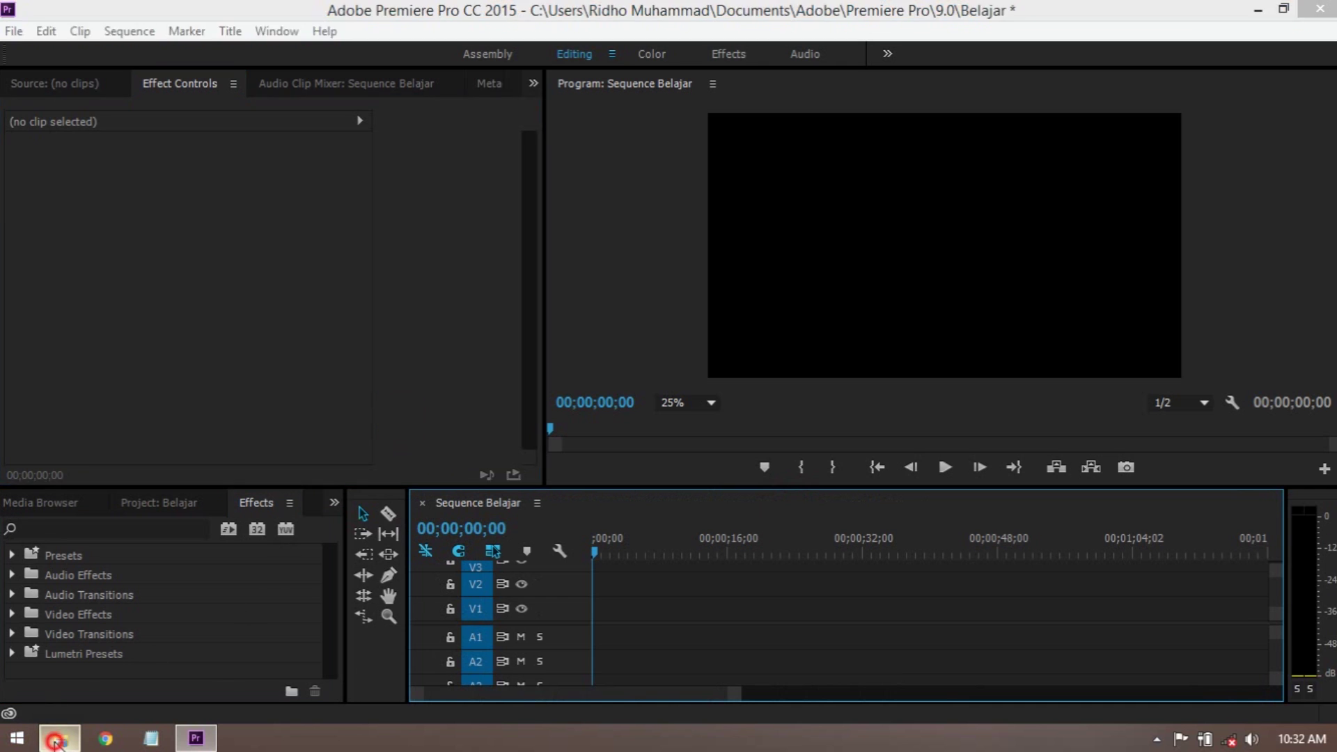
drag(895, 287, 285, 123)
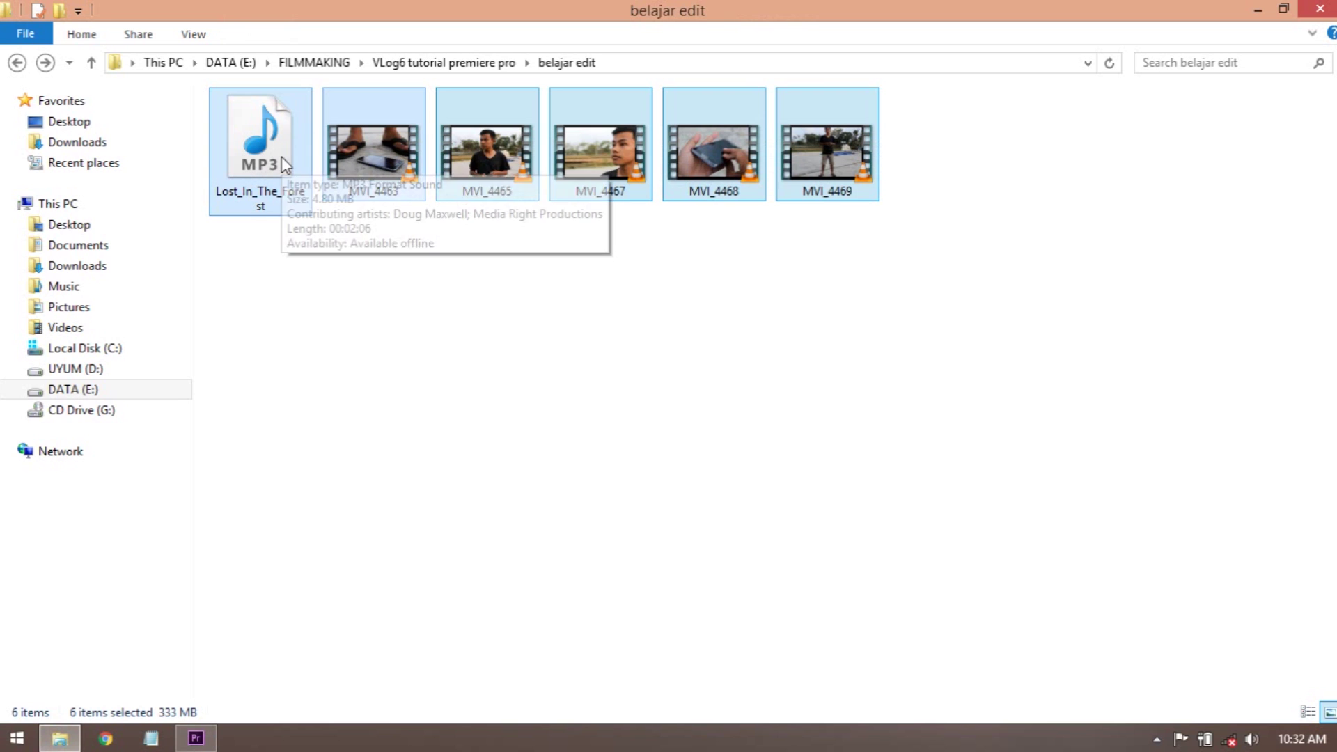
mouse_move(395, 164)
mouse_down()
mouse_move(364, 451)
mouse_move(263, 654)
mouse_move(203, 738)
mouse_move(214, 743)
mouse_move(180, 675)
mouse_up()
click(335, 504)
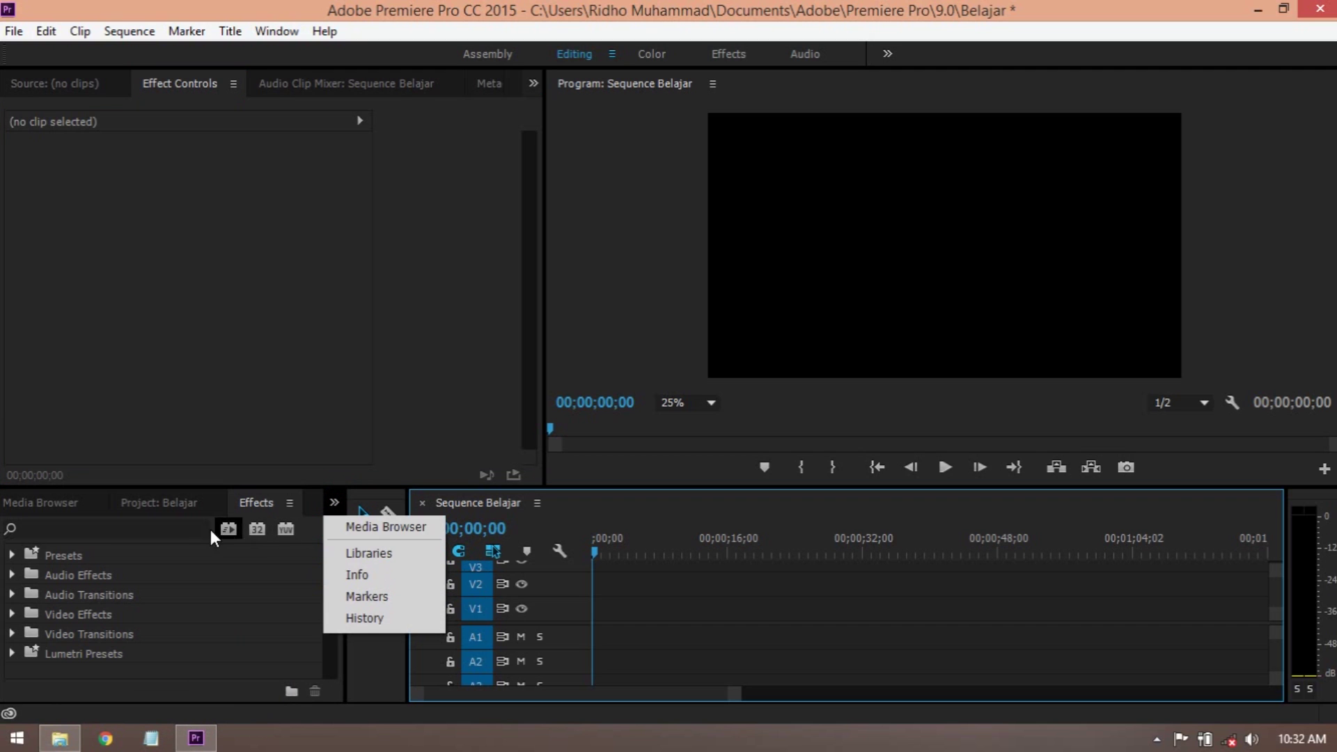
click(182, 502)
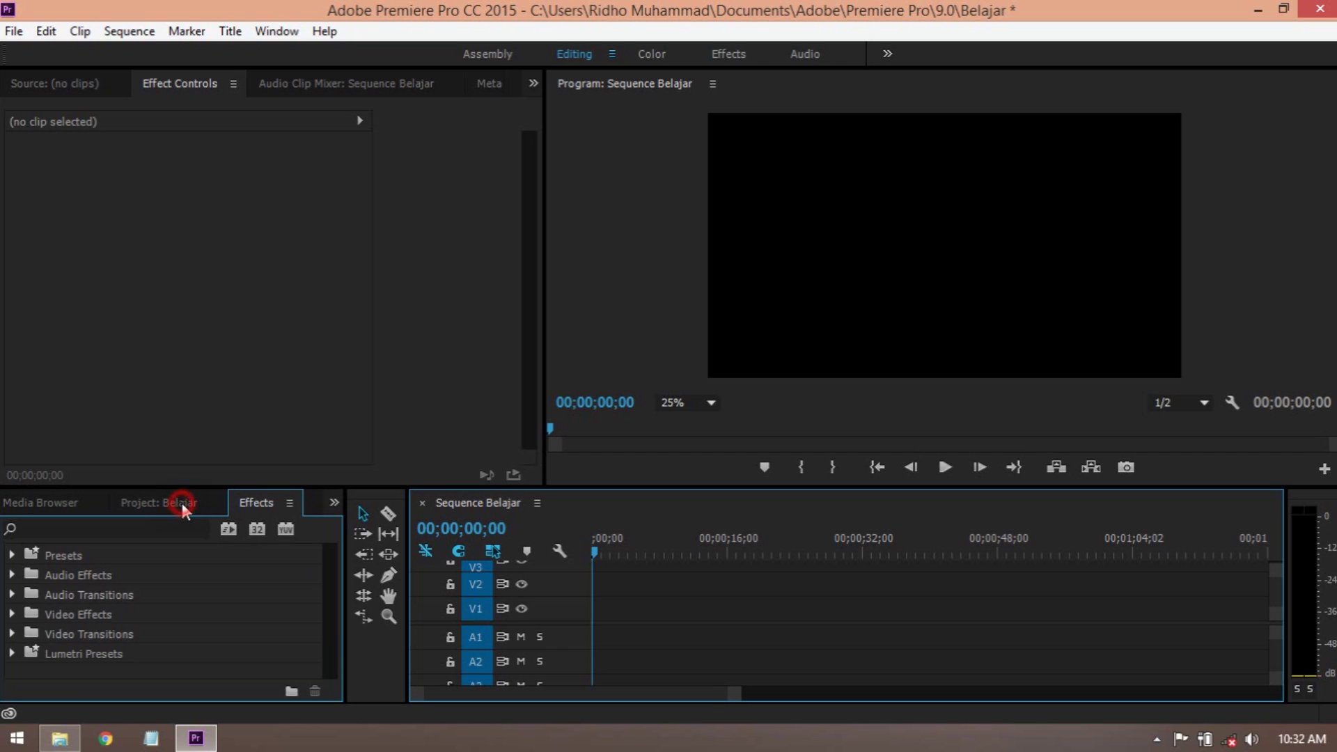
click(59, 739)
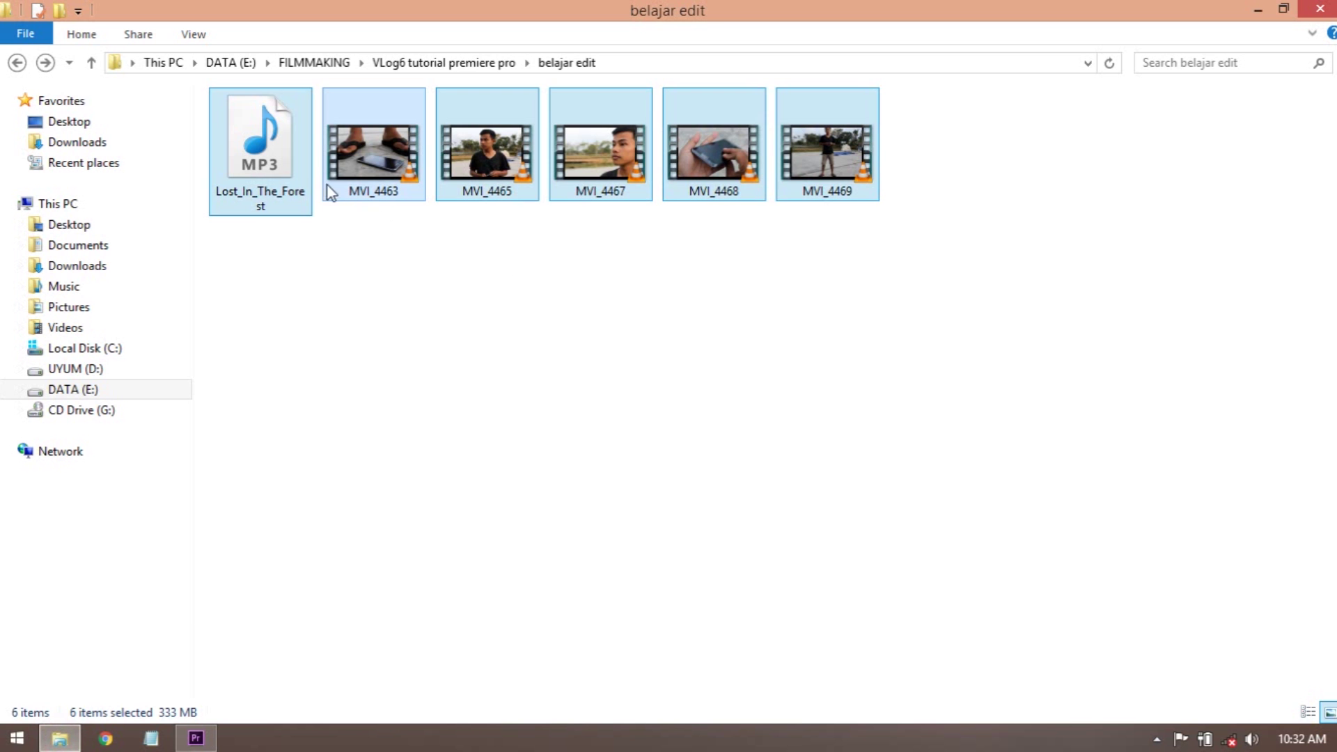
drag(376, 174, 175, 624)
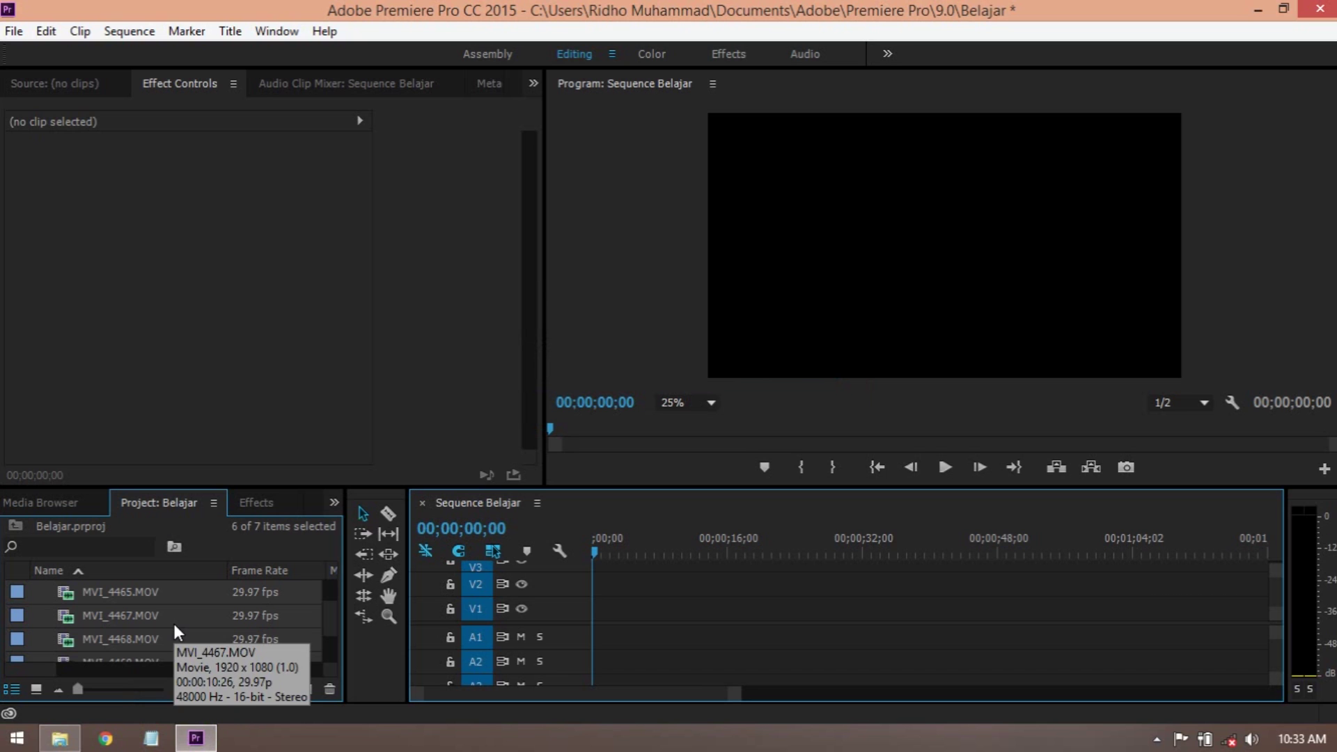
drag(331, 617, 330, 592)
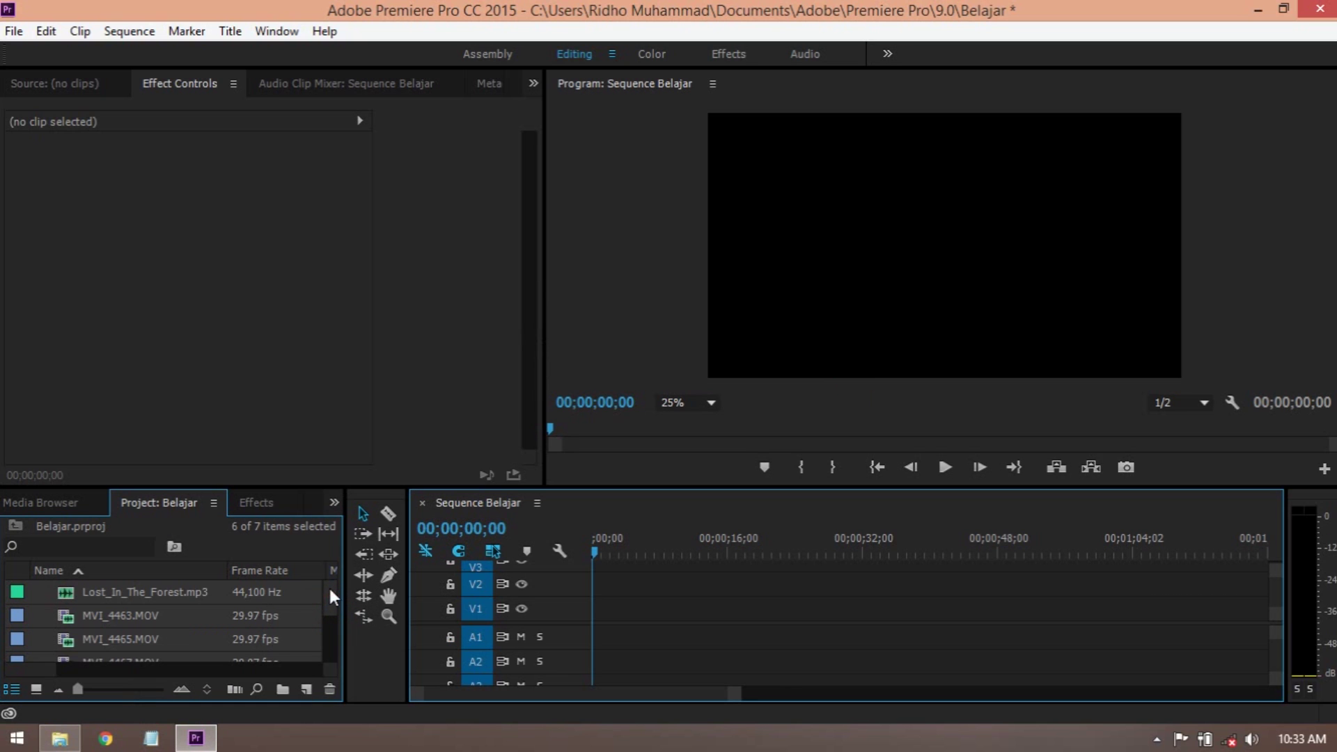
- Open MVI_4463.MOV in the Source Monitor and preview it from the beginning
click(102, 614)
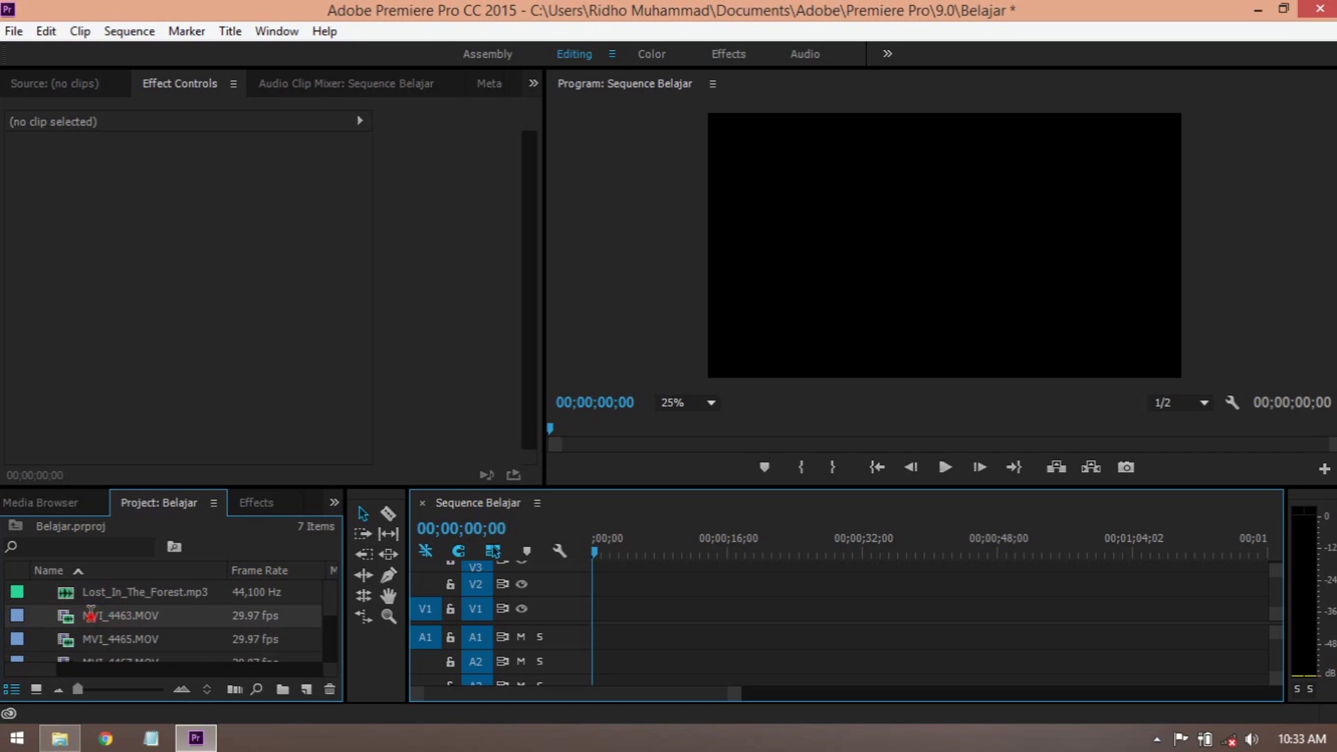
click(69, 620)
double_click(68, 620)
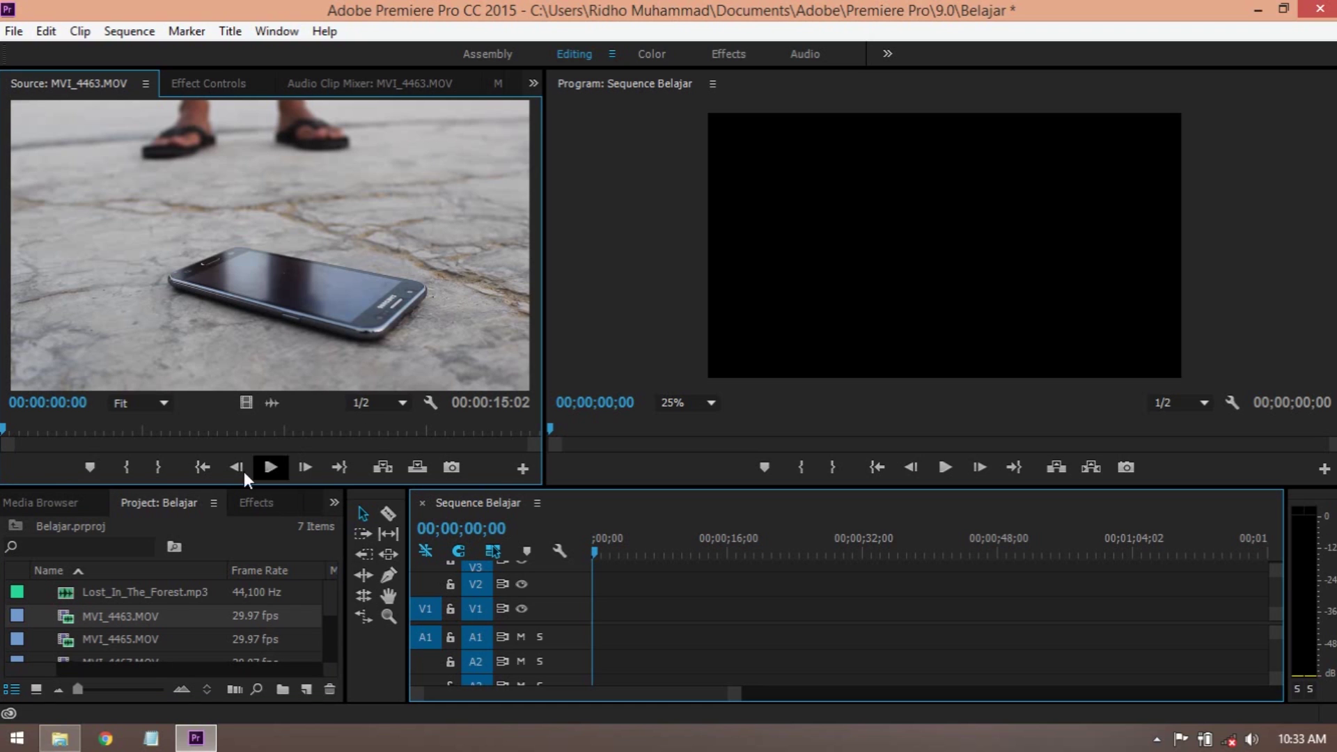
mouse_move(11, 432)
mouse_down()
mouse_move(40, 421)
mouse_move(3, 432)
mouse_up()
click(270, 467)
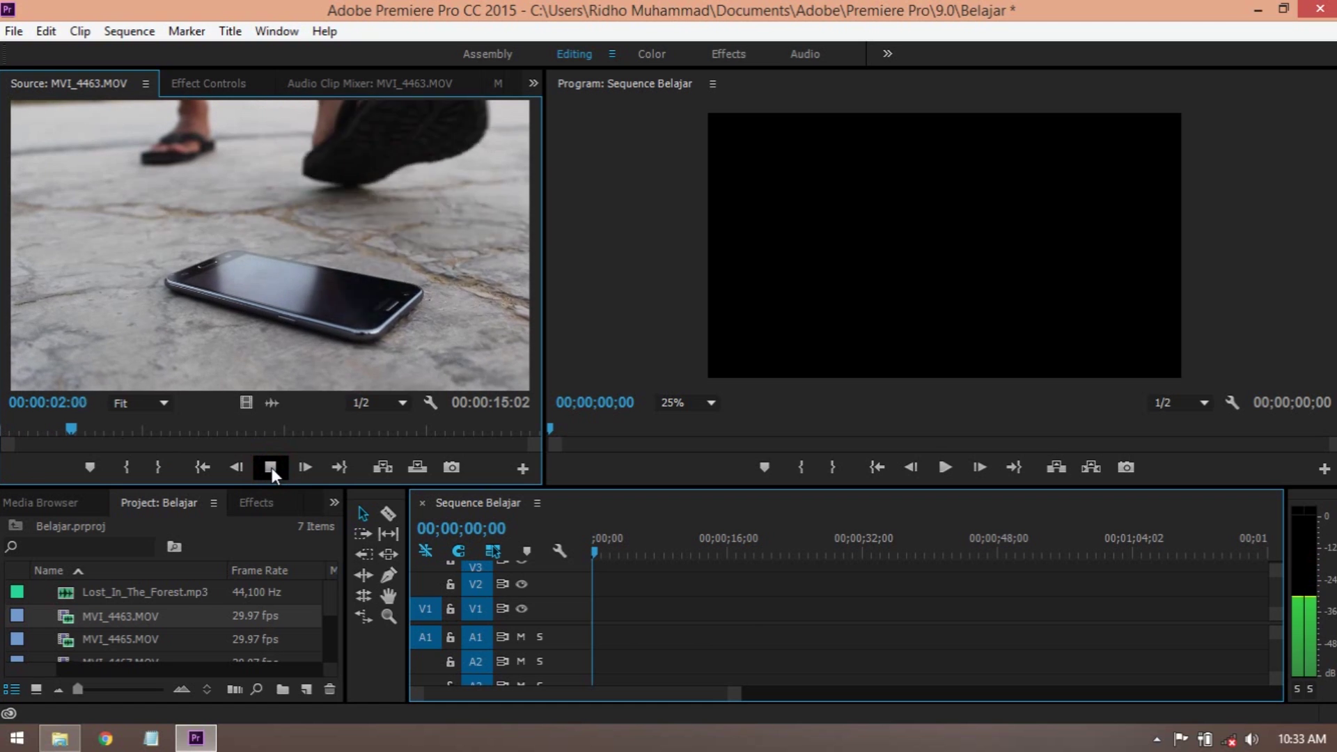
click(270, 466)
- Mark the source clip's In point at 00:00:01:28 and its Out point at 00:00:08:11
drag(93, 428, 68, 428)
click(127, 467)
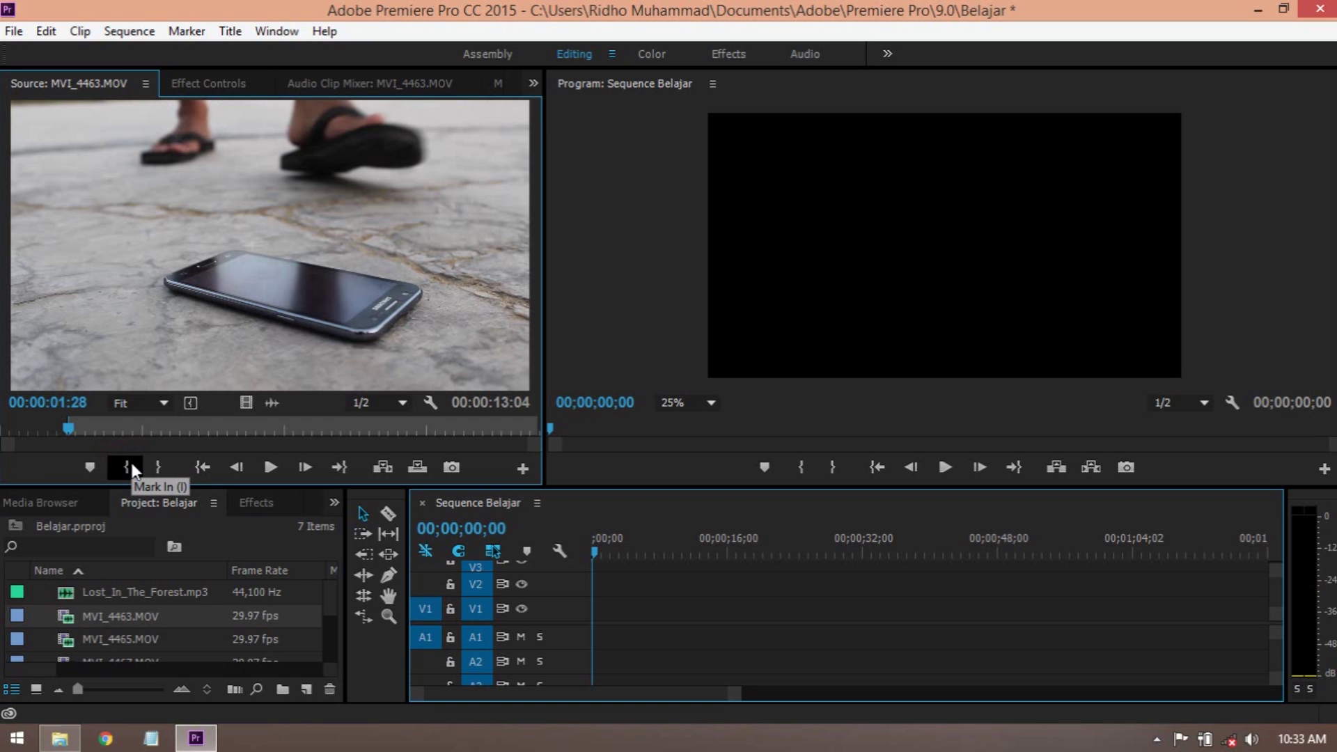
click(128, 465)
key(space)
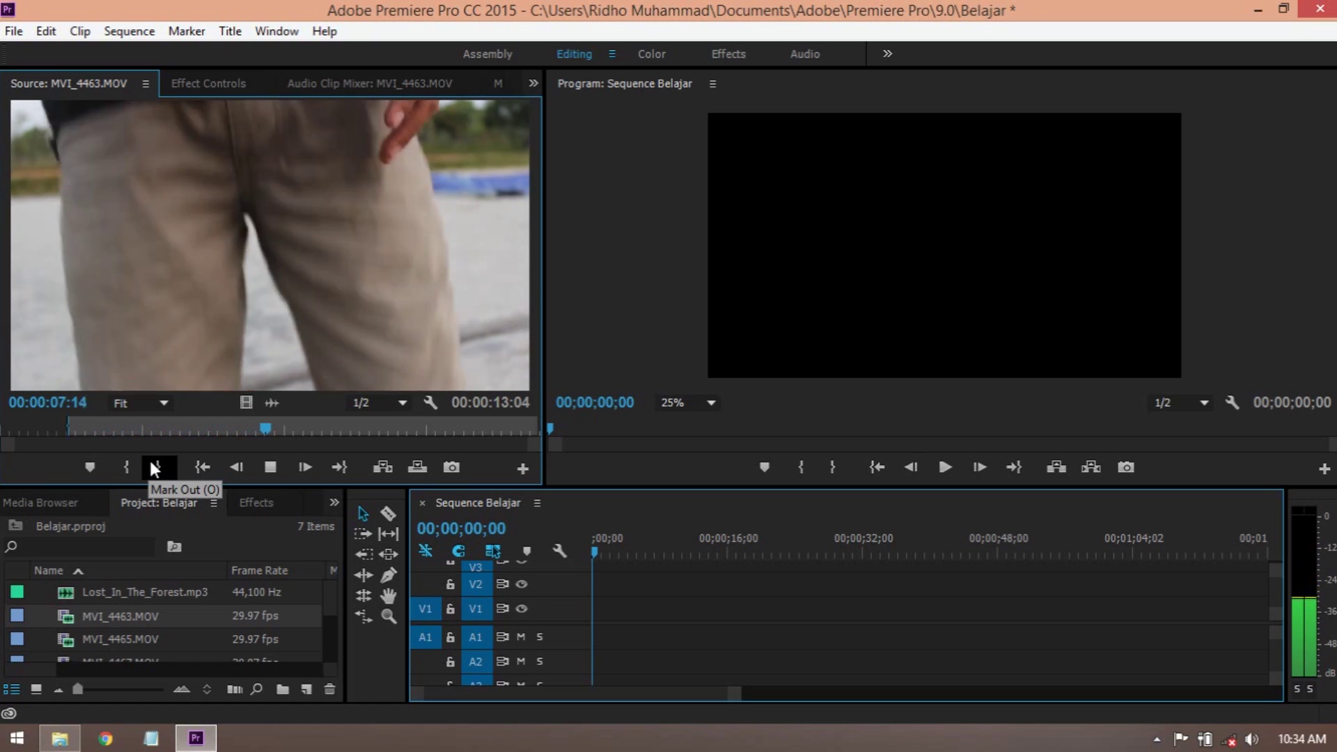
key(space)
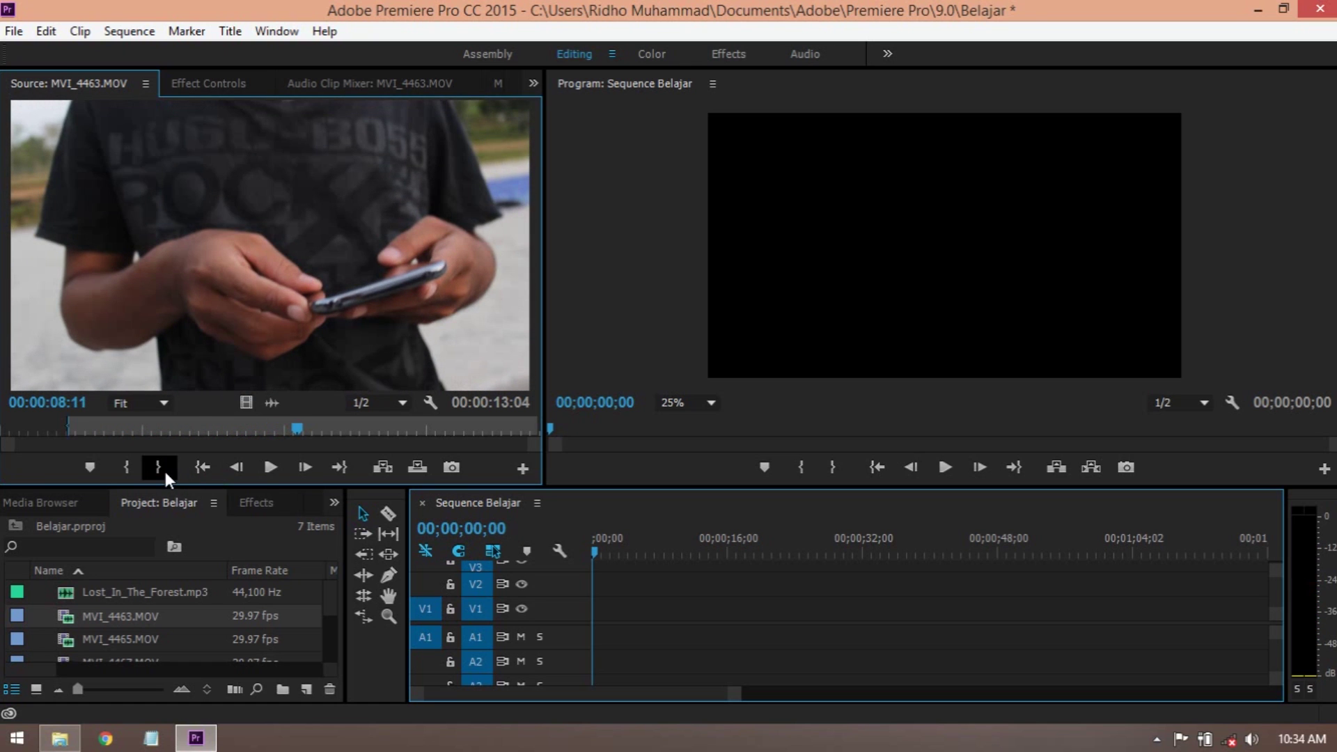
click(159, 466)
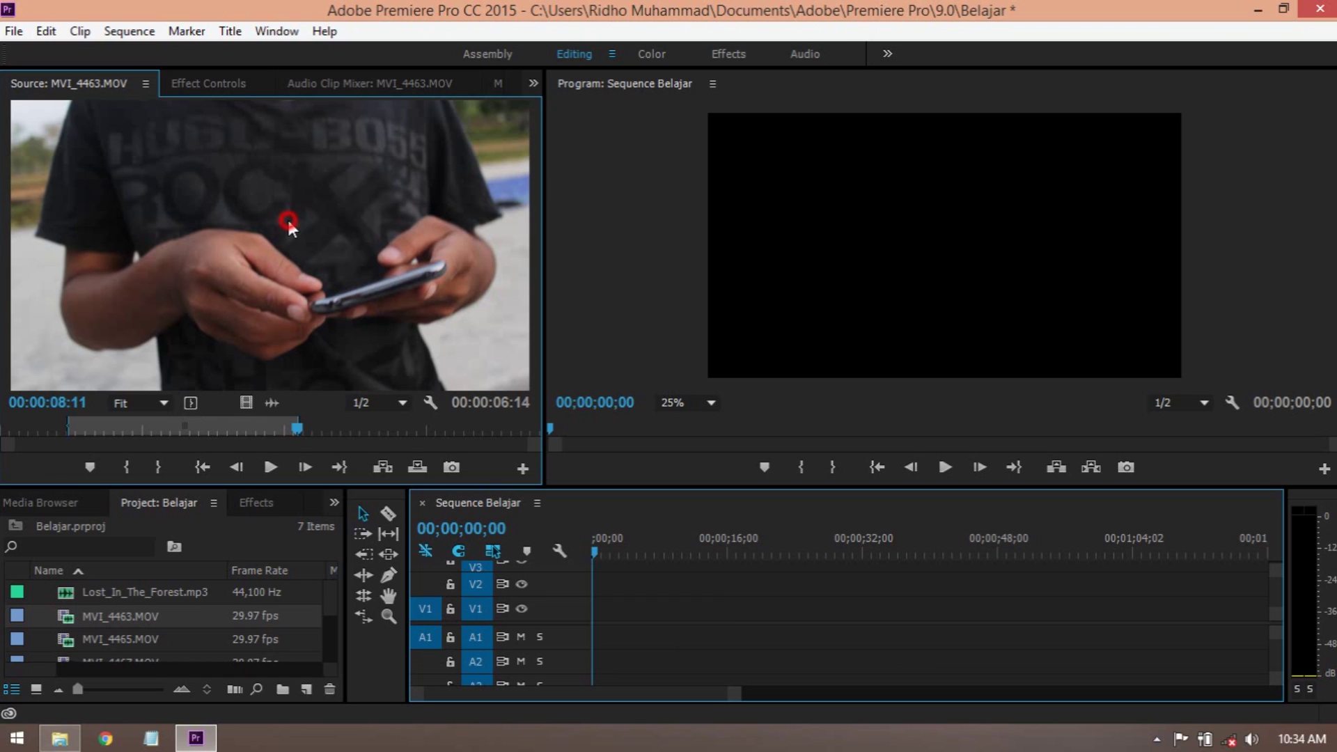
- Place the marked portion of MVI_4463.MOV with video and audio at the start of V1 and A1, and play it back
drag(293, 235, 592, 607)
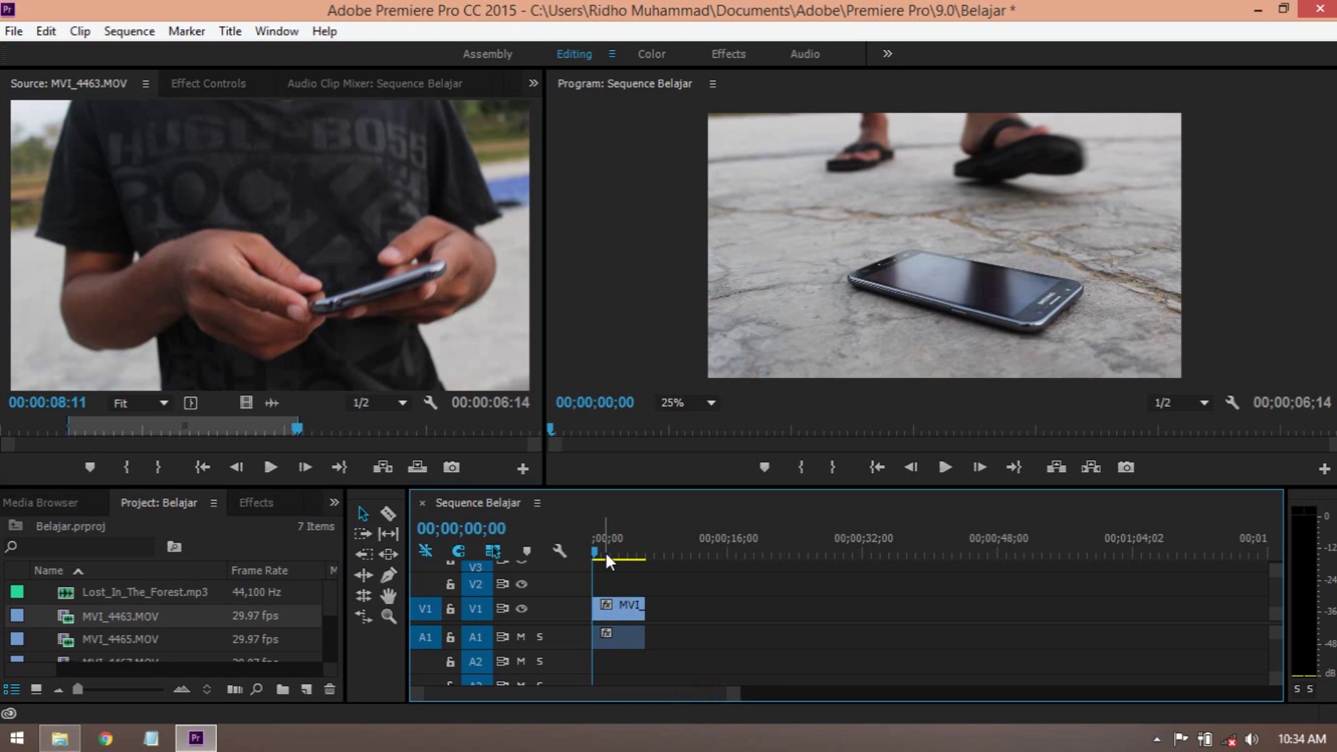
key(space)
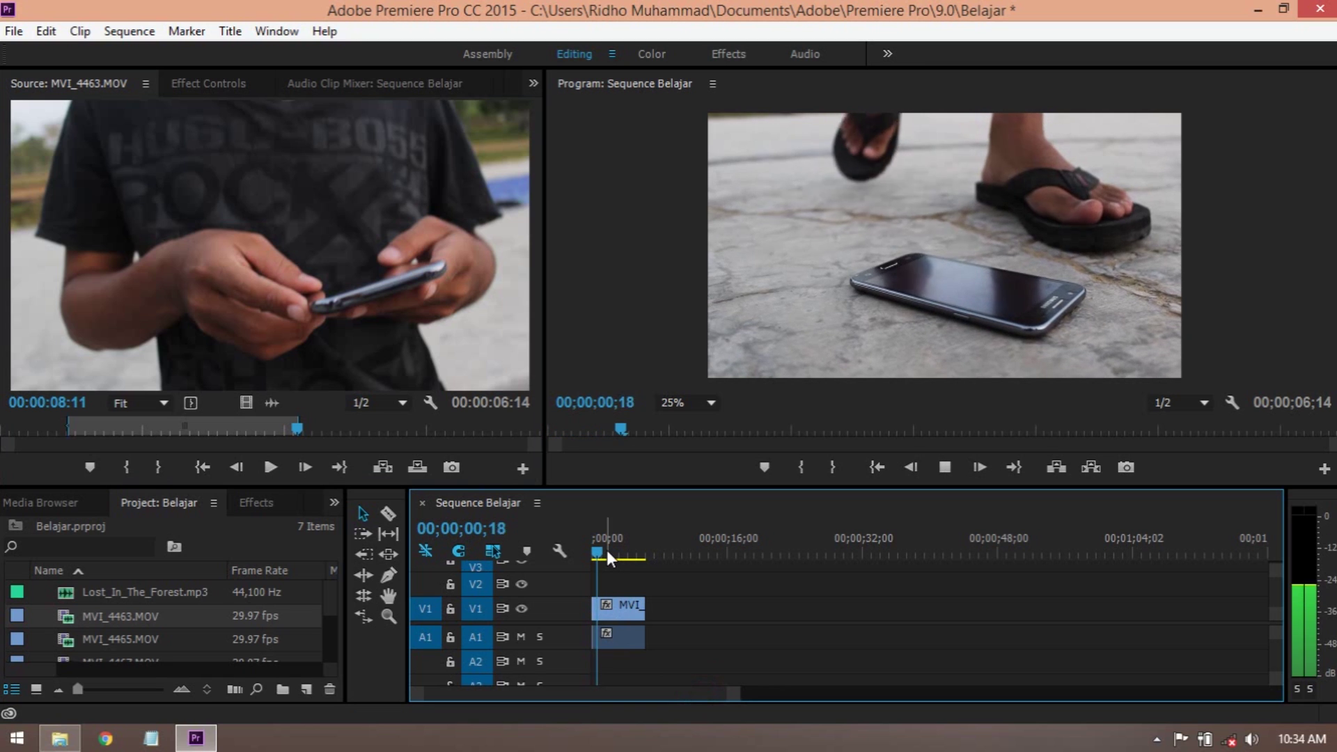
drag(608, 554, 592, 551)
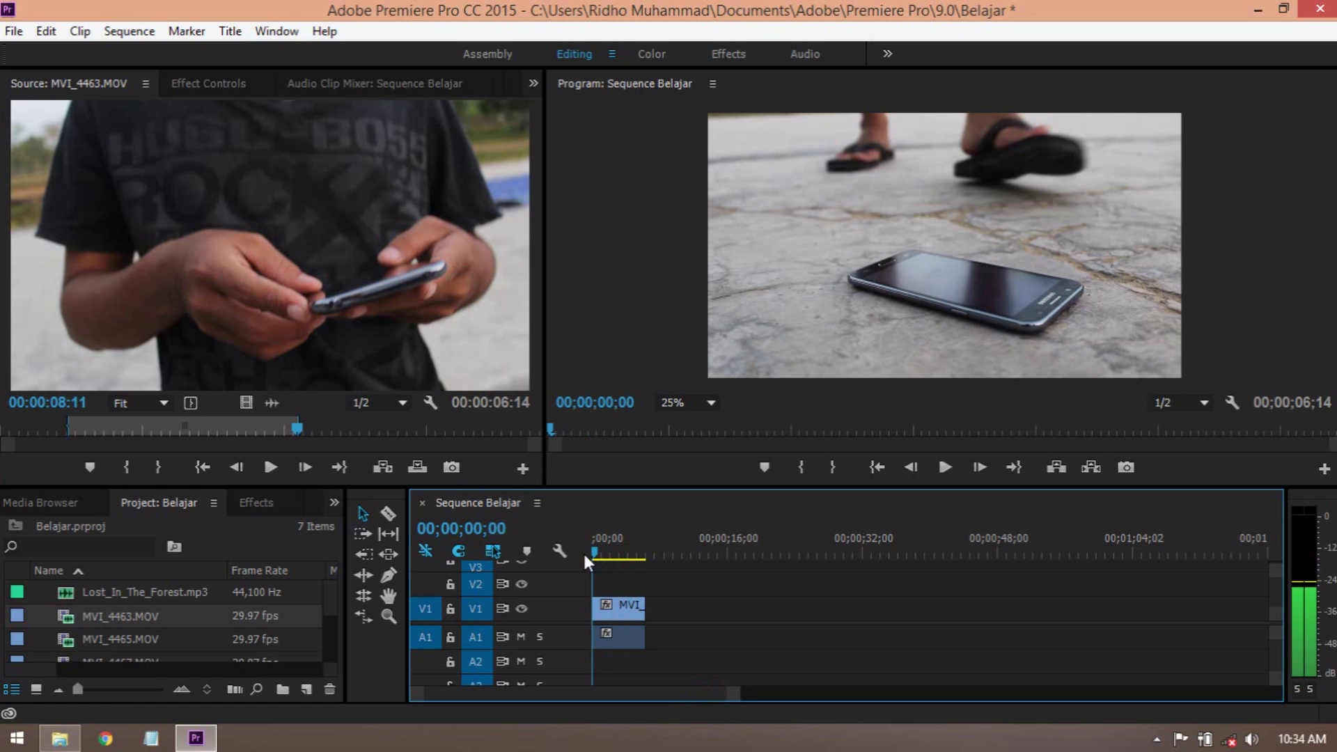
key(space)
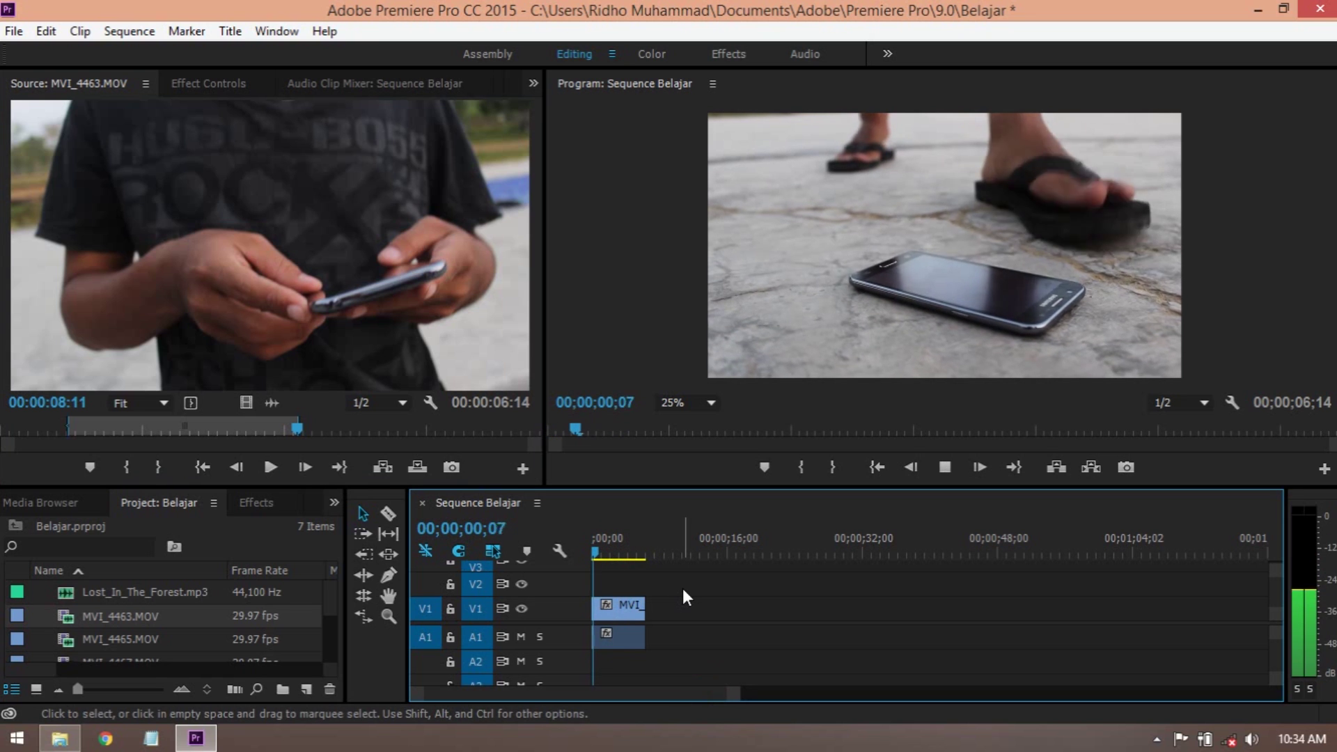
key(space)
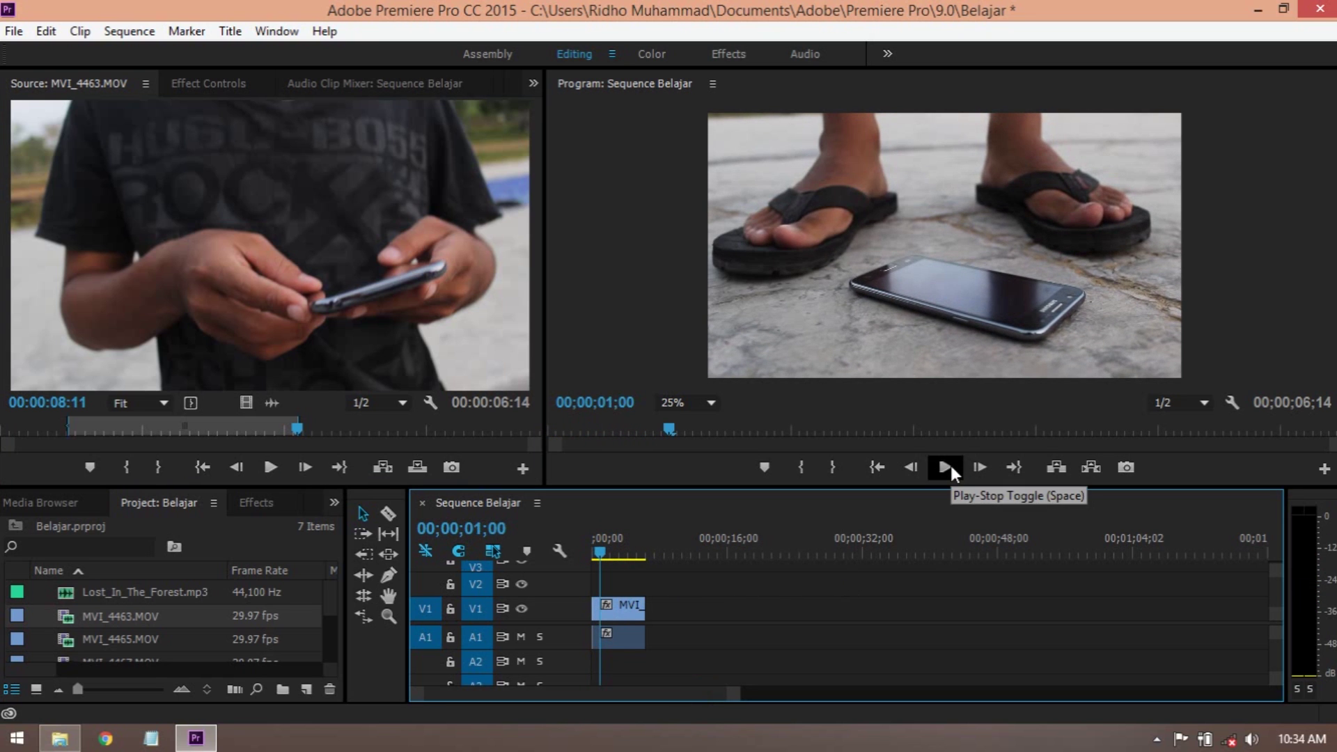
click(945, 467)
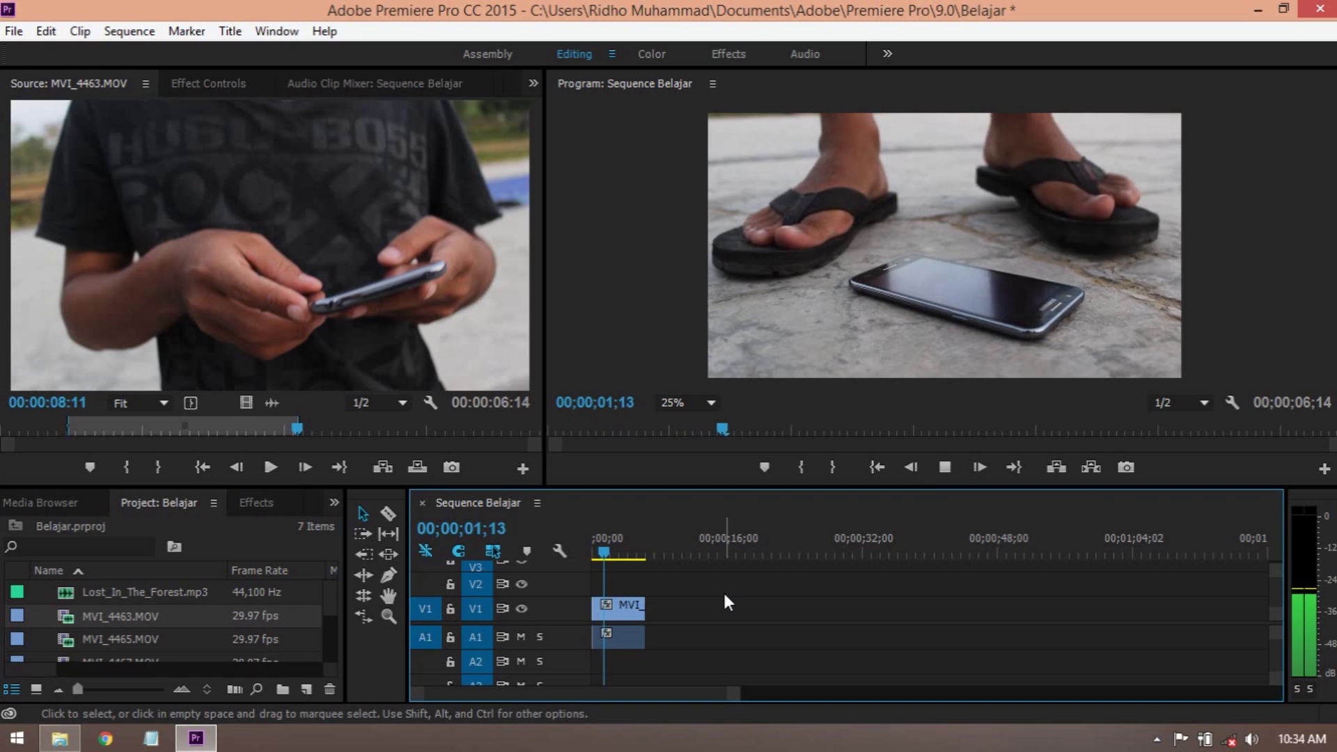
key(space)
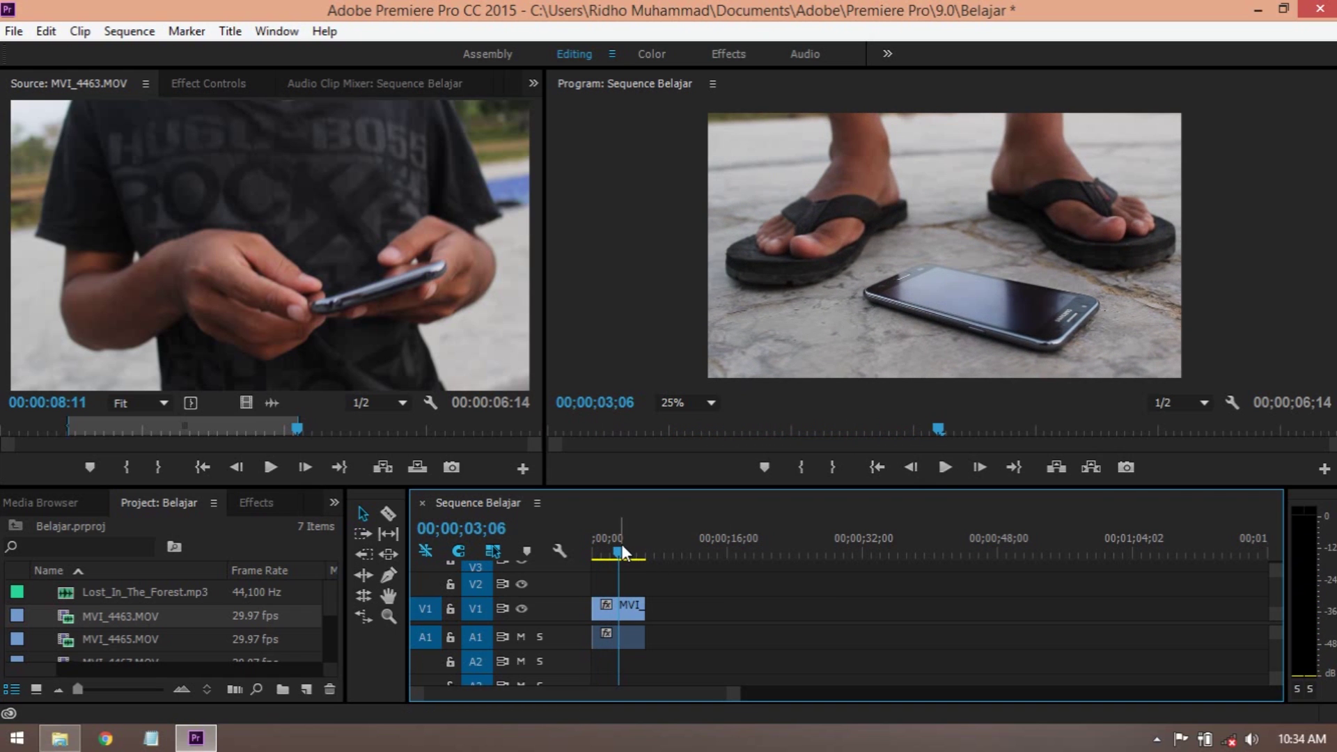
drag(620, 550, 584, 550)
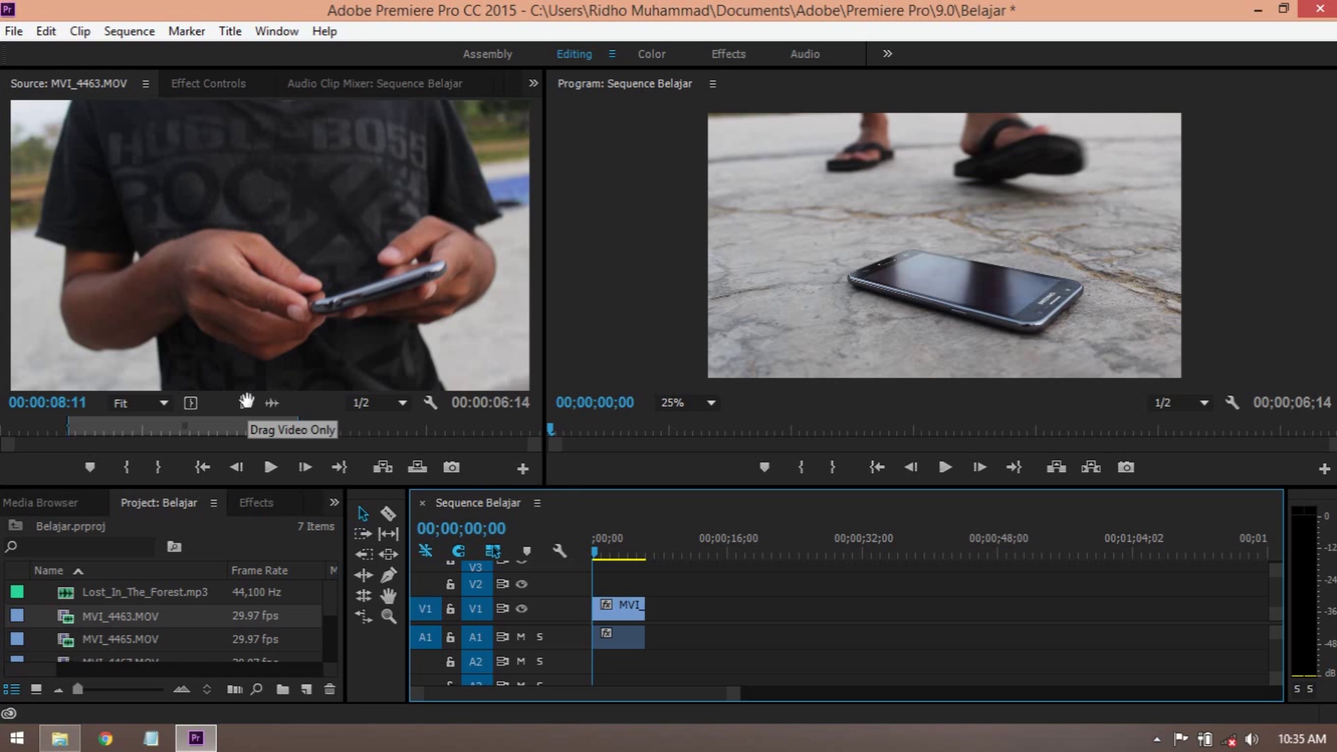
- Add only the video of the marked portion to V1 after a gap behind the first clip, and play part of it
drag(247, 402, 694, 605)
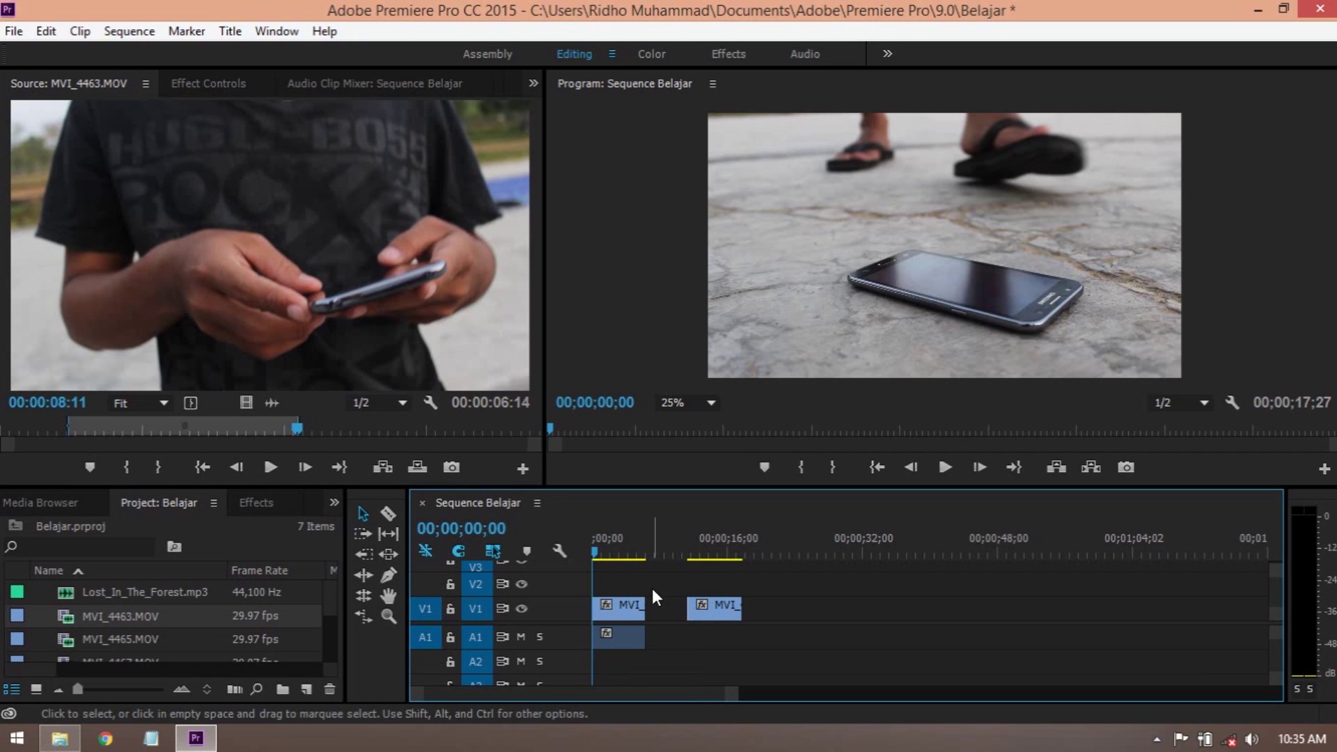
mouse_move(625, 545)
mouse_down()
mouse_move(609, 540)
mouse_move(620, 540)
mouse_up()
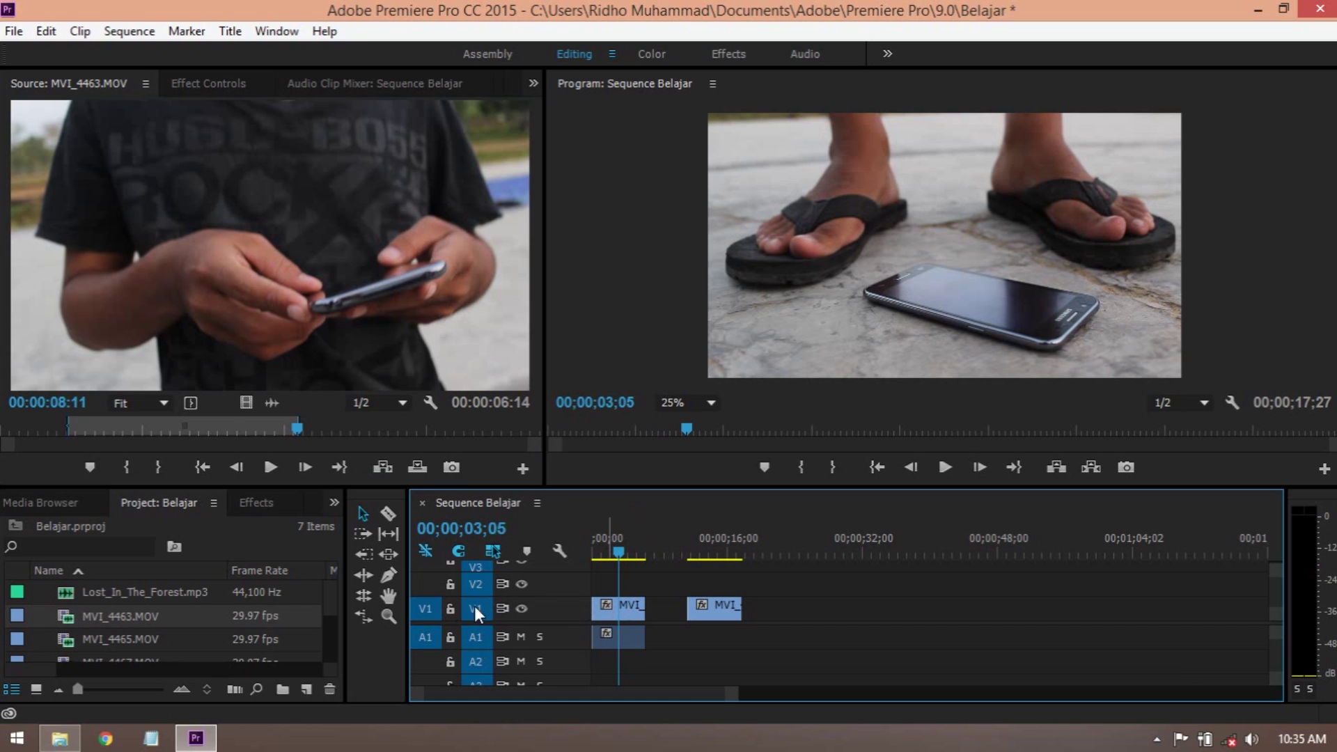
click(624, 637)
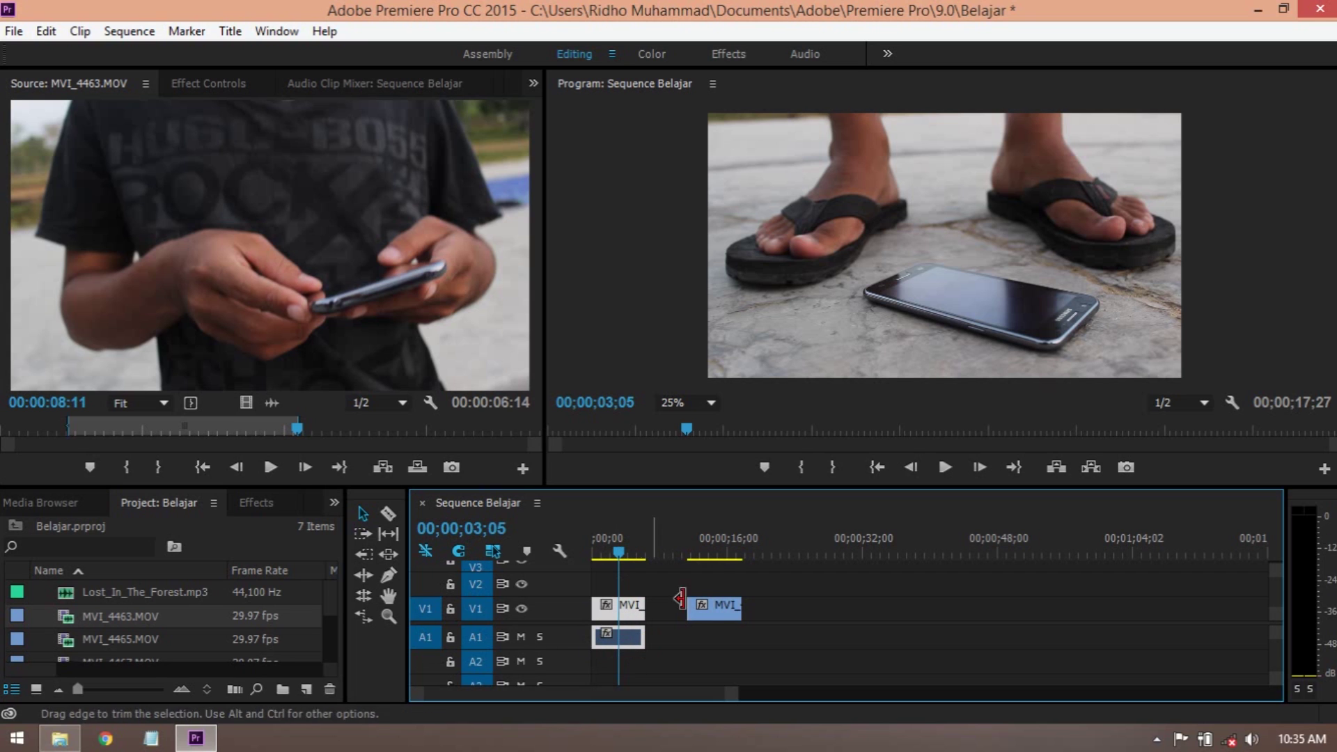
click(711, 551)
drag(718, 549, 713, 550)
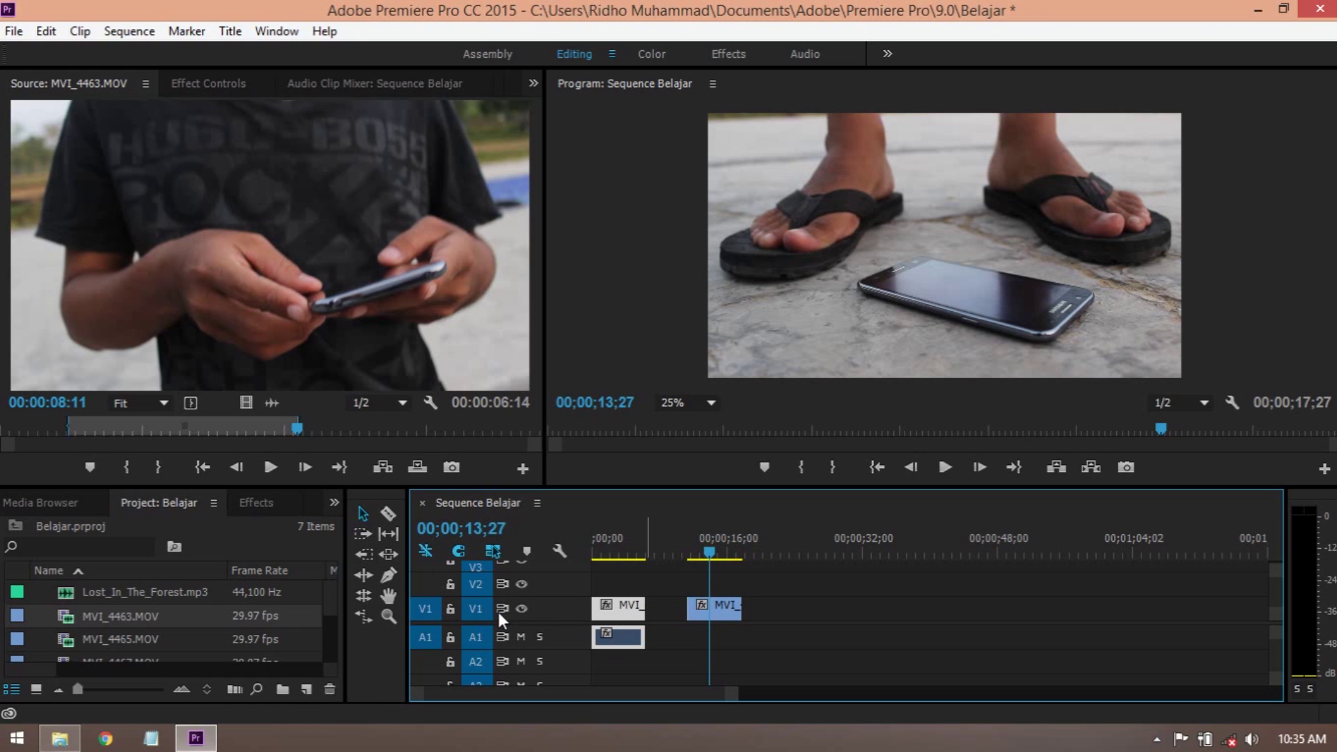
key(space)
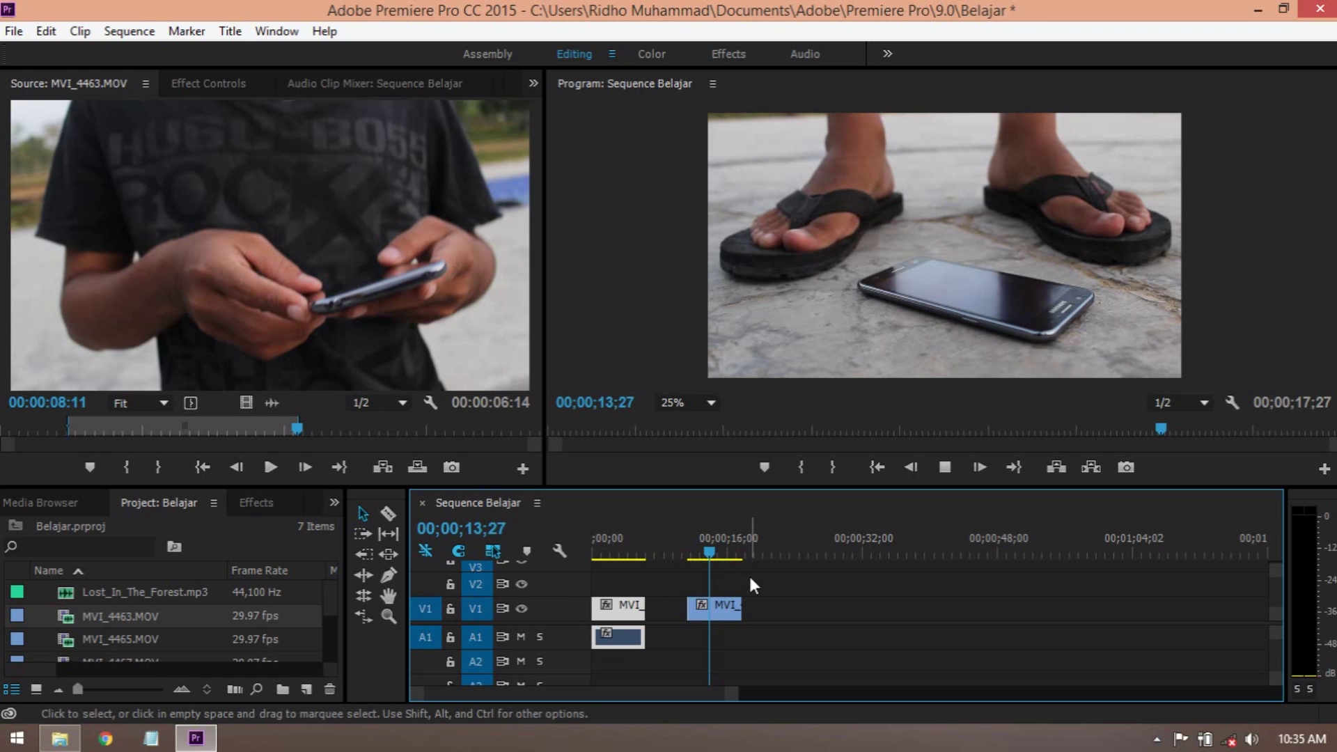
key(space)
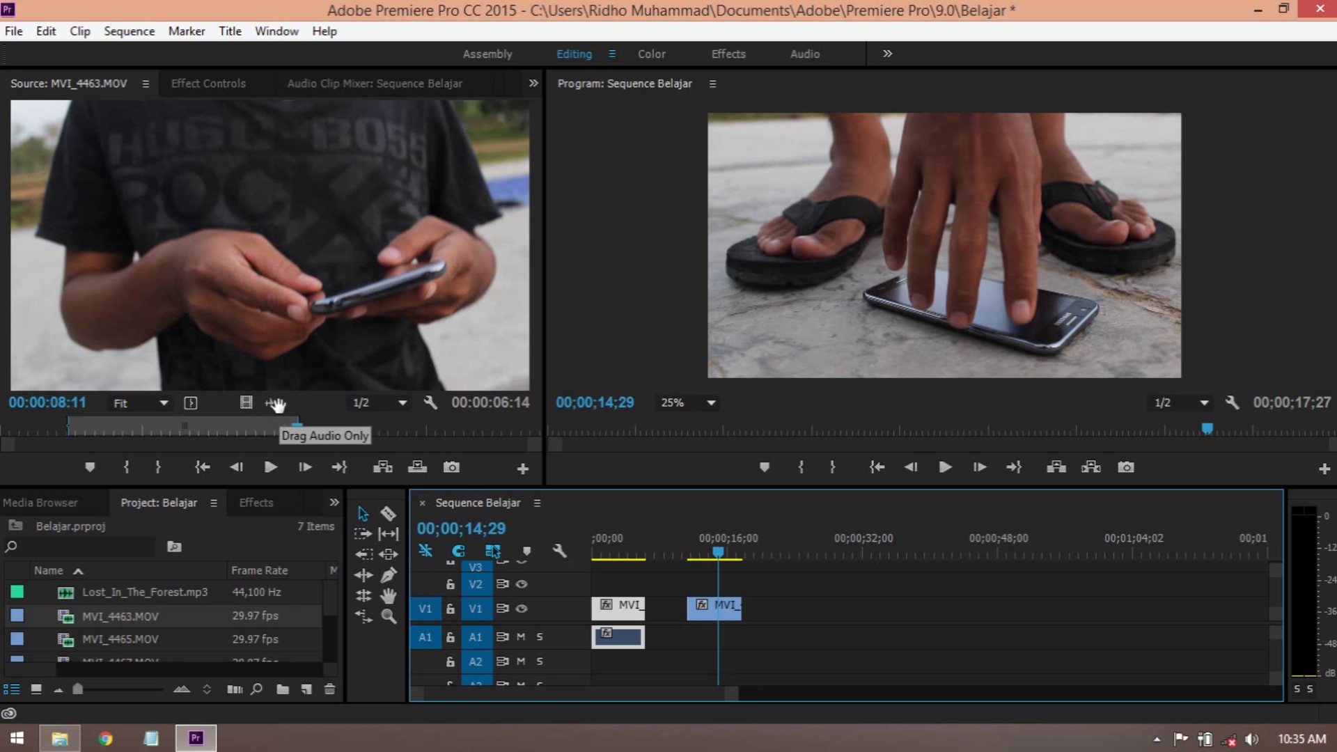
- Add only the audio of the marked portion to A1 right where the video-only clip ends, and play it
drag(277, 404, 744, 635)
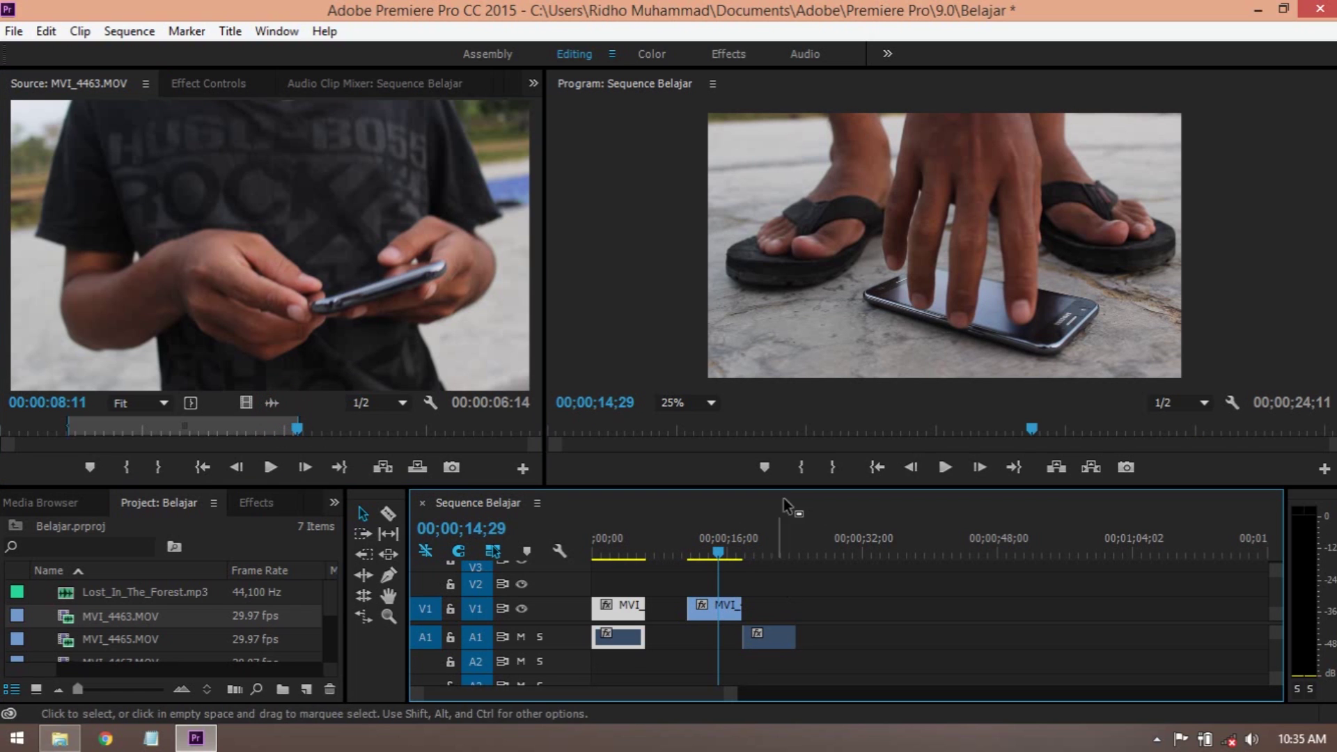
key(space)
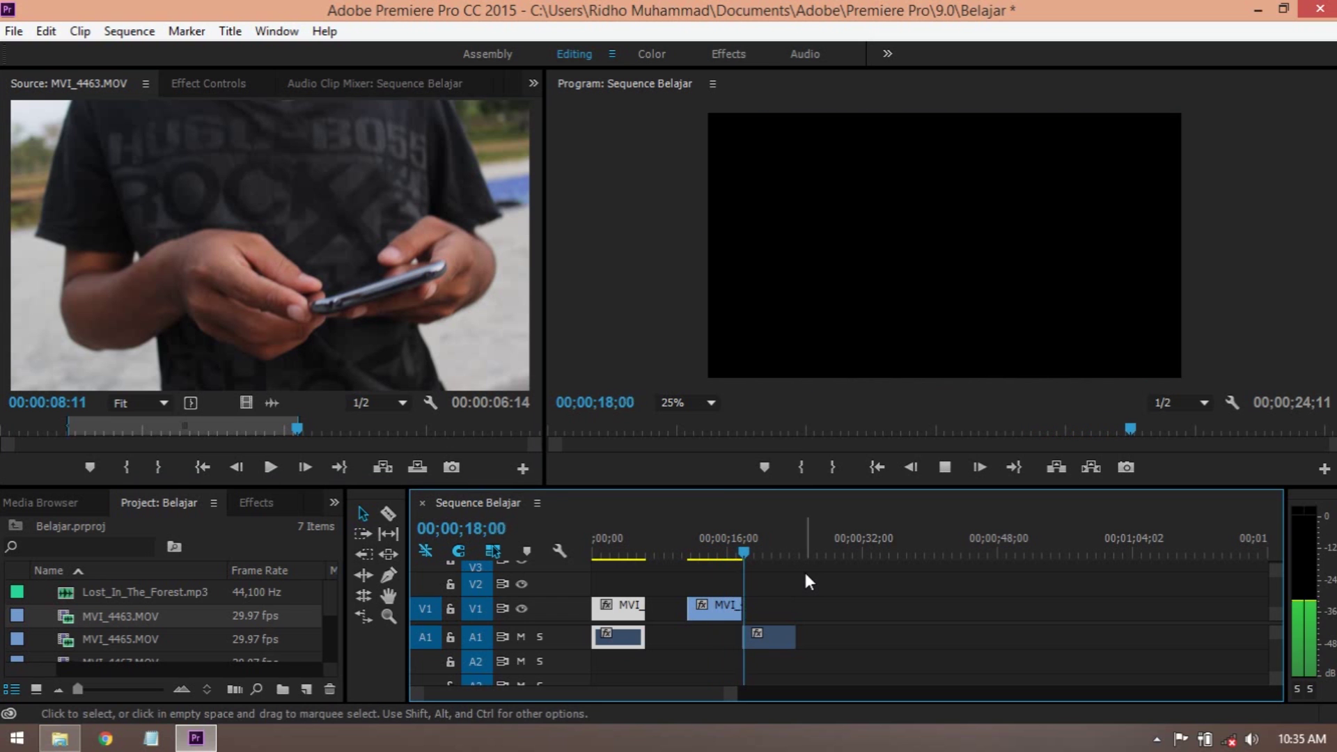
key(space)
click(769, 637)
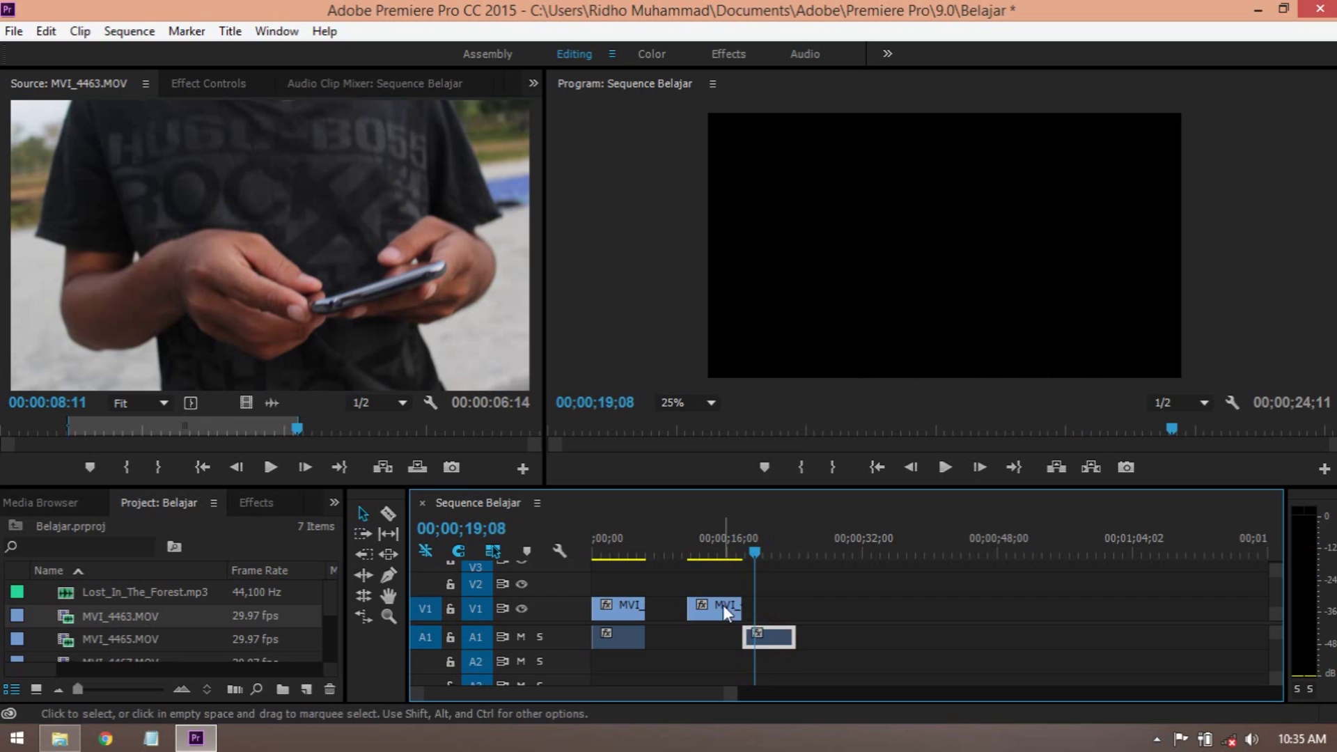
click(723, 605)
- Delete the audio-only, video-only and combined MVI_4463.MOV clips from the timeline and return the playhead to the start
click(778, 637)
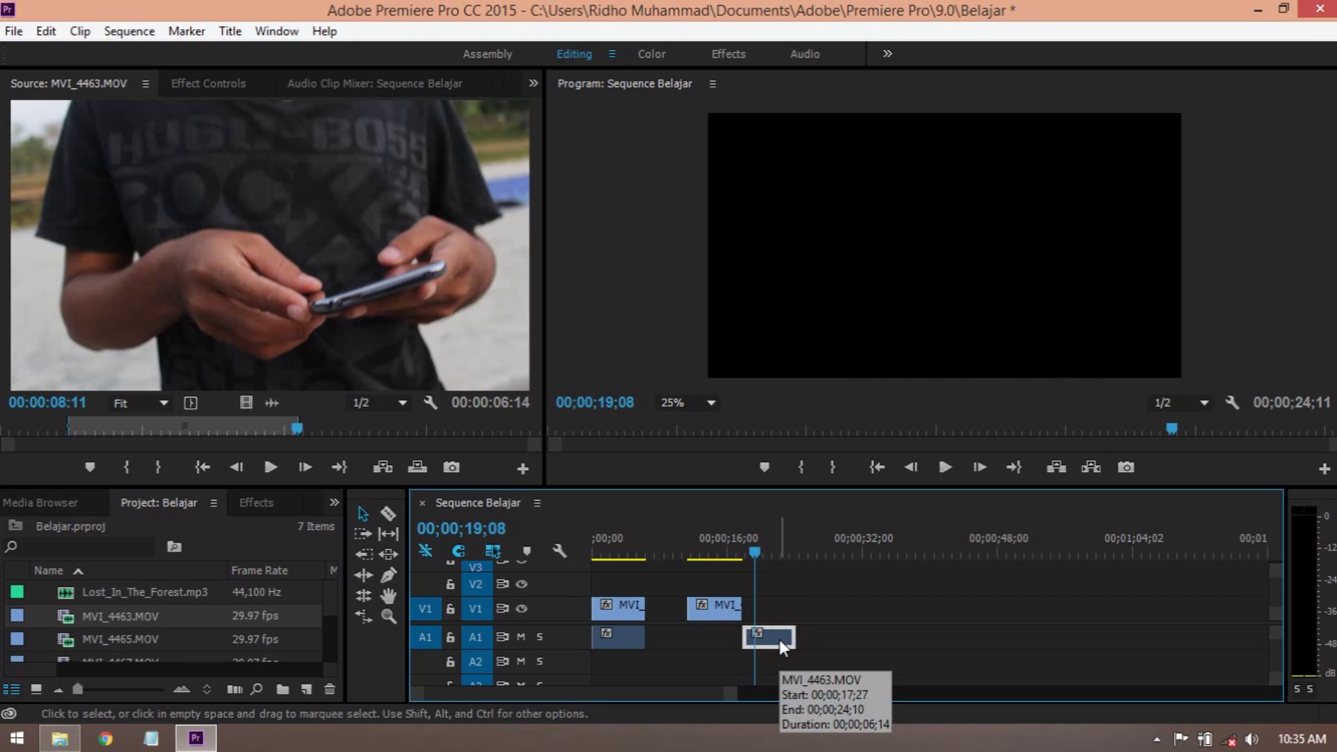
key(Delete)
click(717, 606)
key(Delete)
click(629, 638)
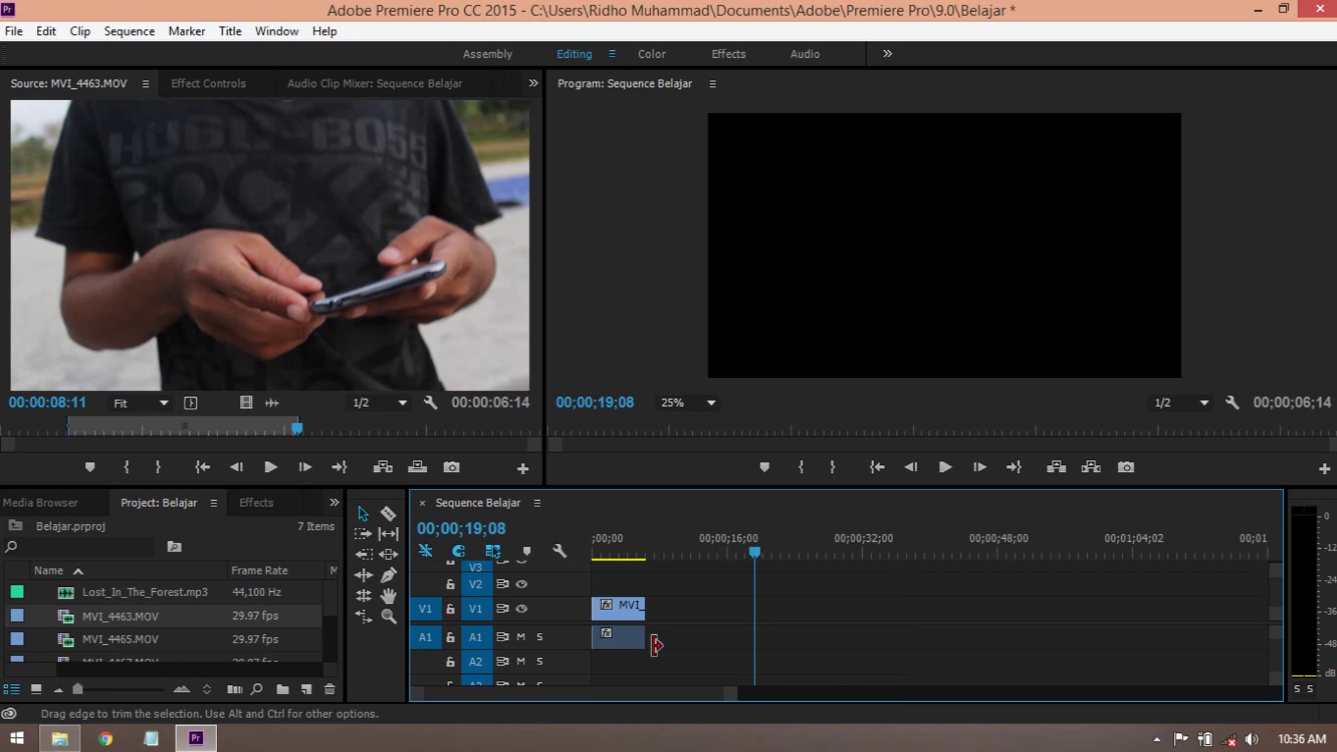
key(Delete)
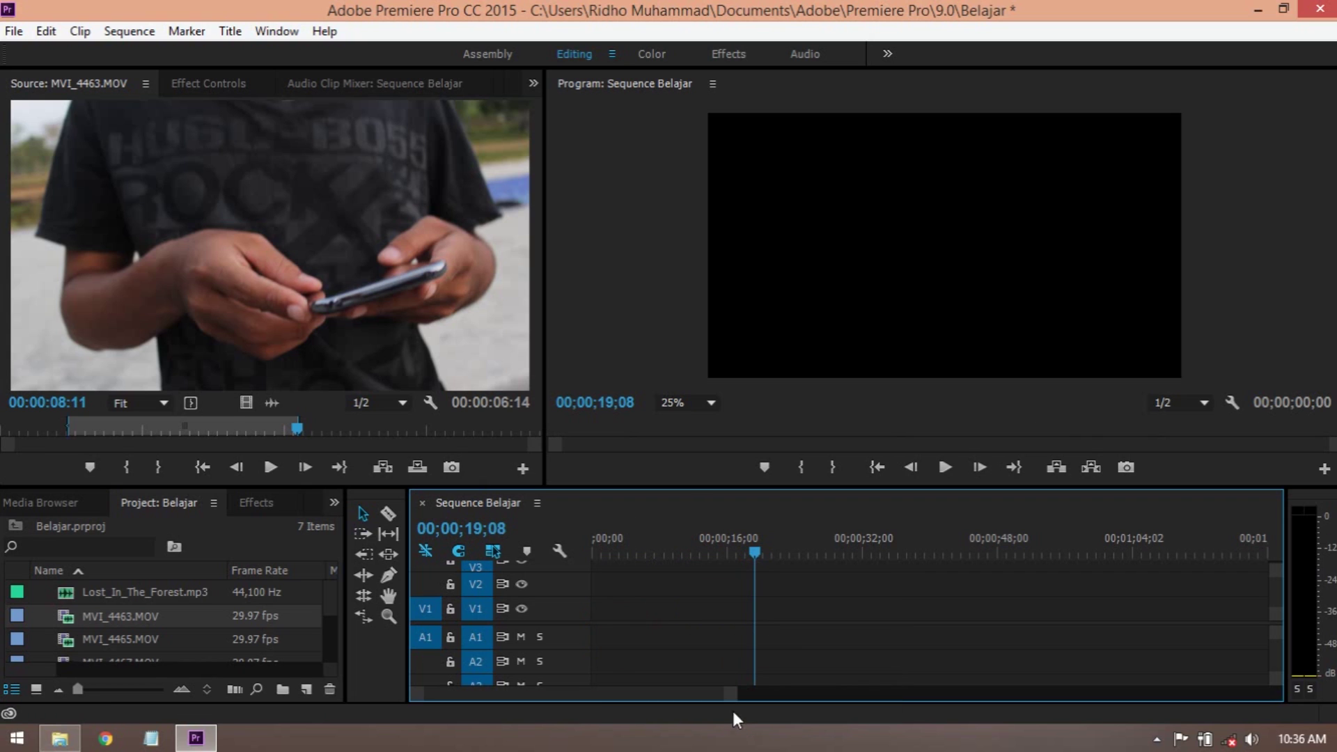
drag(661, 547, 569, 541)
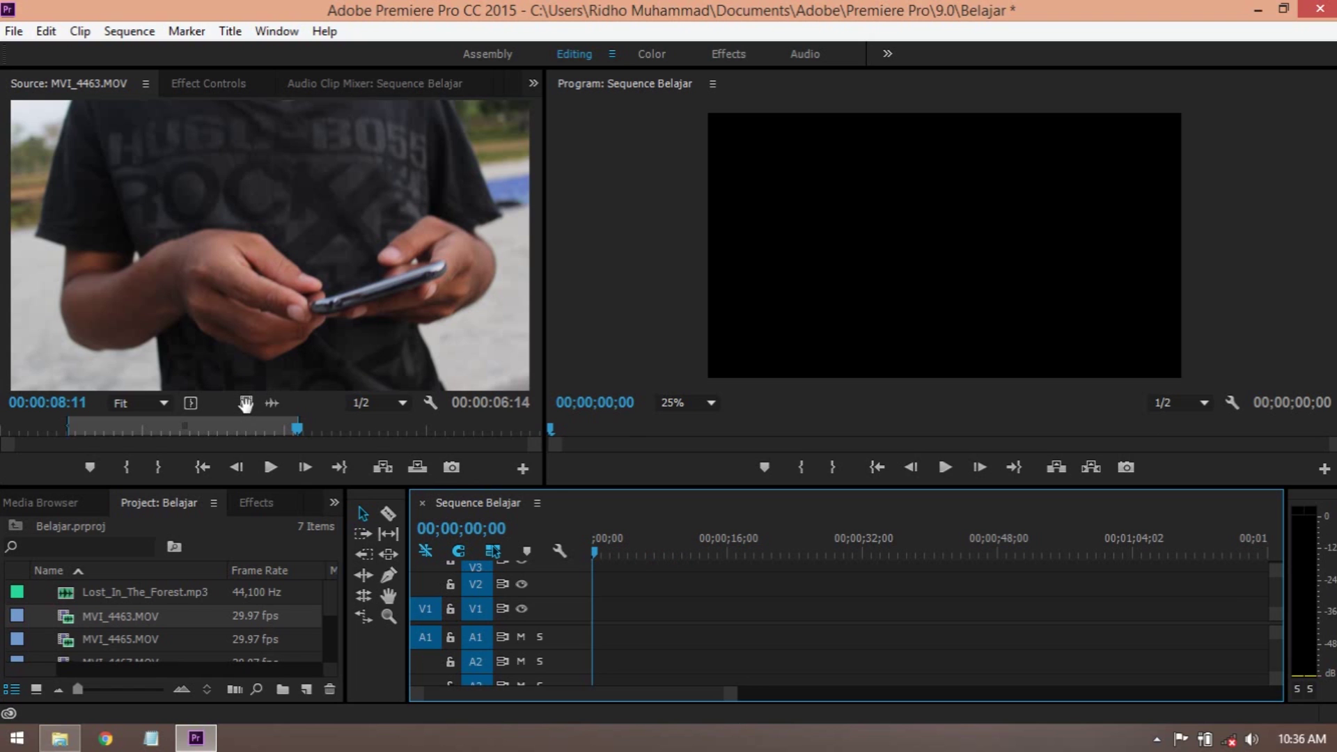
- Place only the video of the marked MVI_4463.MOV portion at the start of V1 and scrub through the clip's opening
drag(246, 402, 594, 604)
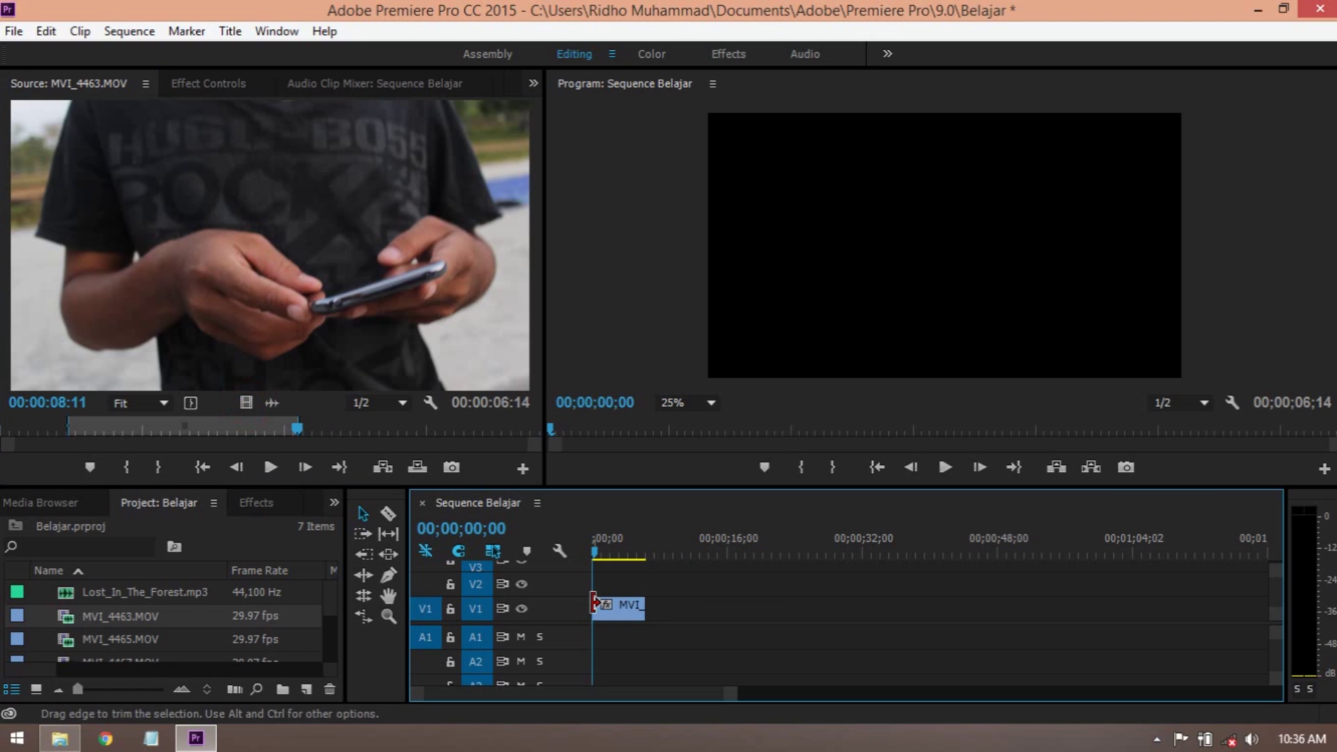
drag(731, 695, 632, 708)
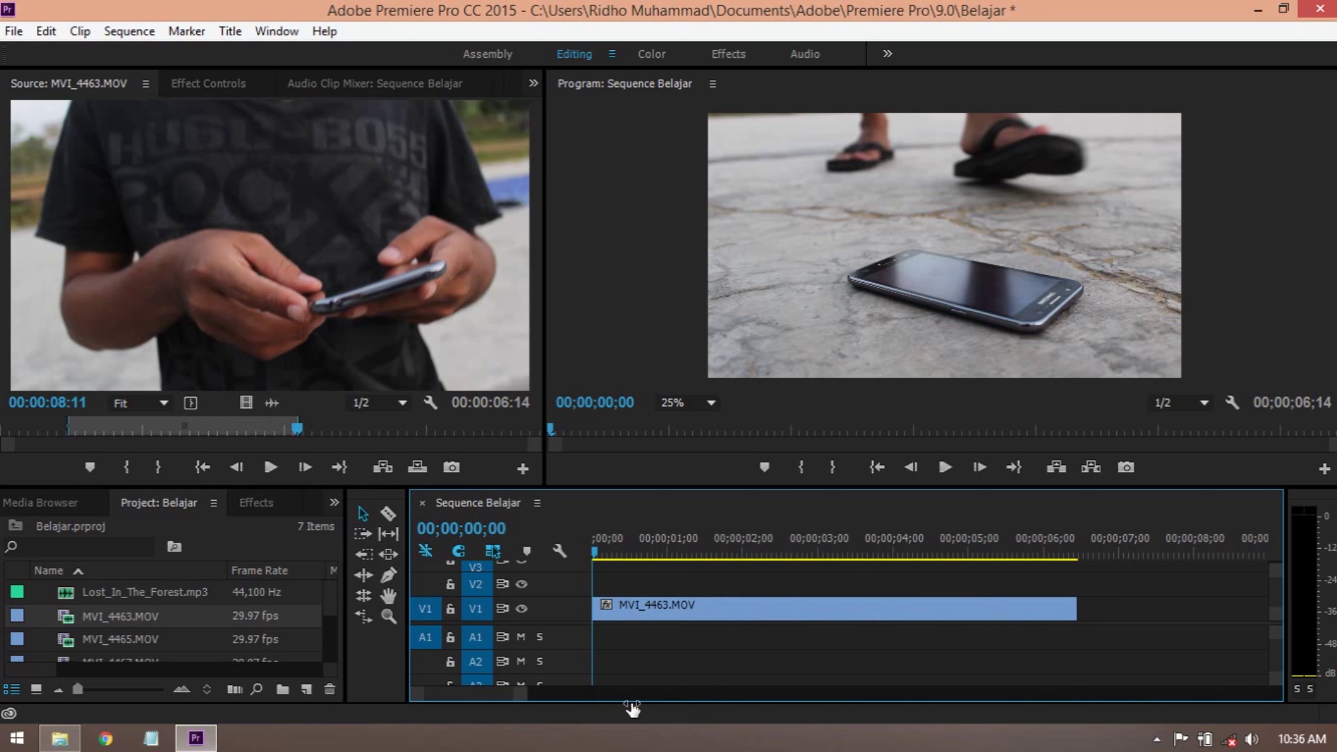
drag(626, 545, 582, 550)
drag(665, 548, 588, 561)
- Open MVI_4465.MOV as the source, preview it, and mark In at 00:00:03:04 and Out at 00:00:03:29
double_click(70, 639)
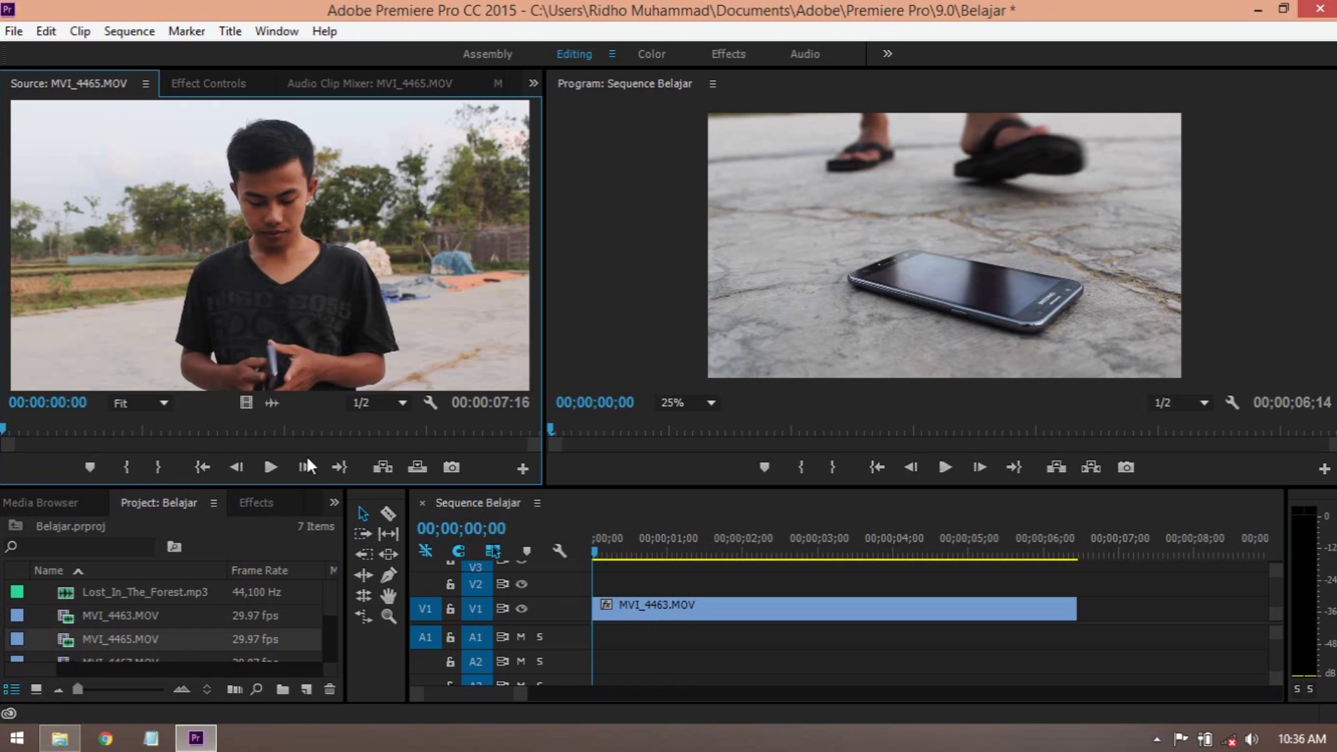
click(279, 465)
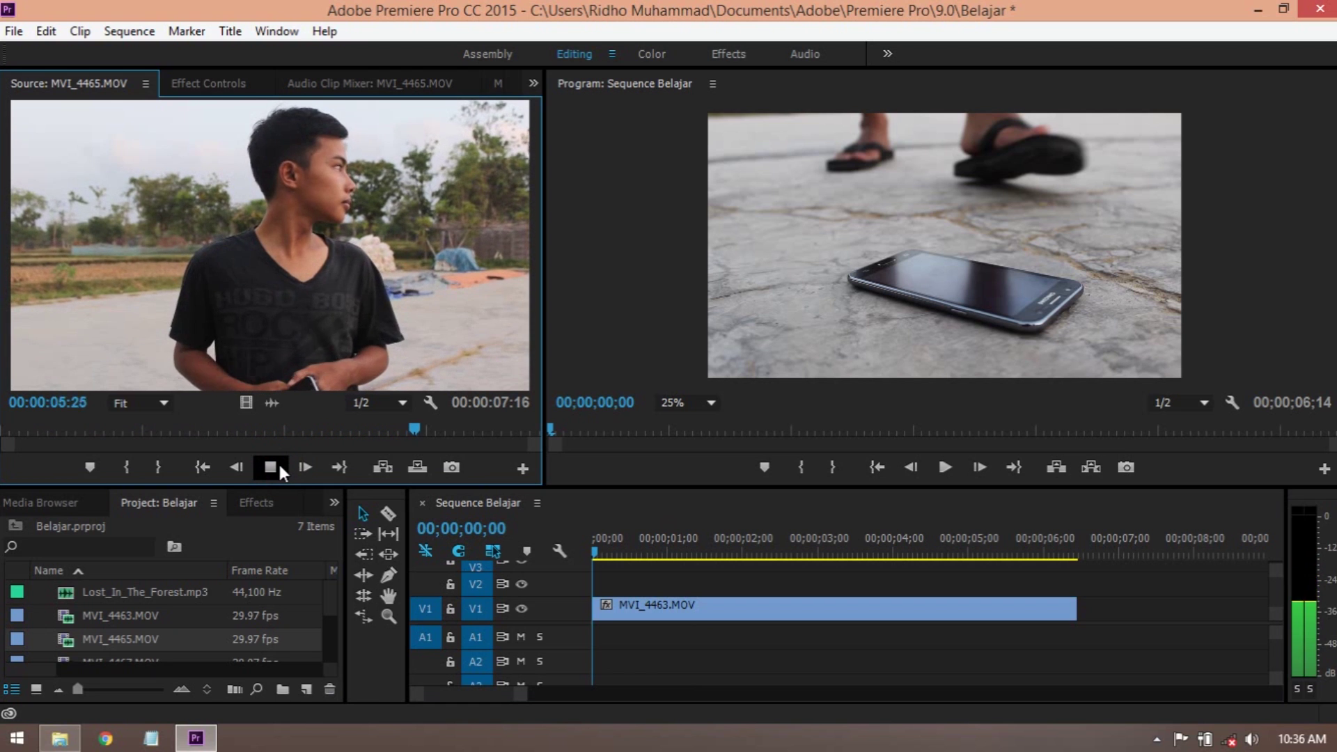
click(279, 465)
drag(282, 433, 223, 442)
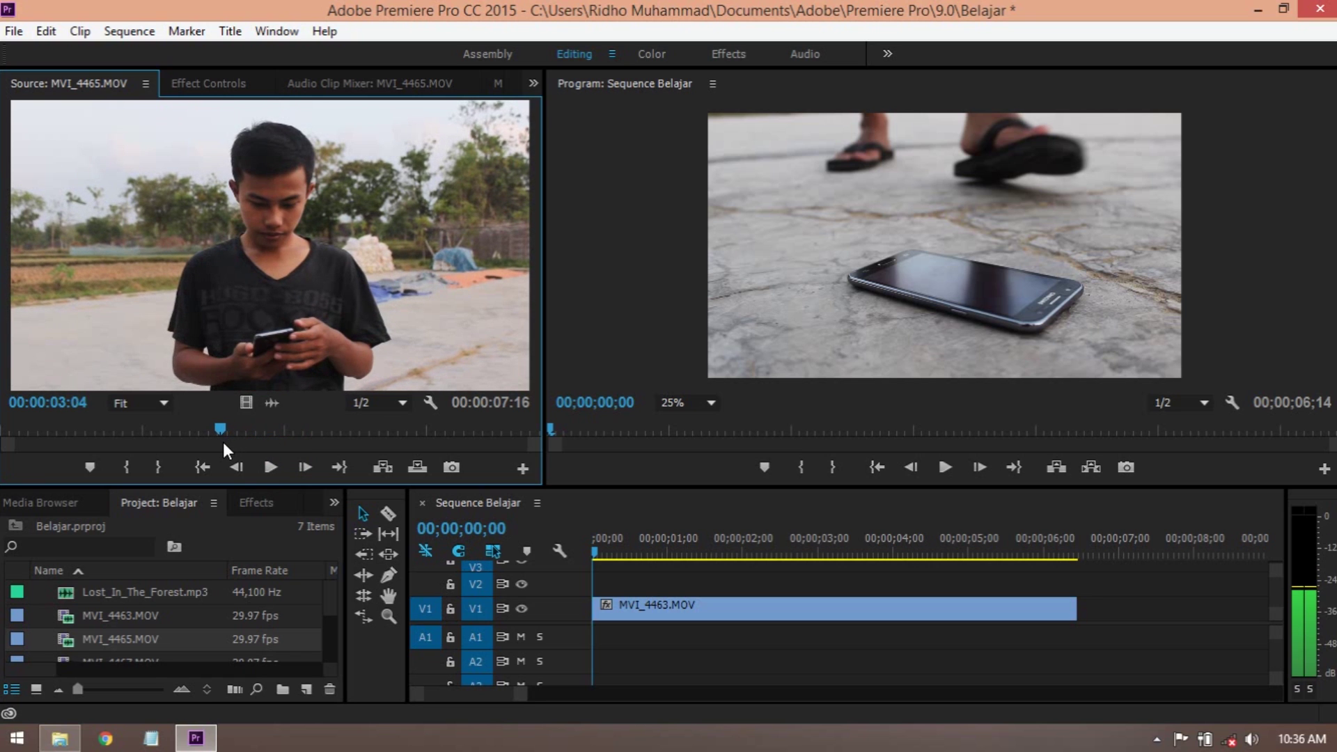
click(135, 465)
drag(223, 432, 285, 432)
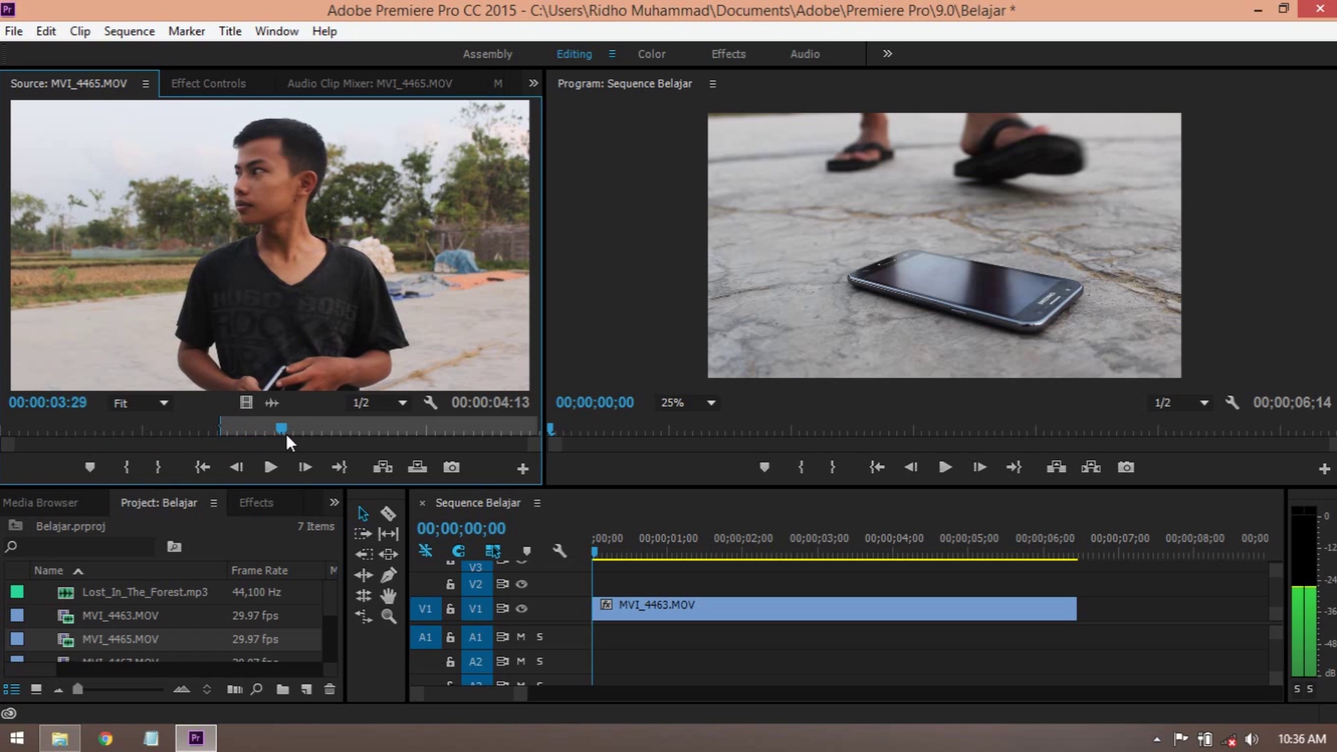
click(157, 467)
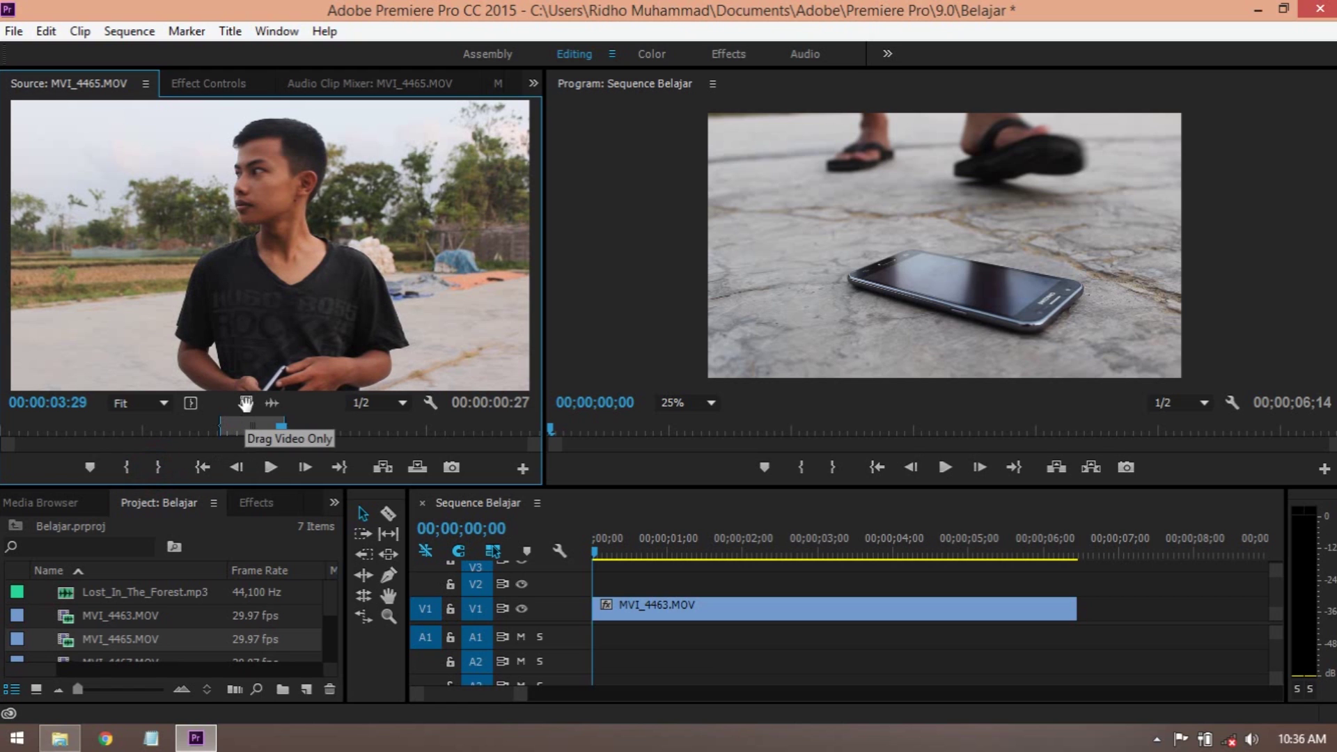
- Add only the video of the marked MVI_4465.MOV portion to V1 directly after the MVI_4463.MOV clip
drag(246, 403, 542, 477)
drag(688, 515, 1088, 613)
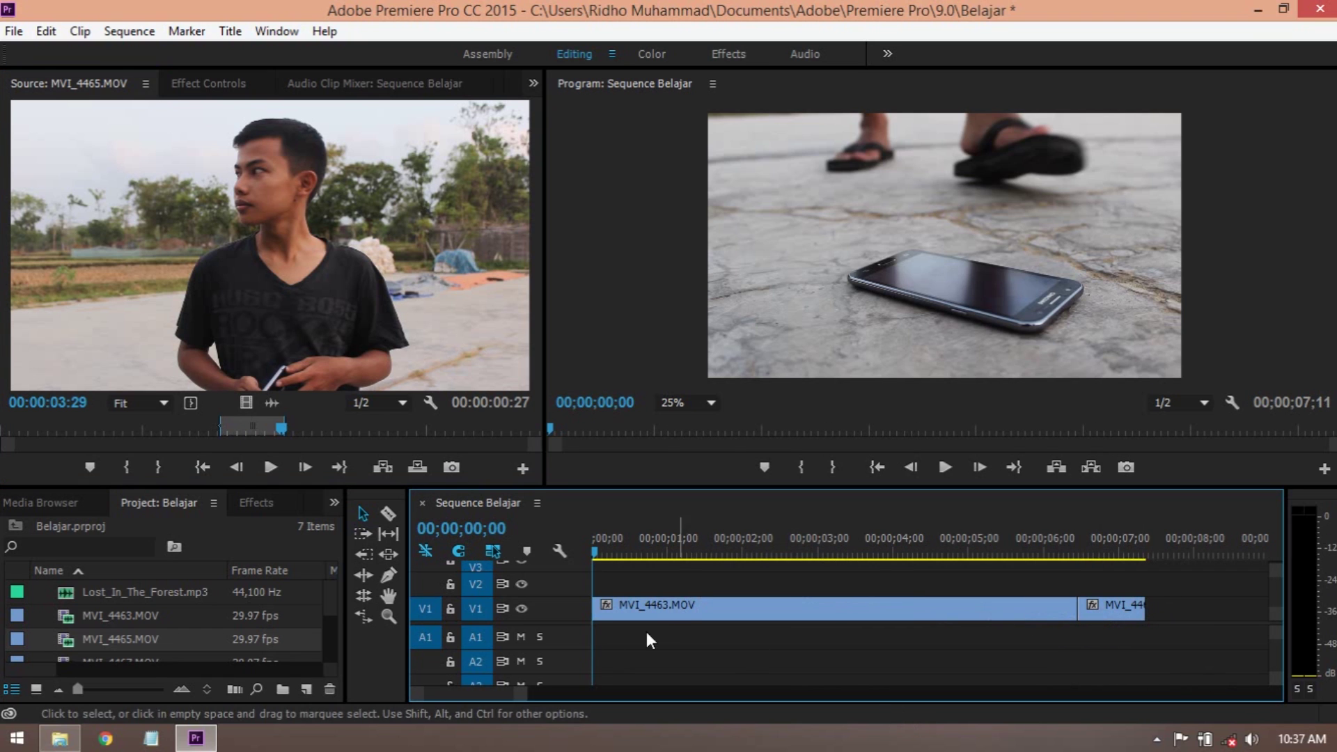
drag(522, 696, 599, 696)
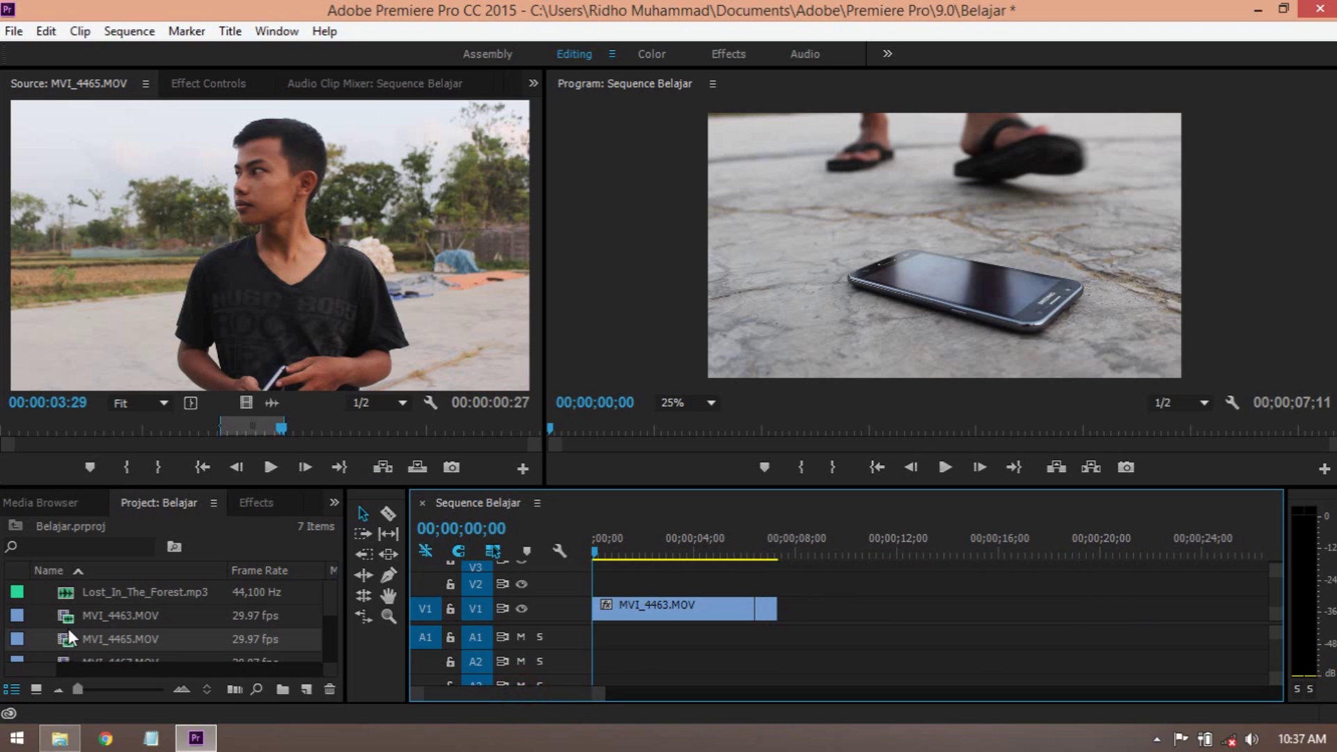
- Open MVI_4467.MOV as the source, preview it, and mark a 00:00:06:02 portion that ends at 00:00:08:10
drag(333, 601, 332, 615)
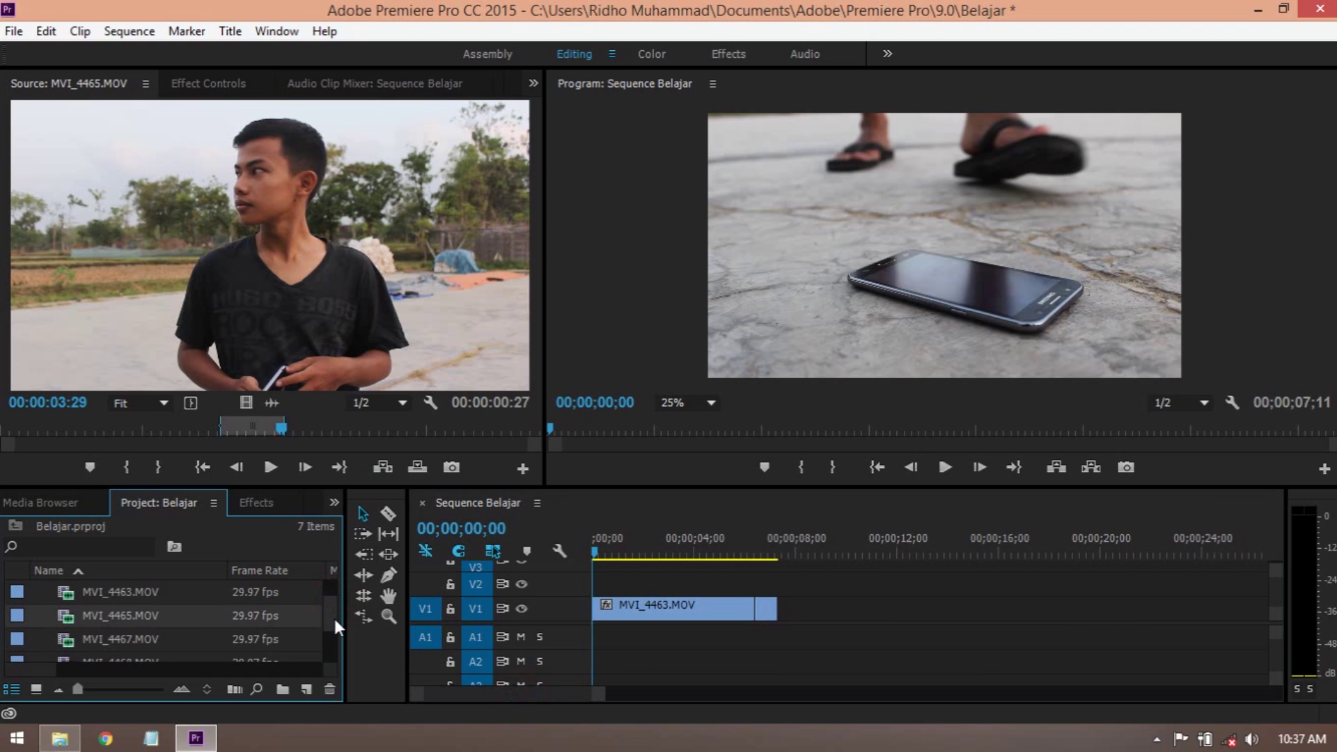
double_click(67, 645)
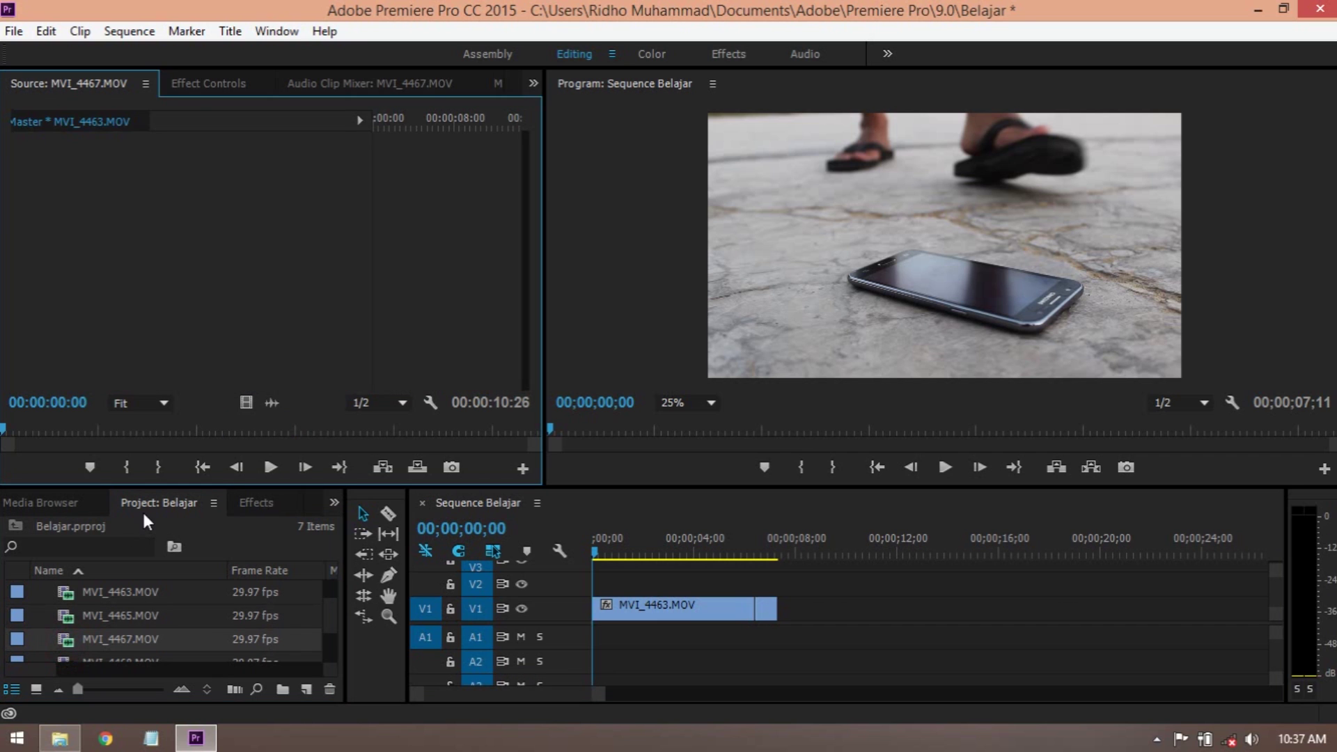
click(274, 466)
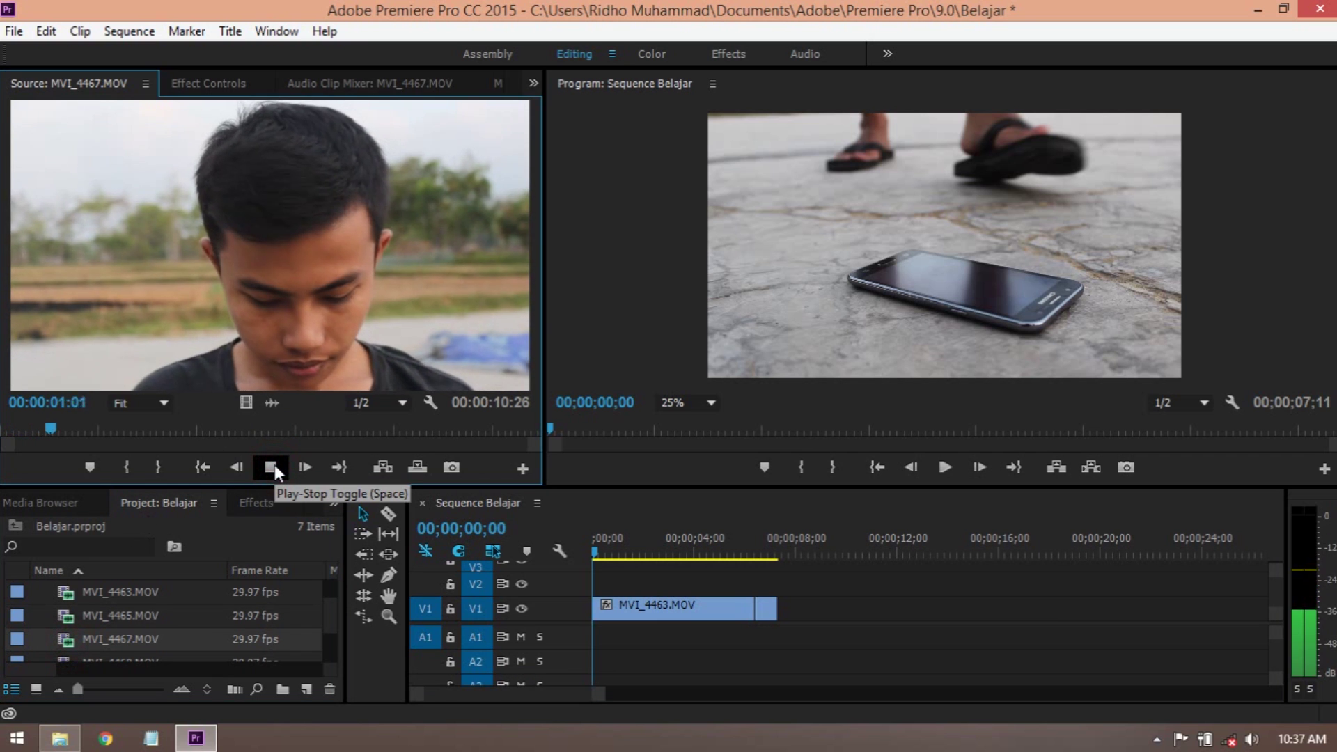
click(275, 465)
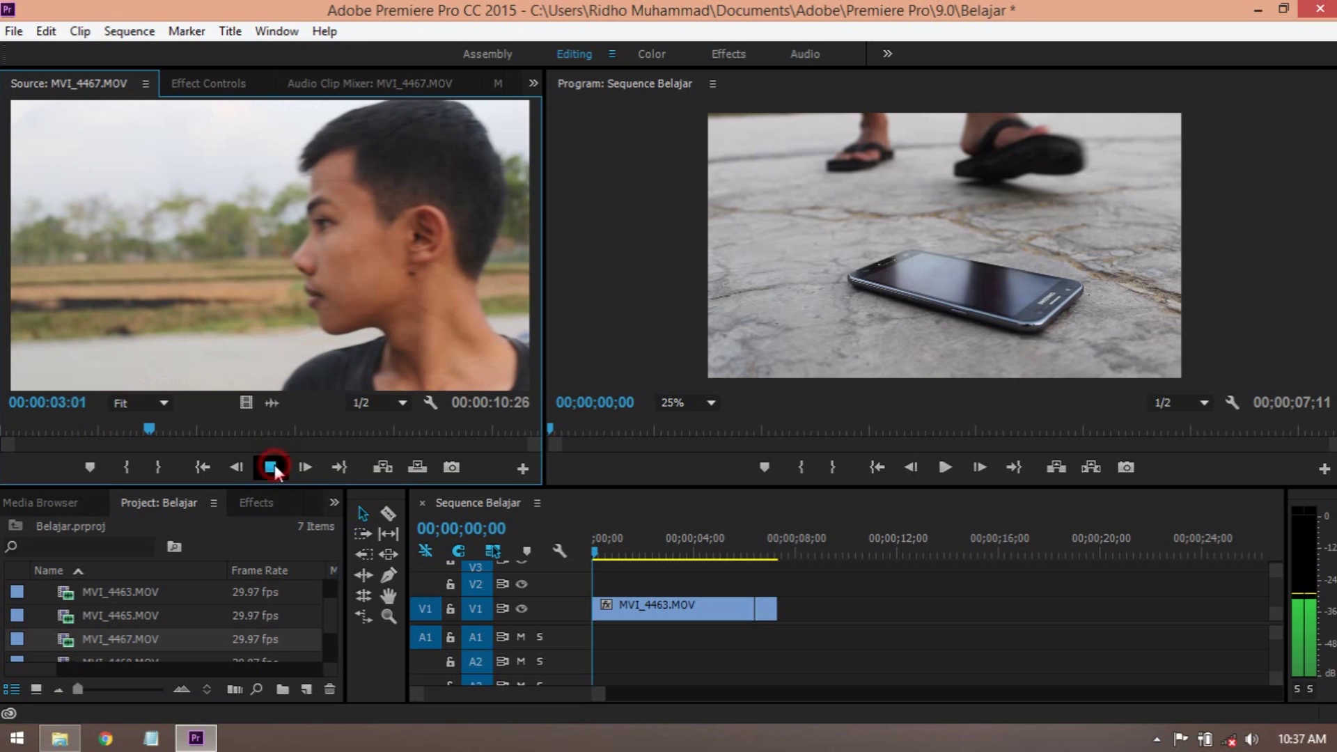
drag(152, 424, 361, 436)
click(127, 471)
click(270, 467)
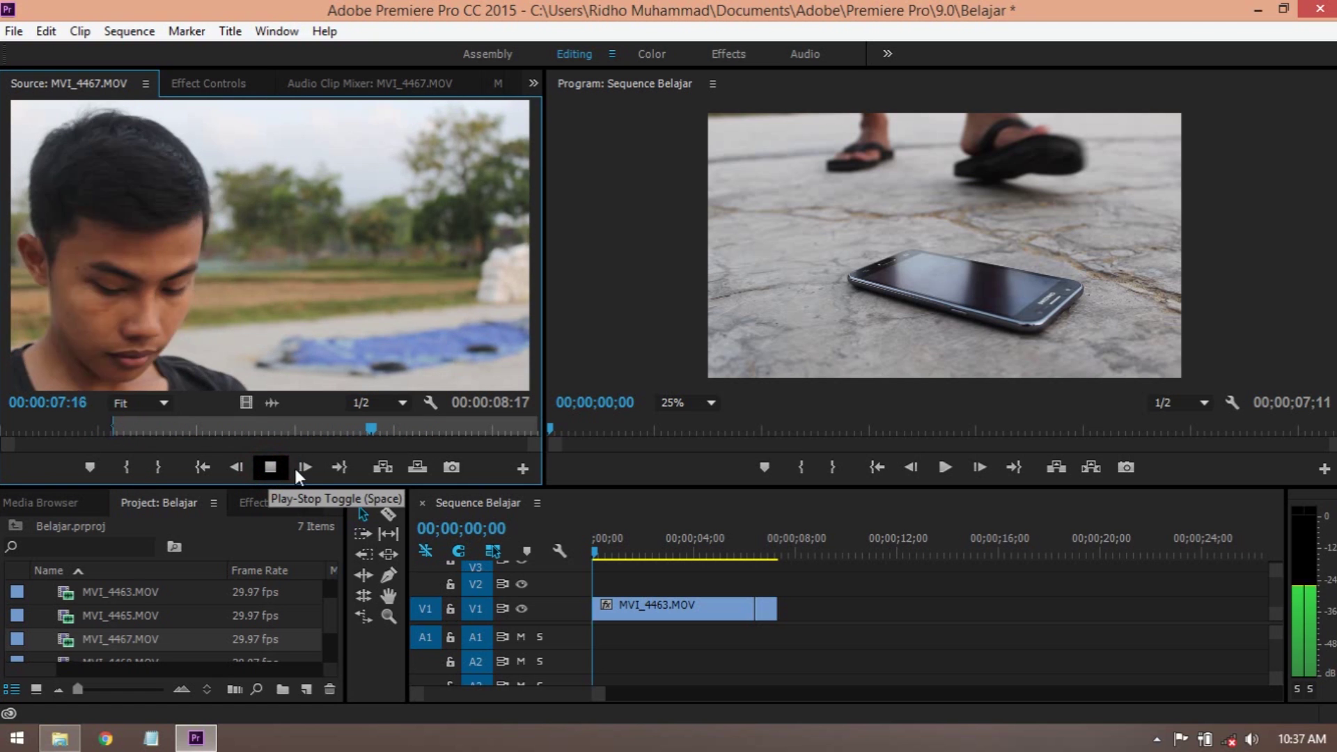
click(270, 467)
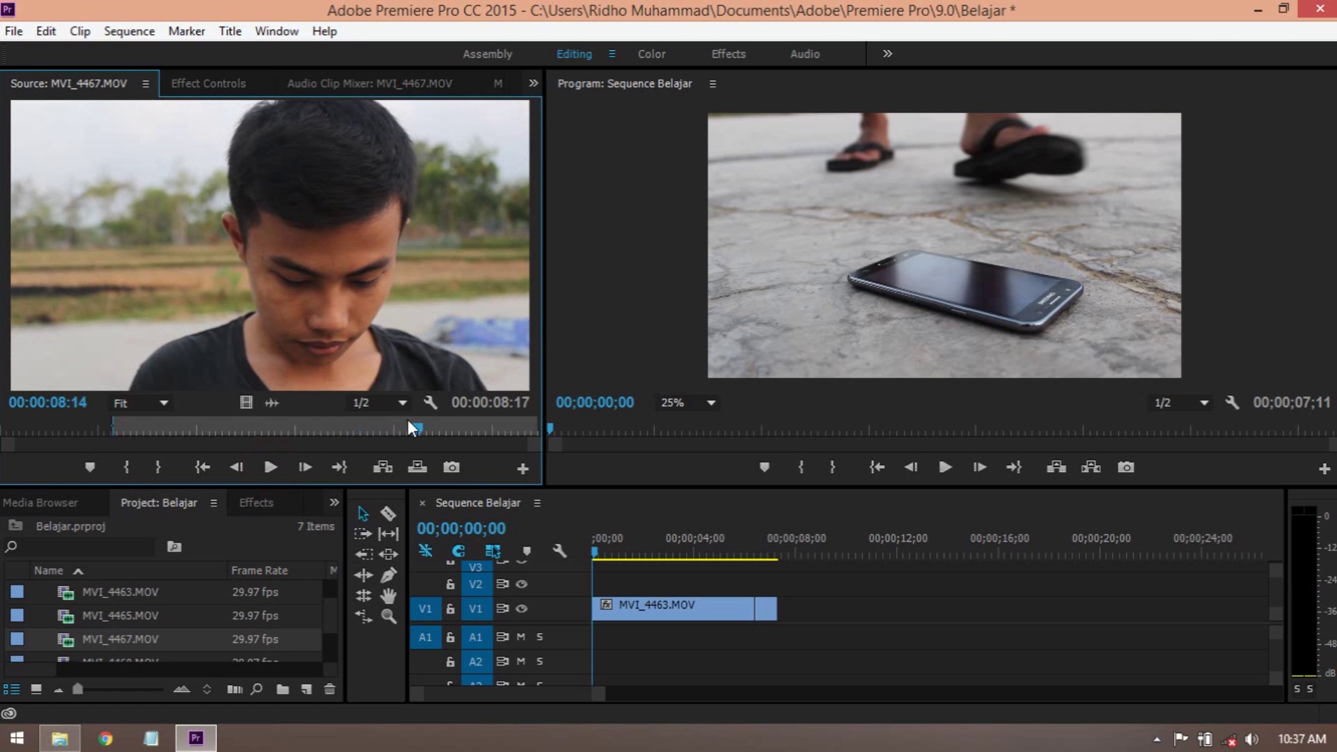
mouse_move(413, 429)
mouse_down()
mouse_move(379, 426)
mouse_move(407, 433)
mouse_up()
click(158, 467)
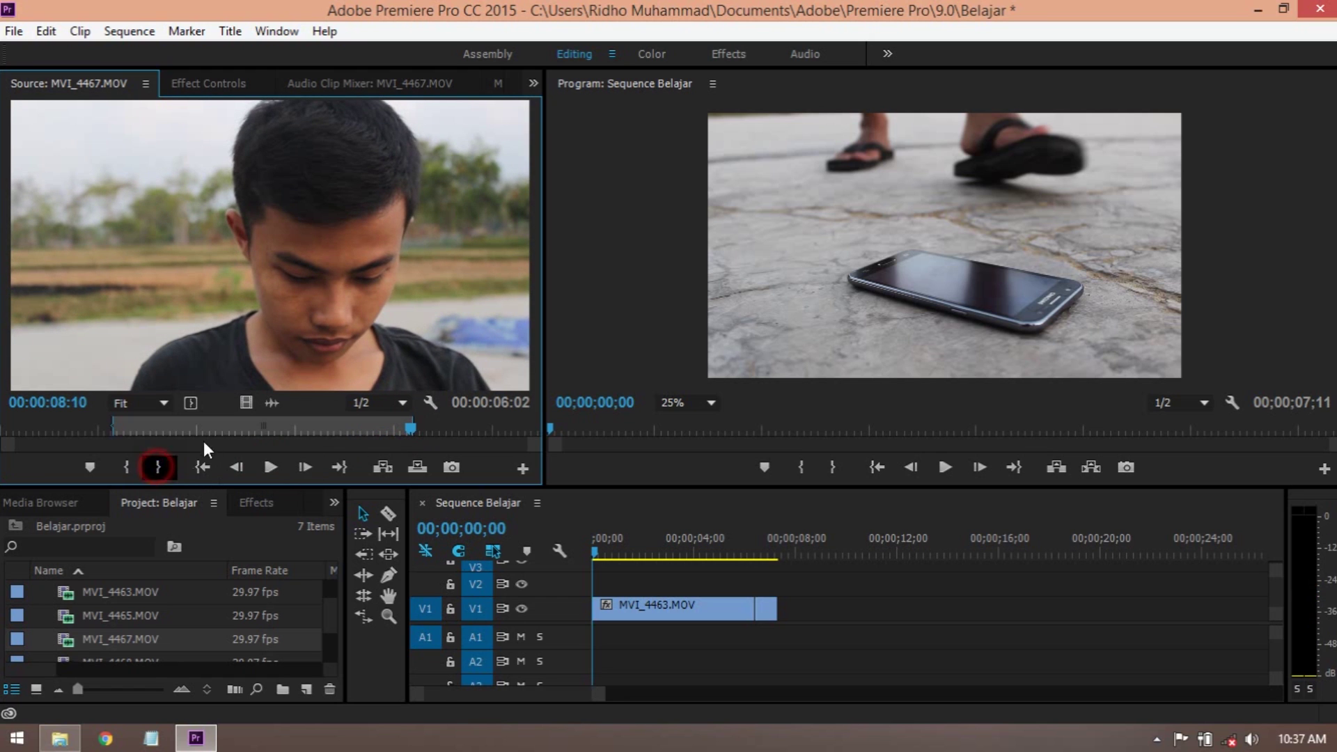
- Add only the video of the marked MVI_4467.MOV portion to V1 behind the second clip and play the sequence up to 00;00;11;00
drag(243, 402, 789, 629)
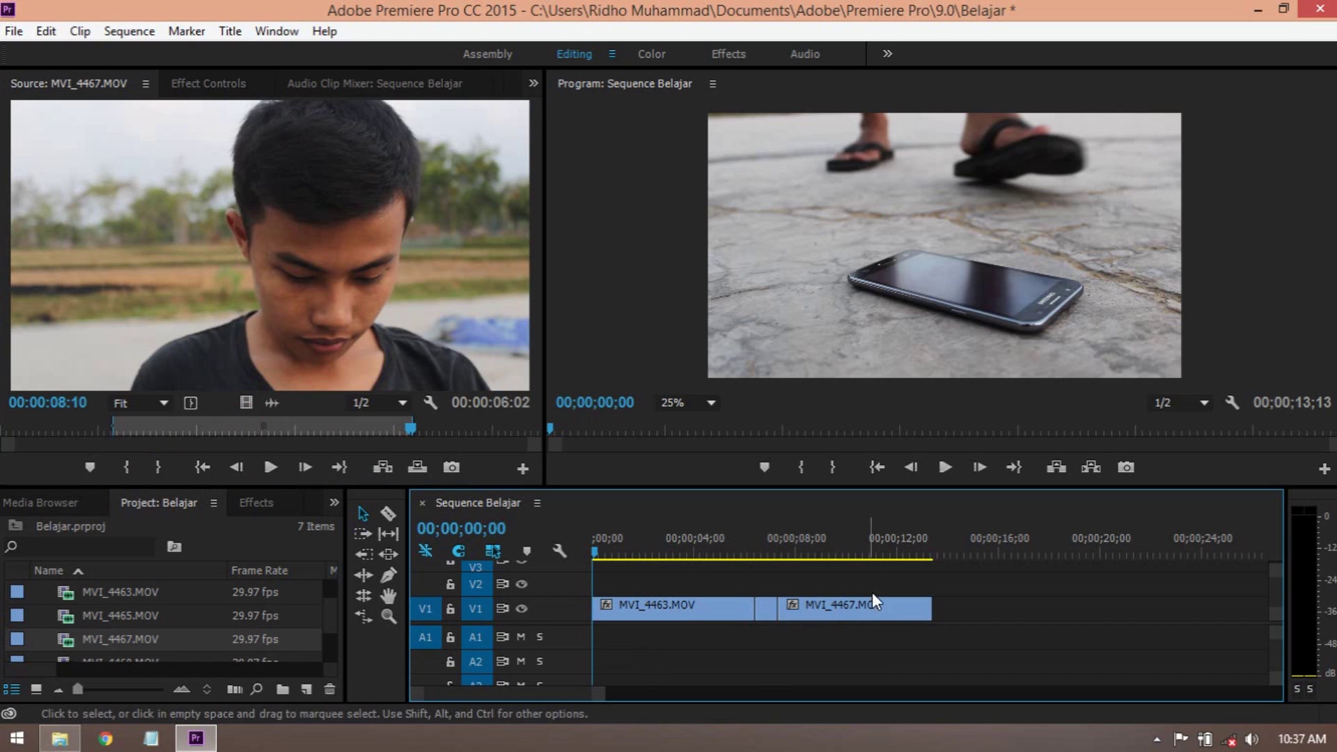
key(space)
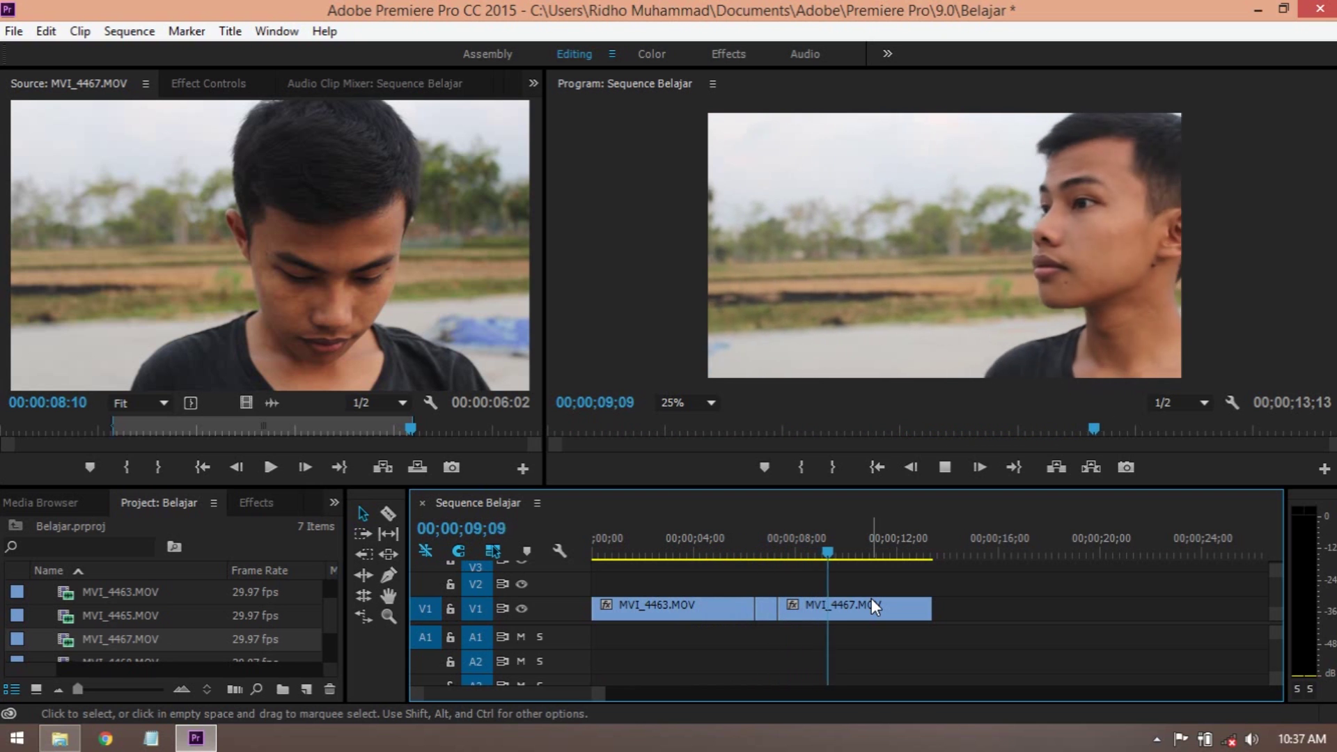
key(space)
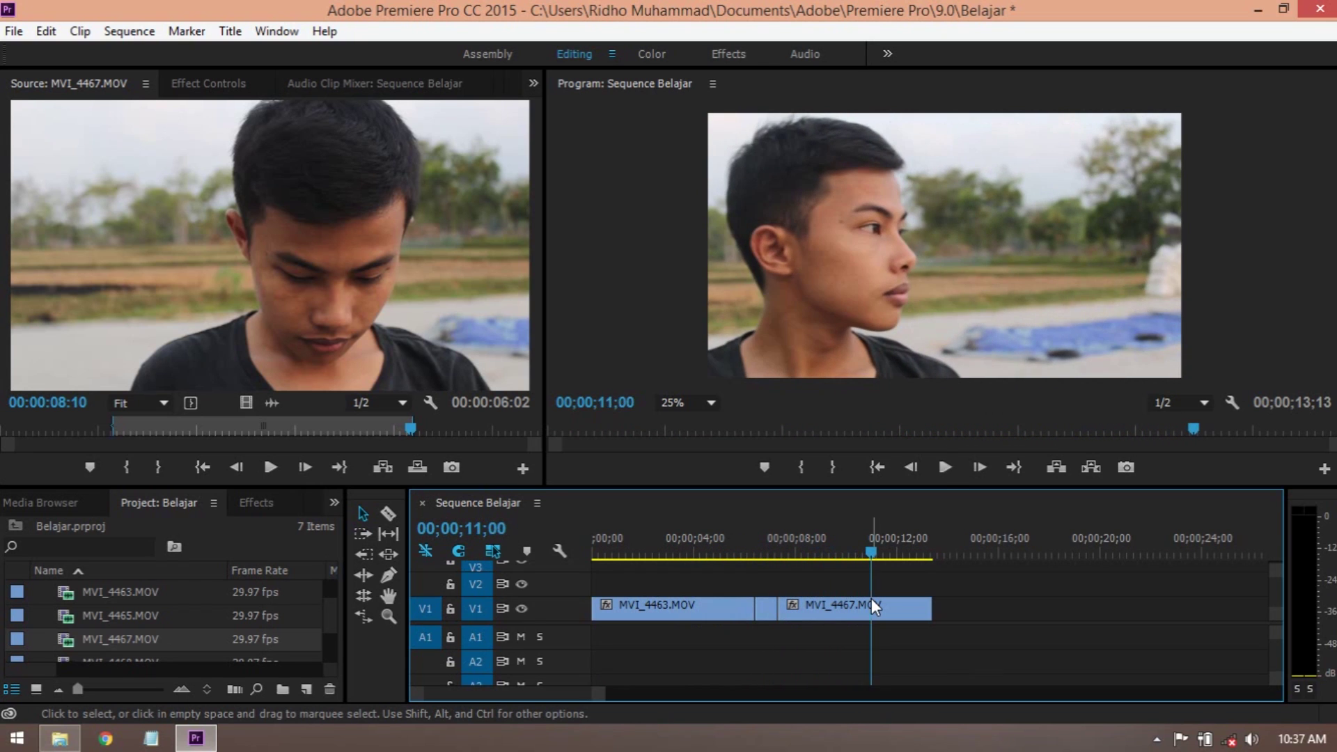
- Mark MVI_4468.MOV from 00:00:01:14 to 00:00:02:25 and add only its video to V1 directly after the MVI_4467.MOV clip
scroll(329, 627, down, 1)
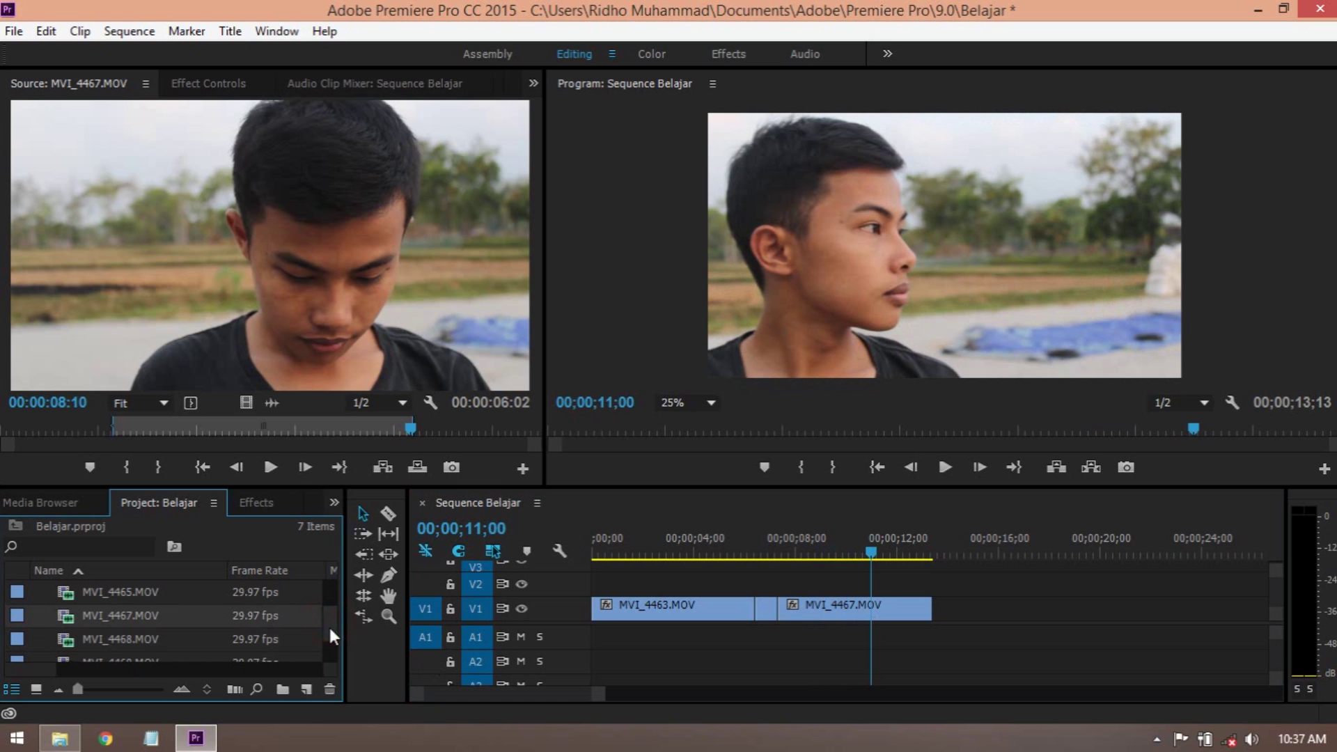
double_click(71, 641)
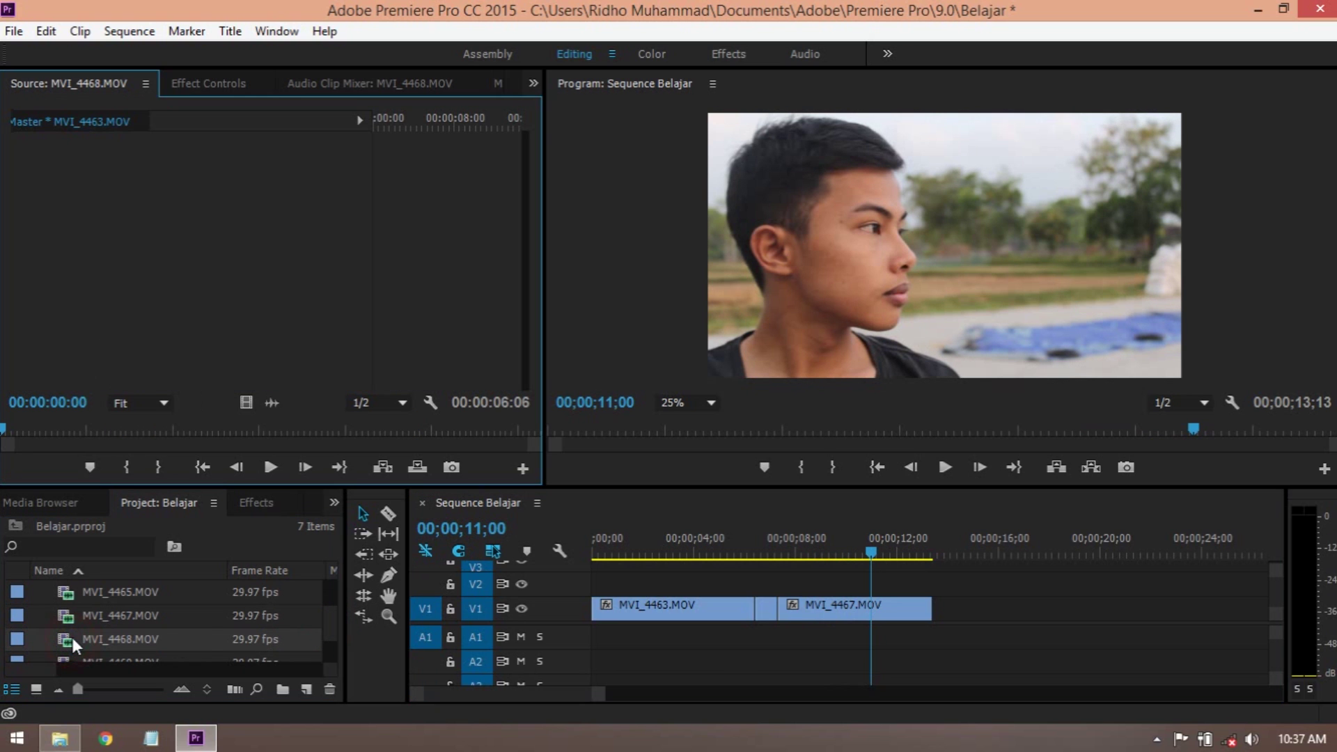
key(space)
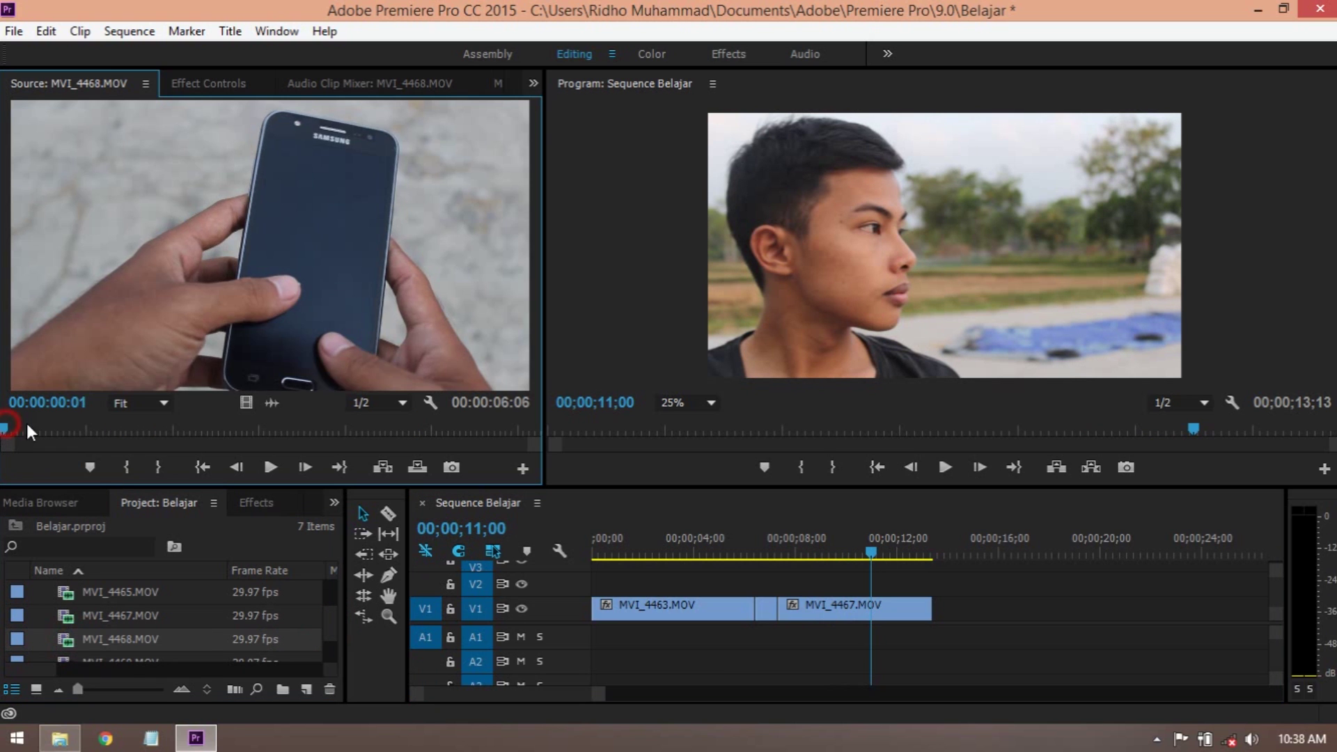
drag(173, 432, 132, 432)
click(126, 468)
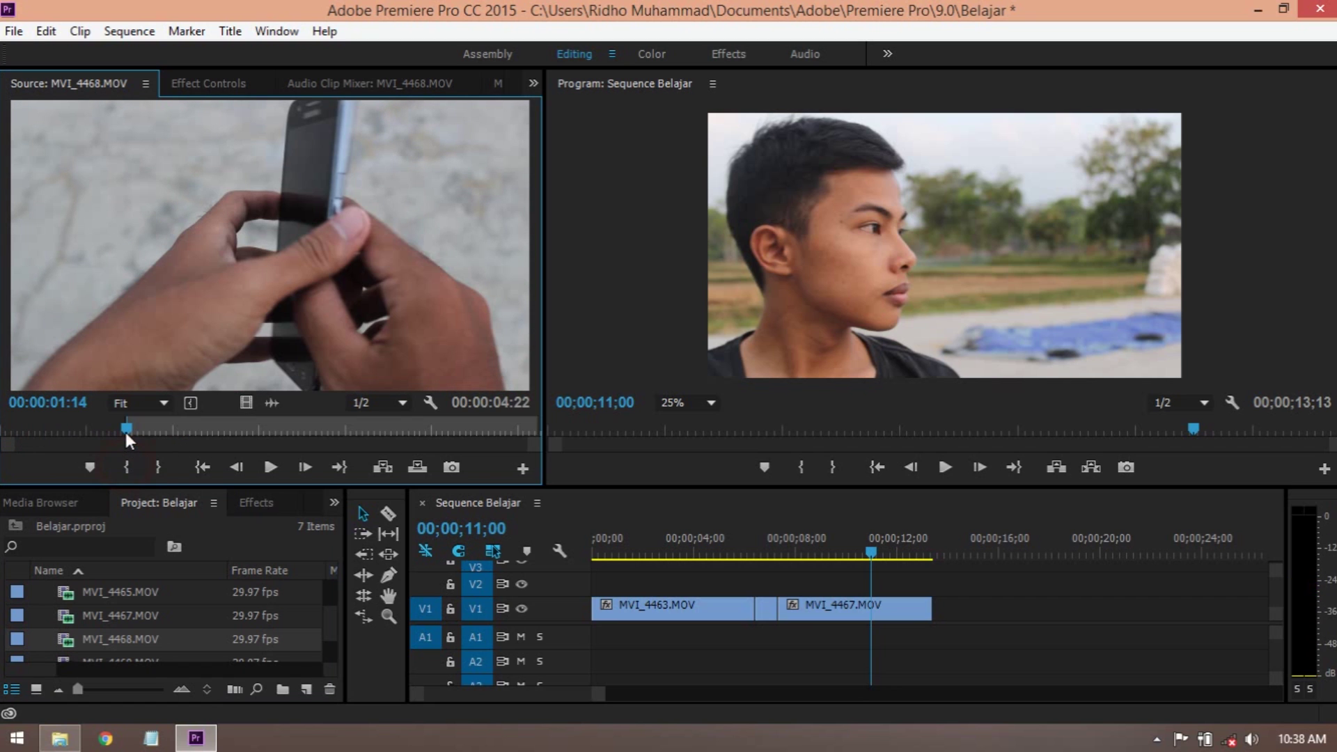
drag(126, 428, 946, 610)
click(163, 463)
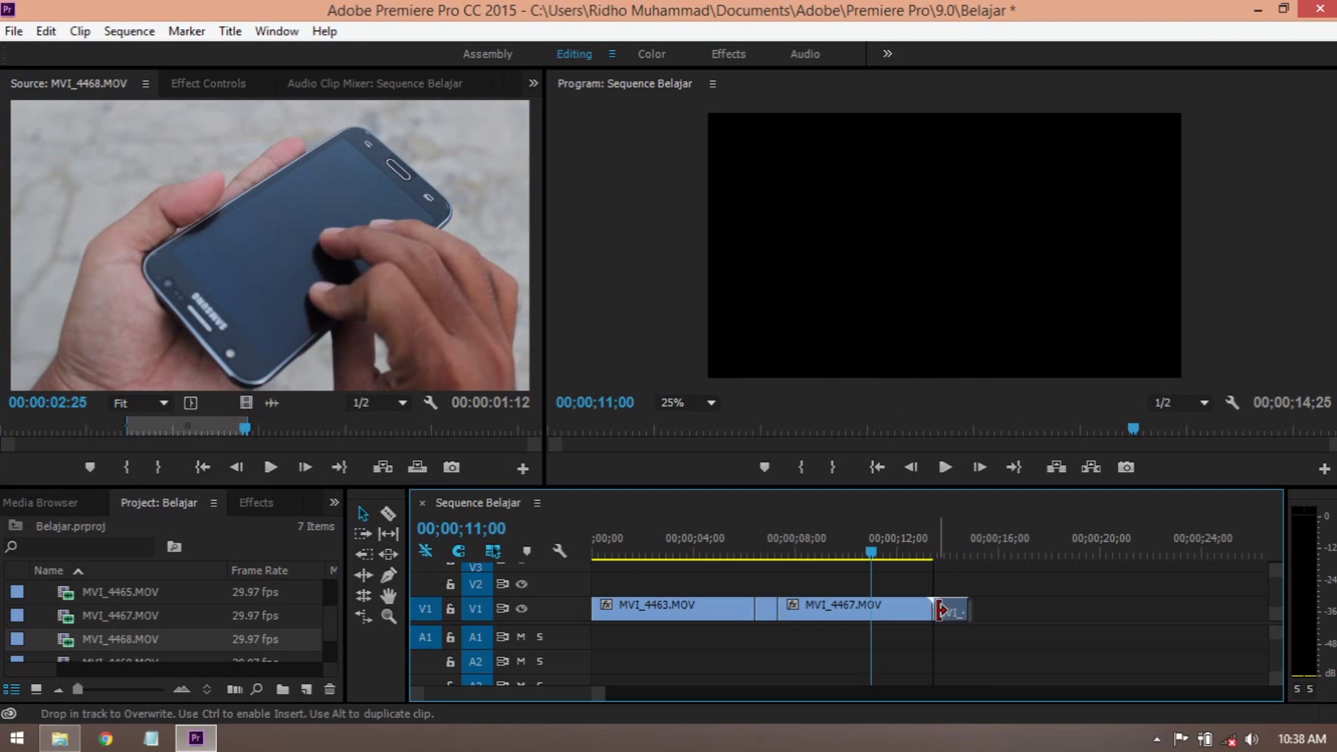
- Open MVI_4469.MOV as the source, preview it, and mark In at 00:00:15:05 and Out at 00:00:19:09
drag(329, 613, 330, 634)
scroll(85, 628, down, 1)
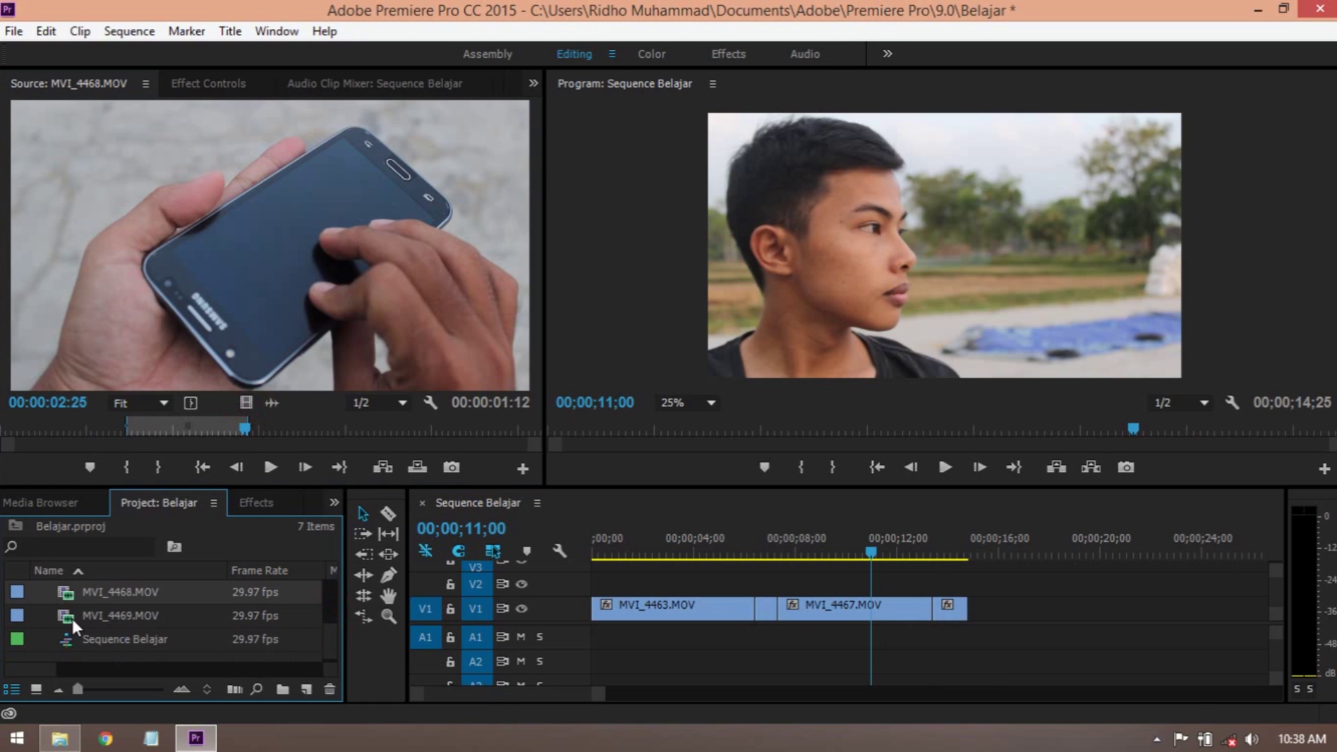
double_click(72, 618)
drag(57, 428, 395, 439)
click(126, 466)
click(270, 467)
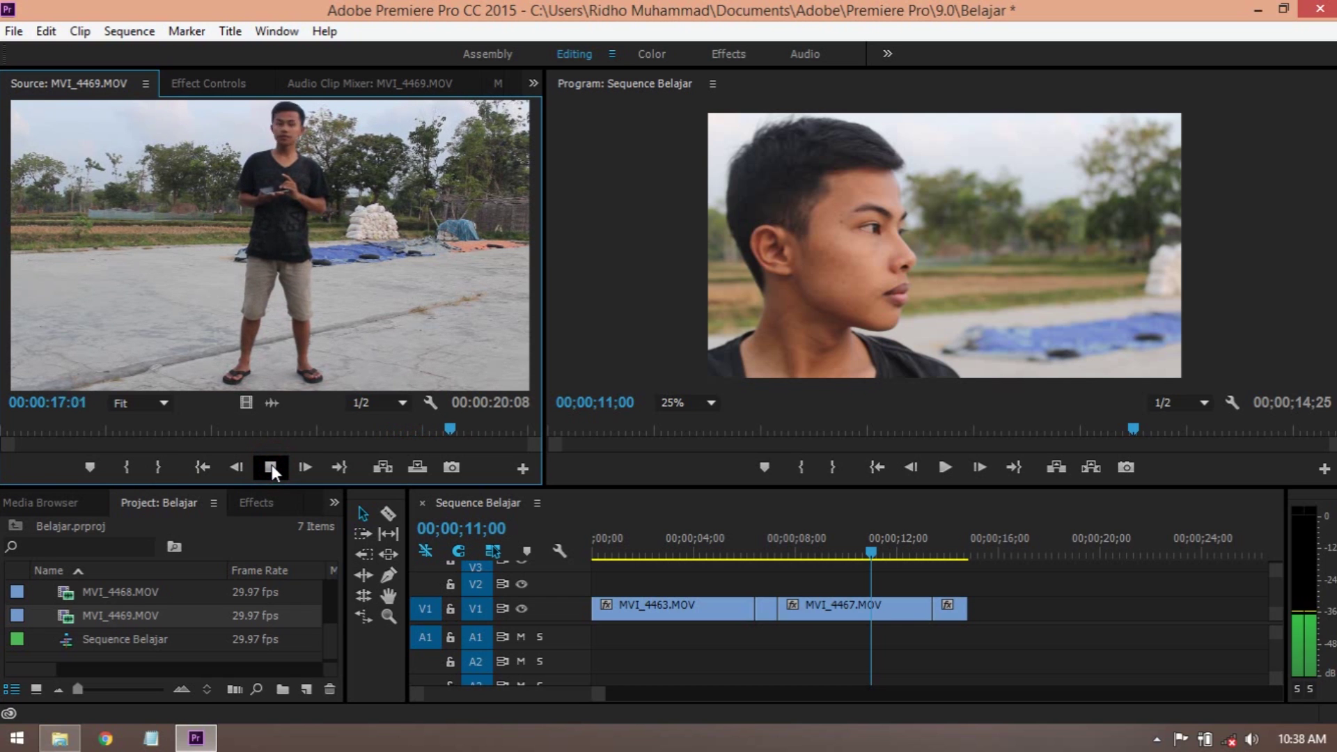
click(270, 467)
drag(465, 431, 403, 426)
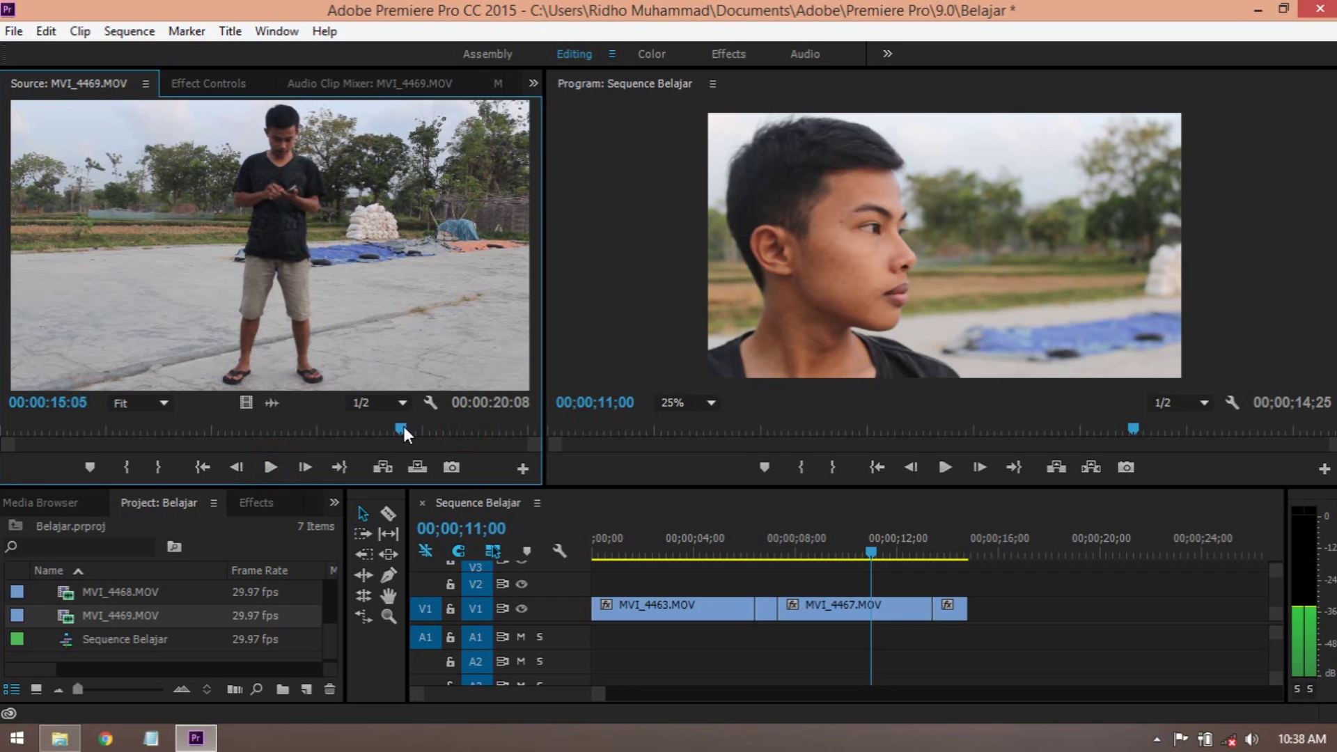
click(128, 466)
drag(399, 426, 506, 427)
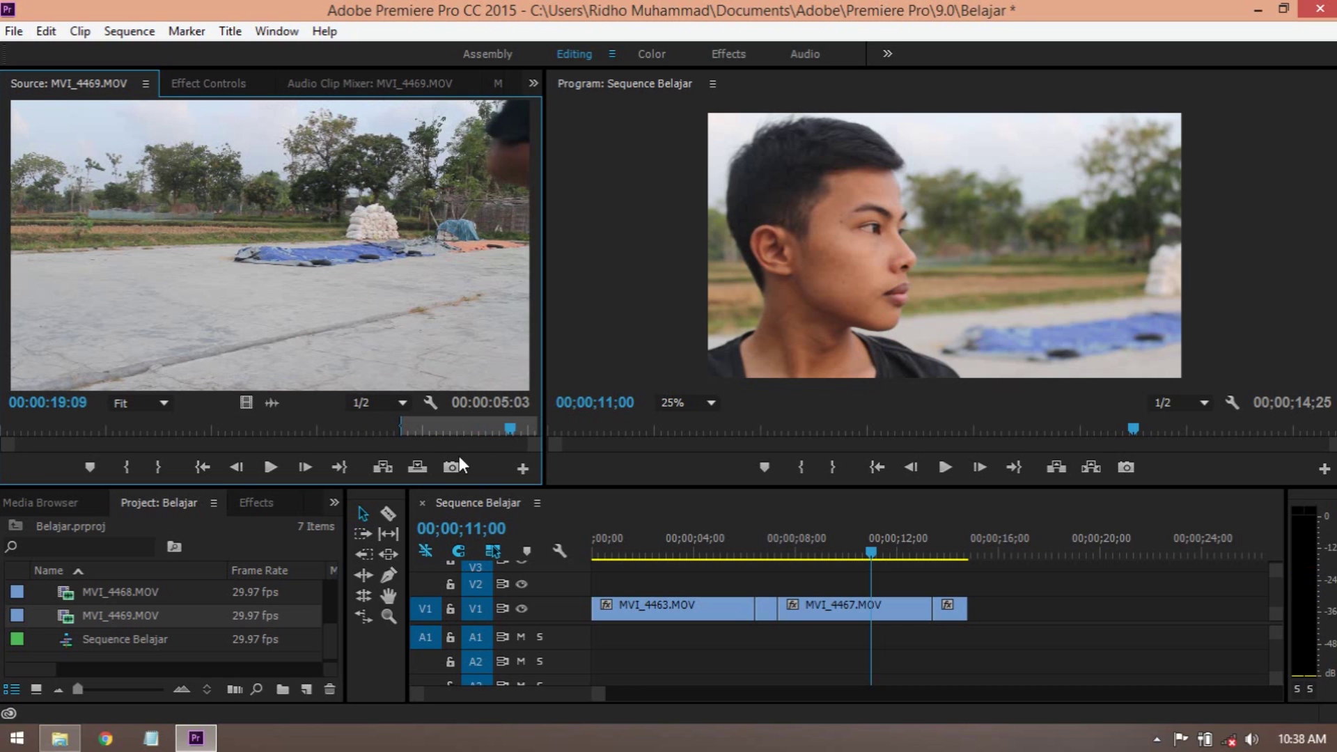
click(157, 467)
- Add only the video of the marked MVI_4469.MOV portion to the end of V1, play the sequence, and return the playhead to the start
drag(245, 402, 981, 618)
drag(701, 549, 577, 553)
key(space)
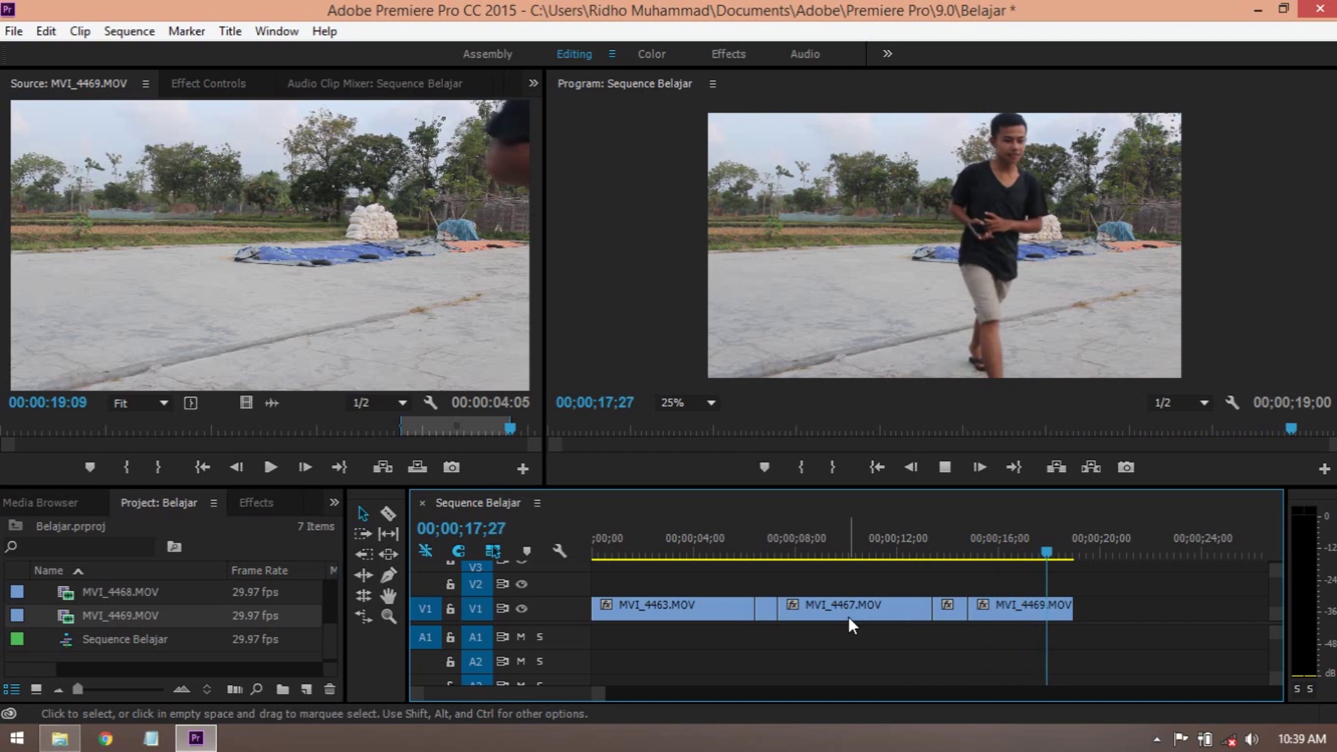
click(695, 547)
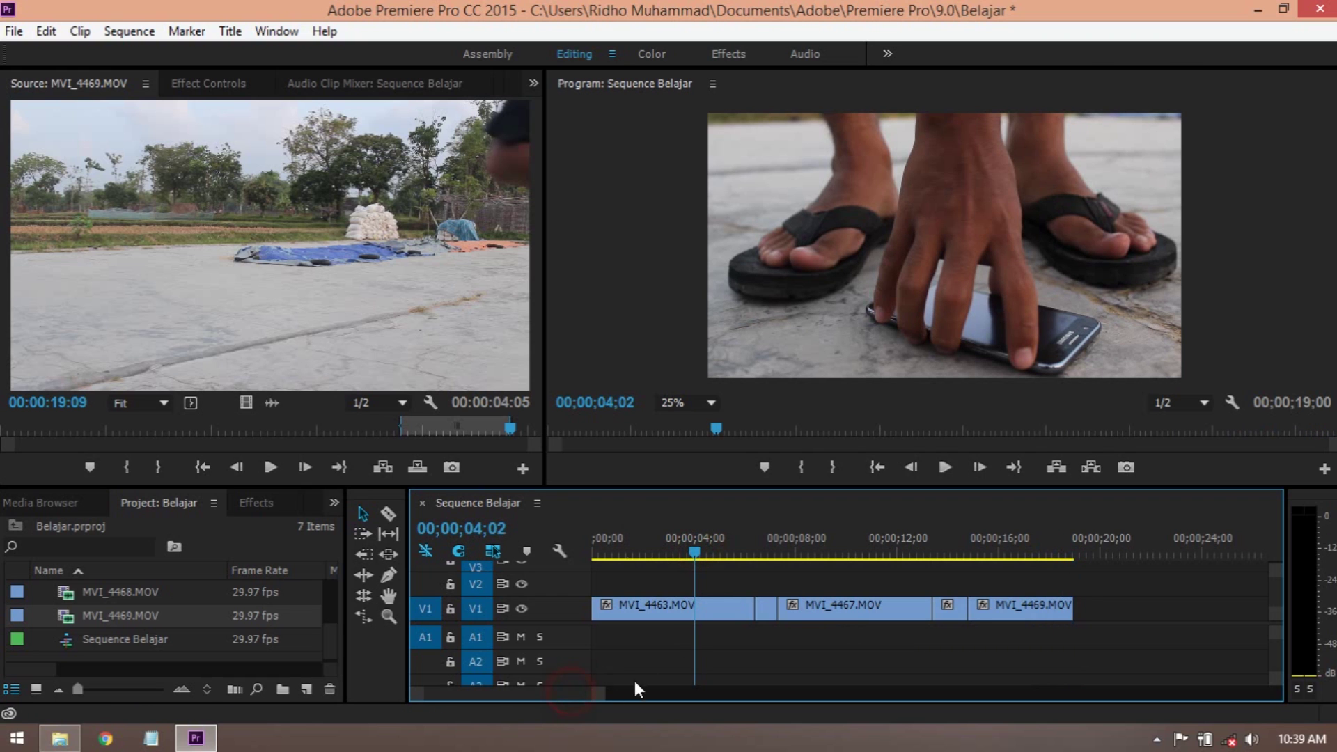
drag(689, 553, 588, 549)
- Place the music file Lost_In_The_Forest.mp3 on A1 at the start of the sequence, beneath the video clips
drag(595, 699, 645, 695)
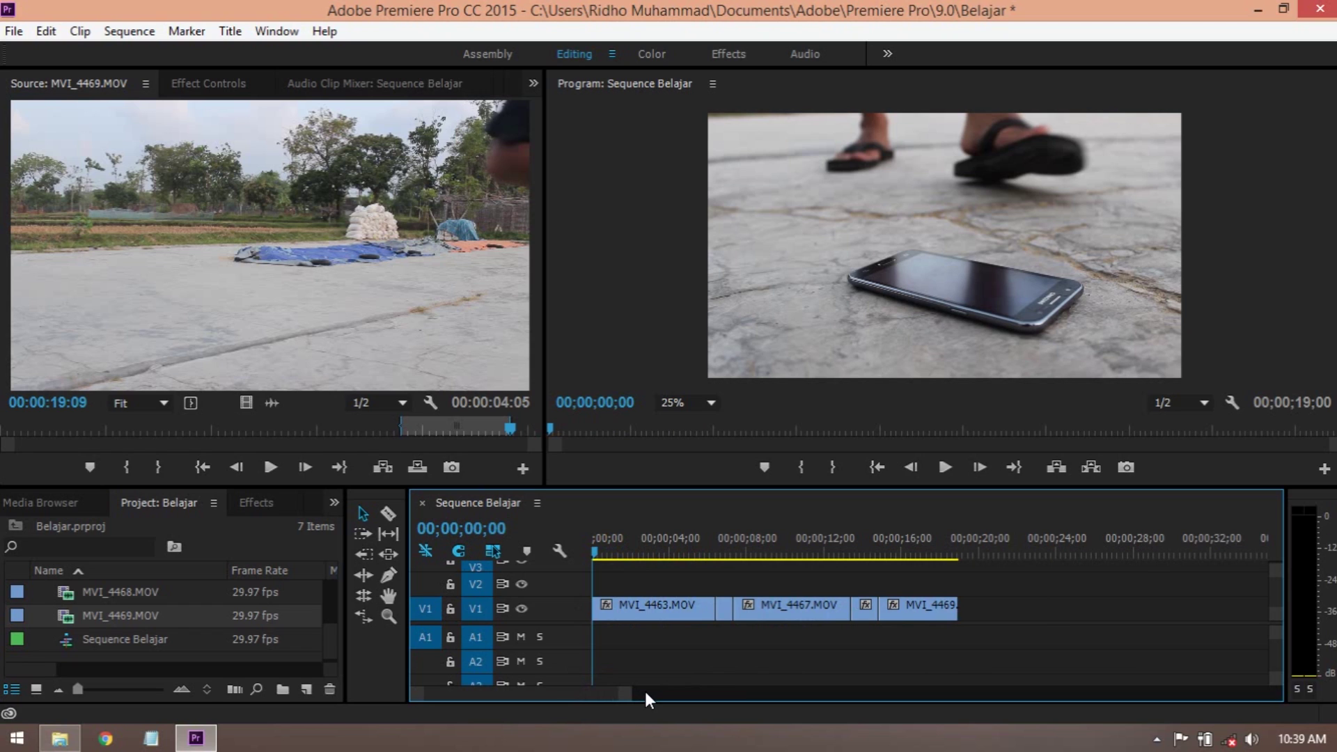
drag(631, 699, 618, 698)
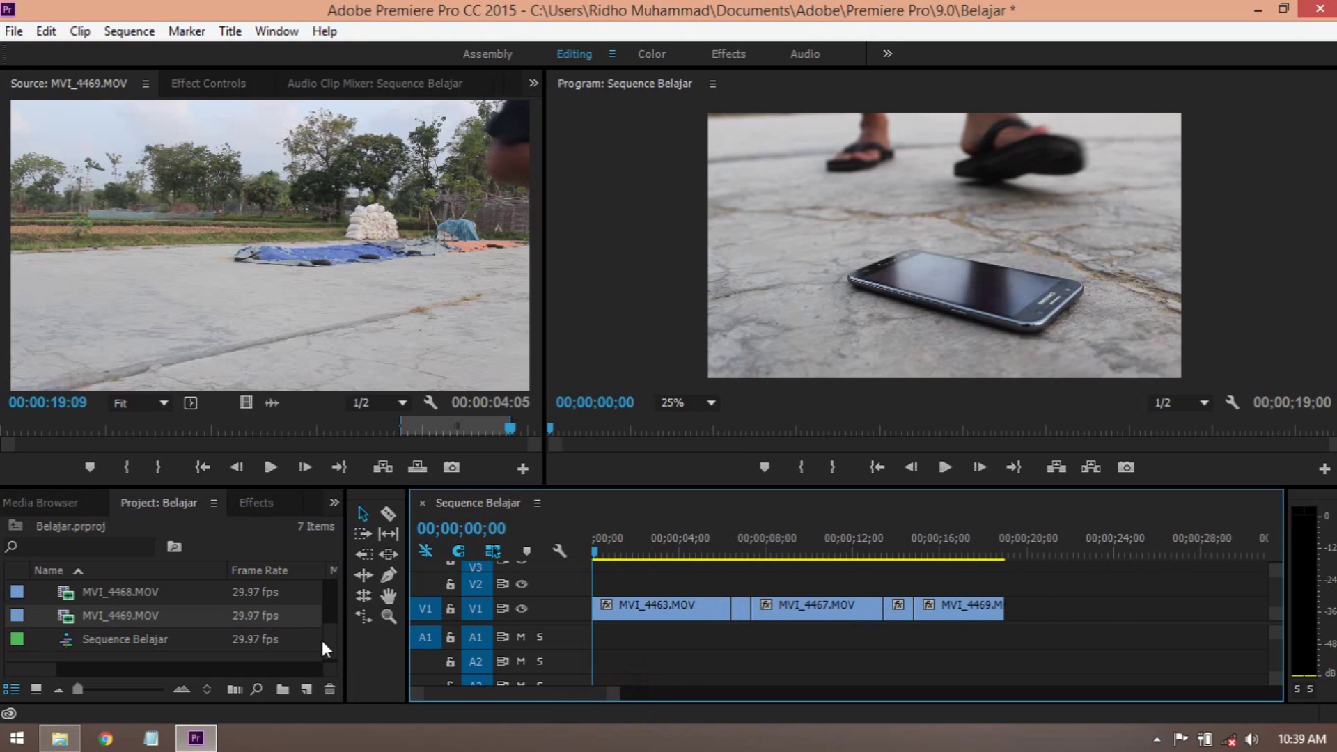
drag(330, 641, 320, 596)
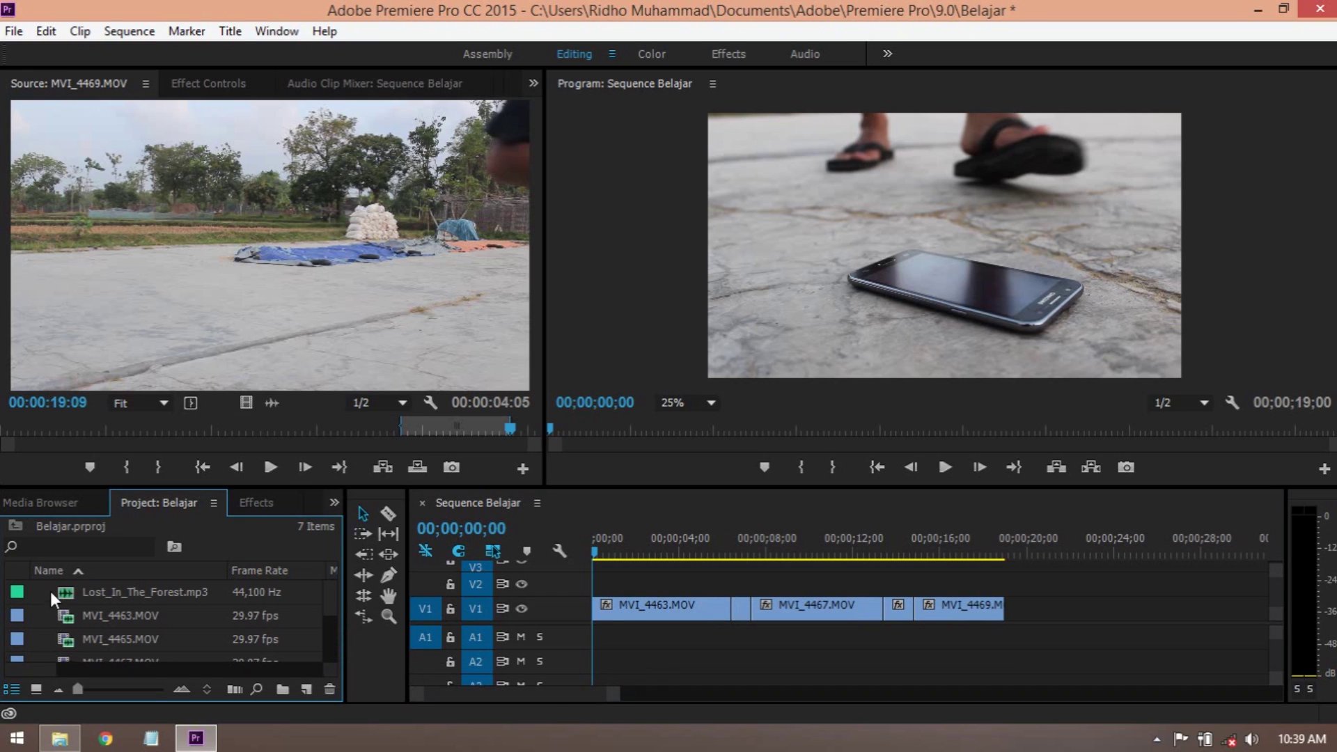
drag(67, 589, 596, 642)
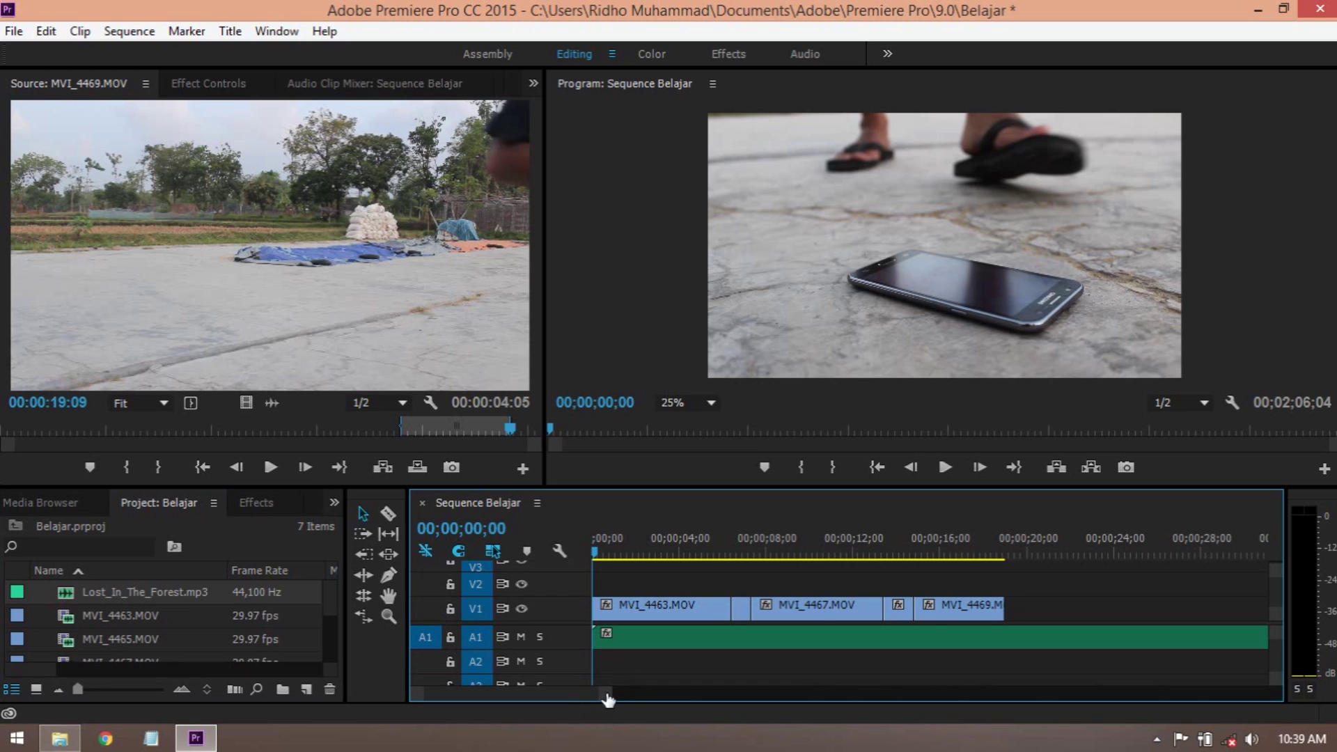
drag(608, 700, 597, 695)
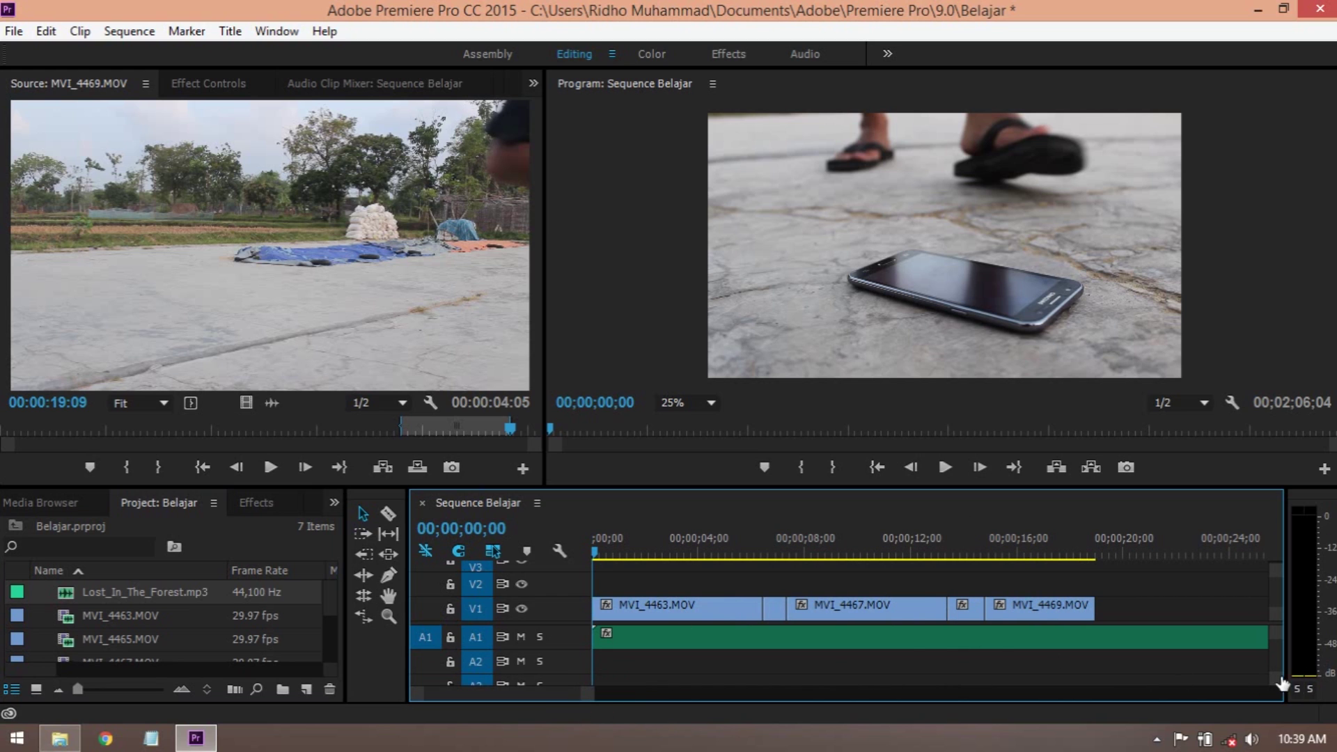
- Expand the A1 track, split the Lost_In_The_Forest.mp3 clip at 00;00;01;03, and delete the portion before the cut
drag(1281, 684, 1283, 685)
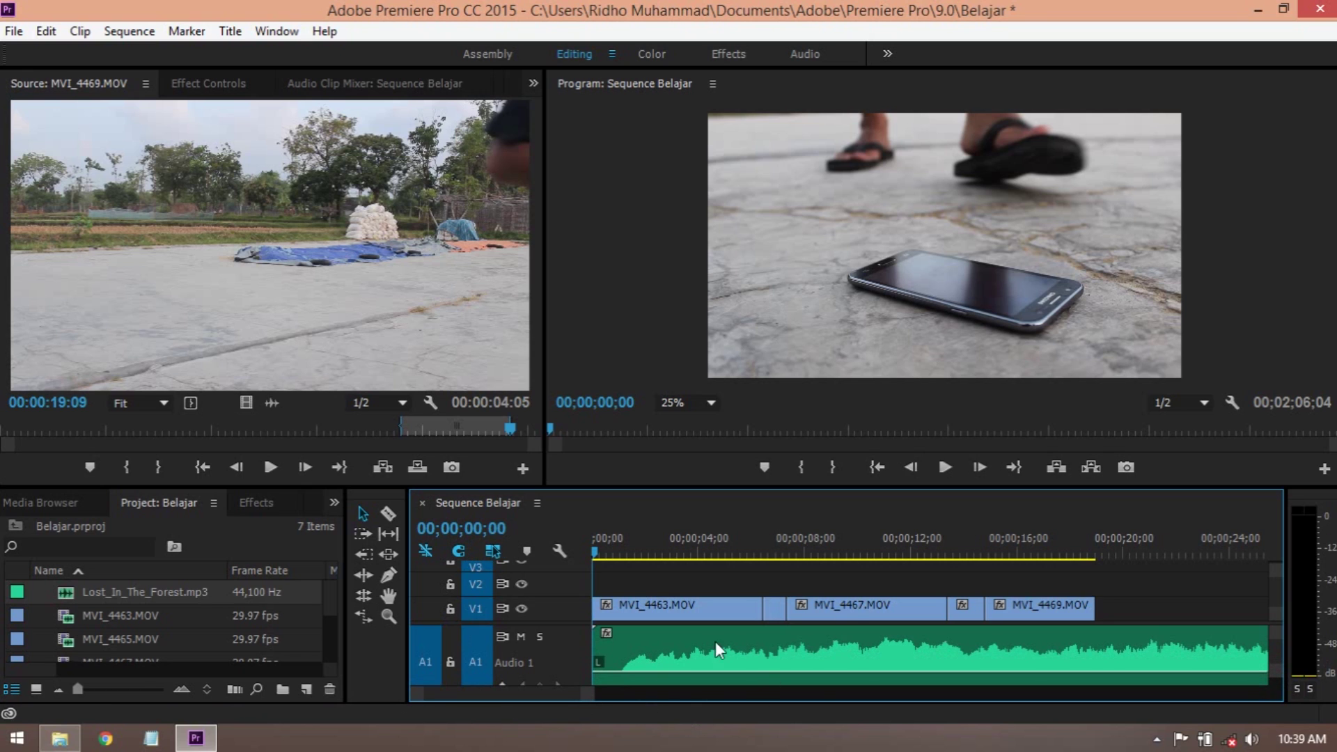
drag(597, 548, 627, 553)
click(679, 643)
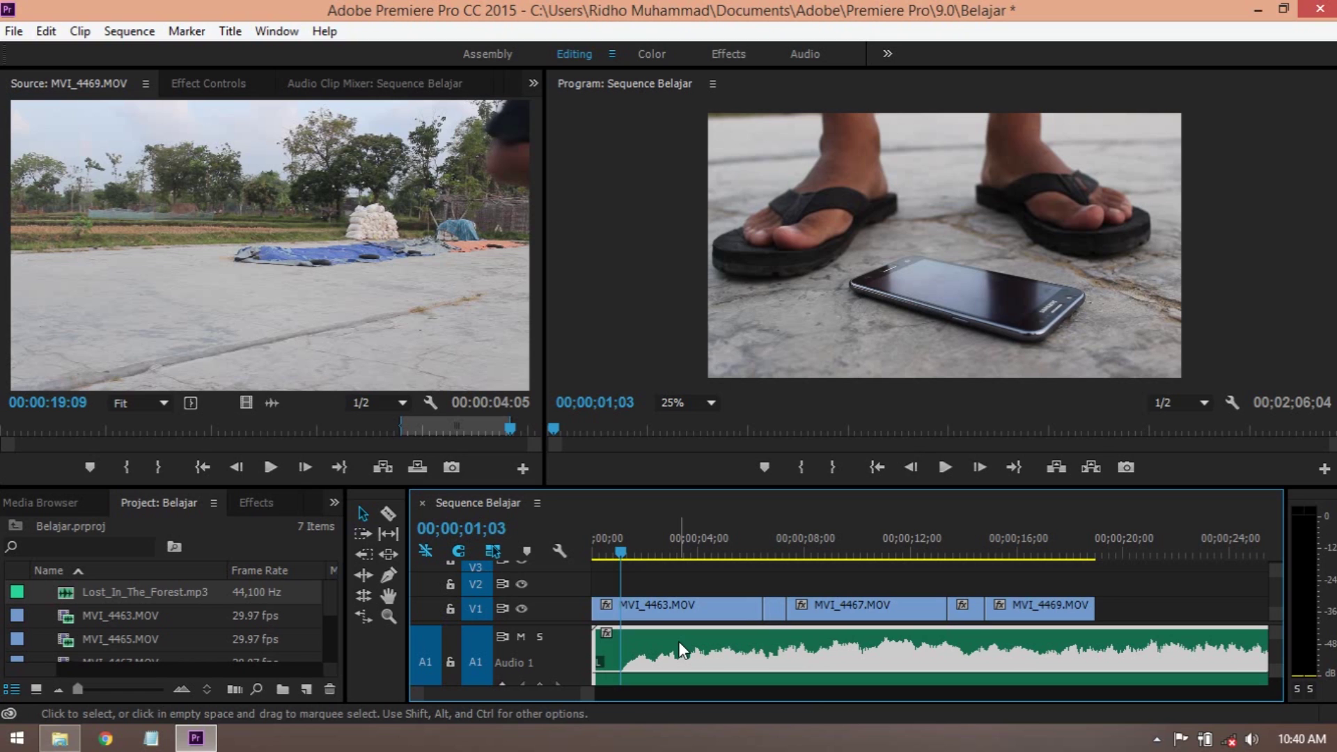
key(ctrl+k)
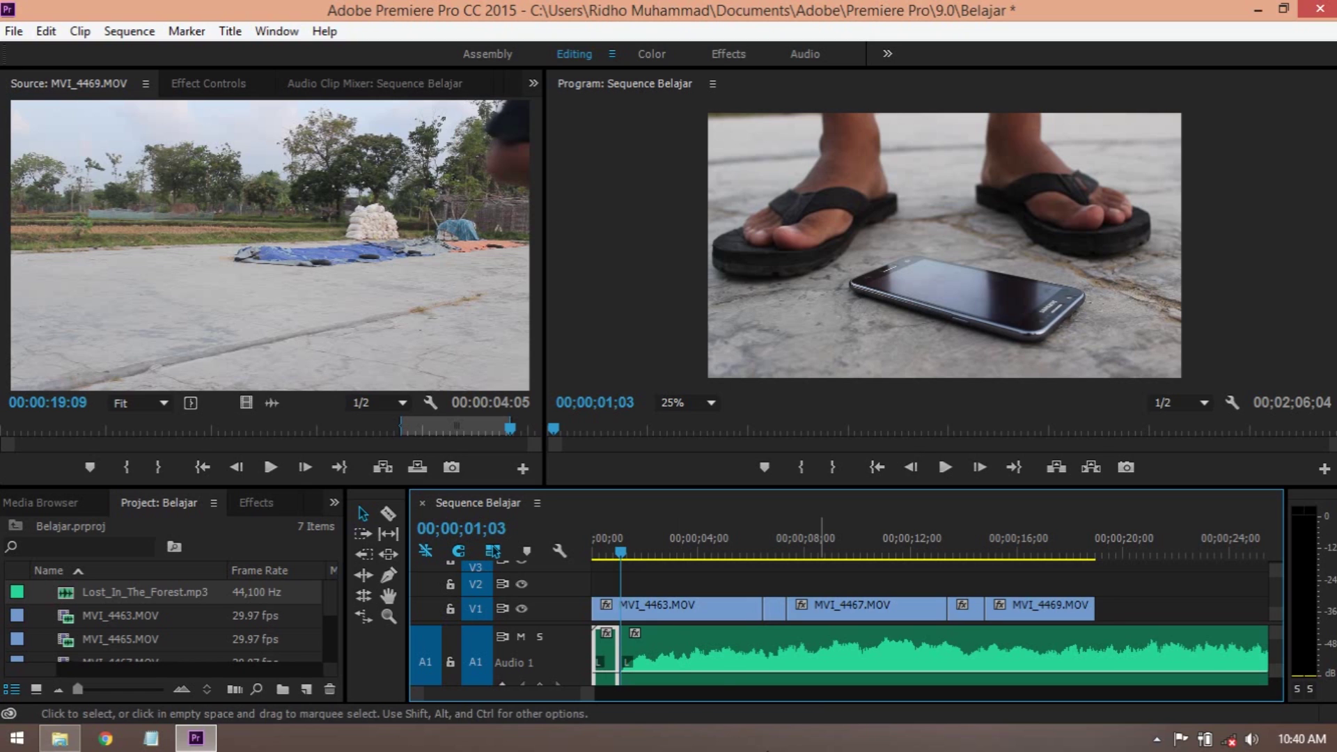
click(709, 651)
click(608, 651)
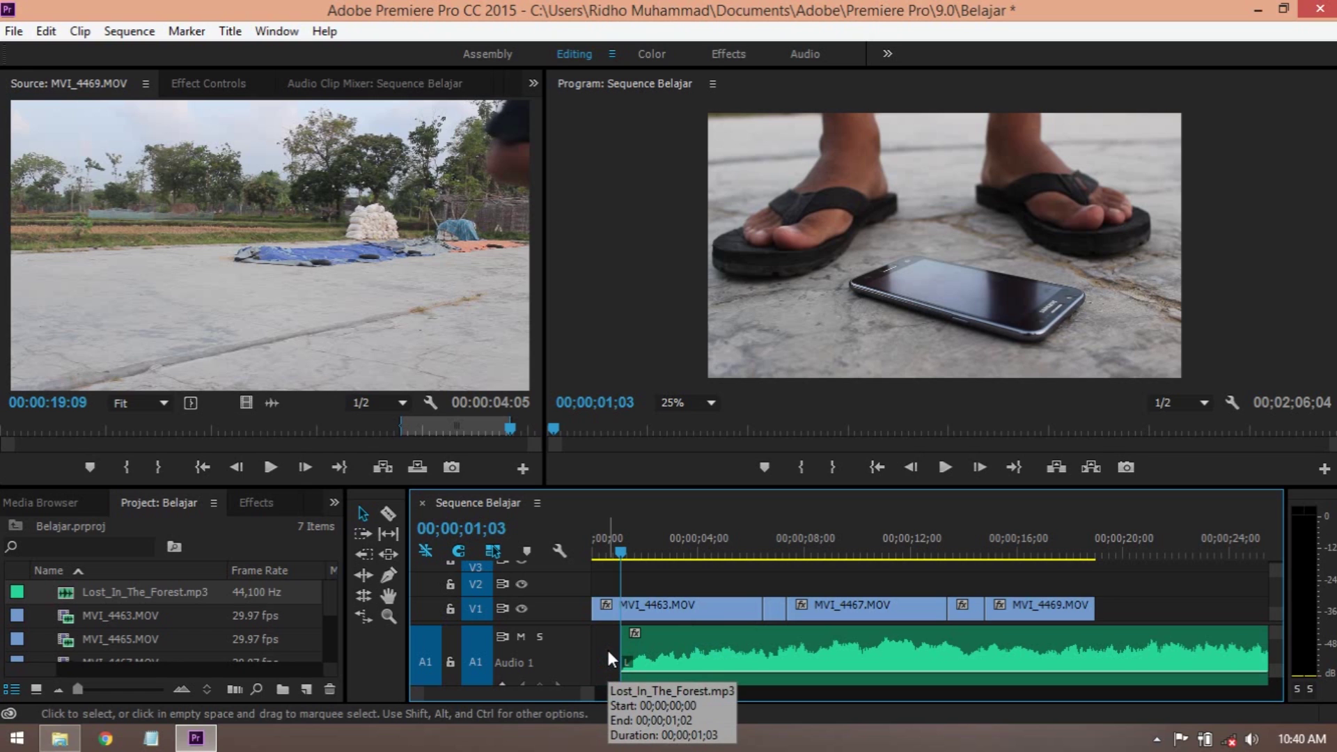
key(Delete)
click(671, 673)
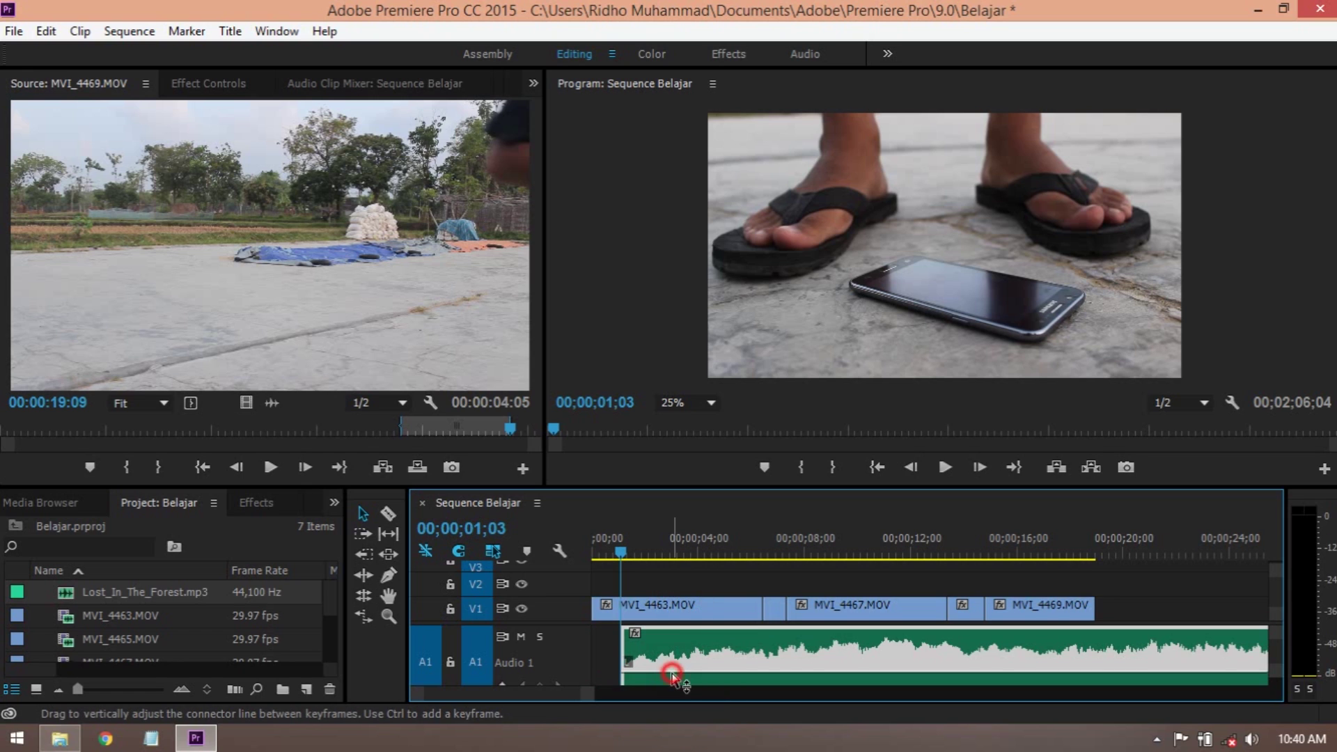
- Try splitting the MVI_4463.MOV clip on V1 at 00;00;01;03 and undo the cut
click(696, 612)
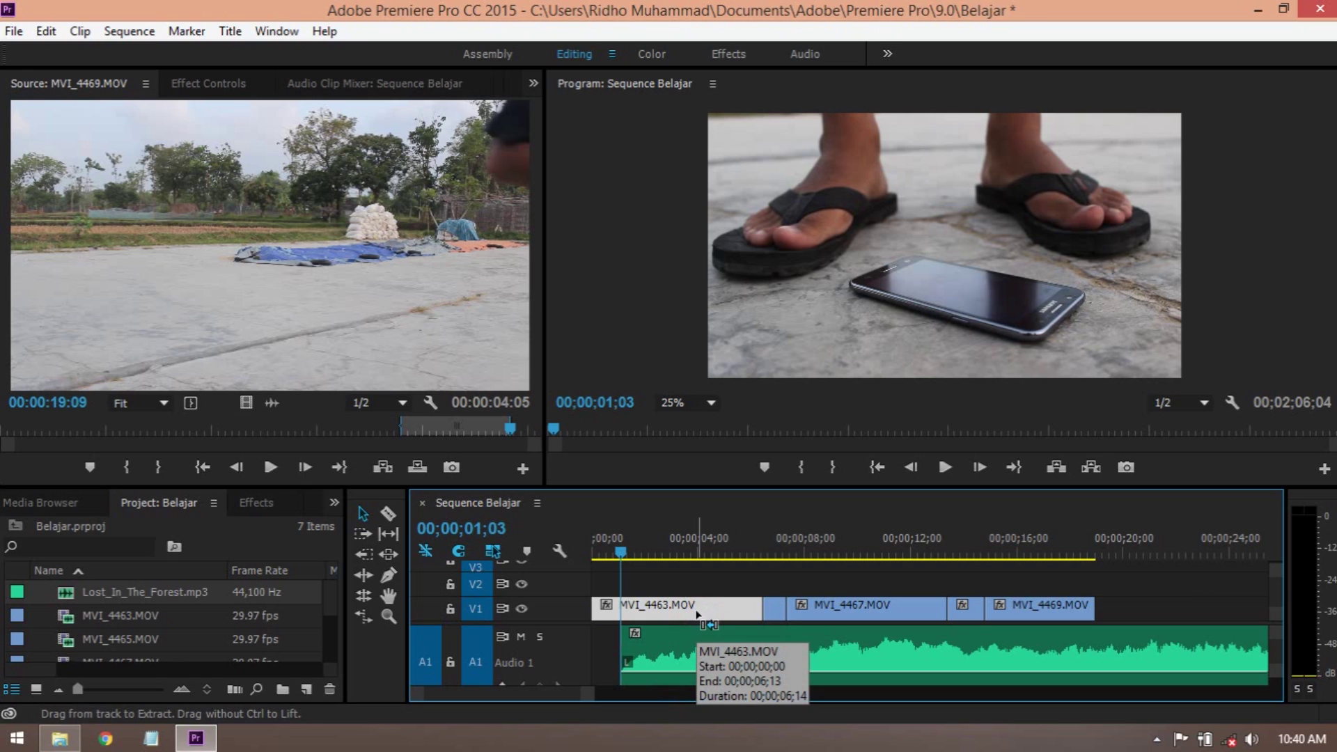
key(ctrl+k)
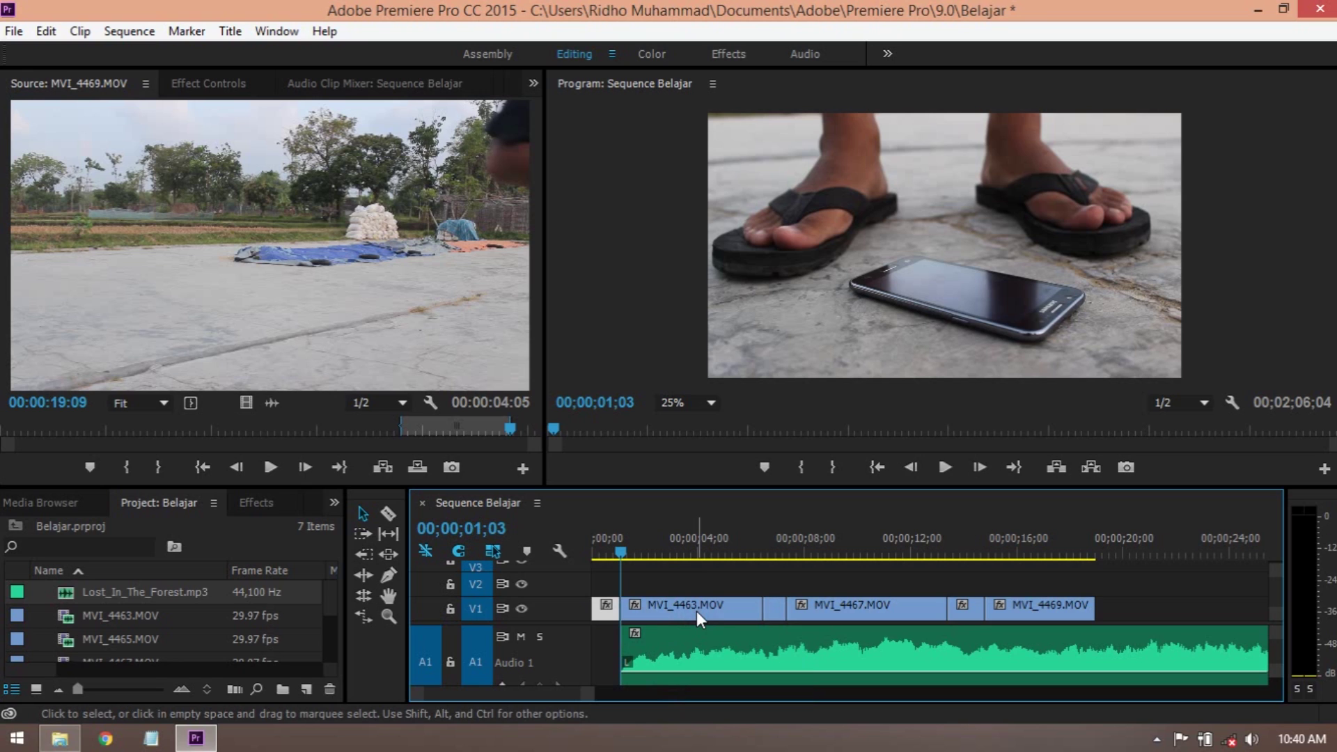
click(710, 580)
key(ctrl+z)
click(693, 580)
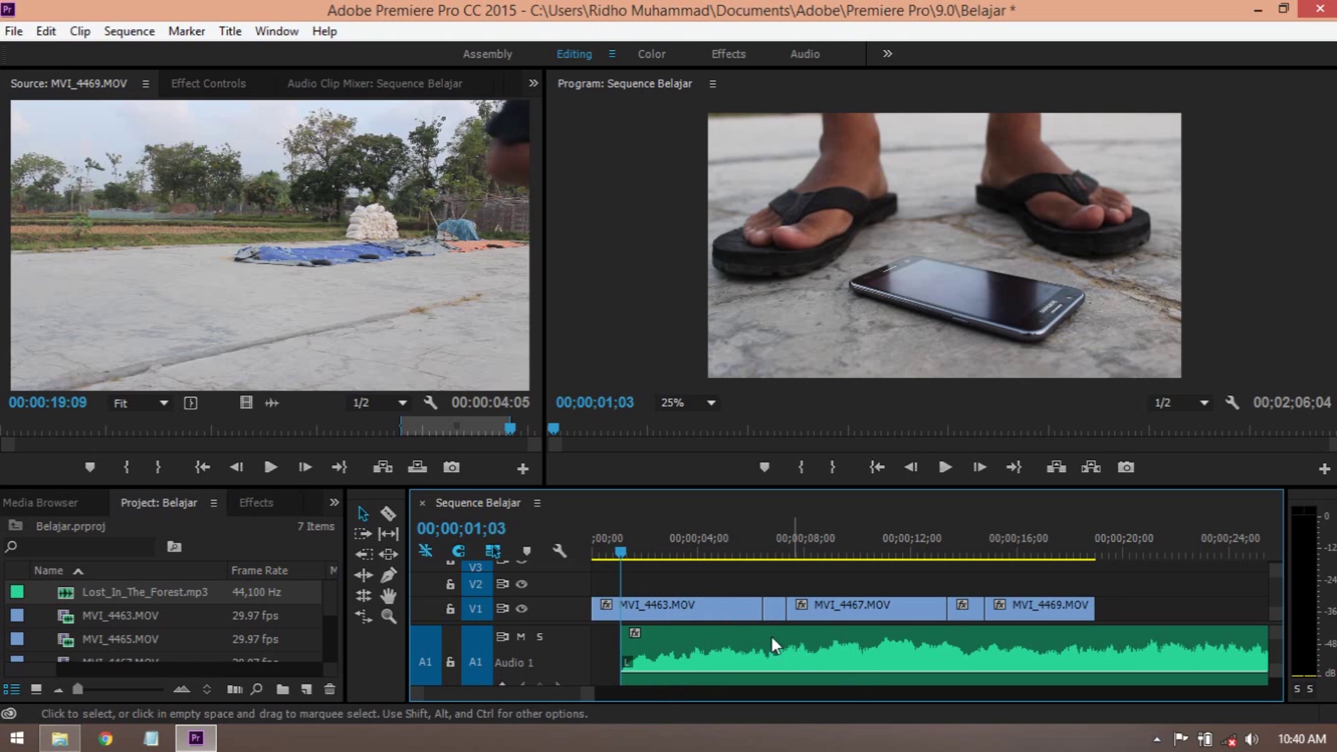
- Move all the video clips on V1 together so they start at 00;00;01;03, aligned with the beginning of the music
click(654, 579)
drag(654, 579, 1021, 606)
drag(702, 610, 718, 612)
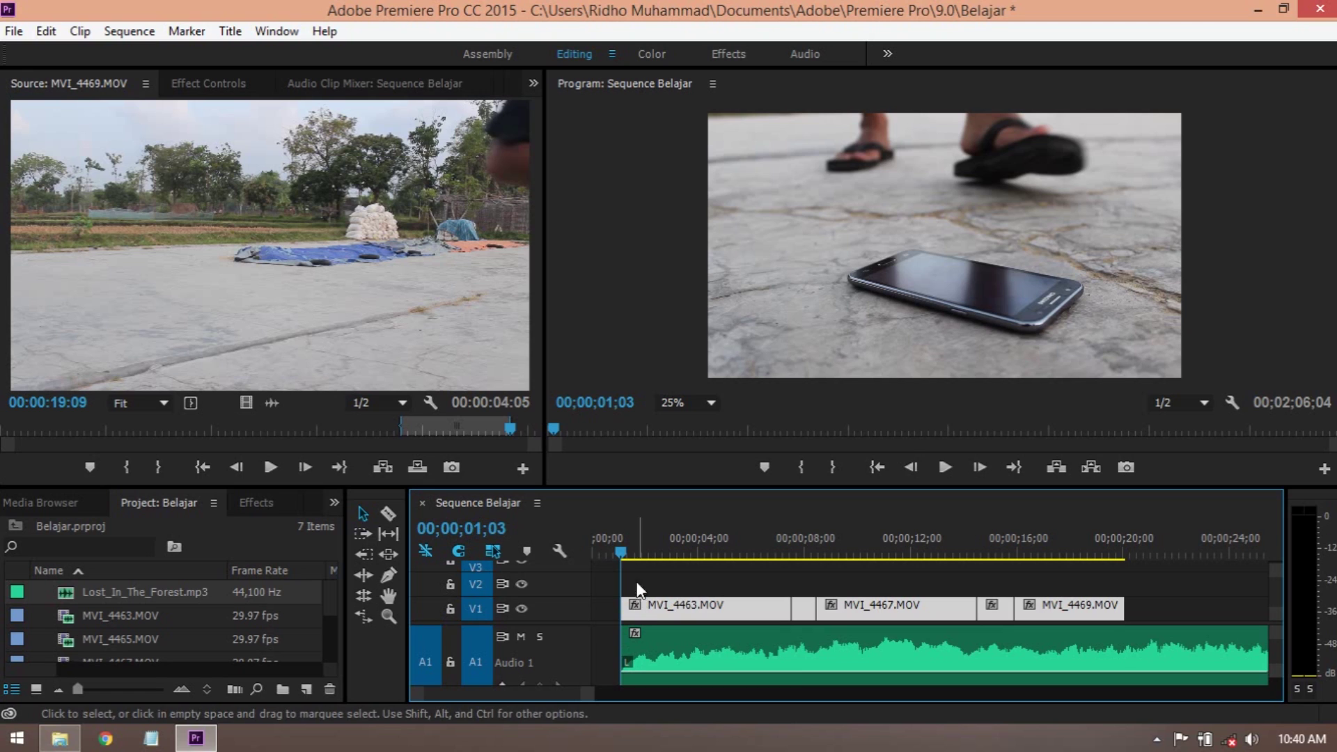
- Toggle snapping off and back on, and play the sequence from the start through the end of the MVI_4469.MOV clip
key(Home)
click(459, 549)
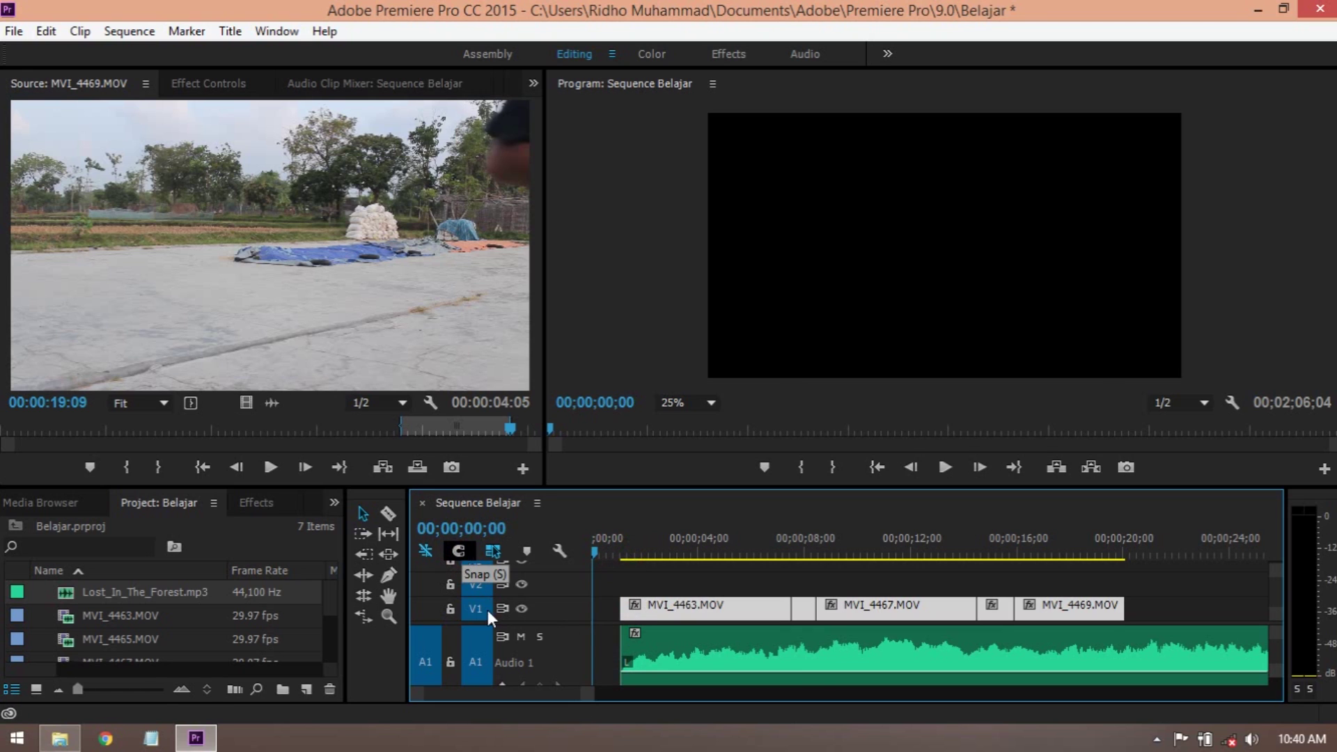
click(463, 550)
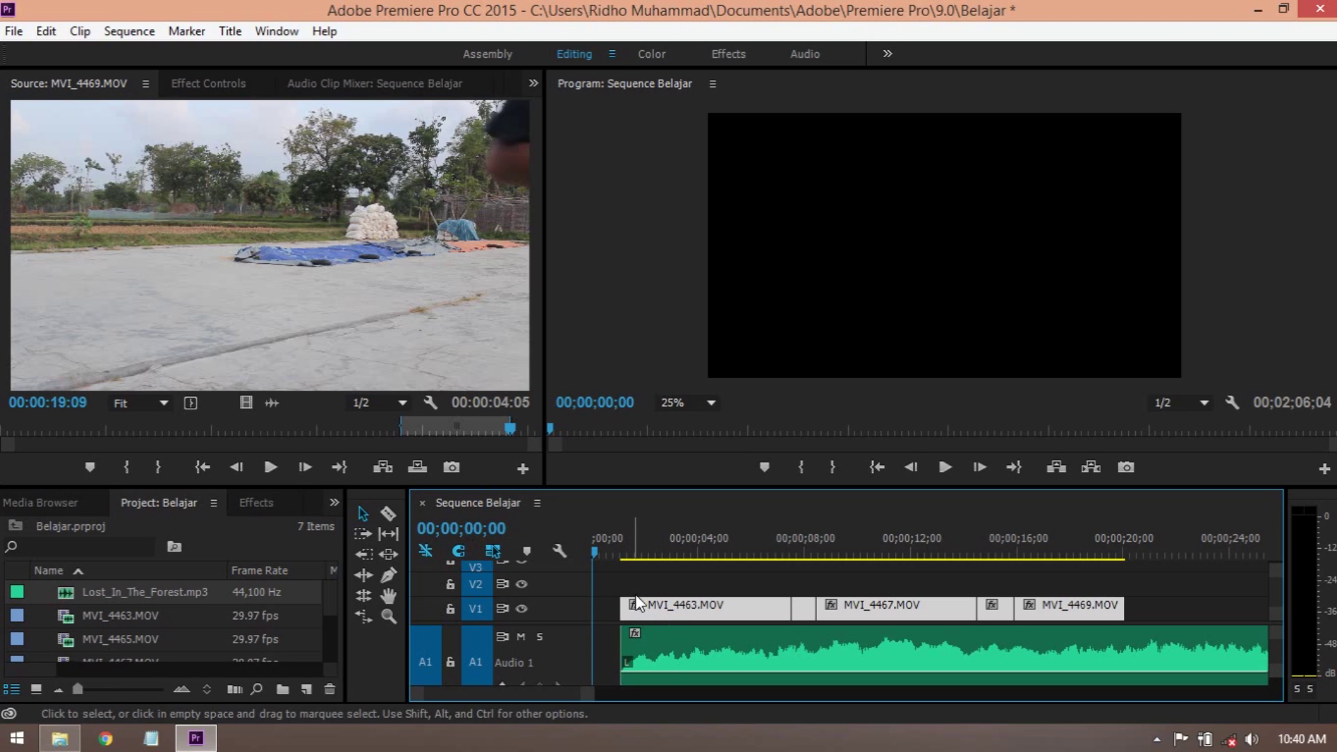
mouse_move(748, 613)
mouse_down()
mouse_move(698, 609)
mouse_move(727, 612)
mouse_up()
key(space)
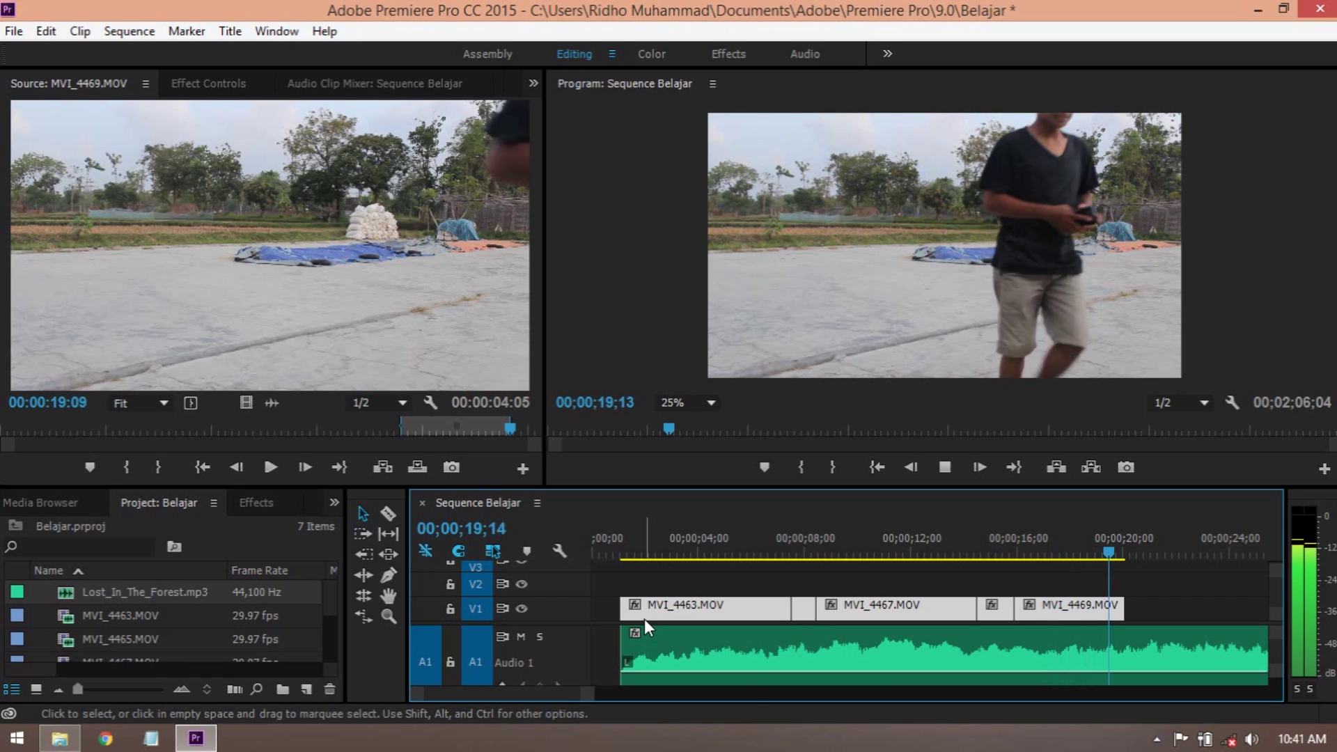
key(space)
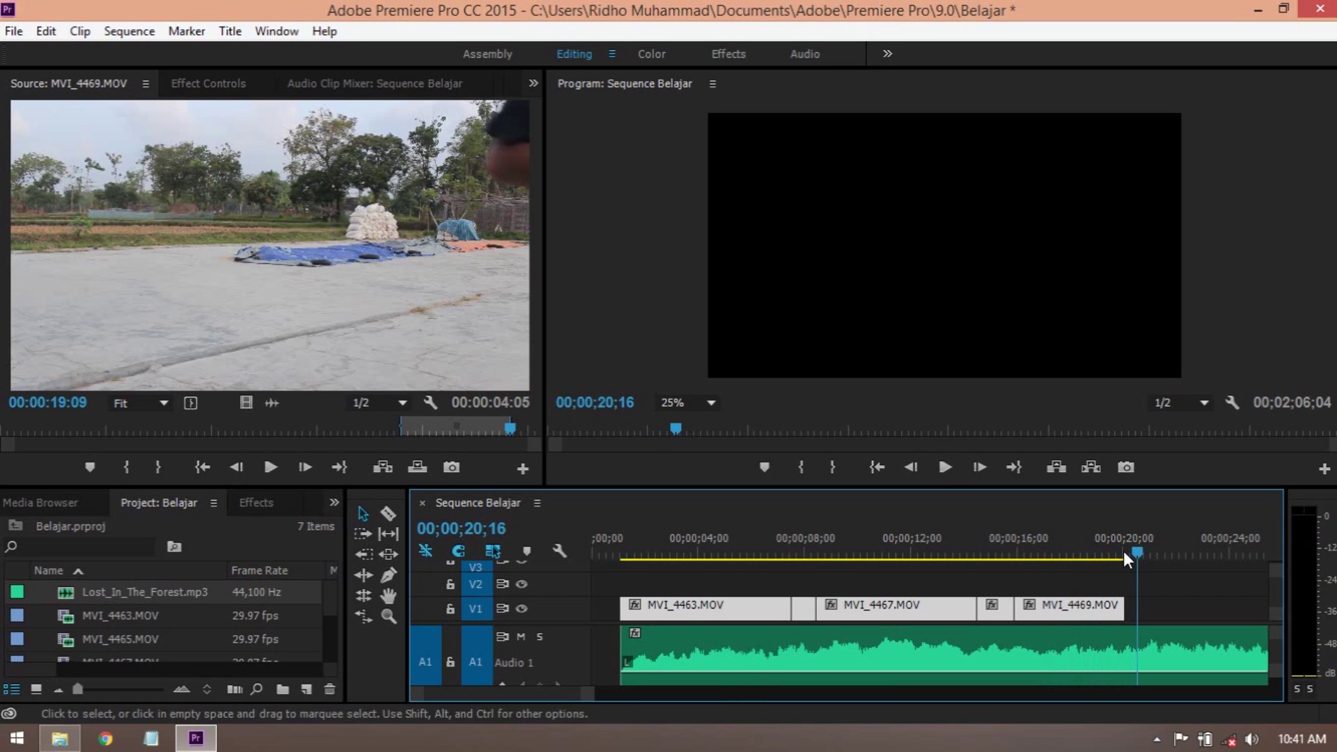
- Split the music on A1 at 00;00;20;03, where the MVI_4469.MOV clip ends, and delete the remaining music after the cut
drag(1130, 543, 1126, 541)
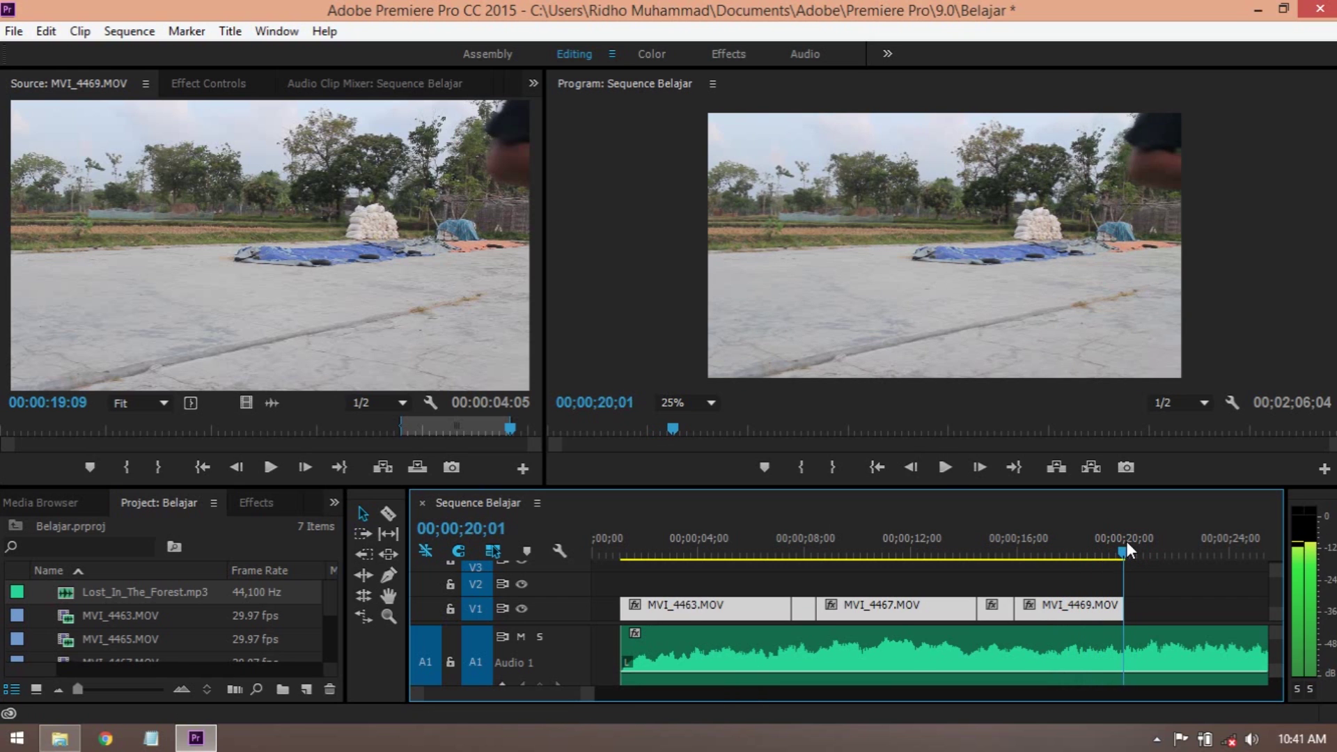
drag(594, 700, 562, 704)
drag(931, 551, 977, 553)
click(1026, 653)
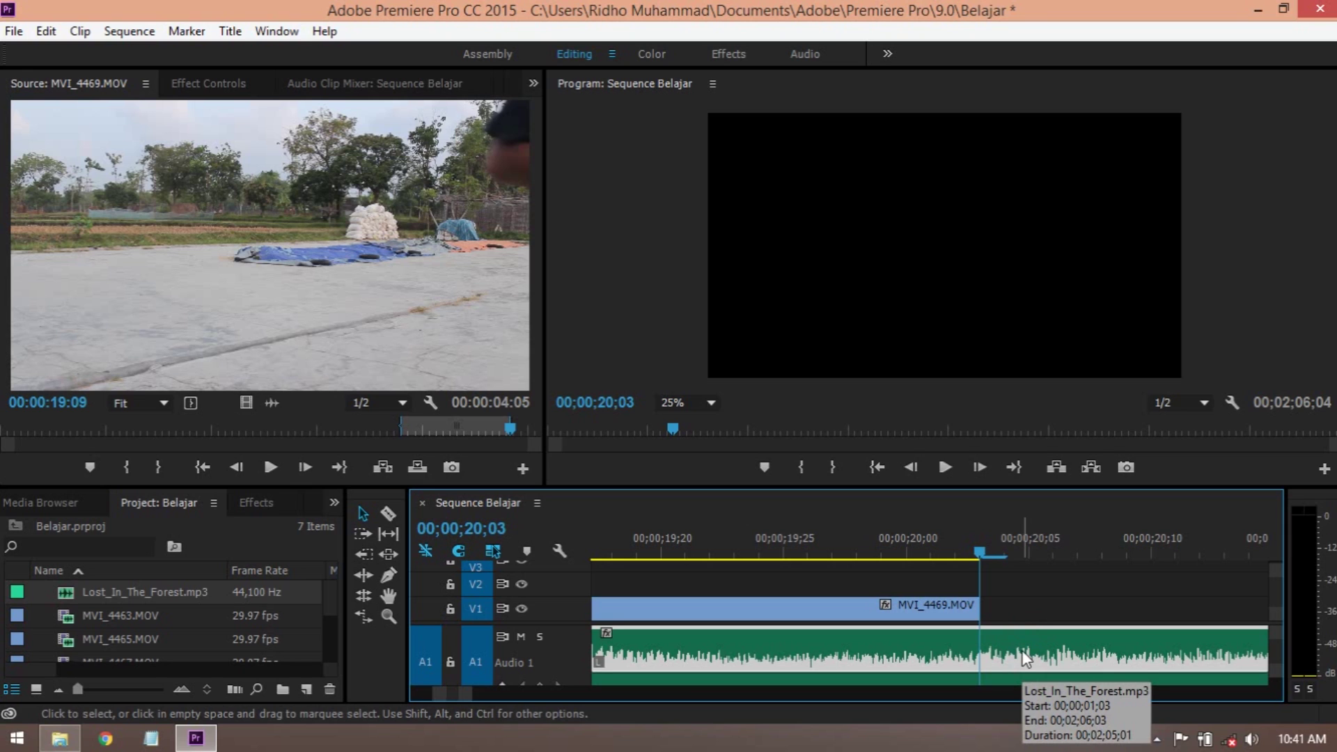
key(ctrl+k)
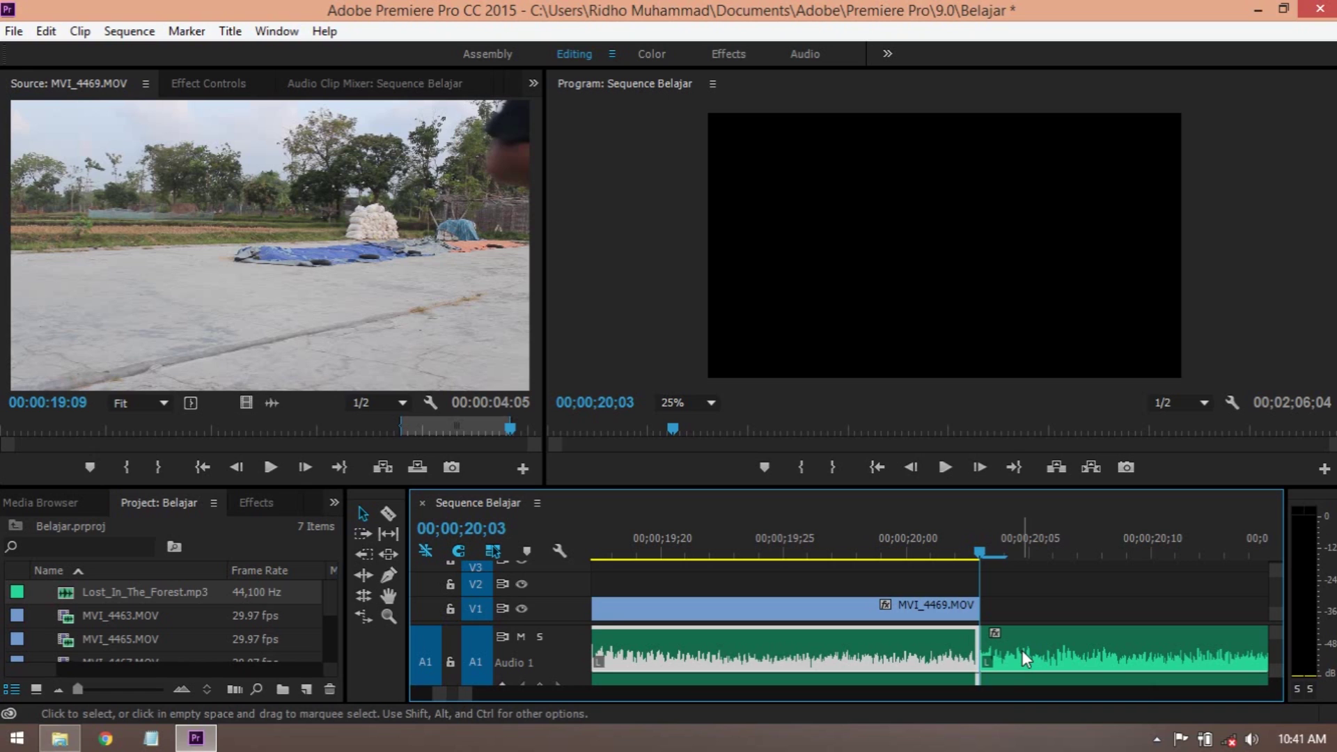
click(1022, 650)
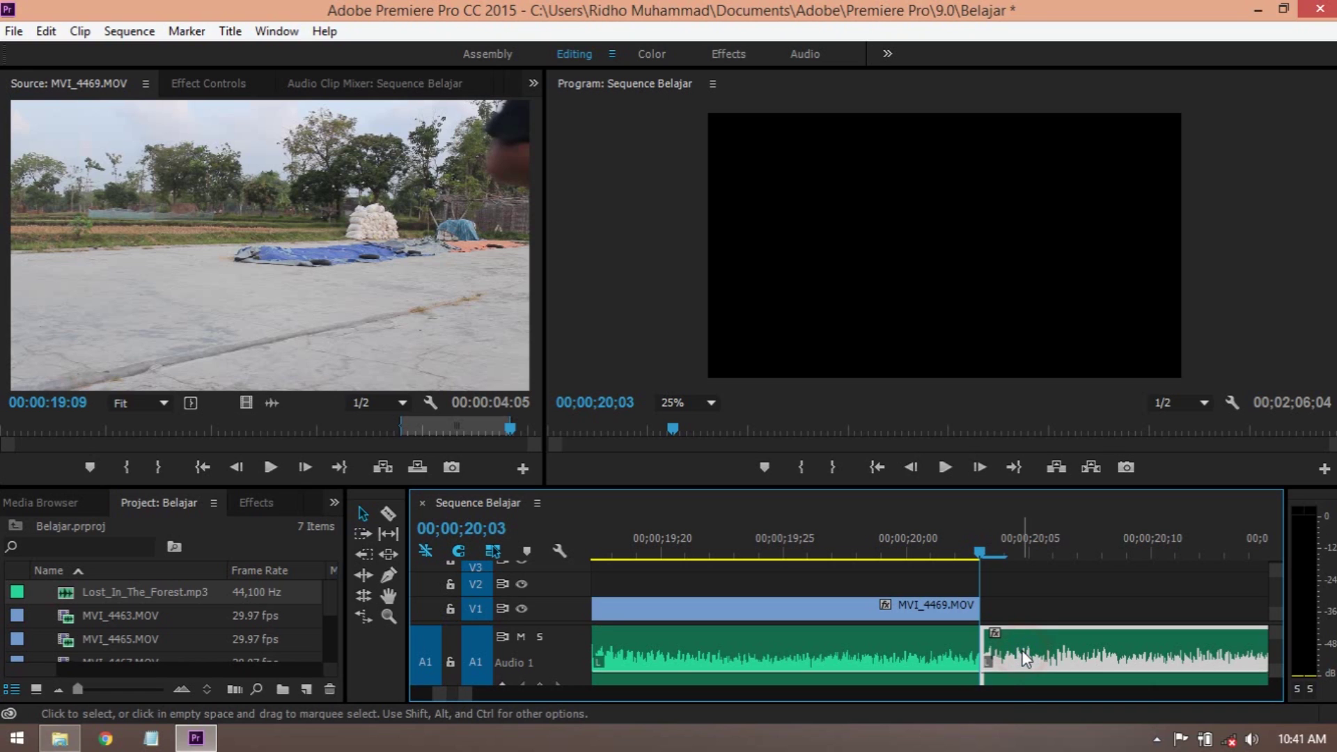
key(Delete)
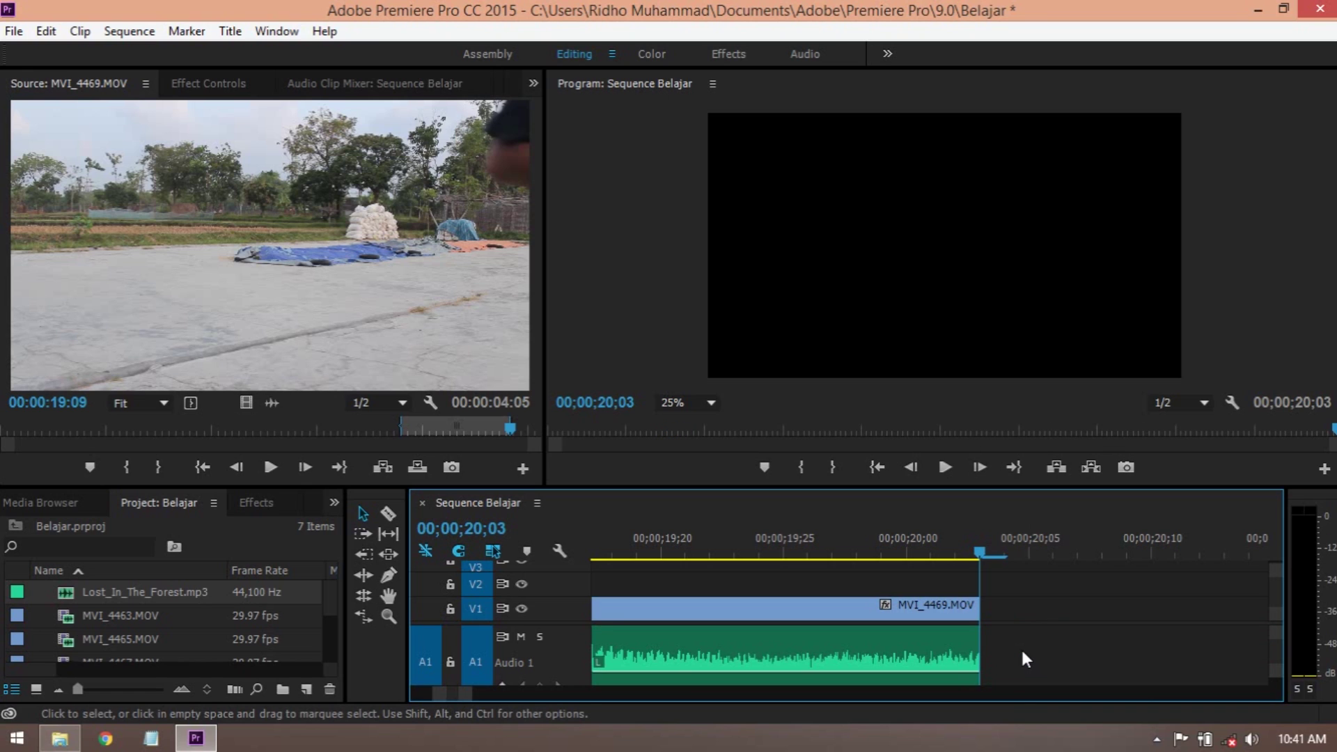
- Place the playhead at 00;00;00;11 and create a new title named mempersembahkan with the default video settings
drag(472, 703, 586, 695)
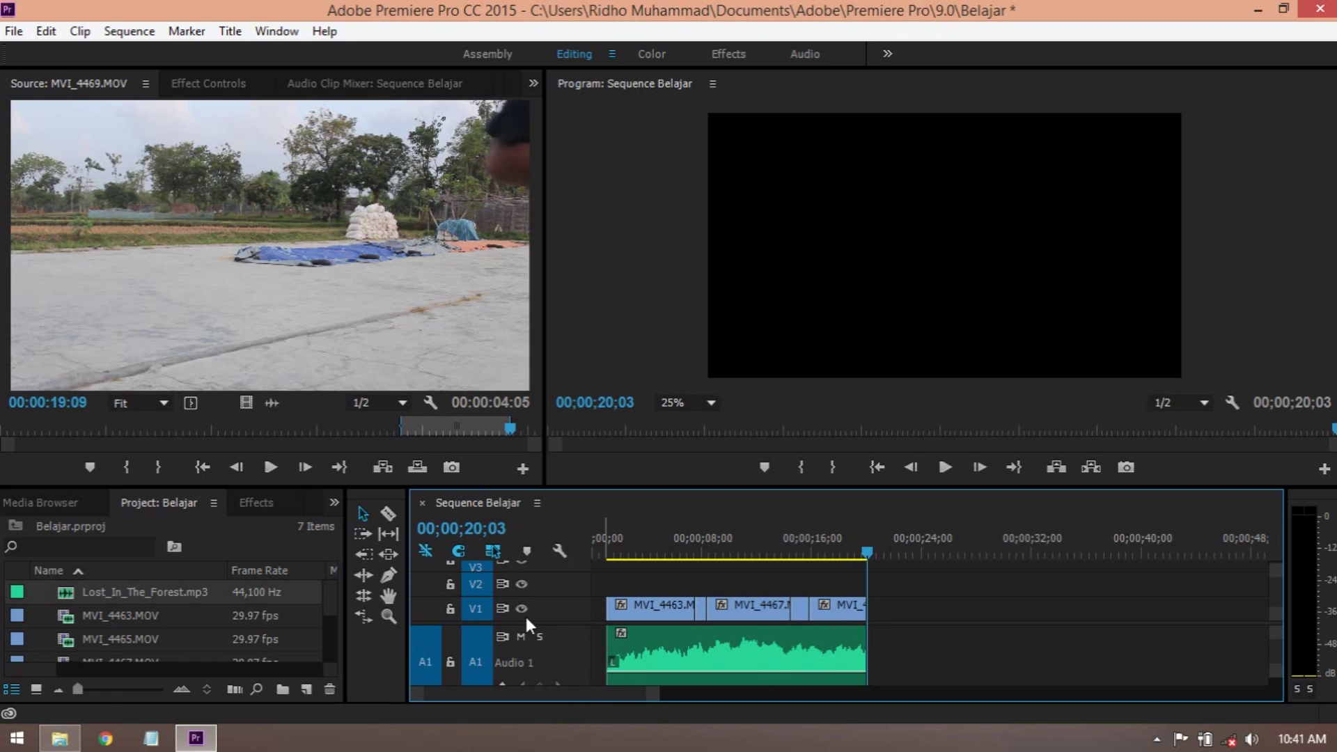
drag(649, 549, 597, 545)
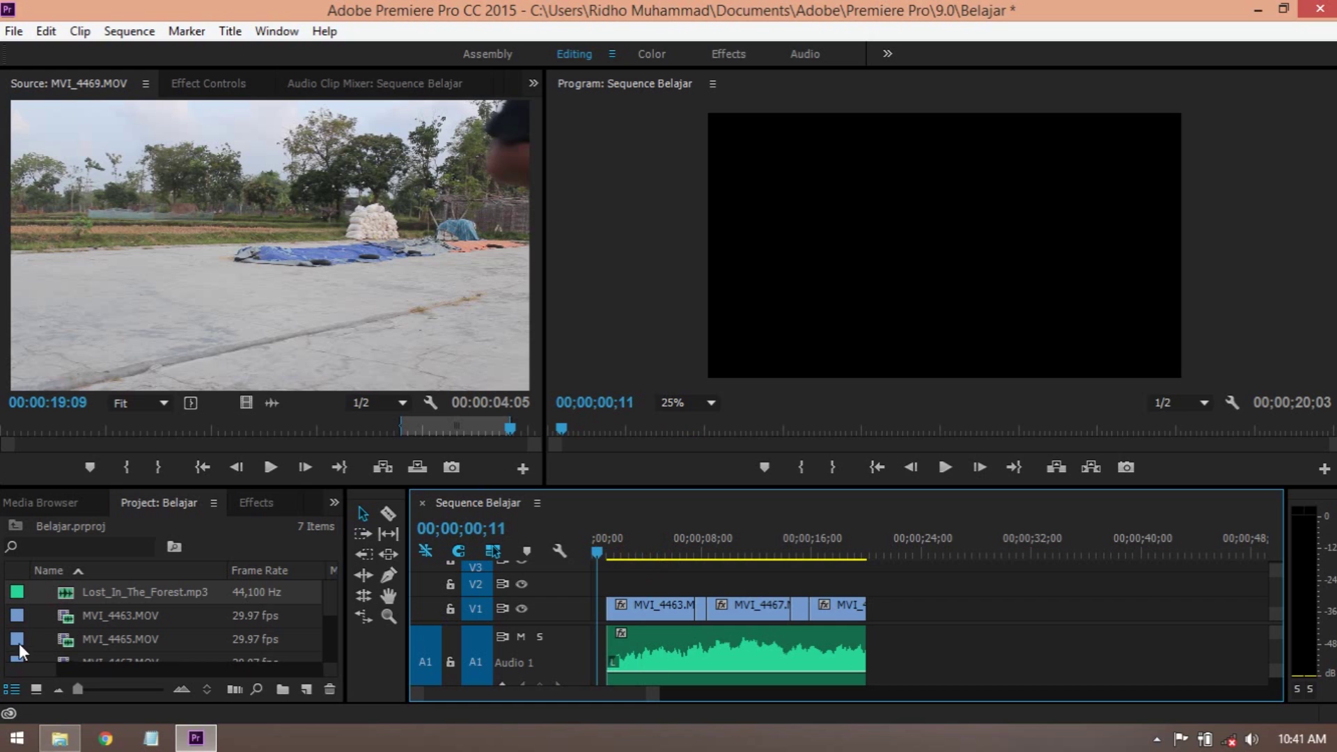
right_click(43, 634)
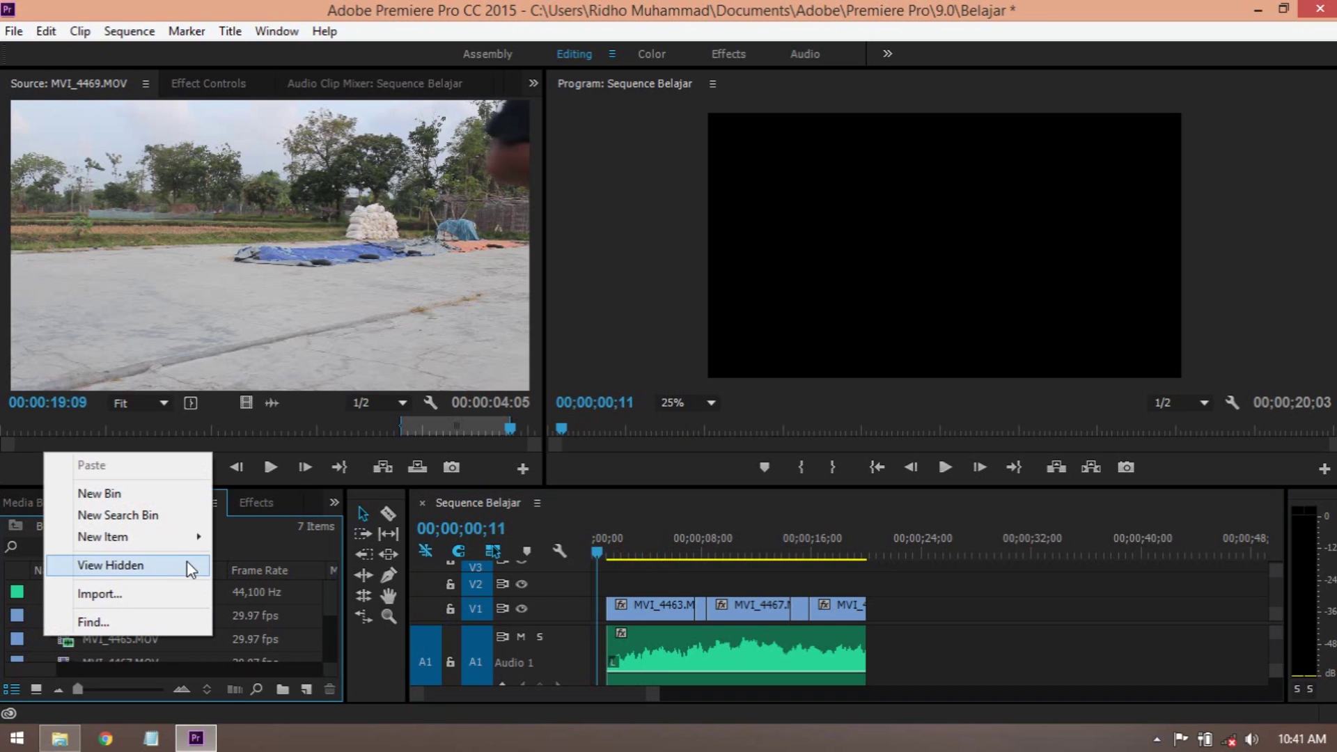
mouse_move(179, 547)
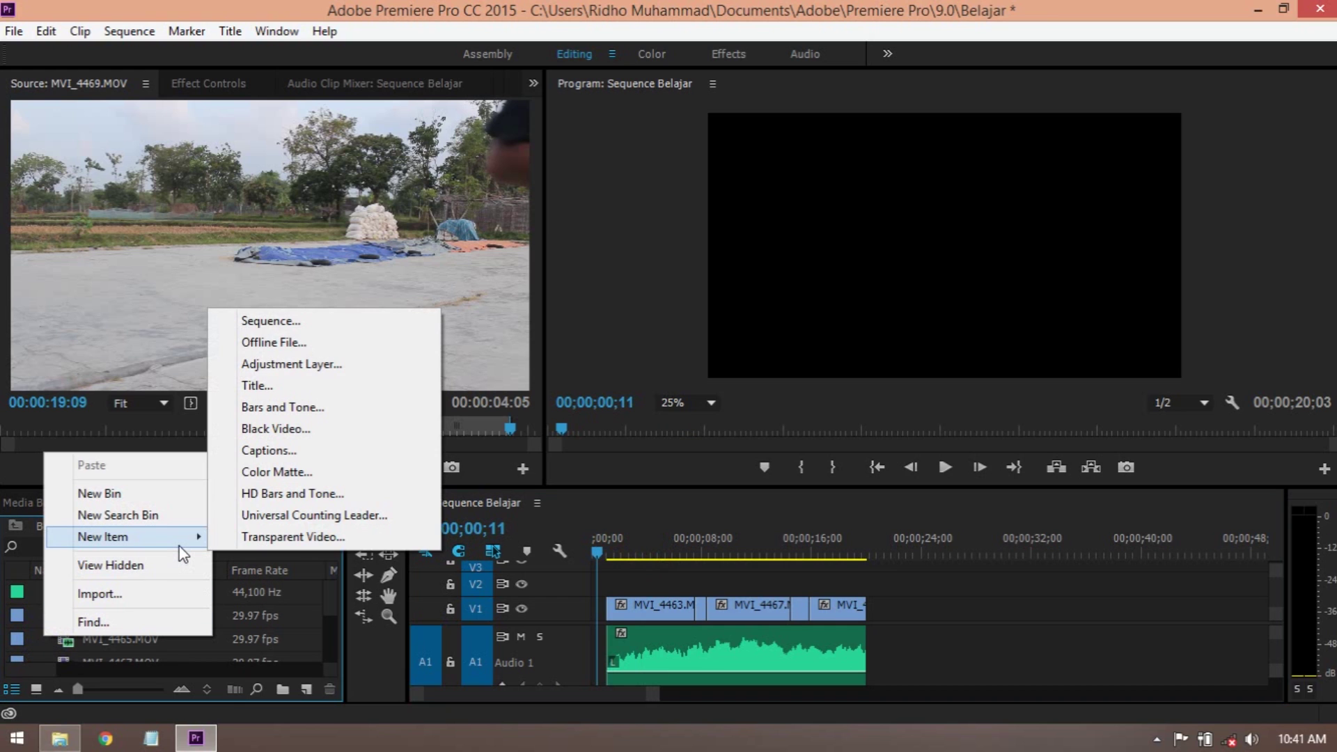
click(294, 386)
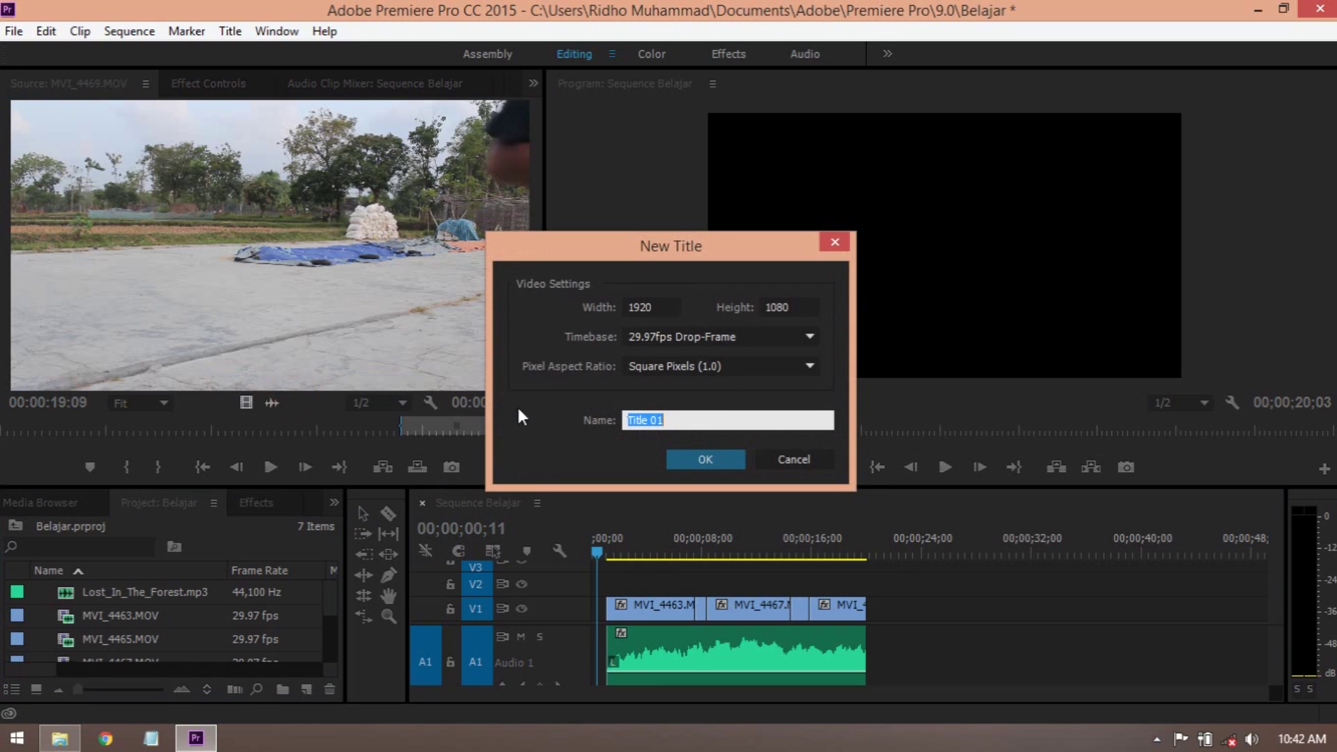
text(mempersembahkan)
key(Return)
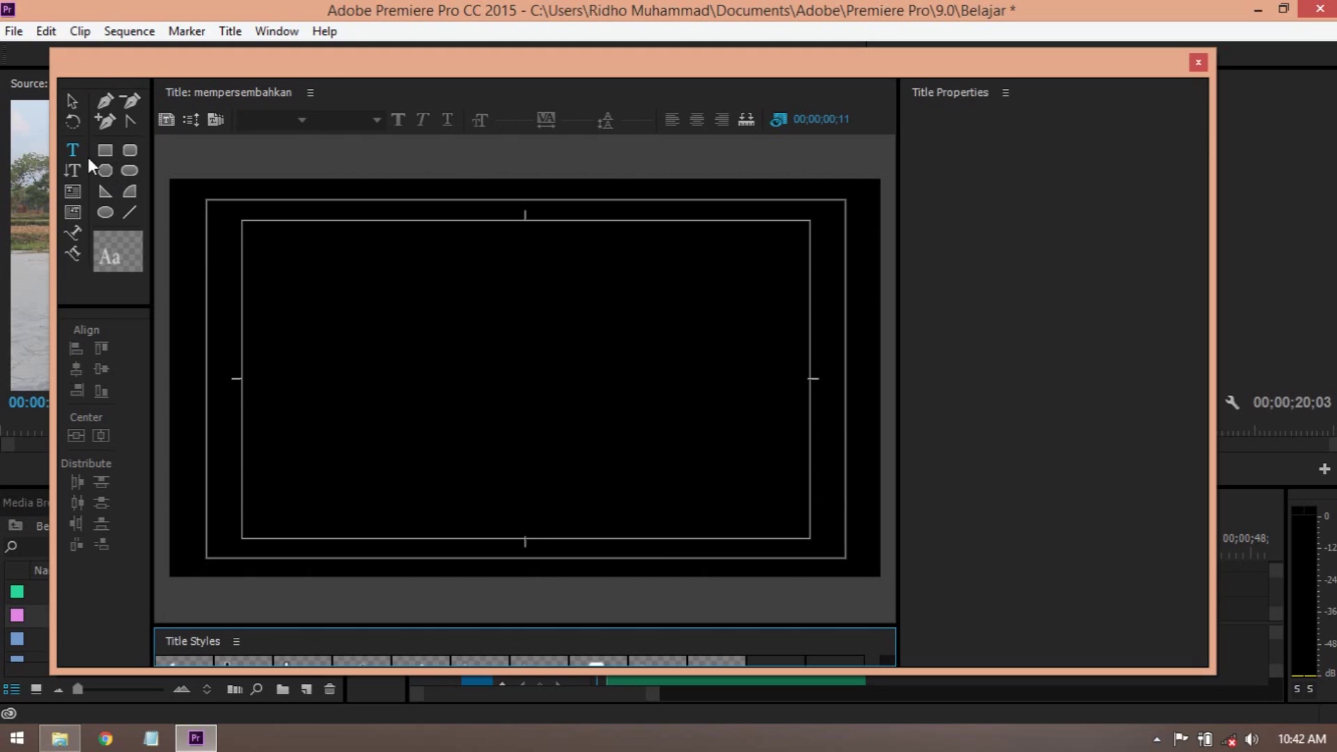
- Add the text "mempersembahkan" starting near the center of the title canvas
click(74, 151)
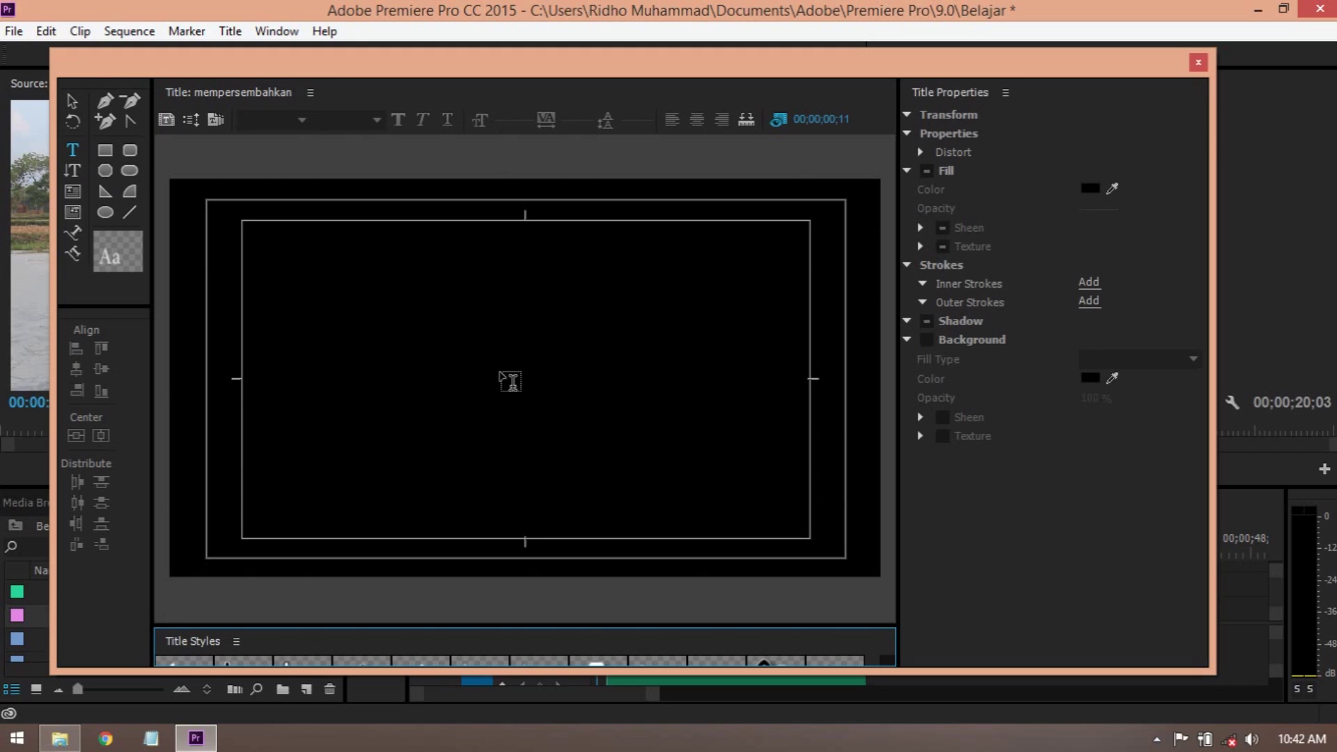
click(514, 376)
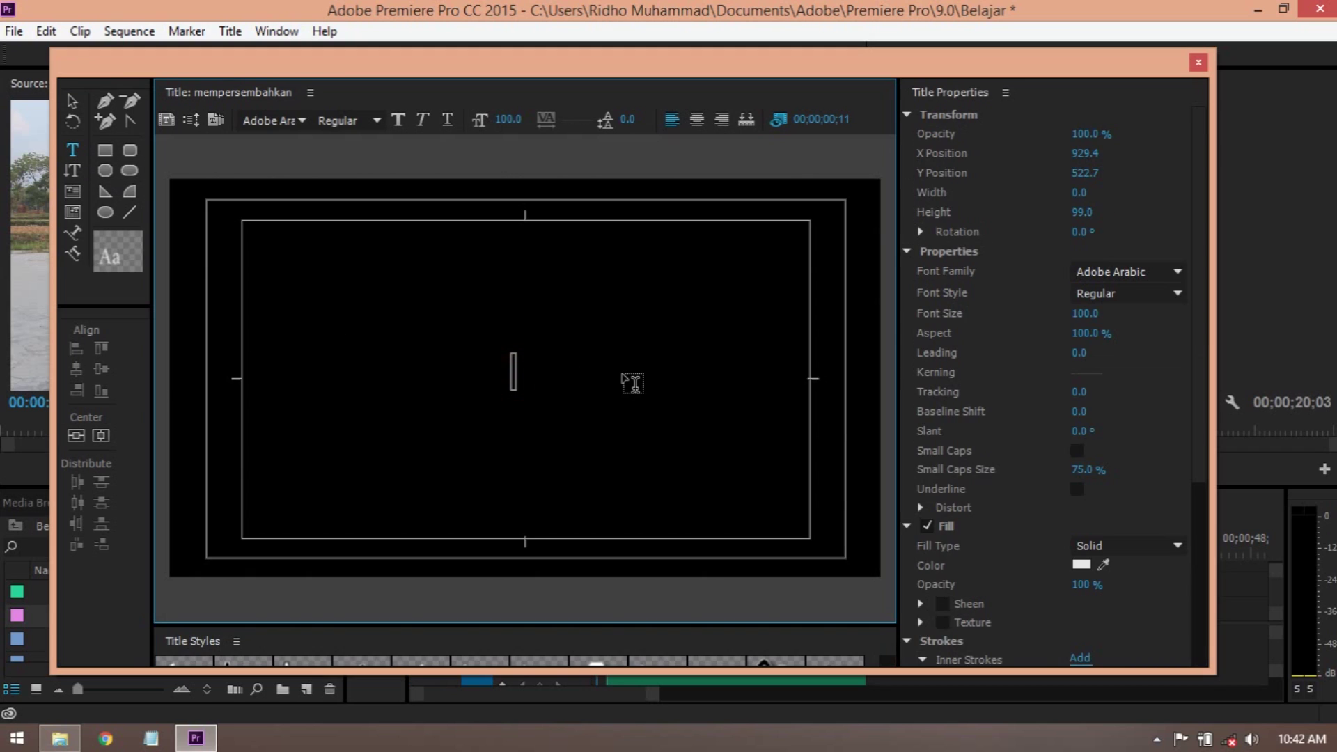
text(memper)
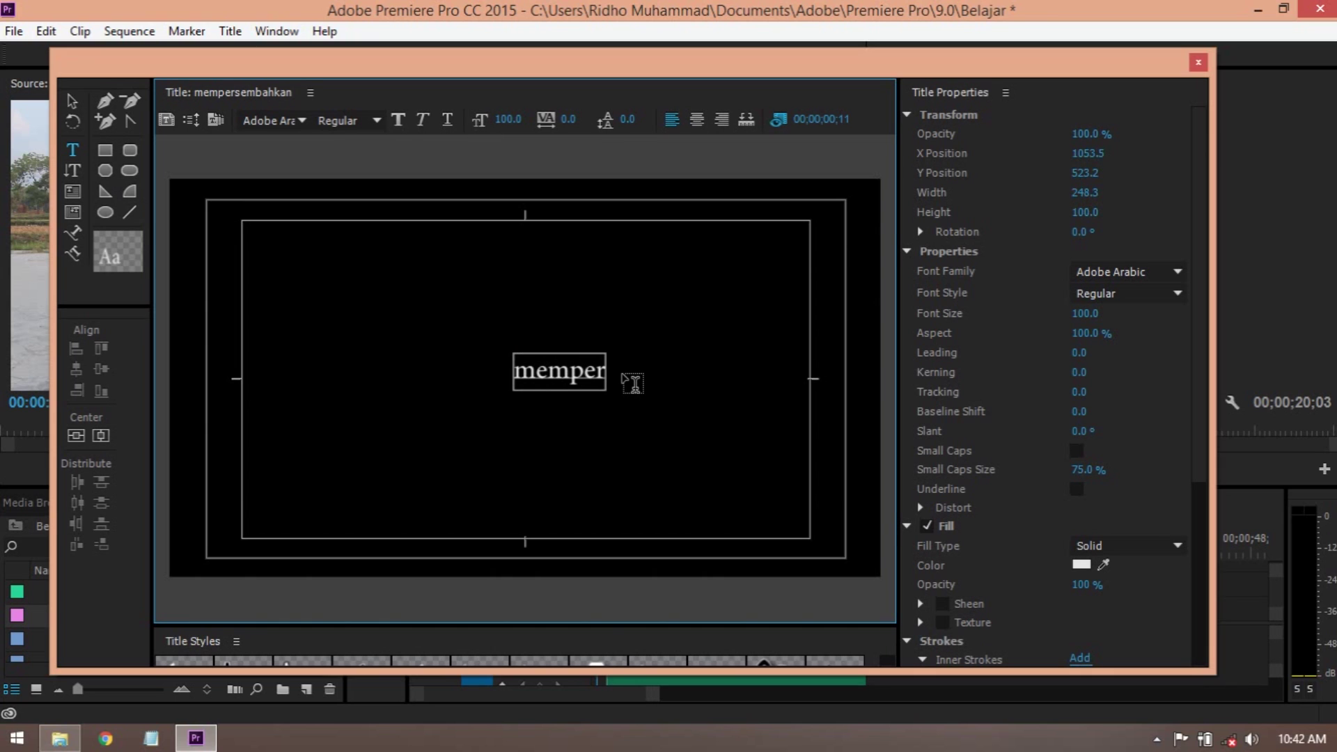
text(sembahkan)
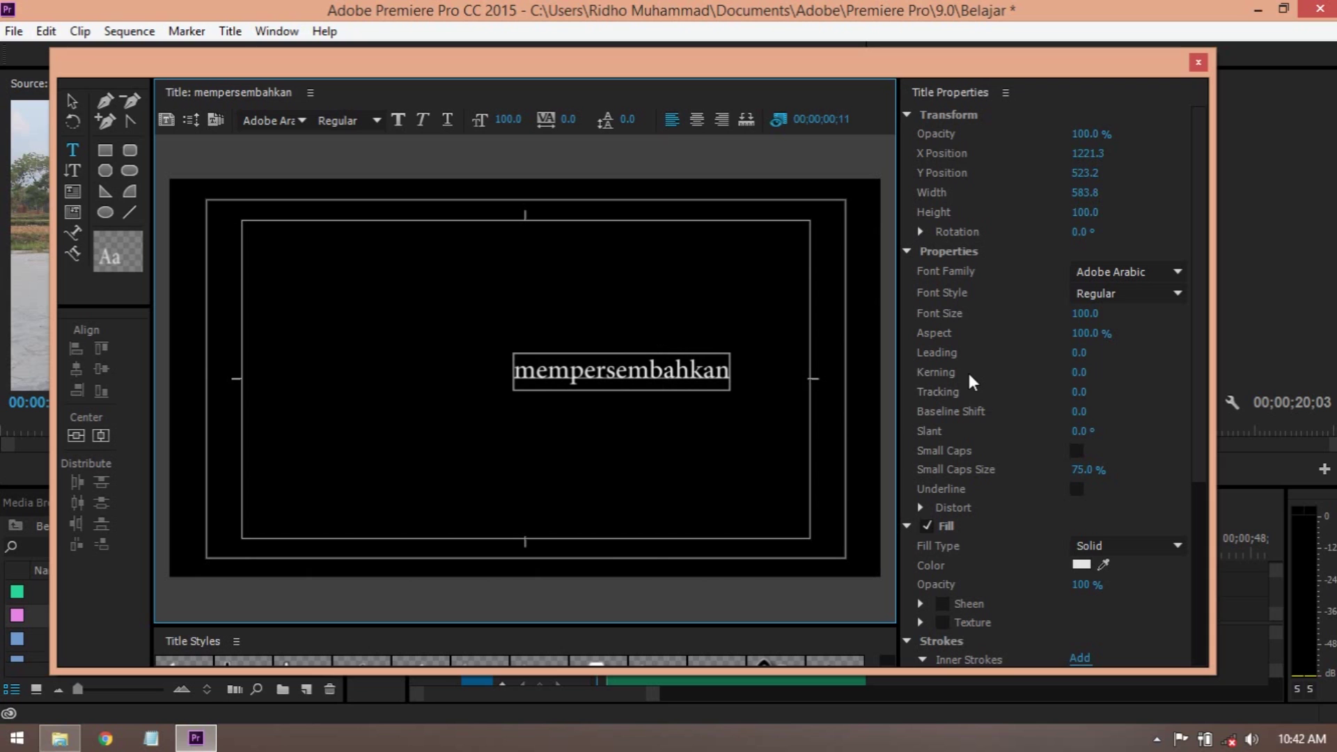
- Change the font family of the entire "mempersembahkan" text to Galano Grotesque DEMO
key(ctrl+a)
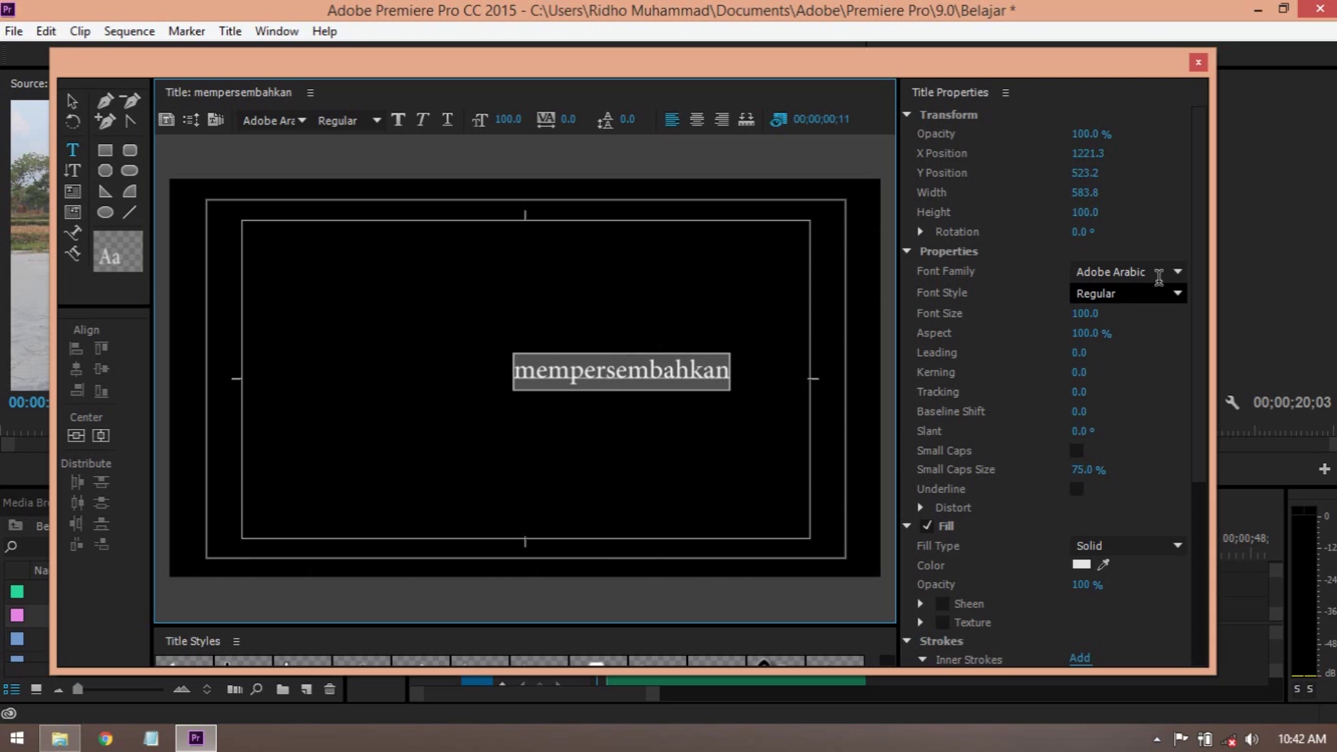
click(1178, 272)
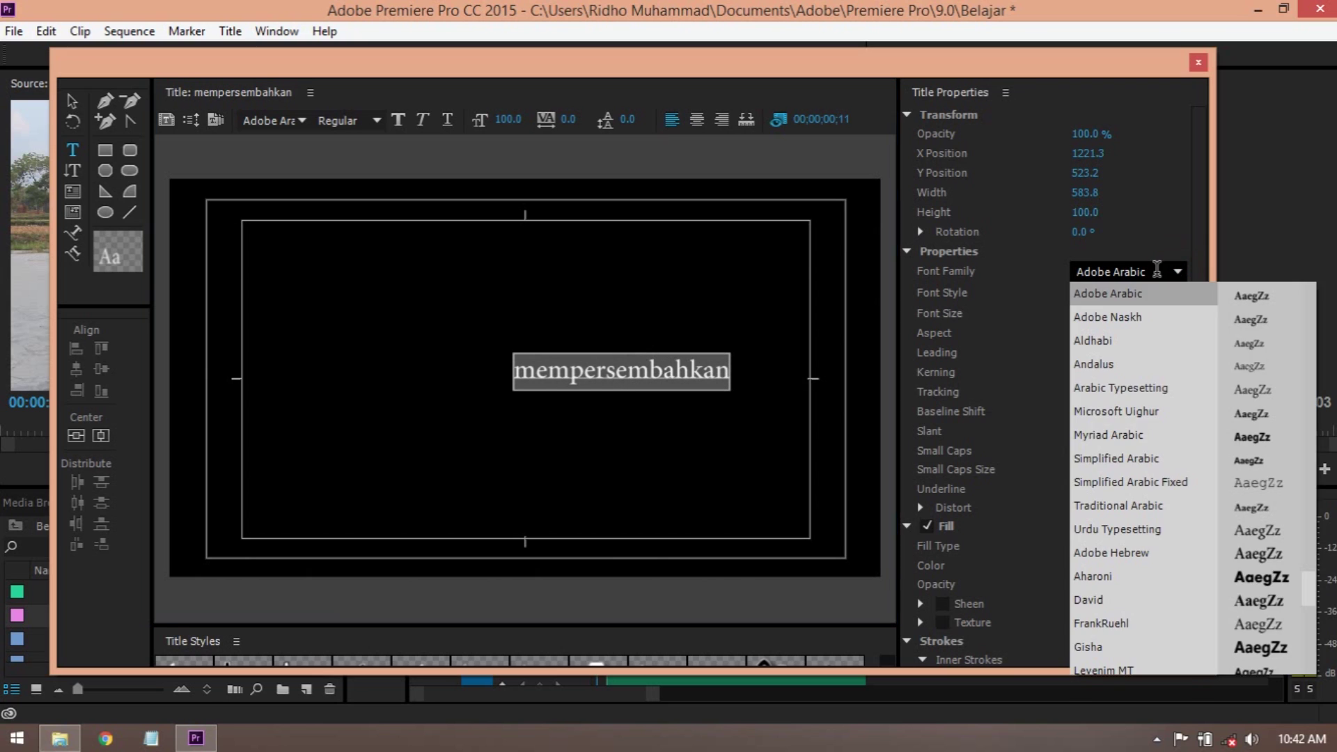
click(1157, 270)
text(Galano Grotesque)
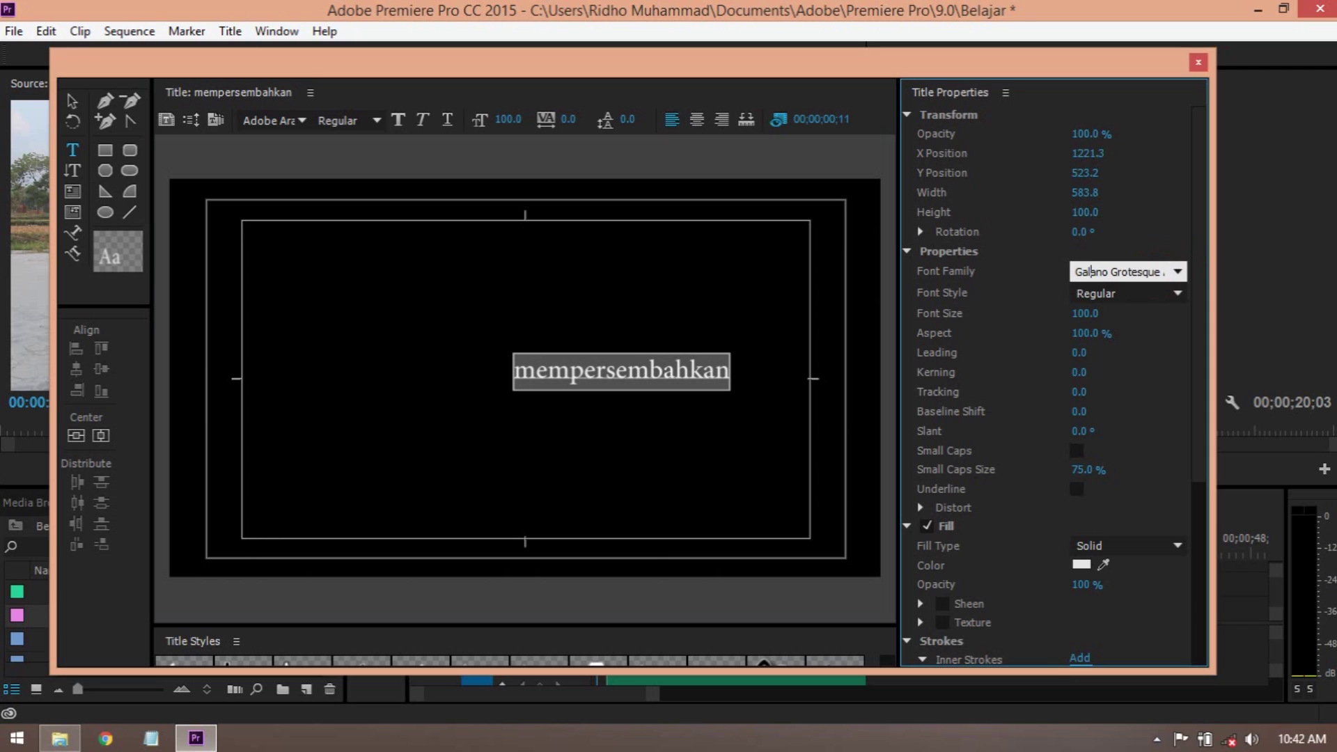
click(1178, 271)
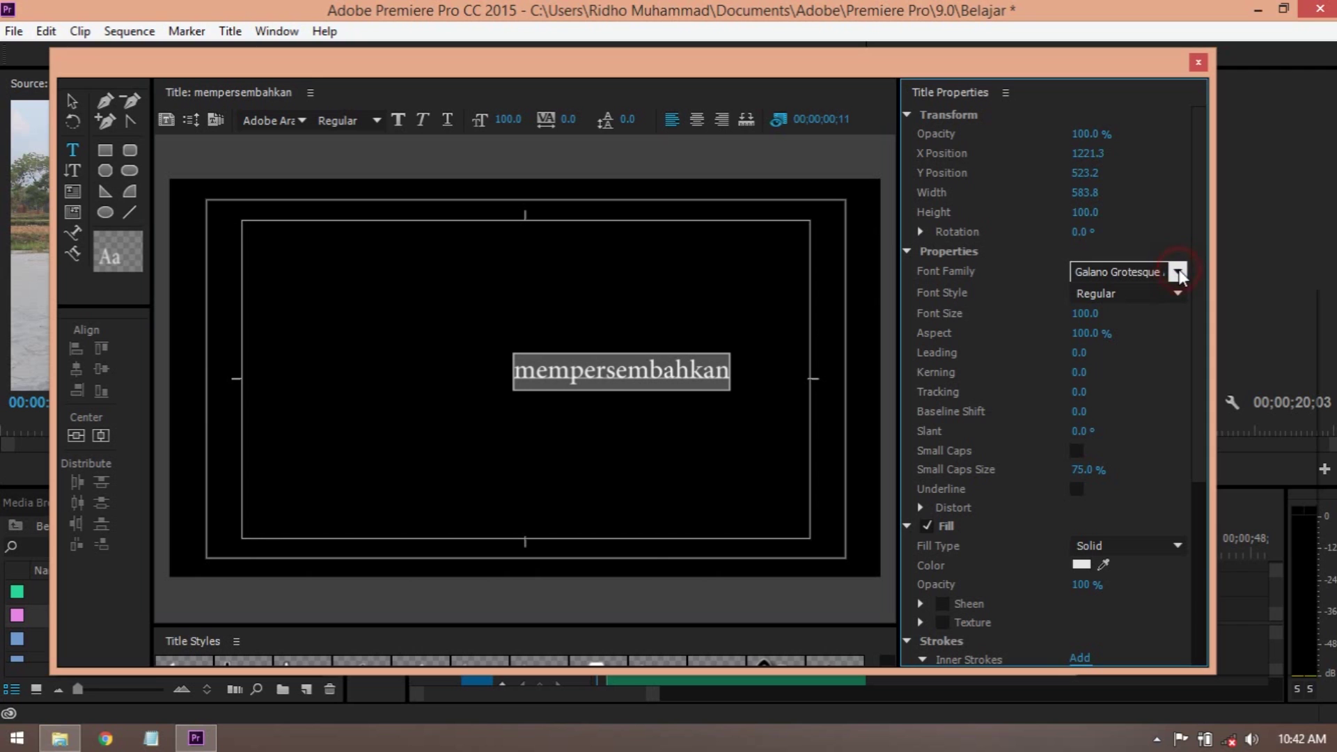
click(1182, 315)
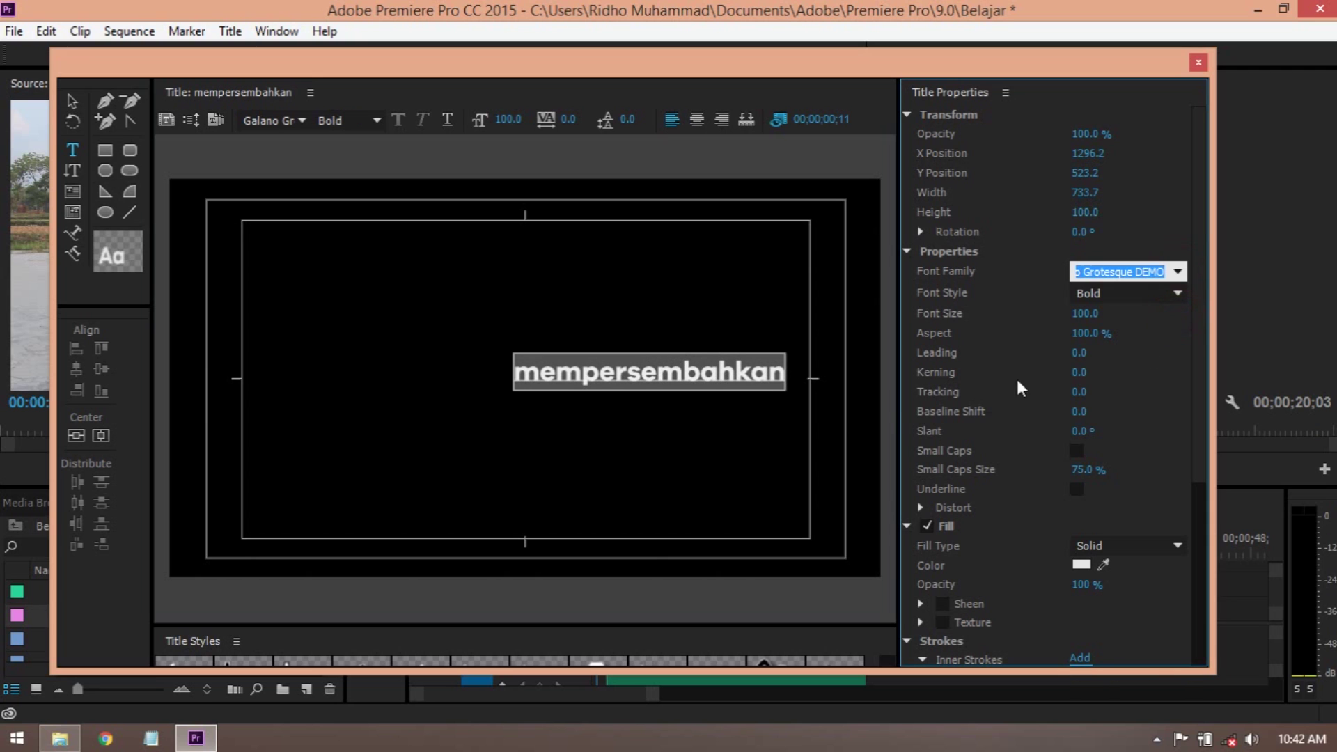
- Move the "mempersembahkan" text up to about X 1330.8, Y 337.0 in the title frame
click(72, 101)
drag(397, 67, 420, 67)
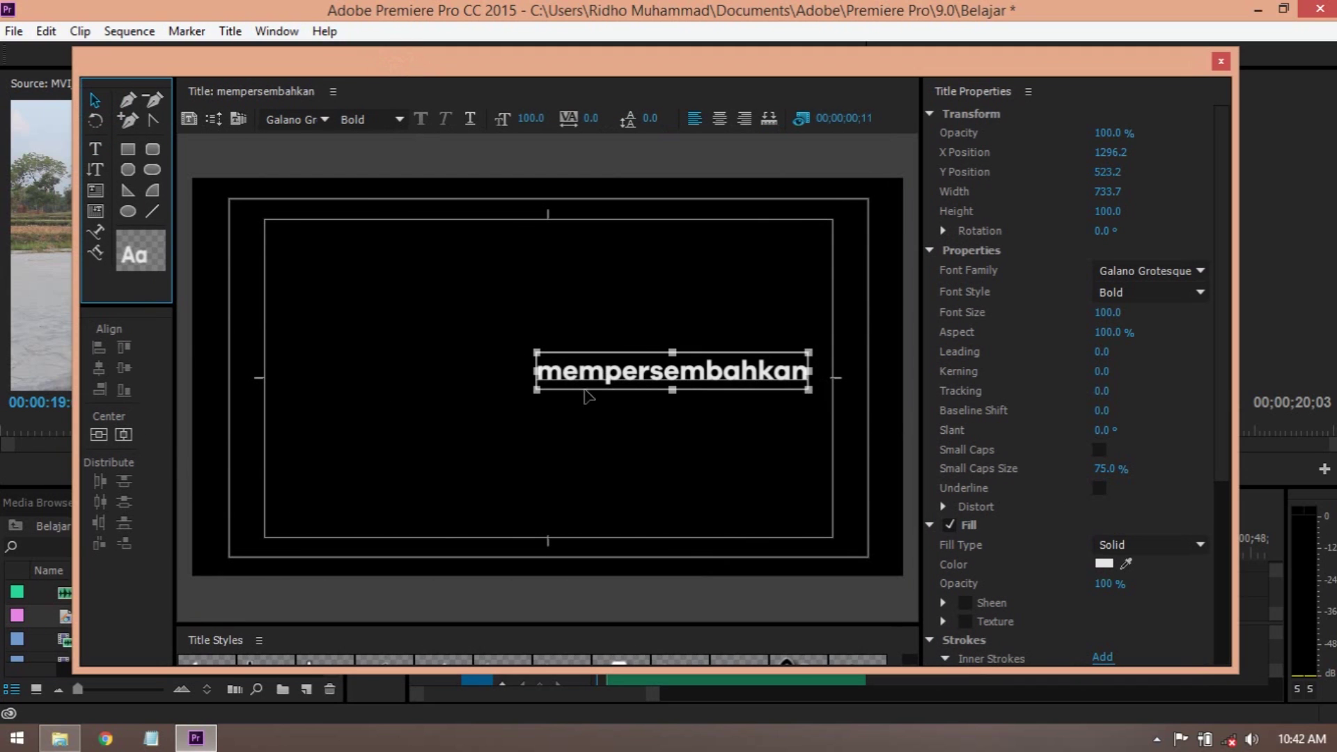
drag(646, 376, 659, 306)
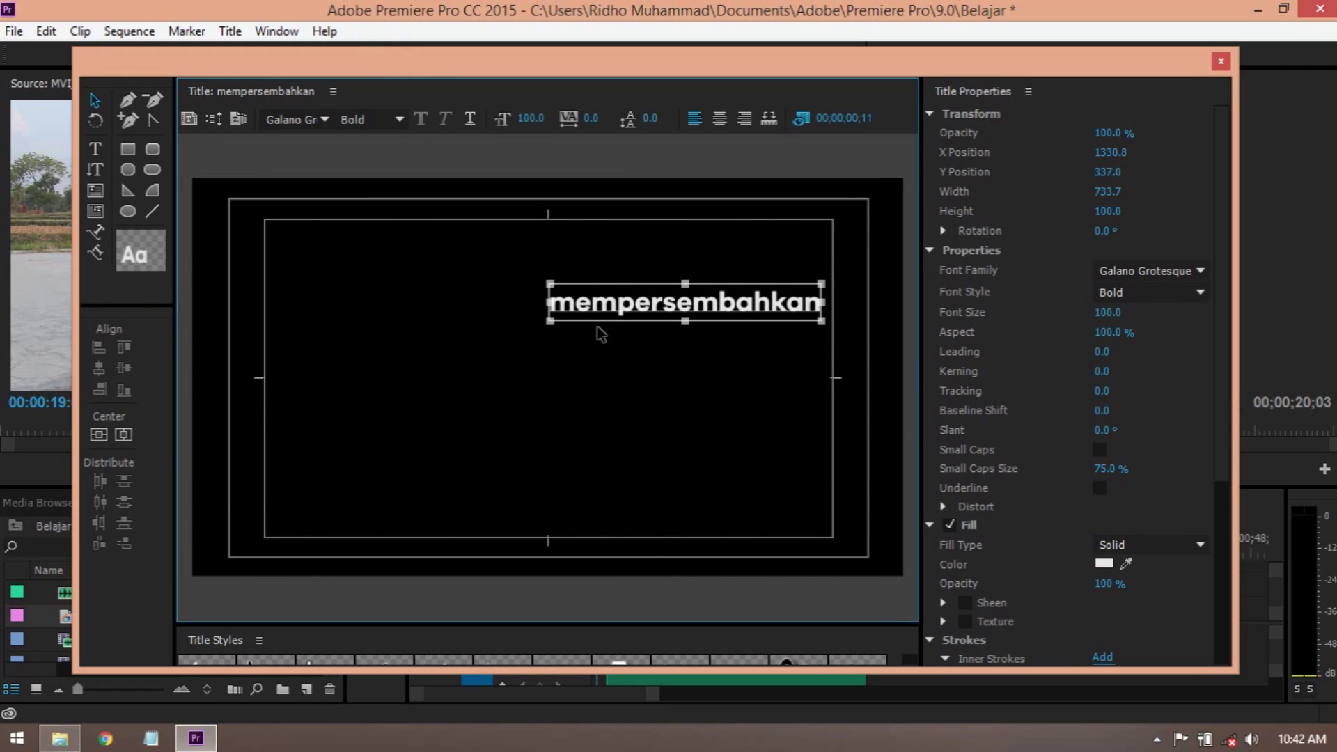
- Center the "mempersembahkan" text horizontally and vertically in the title frame, and close the title editor
click(124, 435)
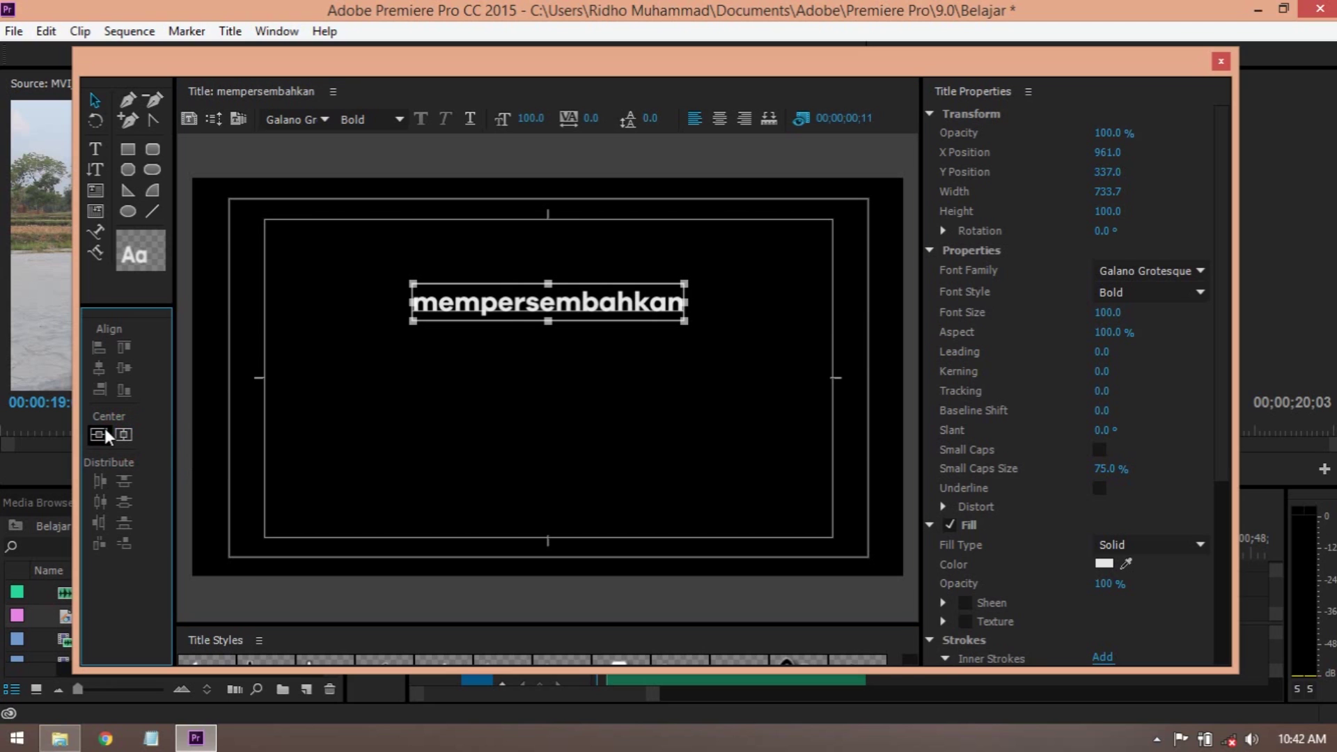
click(103, 432)
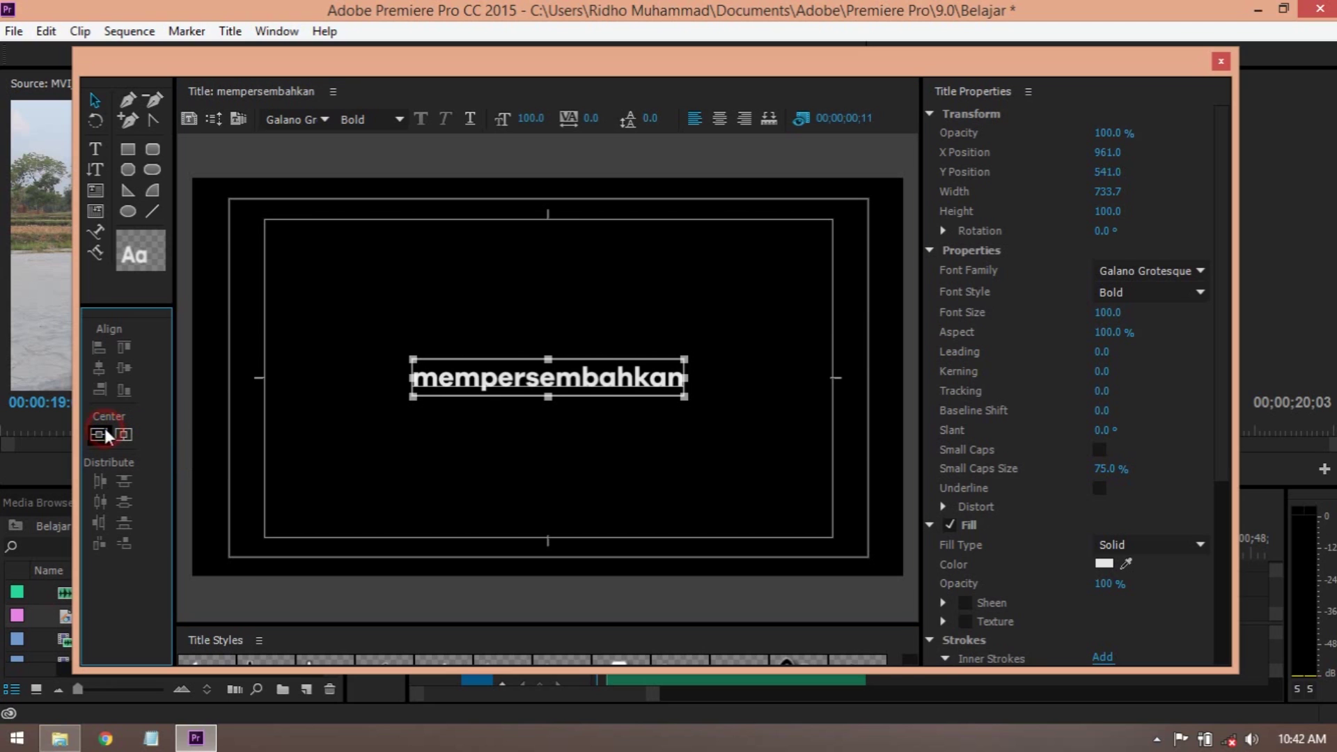
click(1218, 65)
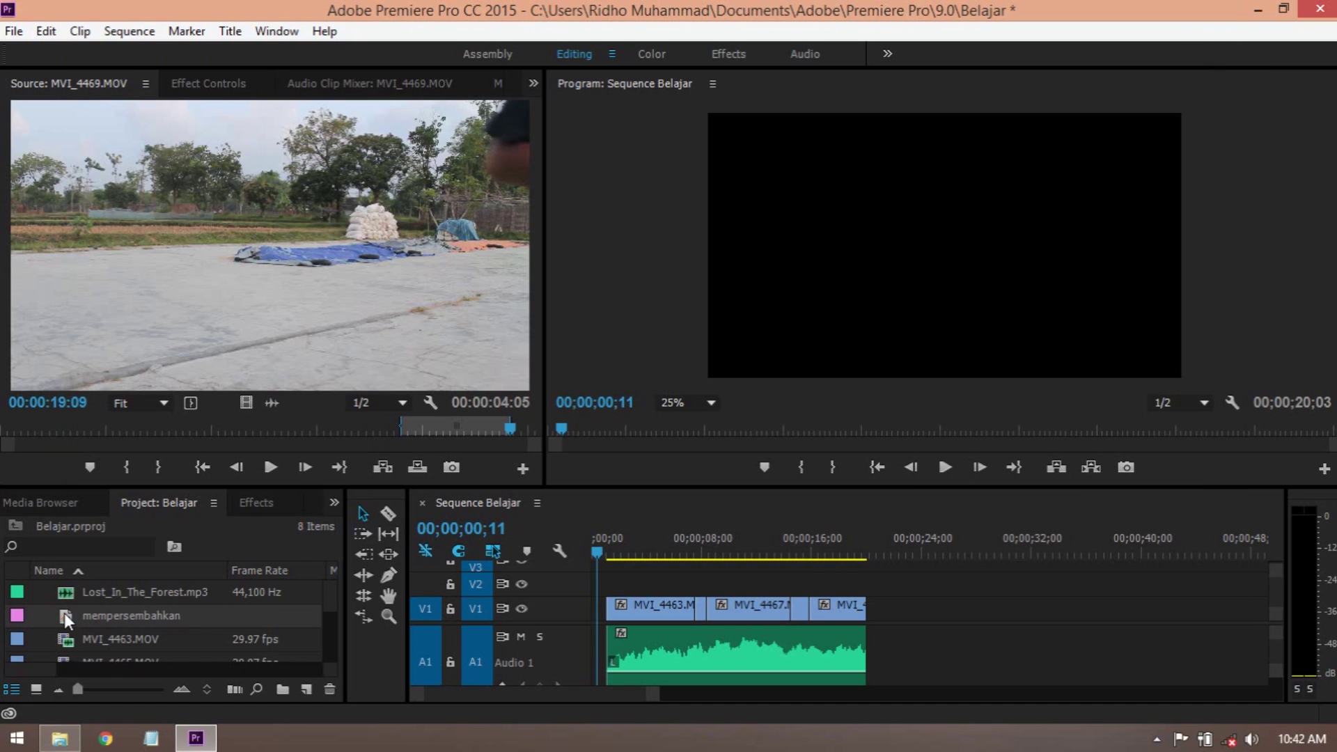
- Place the mempersembahkan title on track V2 at the very start of the sequence
drag(64, 613, 591, 593)
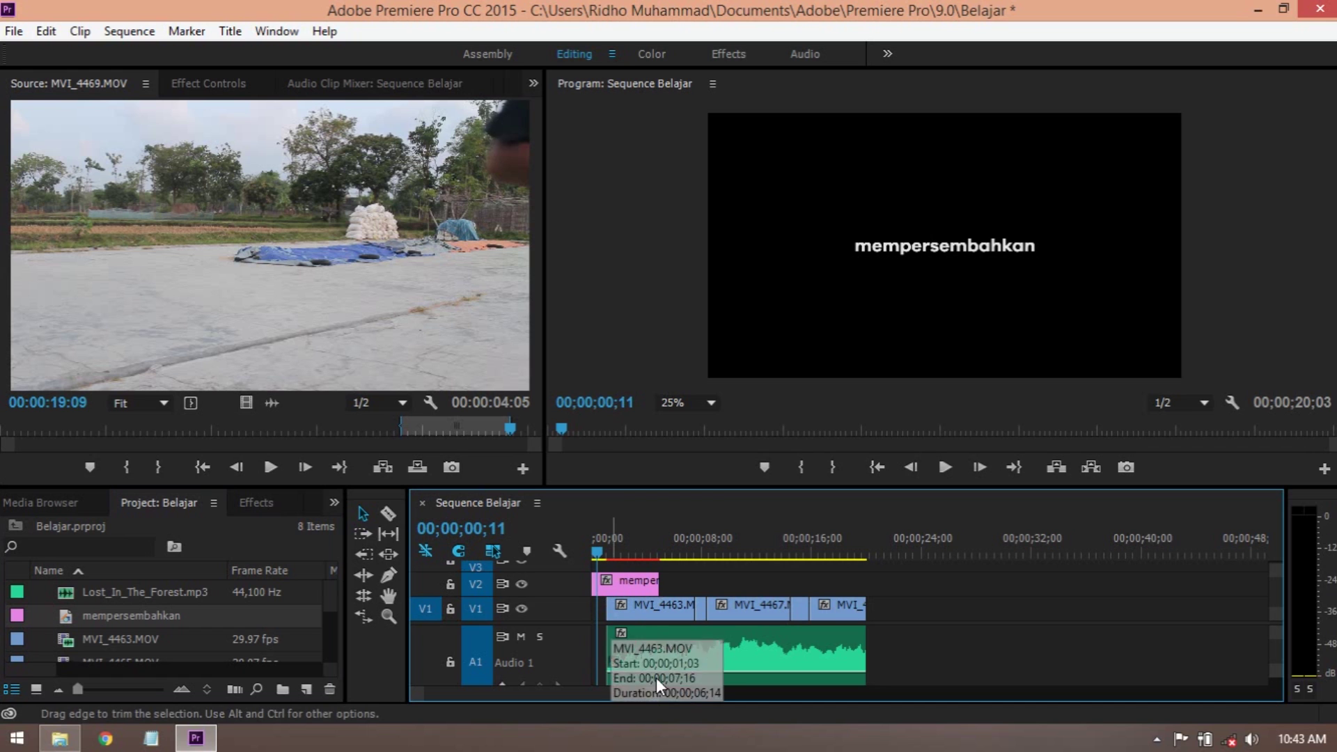
drag(657, 695, 600, 708)
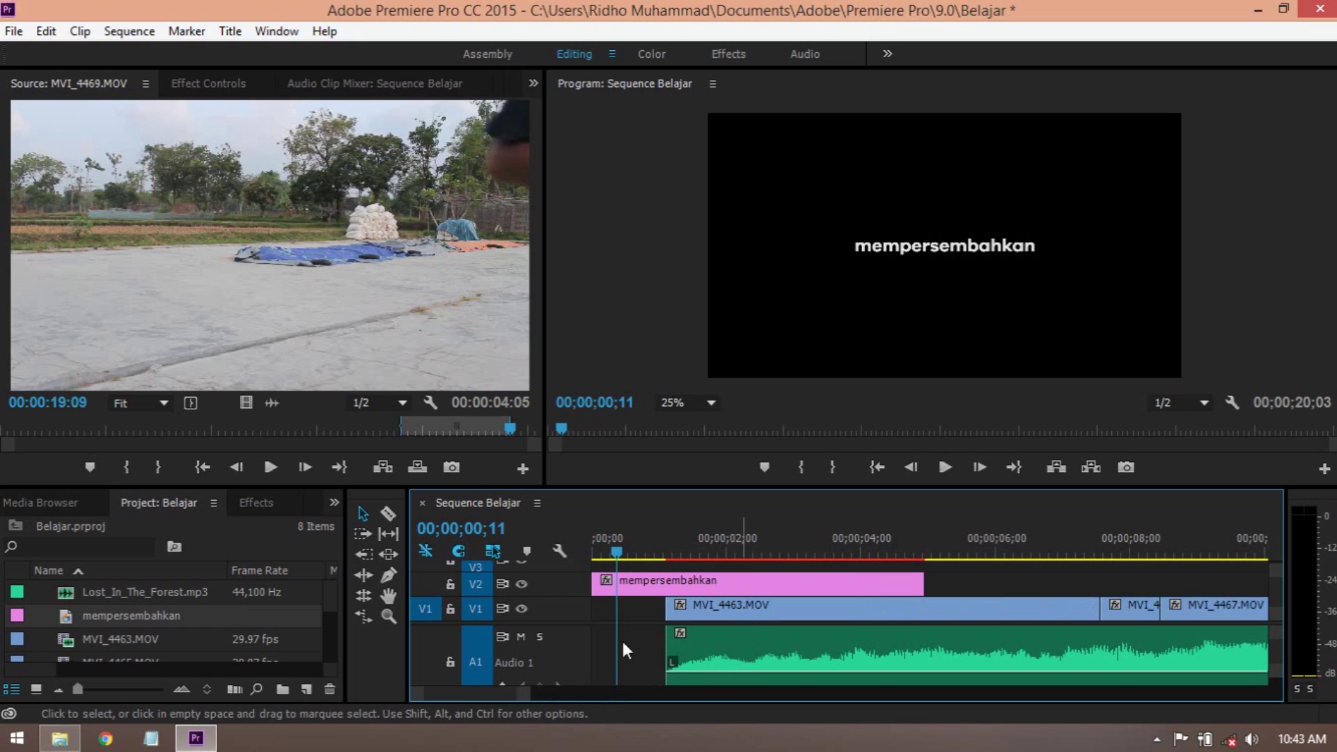
- Move all V1 clips and the A1 music together so they start at 00;00;03;17
drag(531, 695, 652, 695)
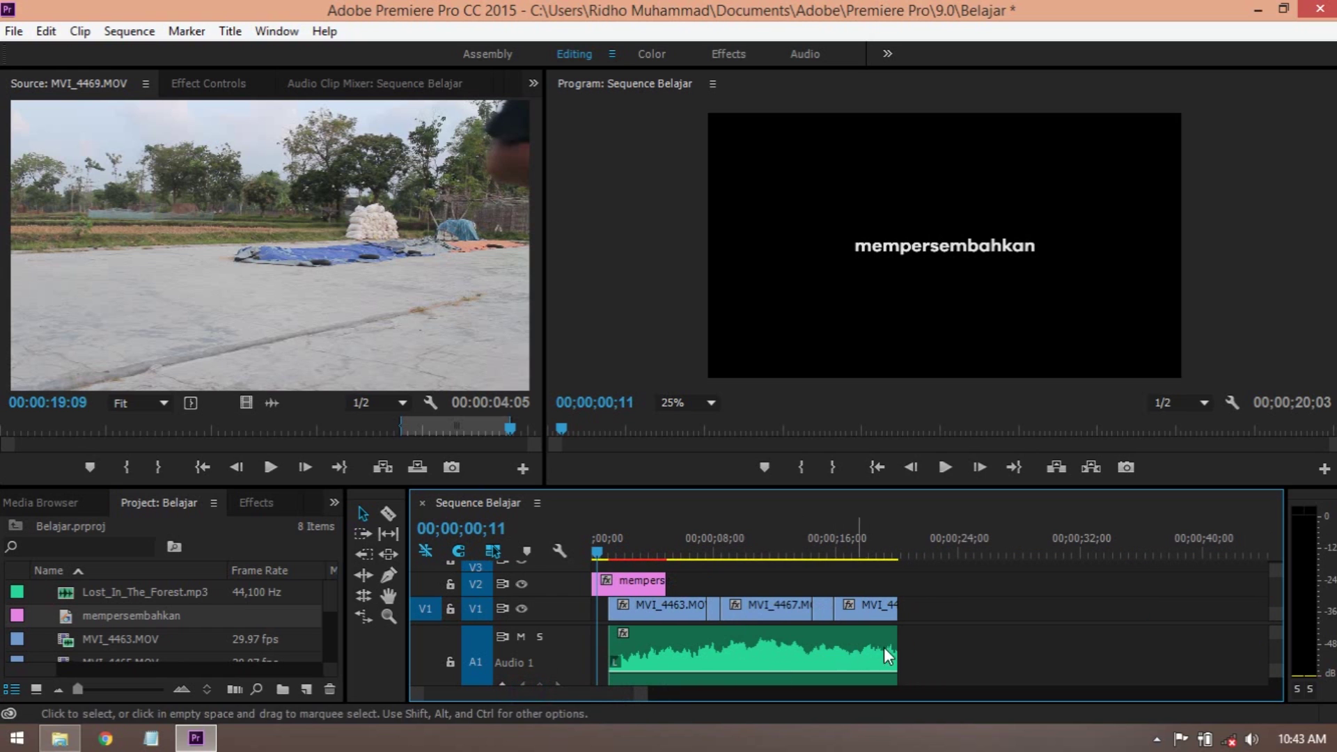
drag(940, 650, 714, 604)
drag(639, 695, 587, 698)
- Split the V2 title at 00;00;03;17, where MVI_4463.MOV begins, and delete the piece after the cut
drag(836, 549, 800, 546)
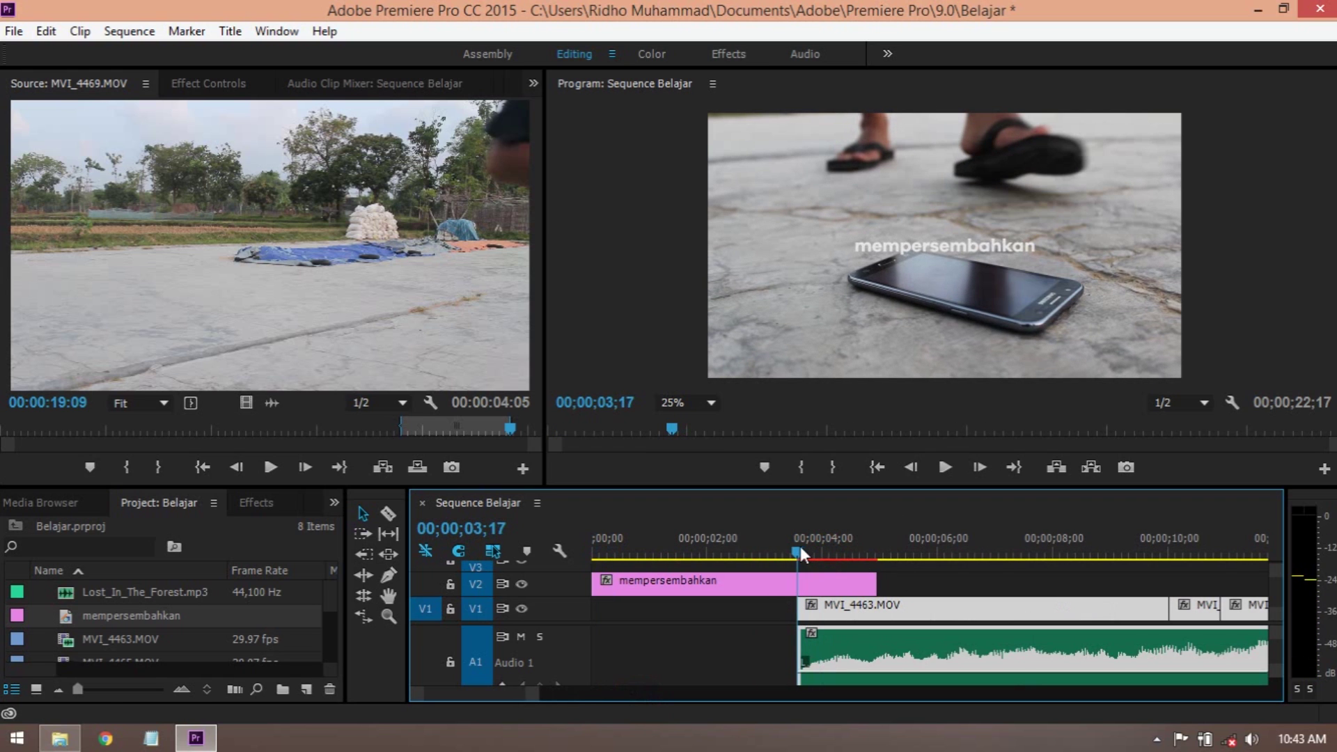
click(833, 582)
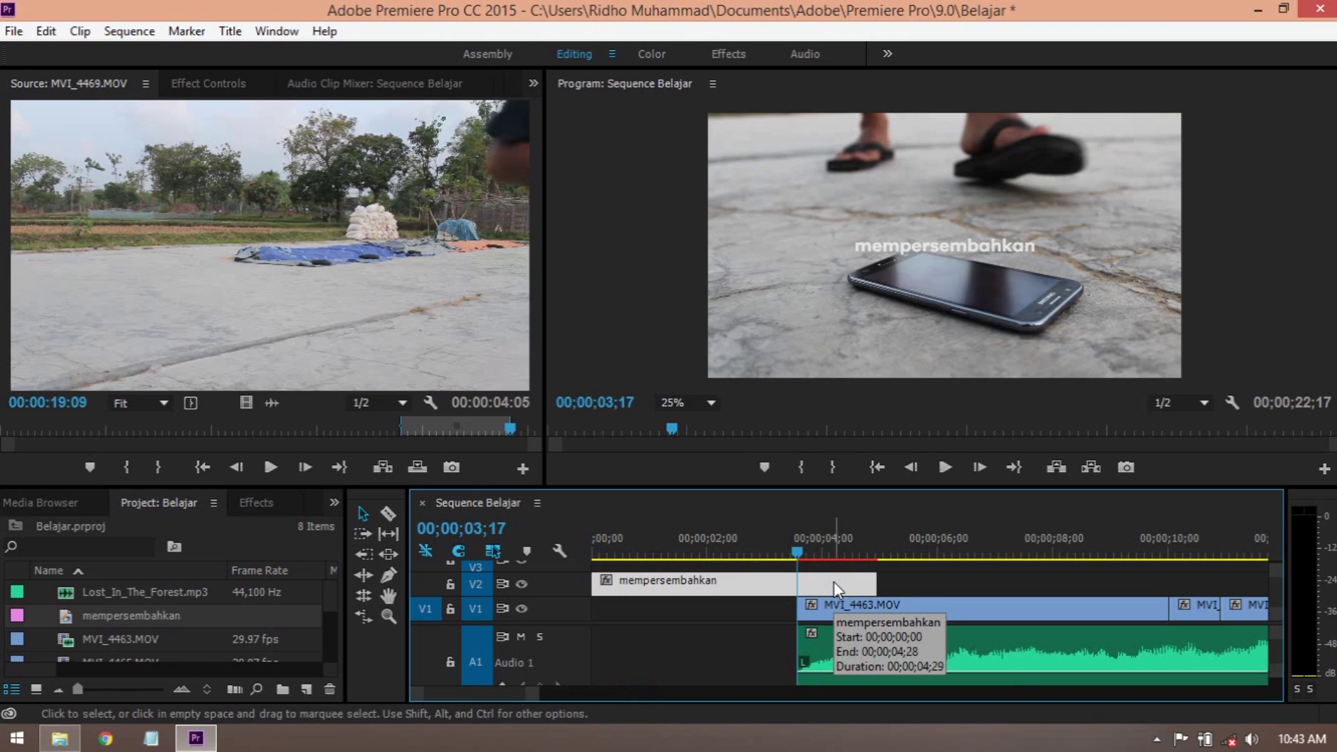
key(ctrl+k)
click(834, 582)
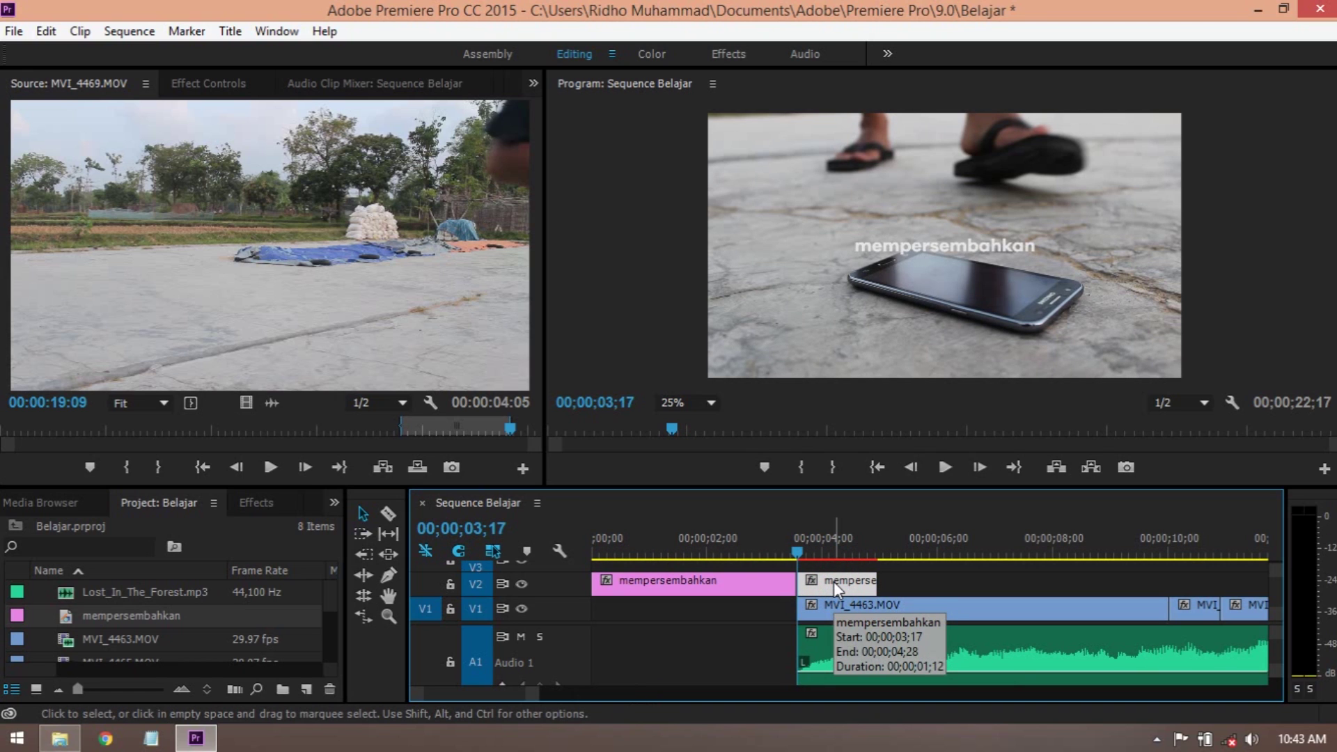
key(Delete)
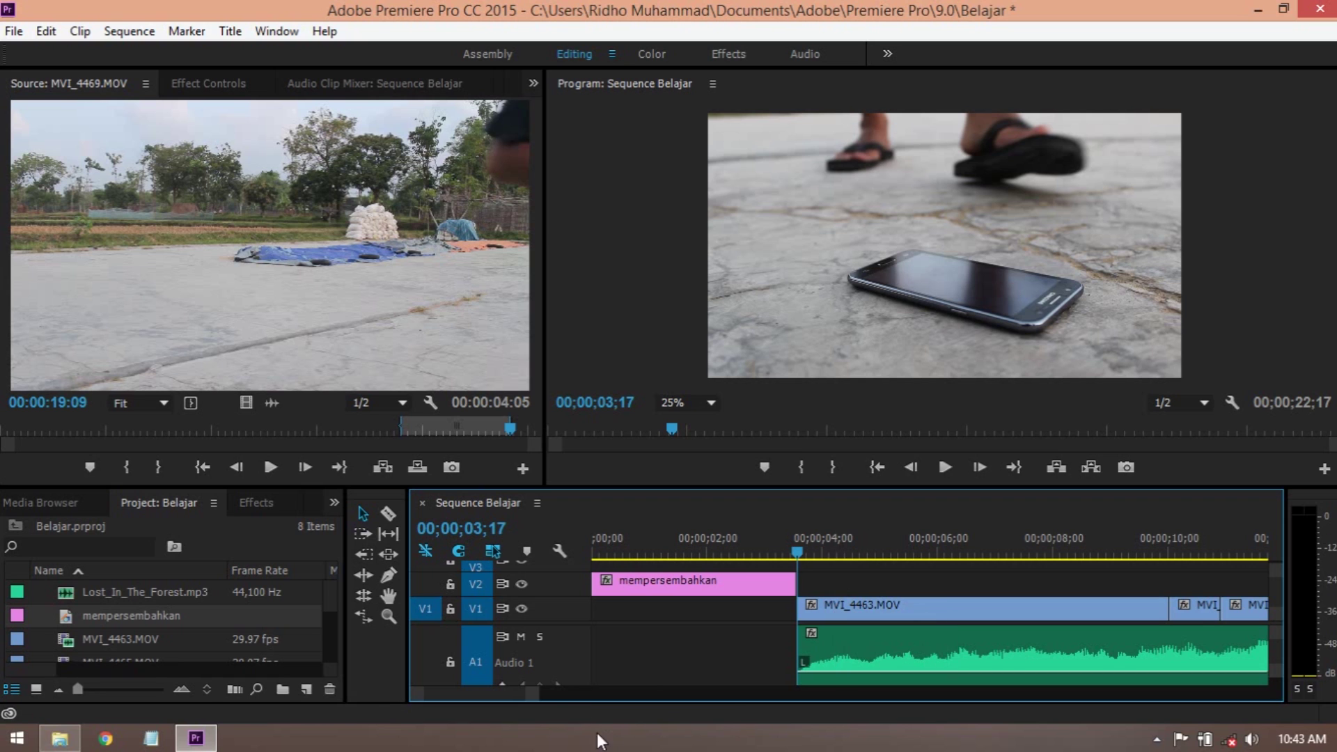
- Select the mempersembahkan clip on V2, return the playhead to 00;00;00;00 and open the clip's opacity settings
drag(538, 702, 657, 695)
drag(654, 541, 581, 541)
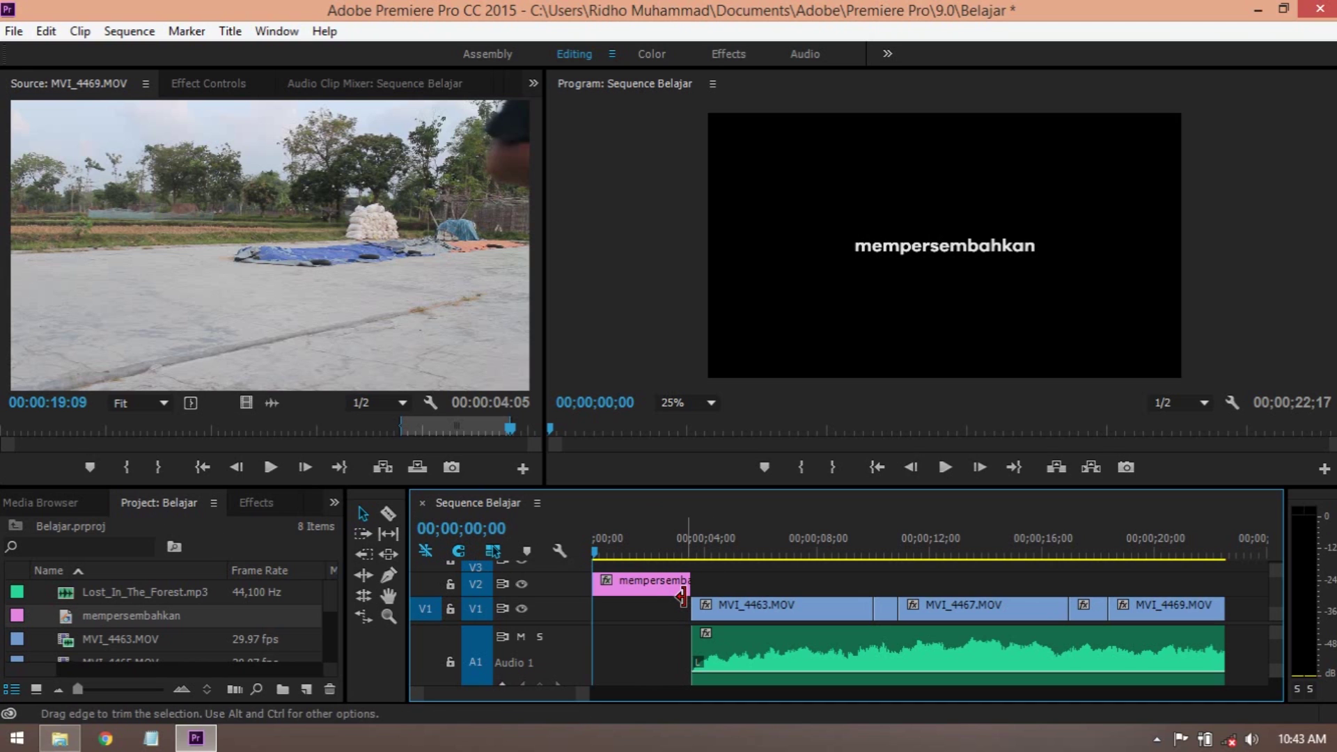
click(661, 582)
click(635, 538)
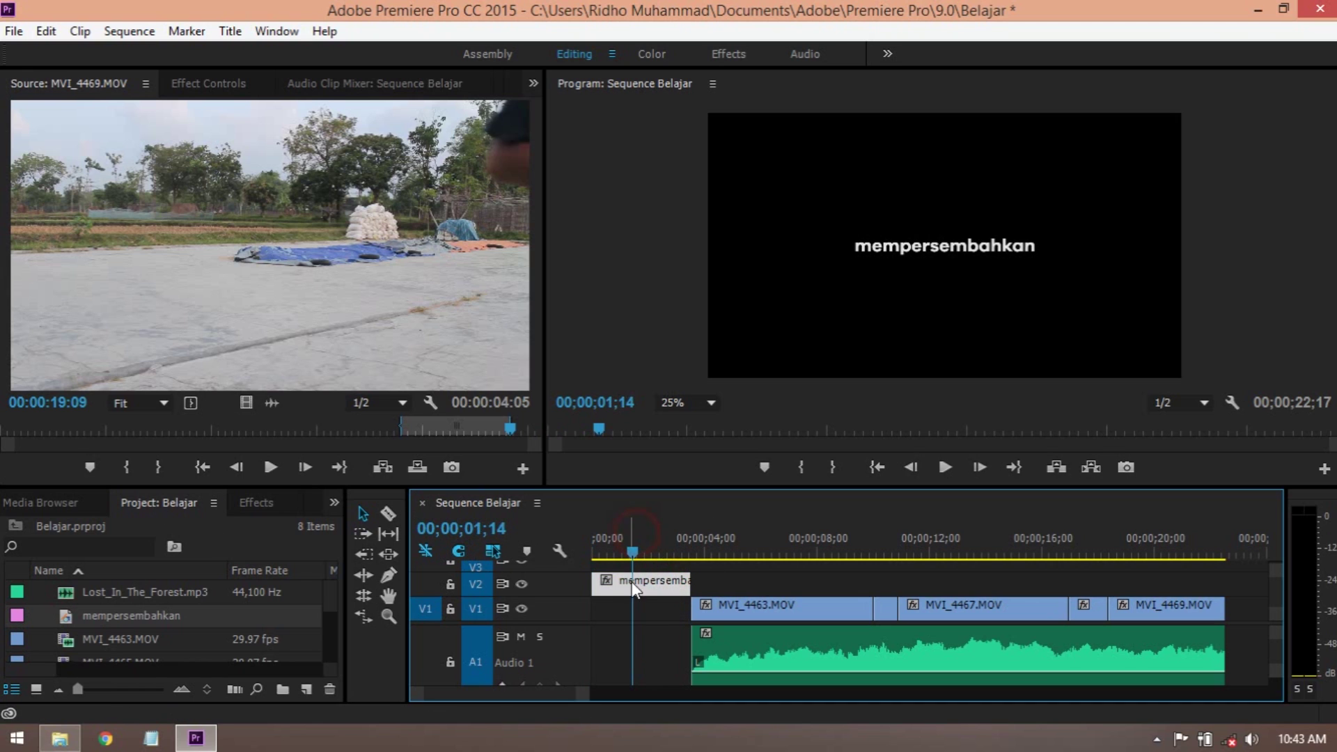
click(212, 85)
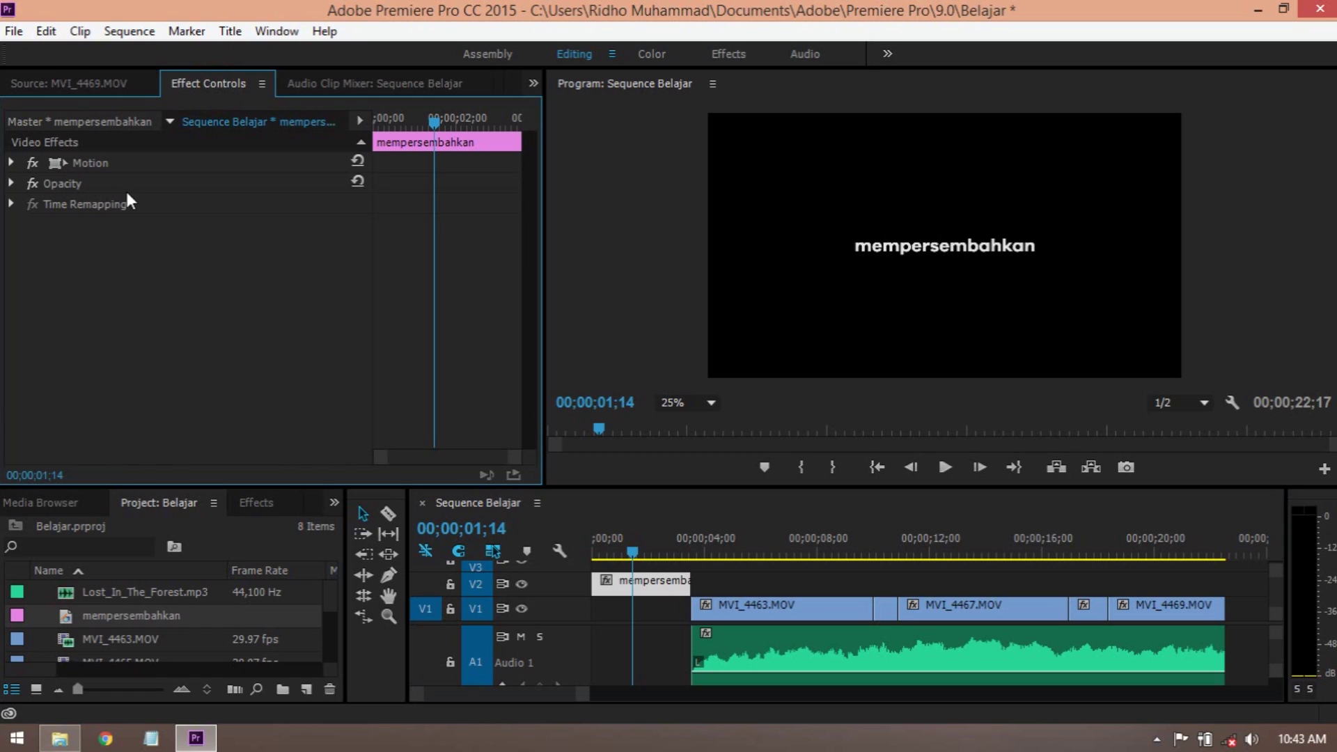
drag(629, 550, 625, 550)
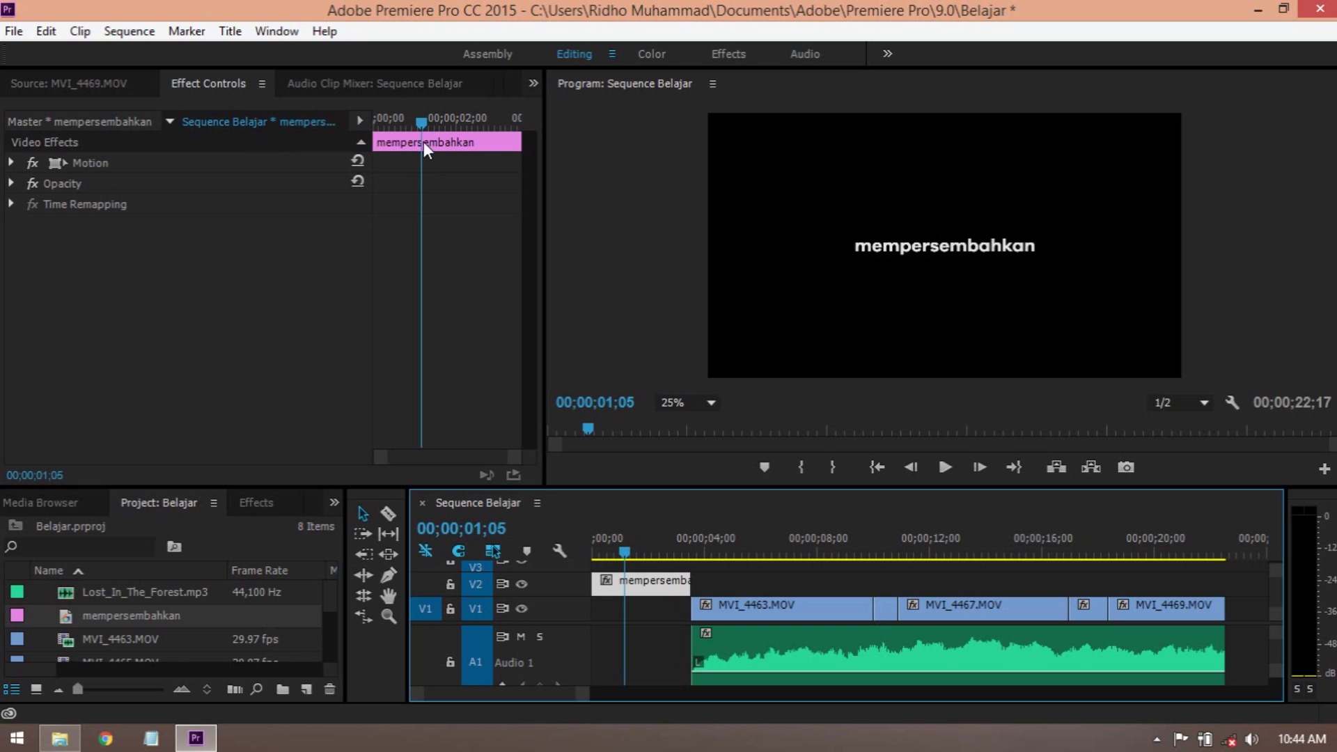
drag(427, 122, 439, 122)
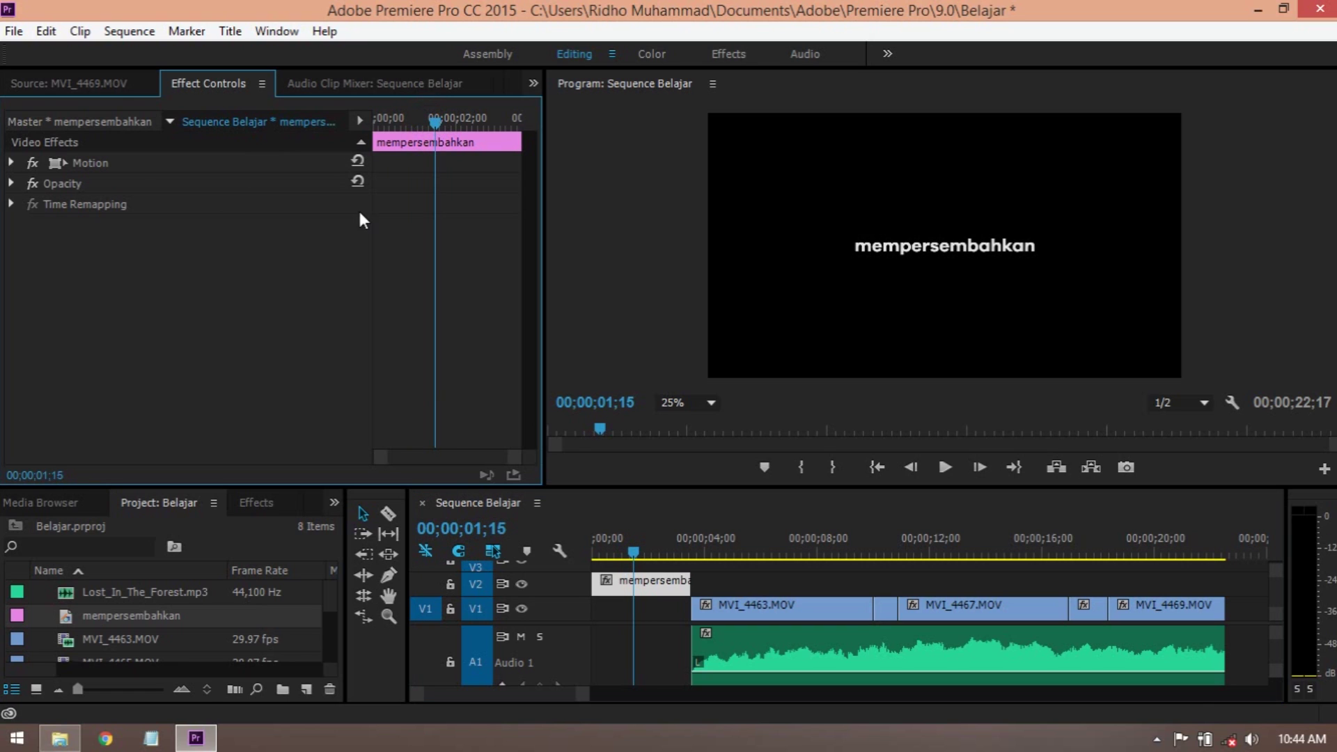
drag(436, 123, 364, 126)
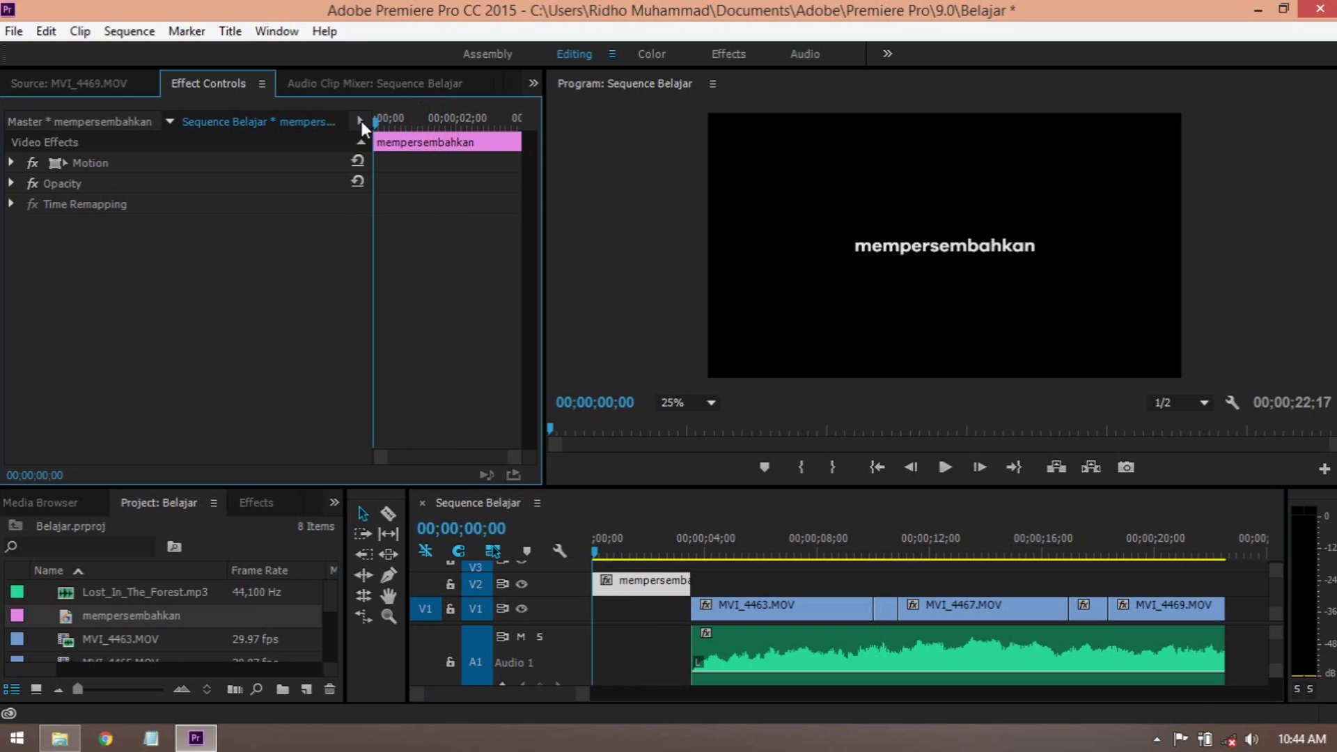
click(11, 184)
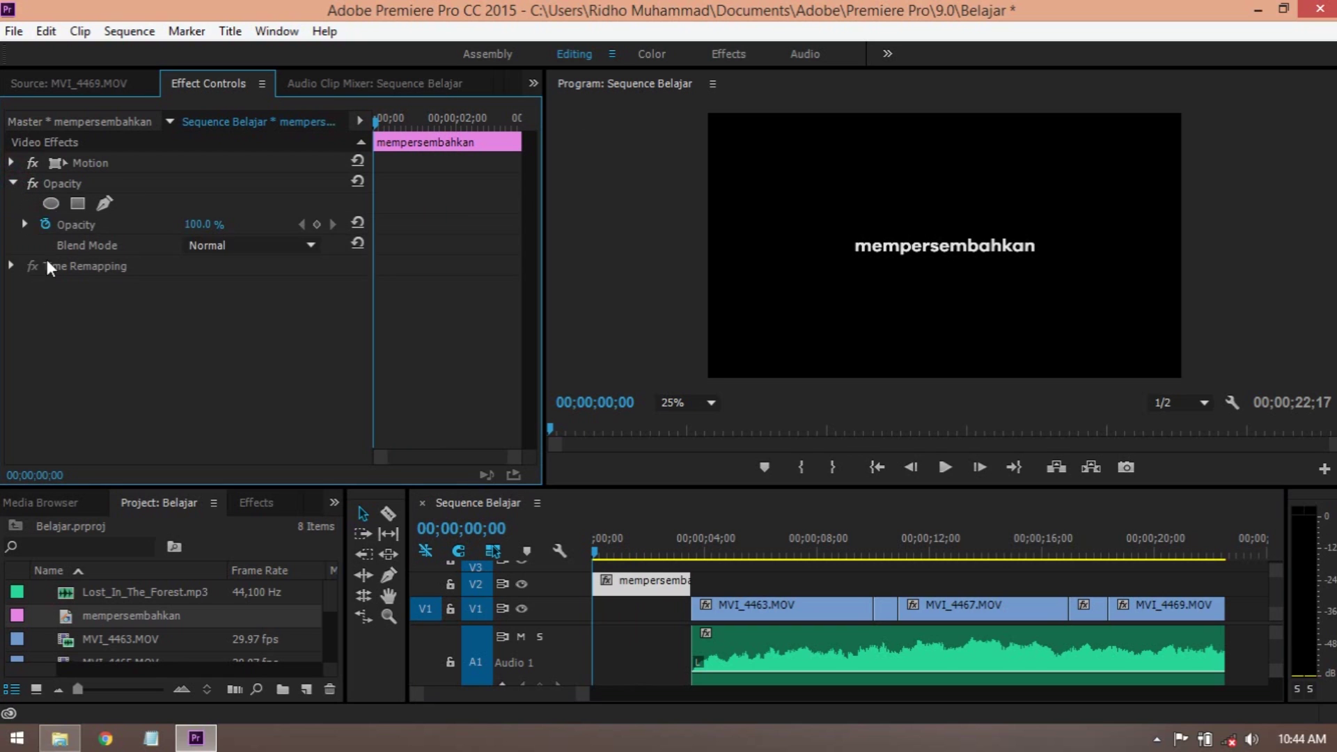
- Create an opacity keyframe of 0% on the mempersembahkan title at 00;00;00;00
click(457, 123)
drag(459, 129, 453, 127)
click(644, 554)
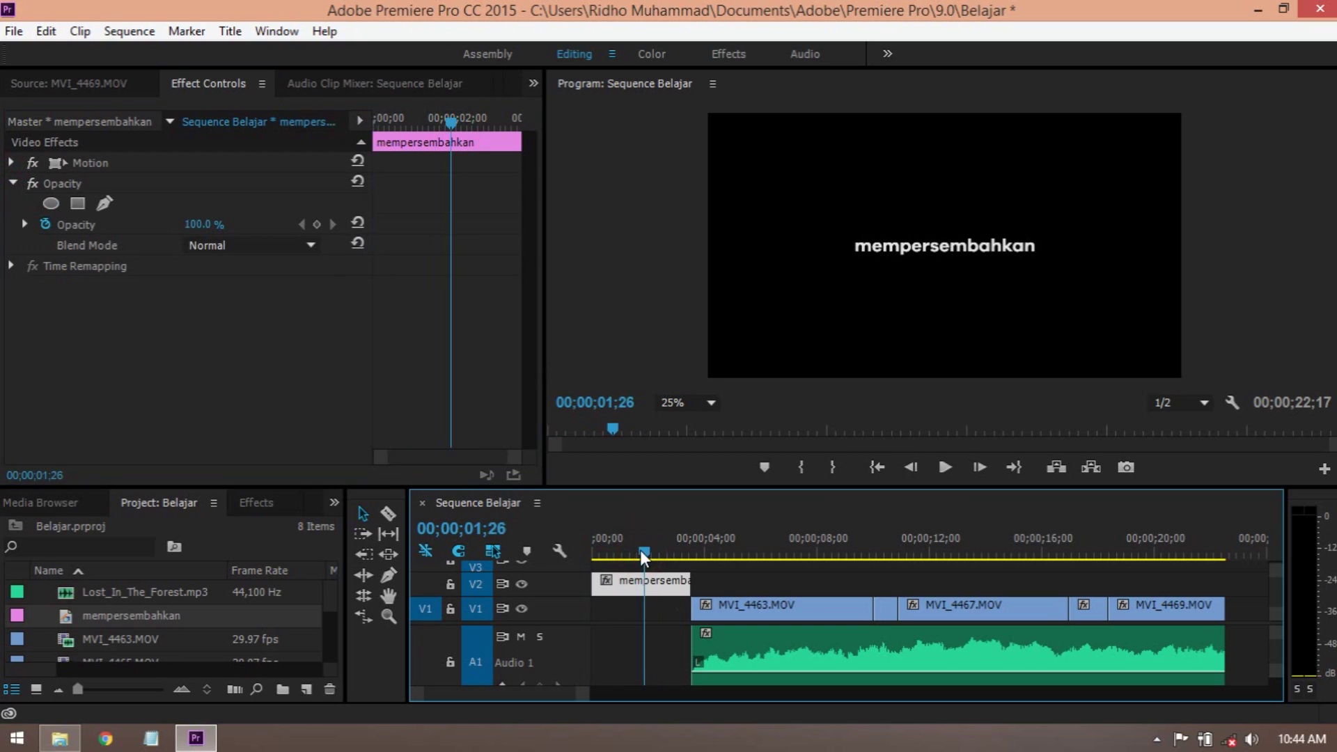
drag(456, 129, 339, 134)
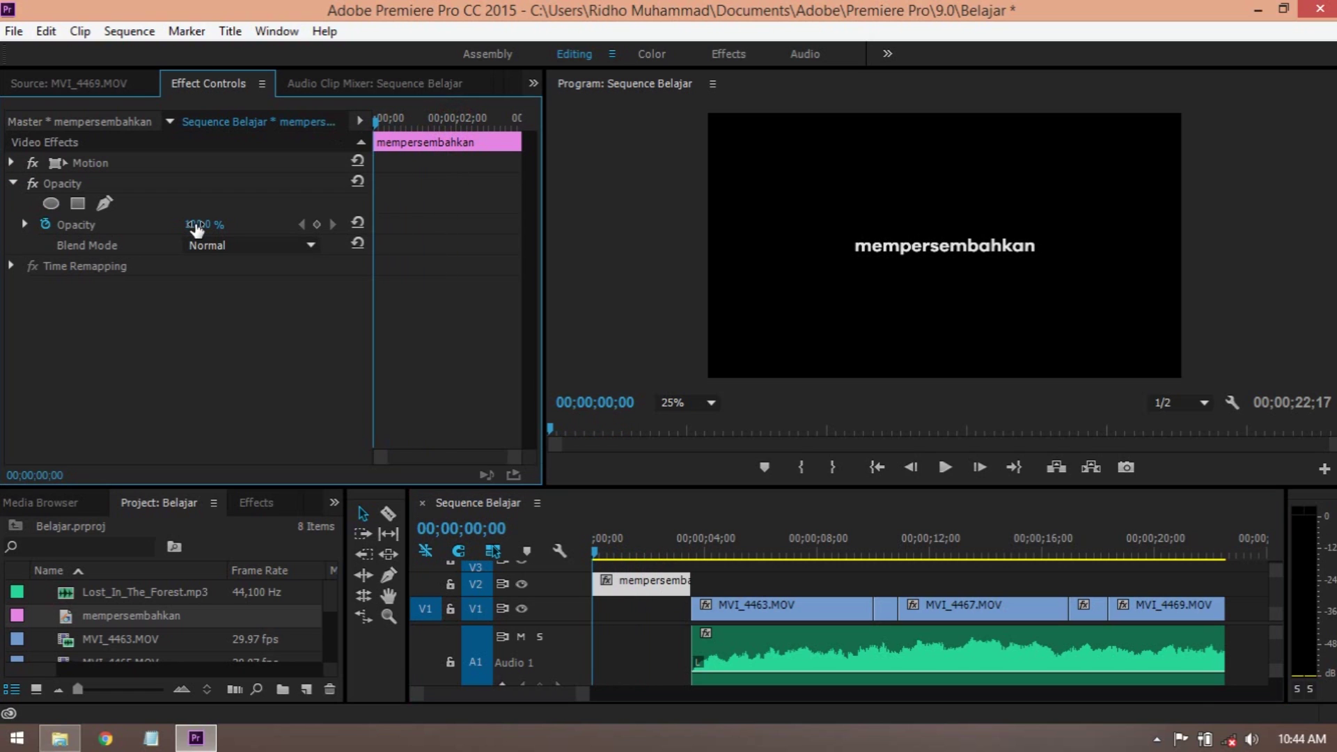
click(204, 224)
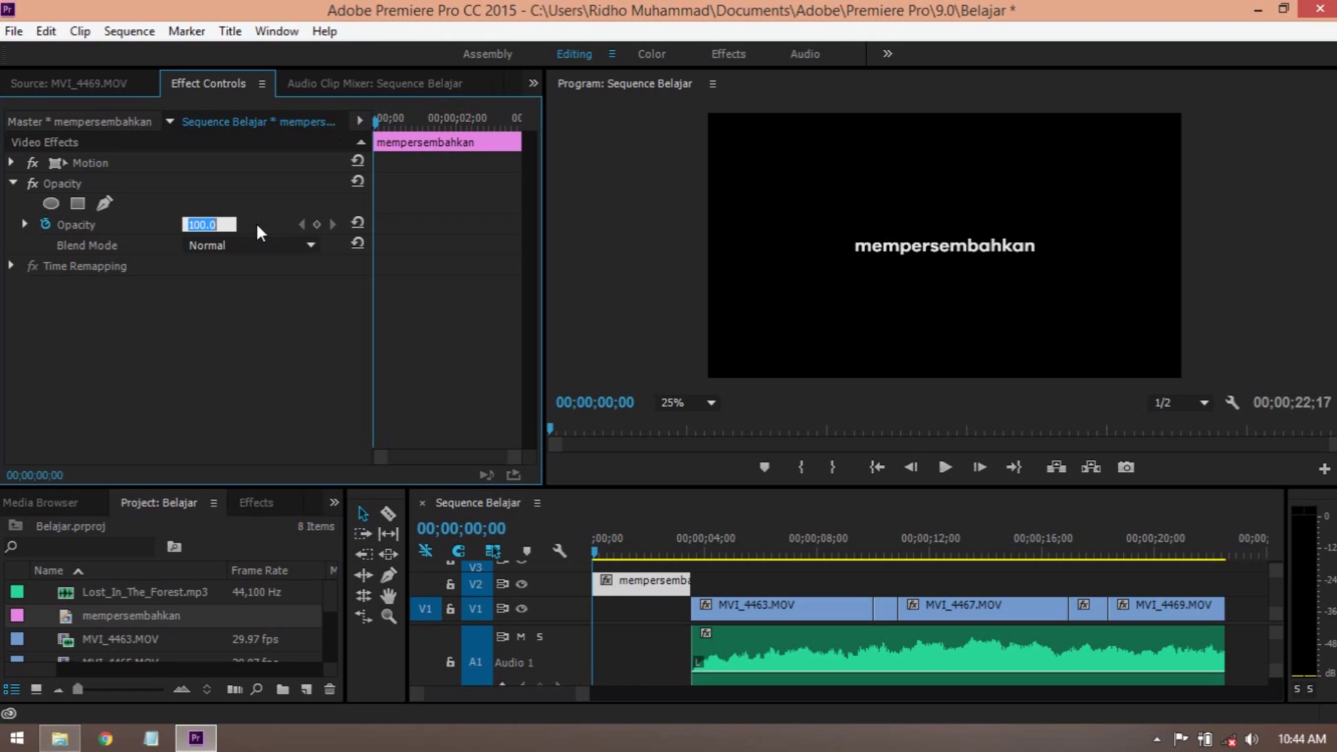
text(0)
key(Return)
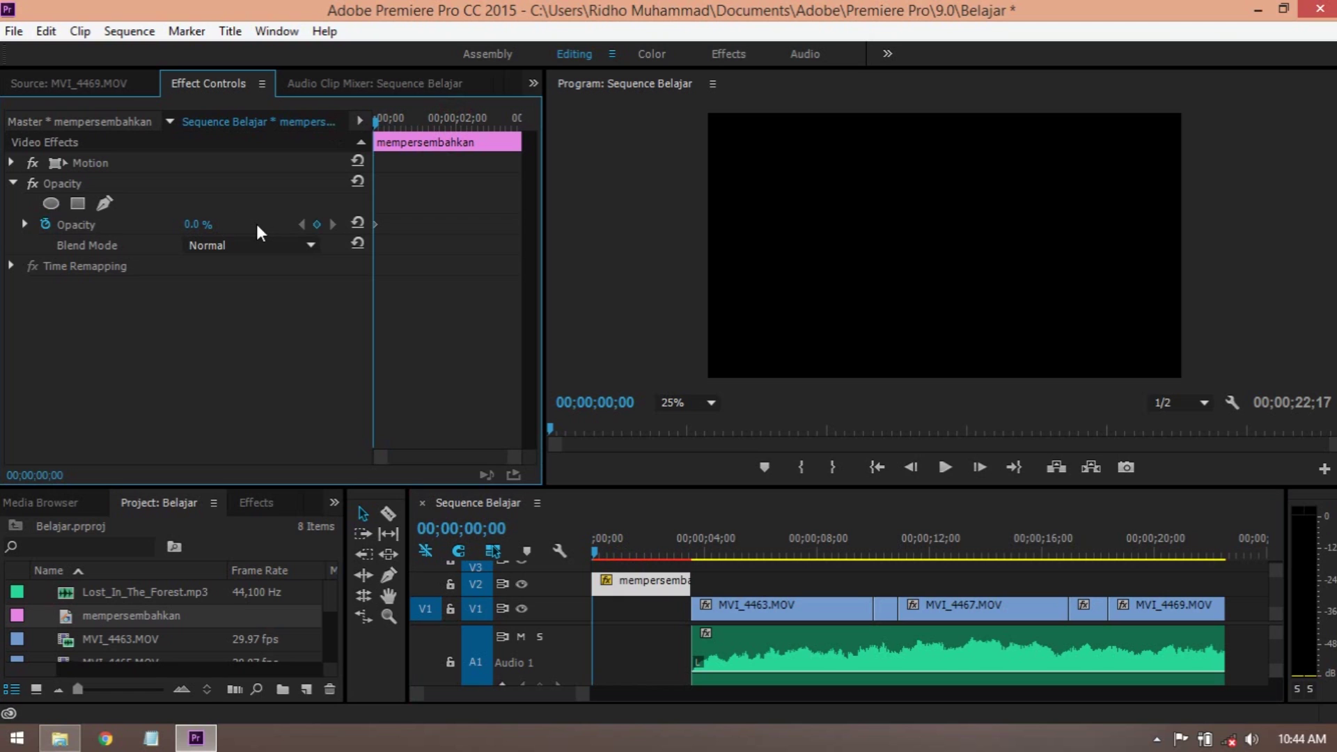
click(388, 241)
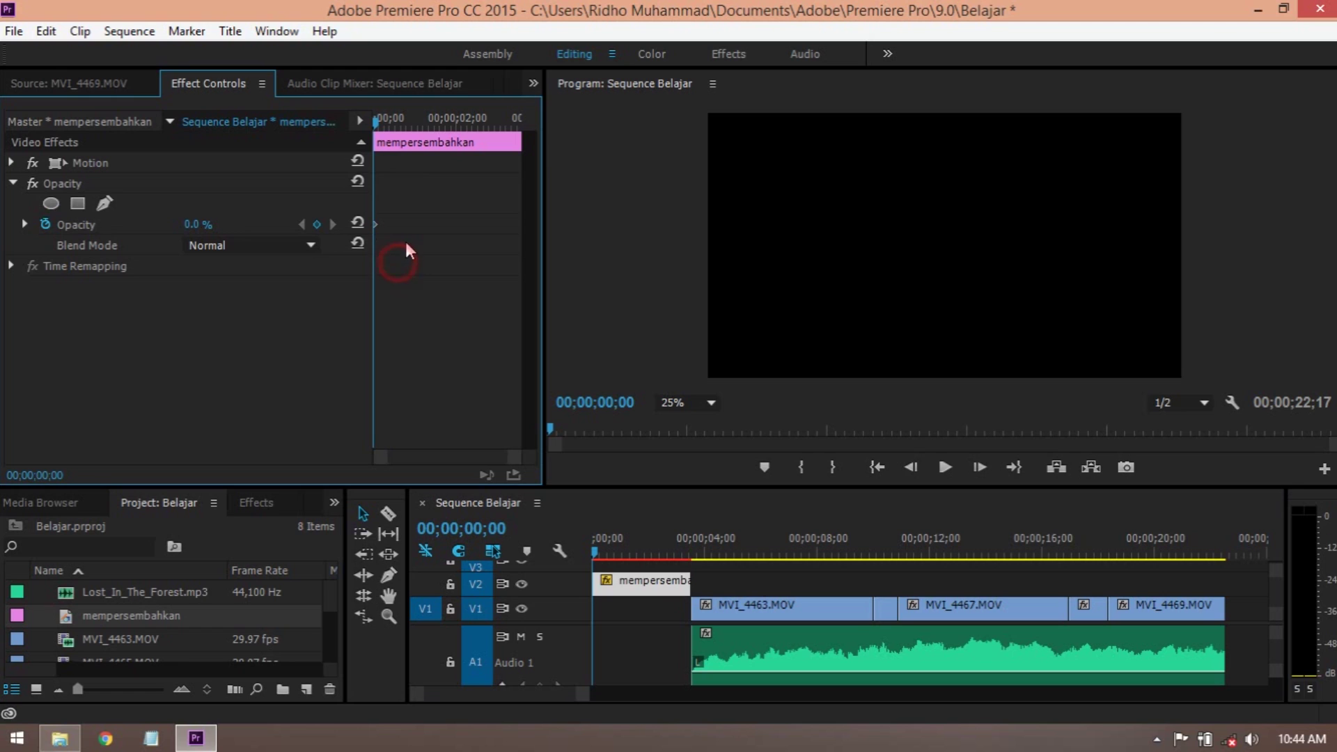
- Create an opacity keyframe of 100% on the title at 00;00;00;25 to fade it in
drag(381, 127, 411, 129)
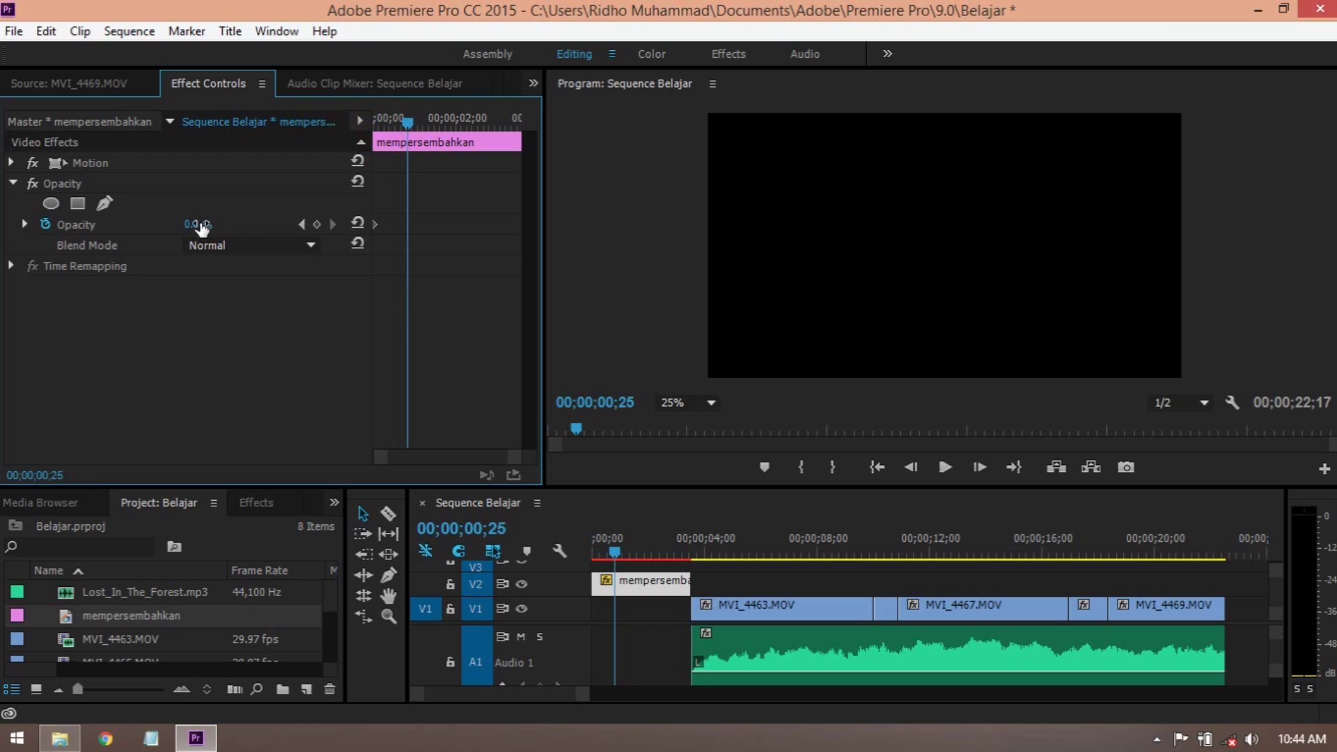
click(200, 223)
text(1)
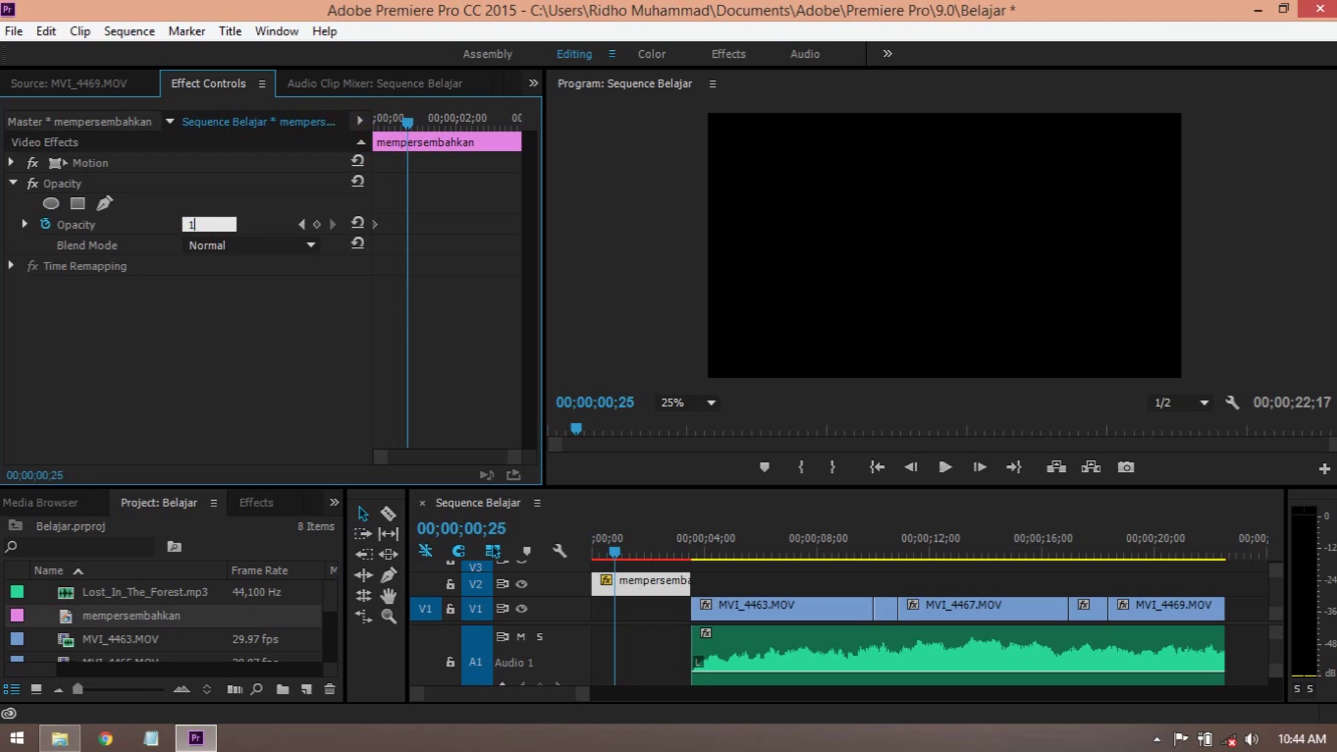
text(00)
key(Return)
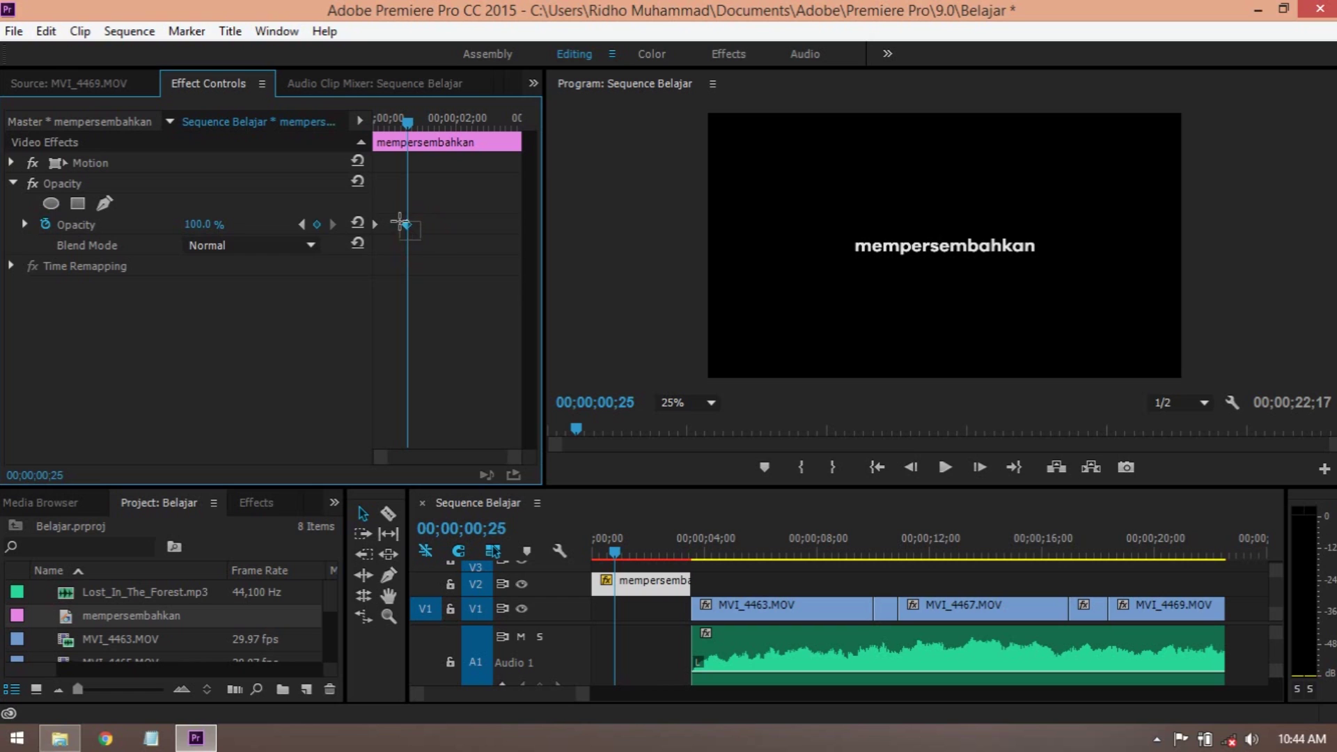
- Fade the title out with an opacity keyframe of 100% at 00;00;02;20 and one of 0% at 00;00;03;17
drag(410, 133, 487, 130)
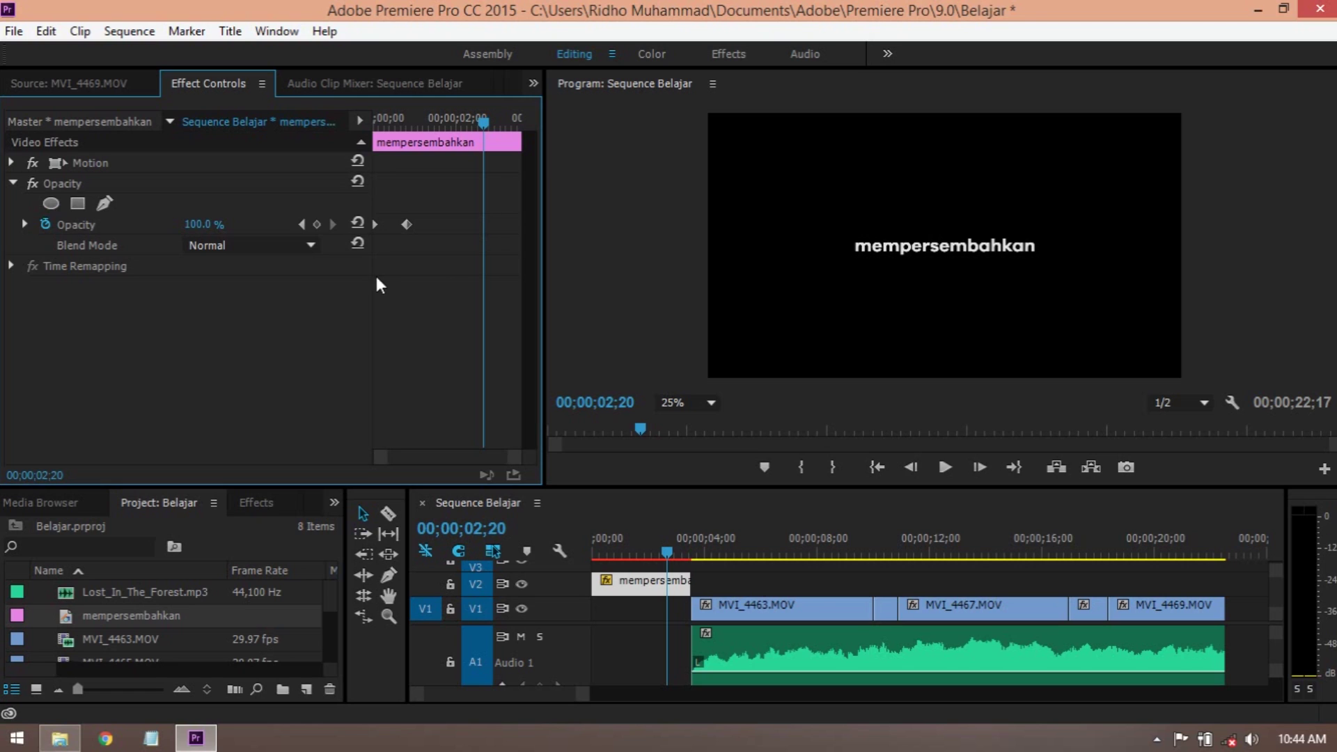
click(318, 223)
drag(490, 127, 550, 129)
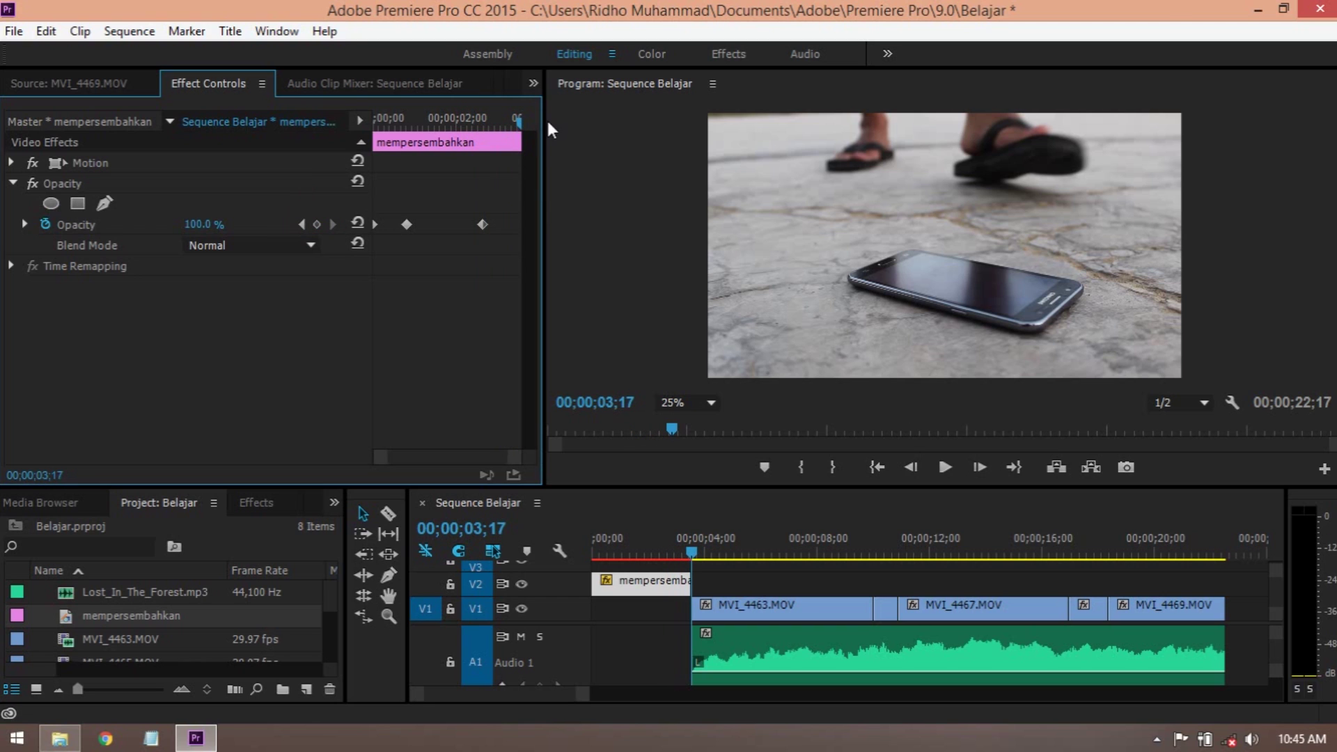
click(209, 223)
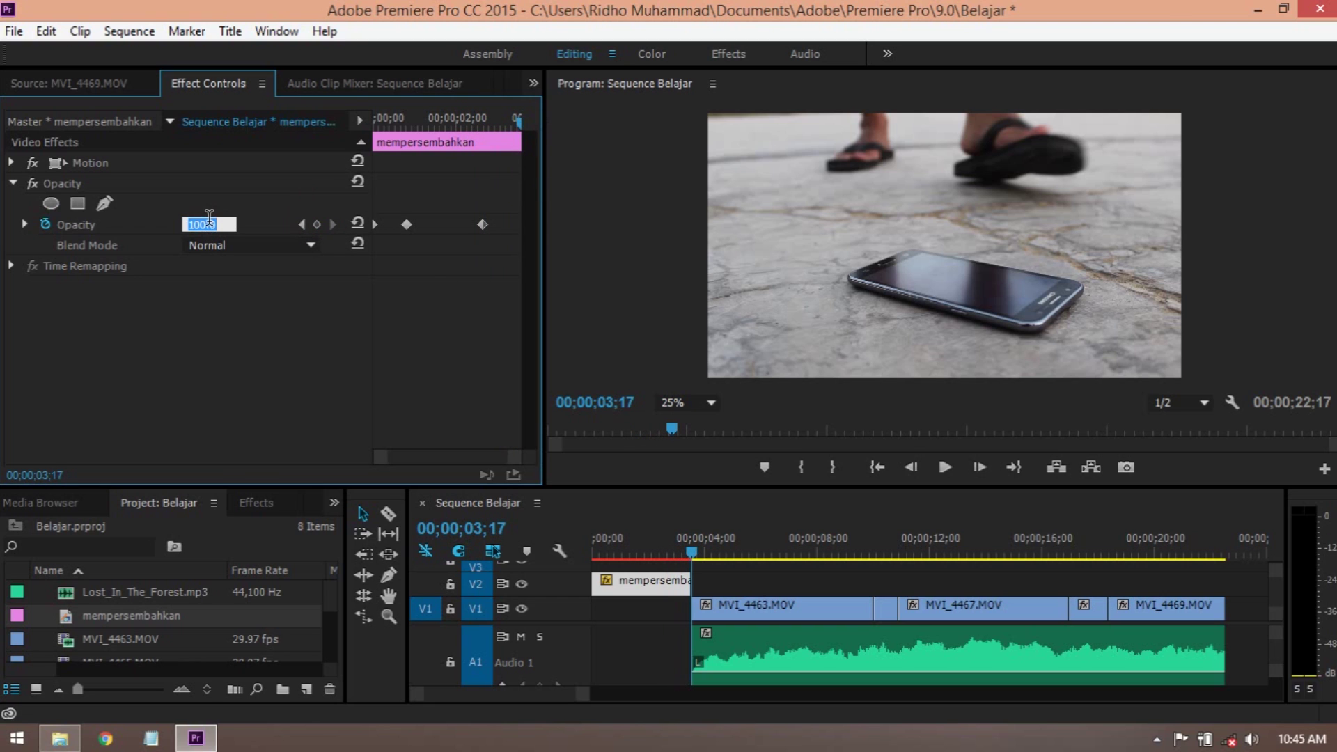
text(0)
key(Return)
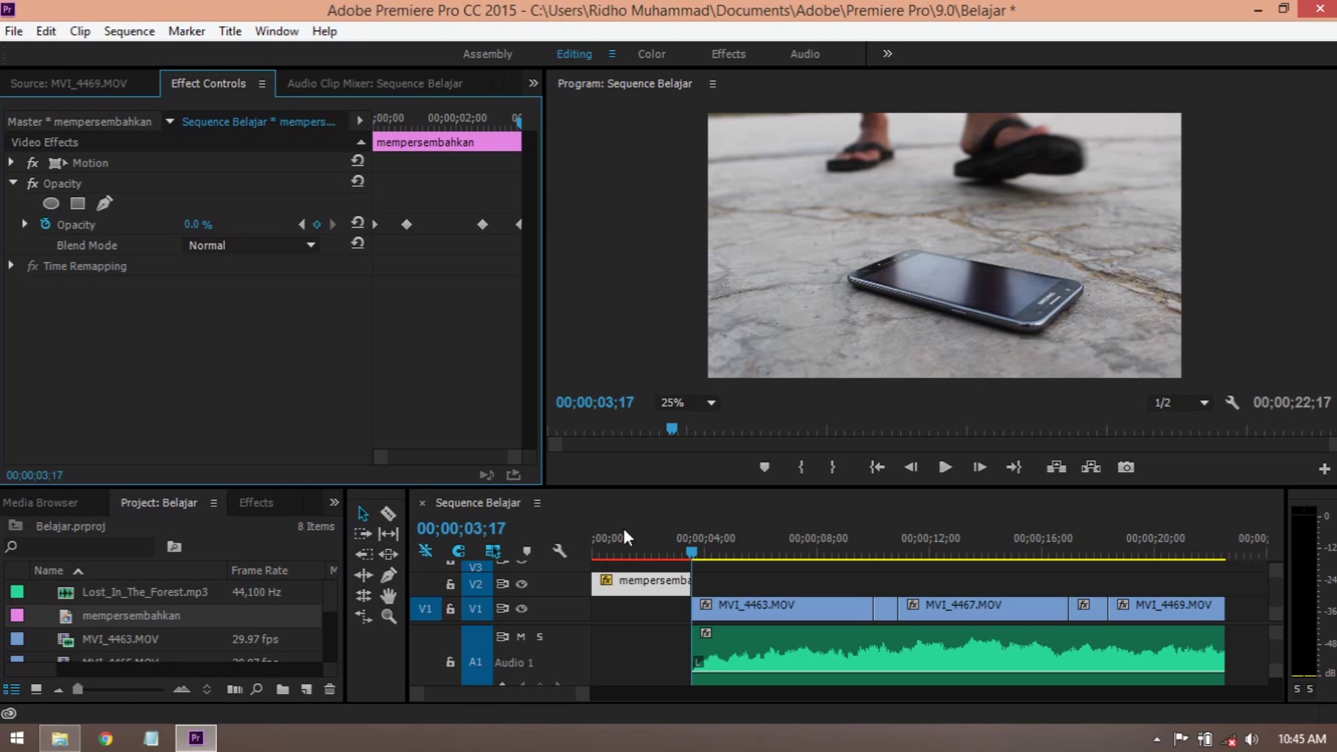
- Return the playhead to 00;00;00;00 and render the preview of the title section
drag(668, 550, 627, 558)
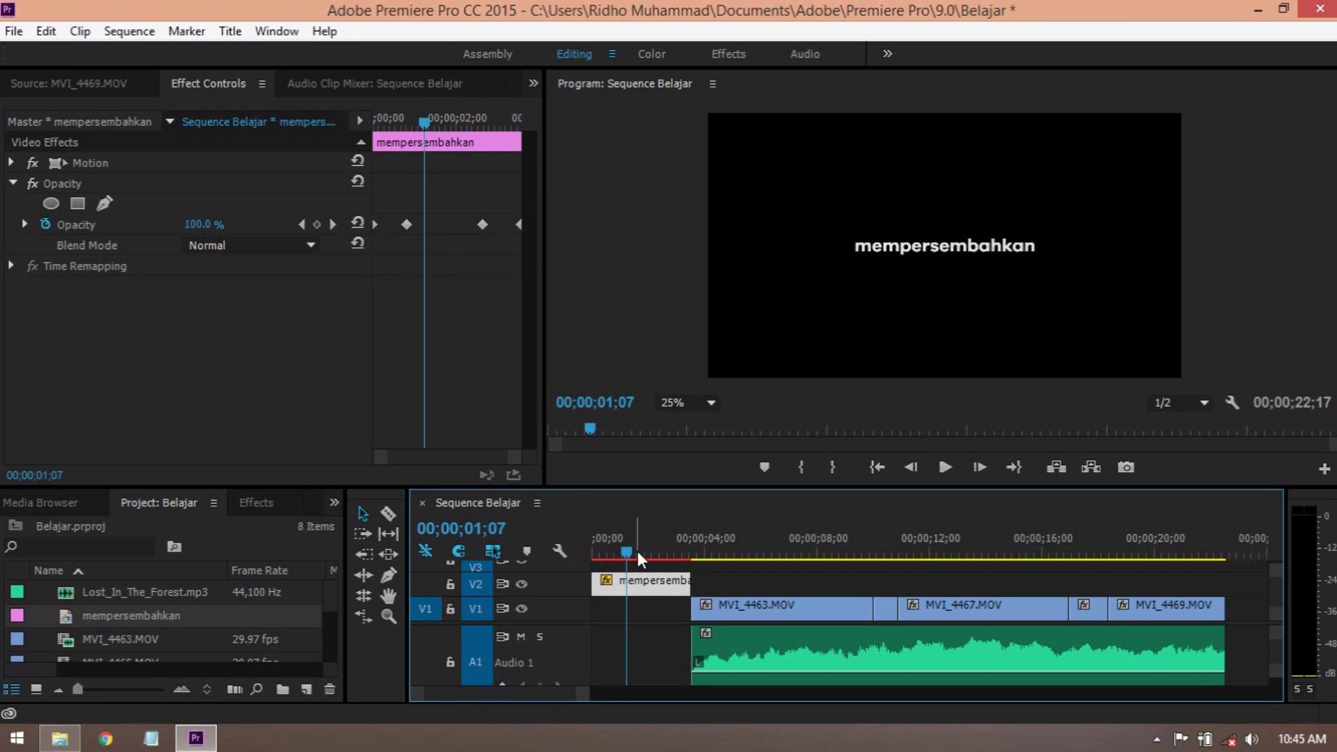
mouse_move(603, 553)
mouse_down()
mouse_move(619, 554)
mouse_move(592, 561)
mouse_up()
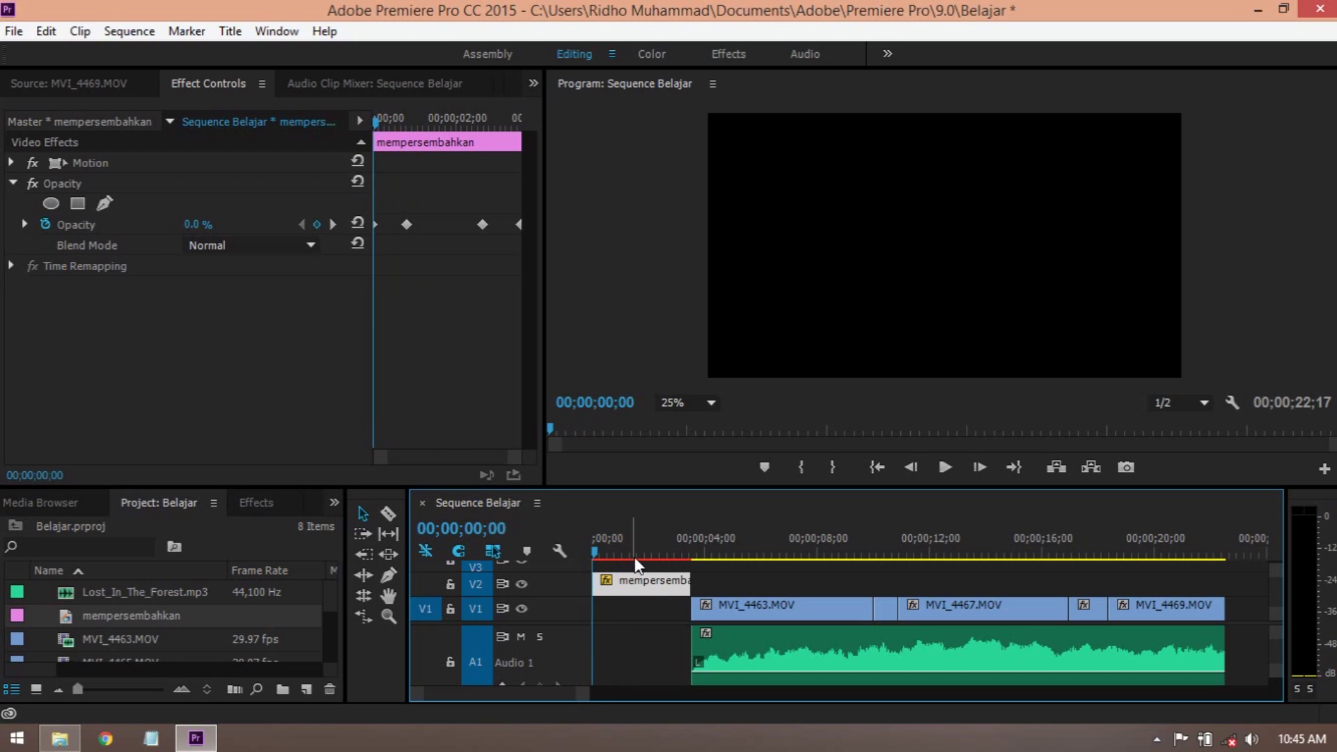
key(Return)
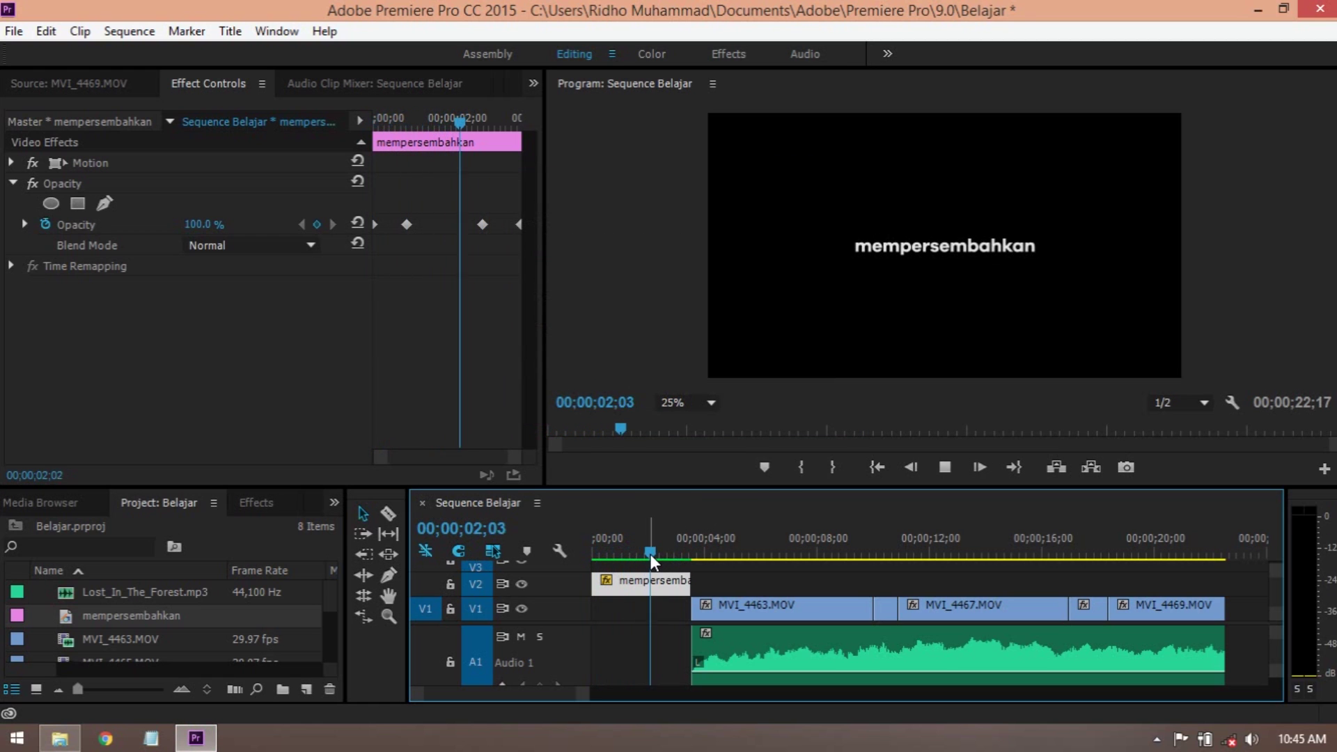
- Play the sequence from the start through the title's fades, stopping with the playhead at 00;00;02;15
drag(650, 550, 570, 559)
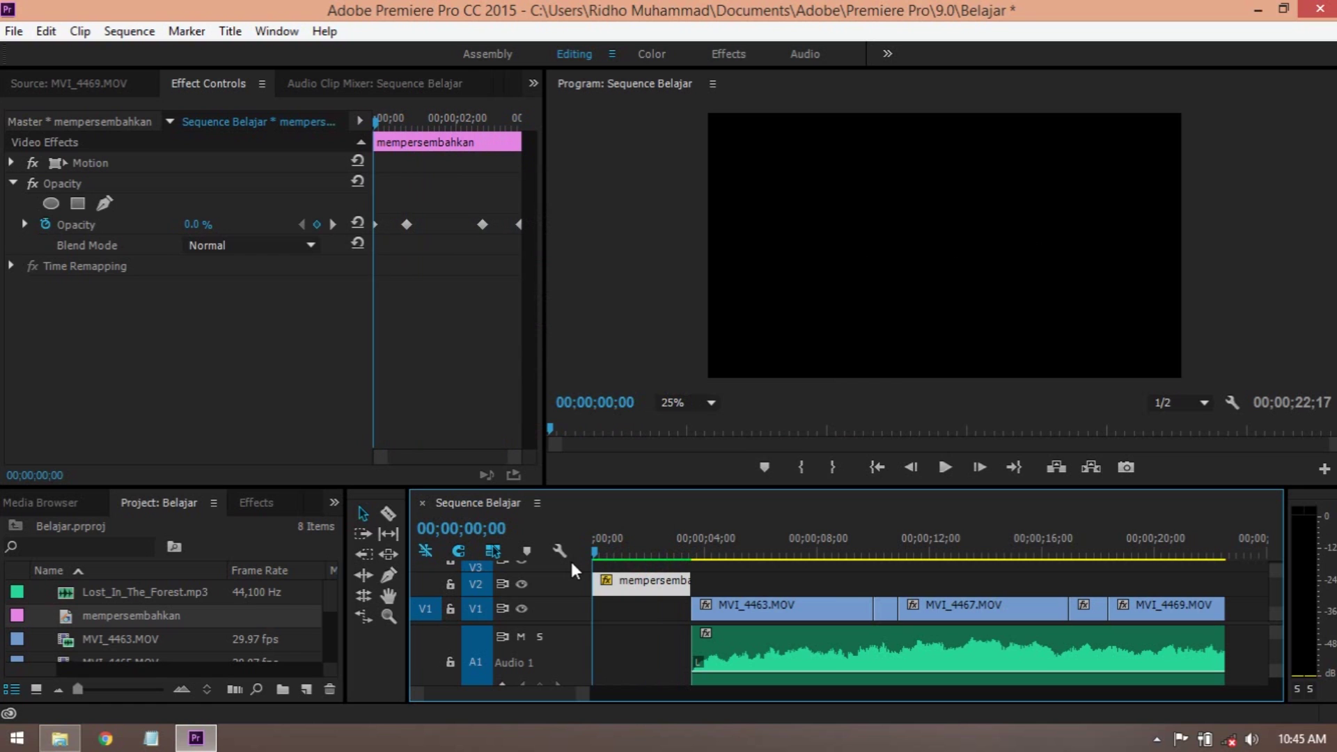
key(space)
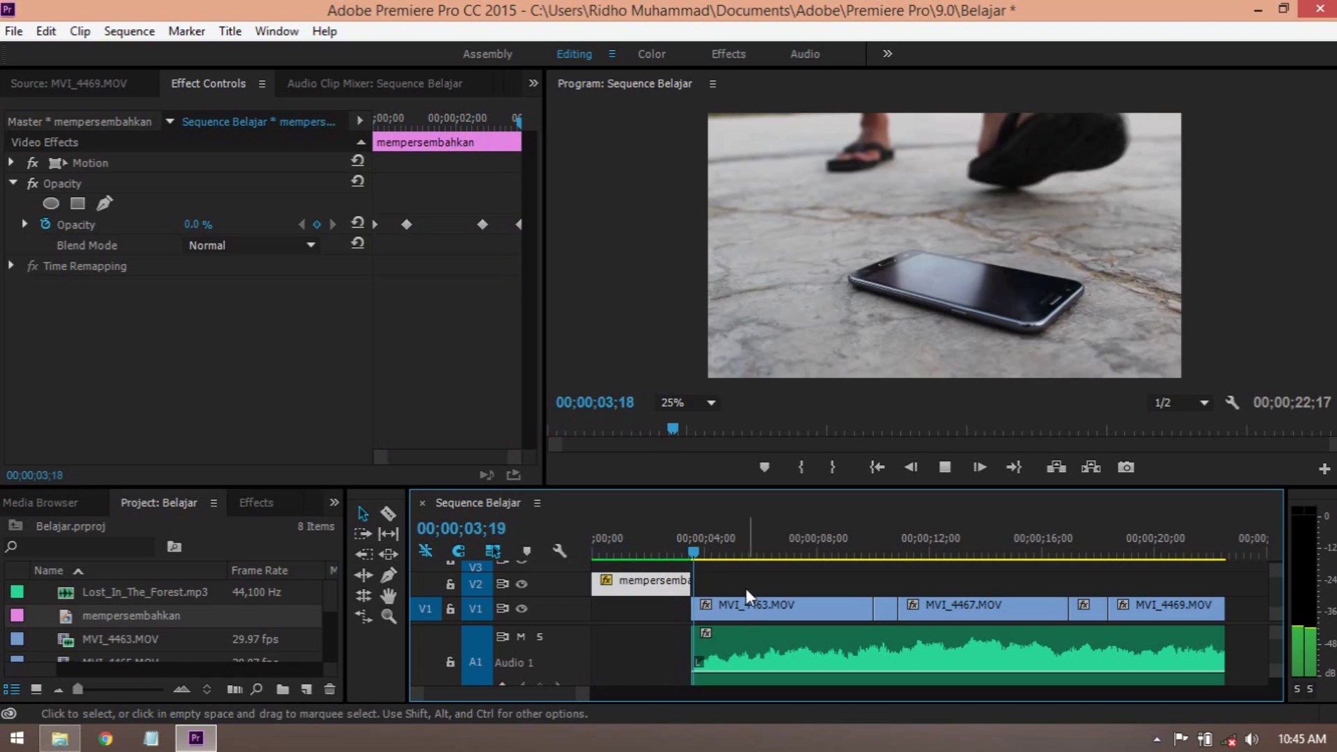
click(663, 547)
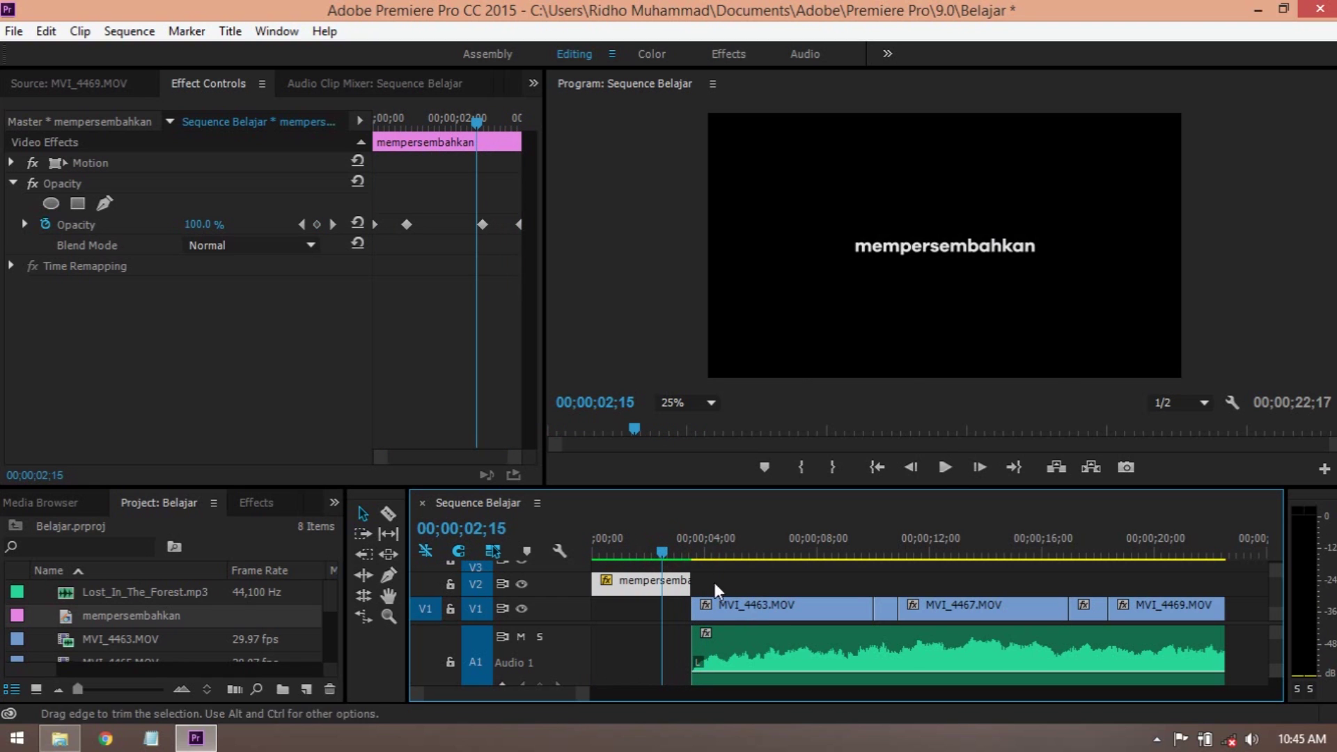
- Set an opacity keyframe of 0% at the start of the MVI_4463.MOV clip, at 00;00;03;17
click(775, 609)
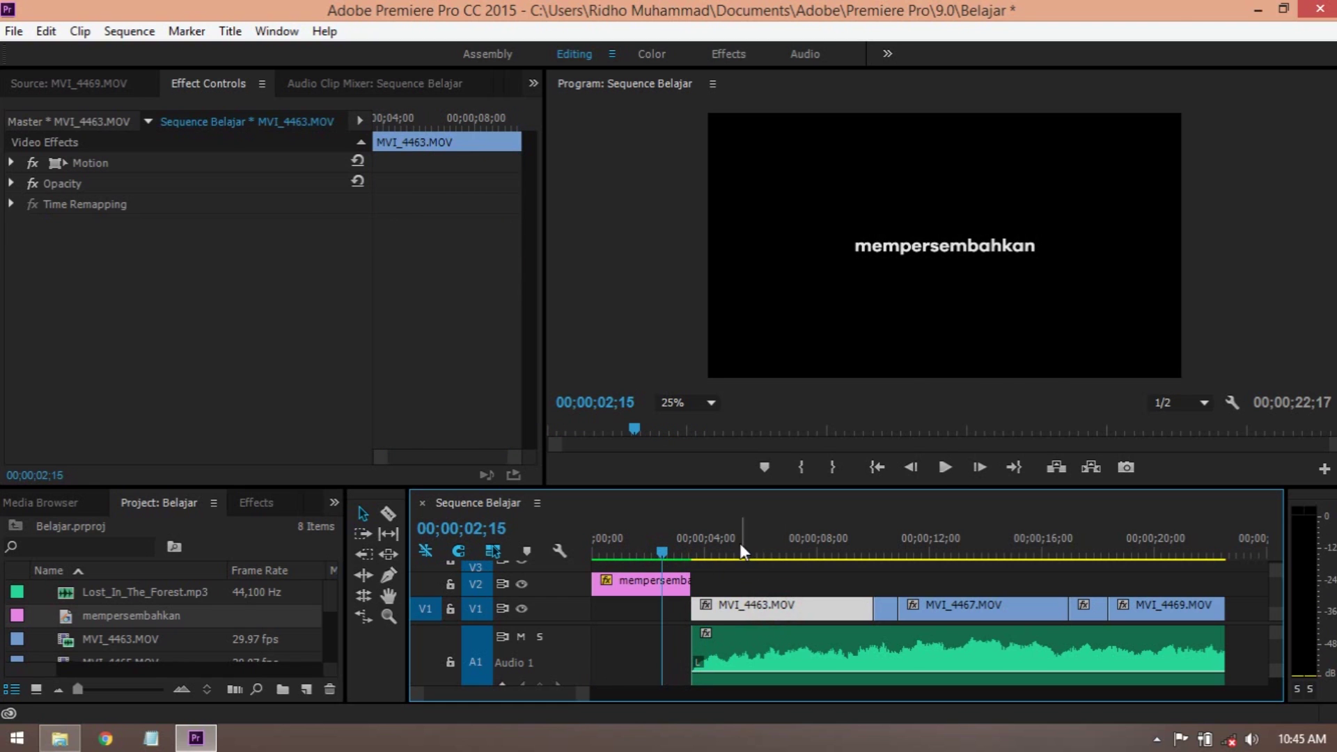
click(739, 548)
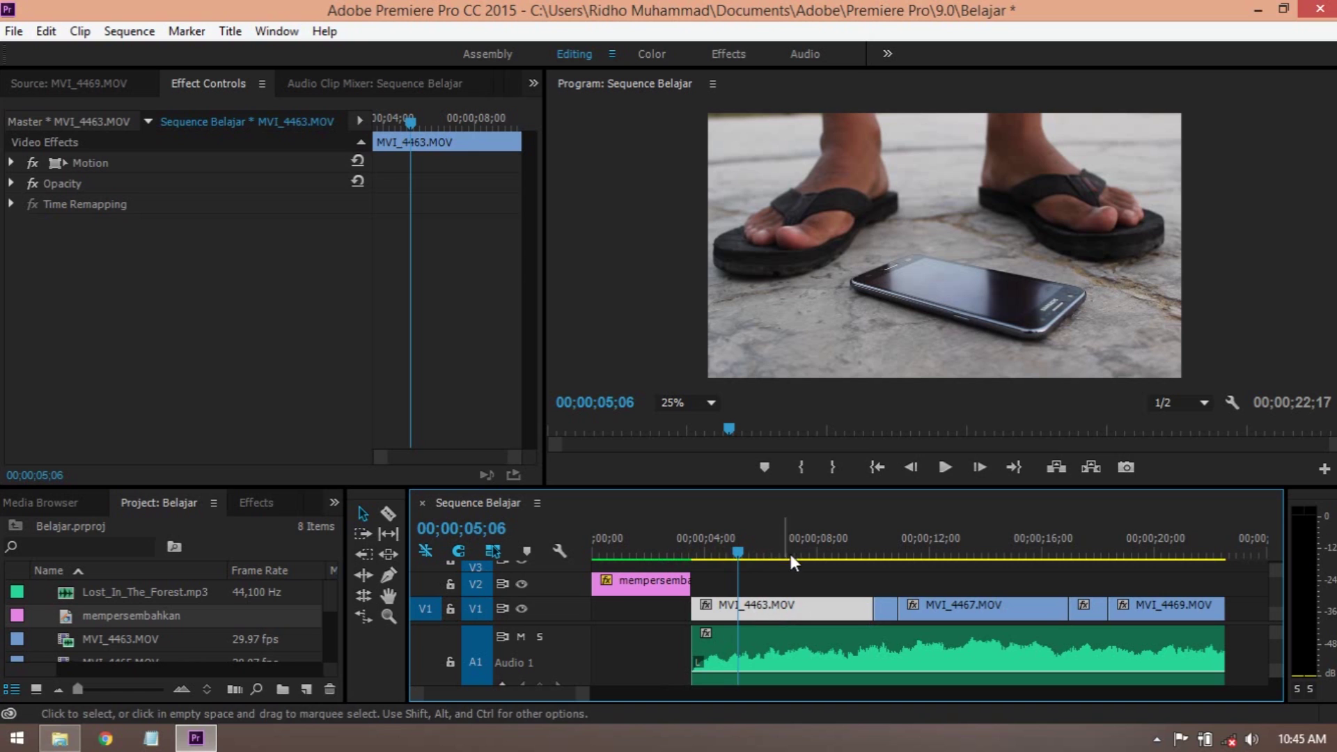
click(767, 606)
click(11, 184)
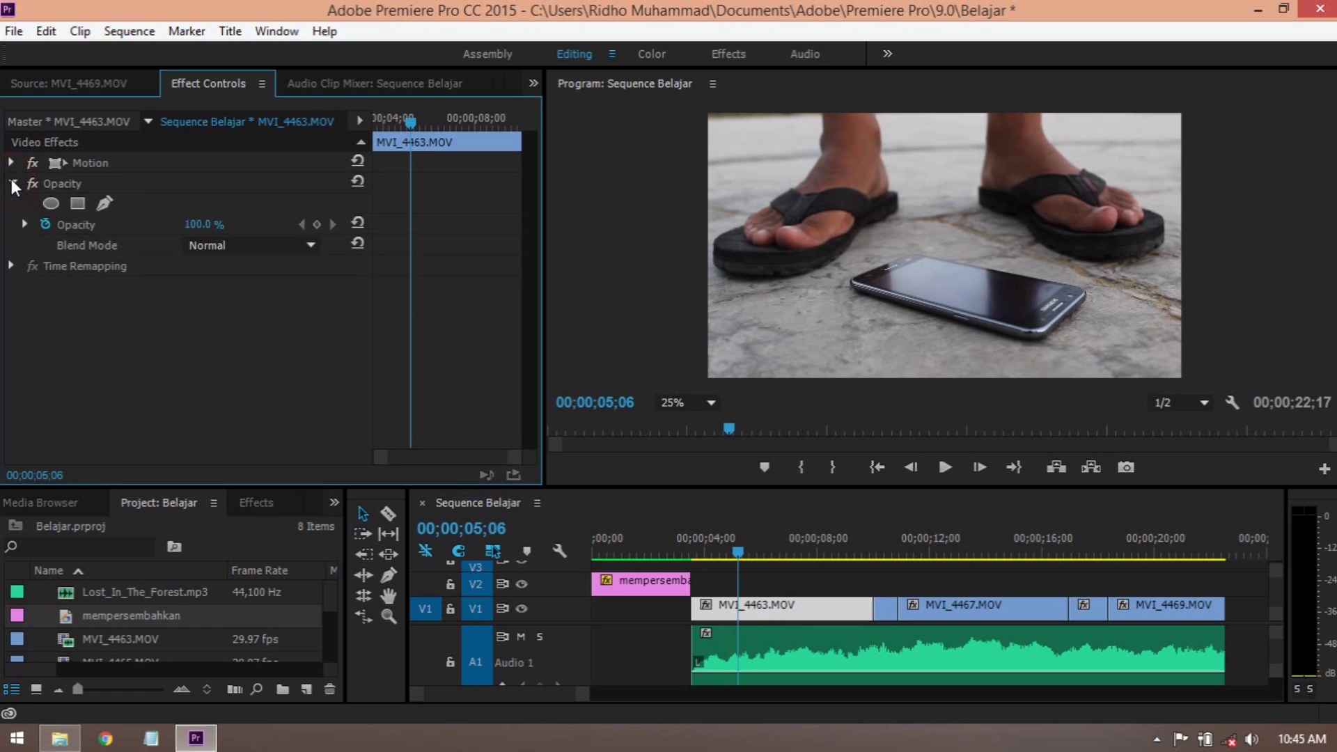
click(446, 119)
drag(445, 120, 365, 127)
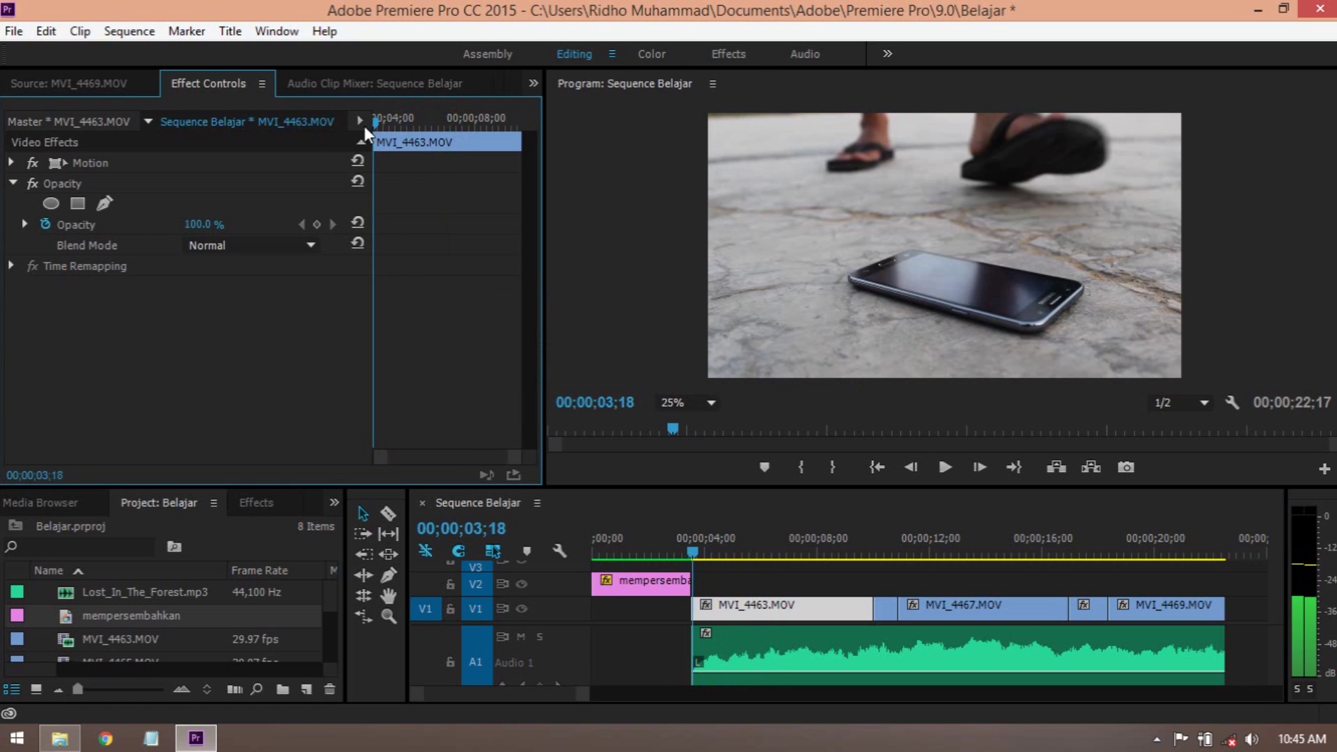
click(205, 226)
text(0)
key(Return)
drag(388, 234, 368, 217)
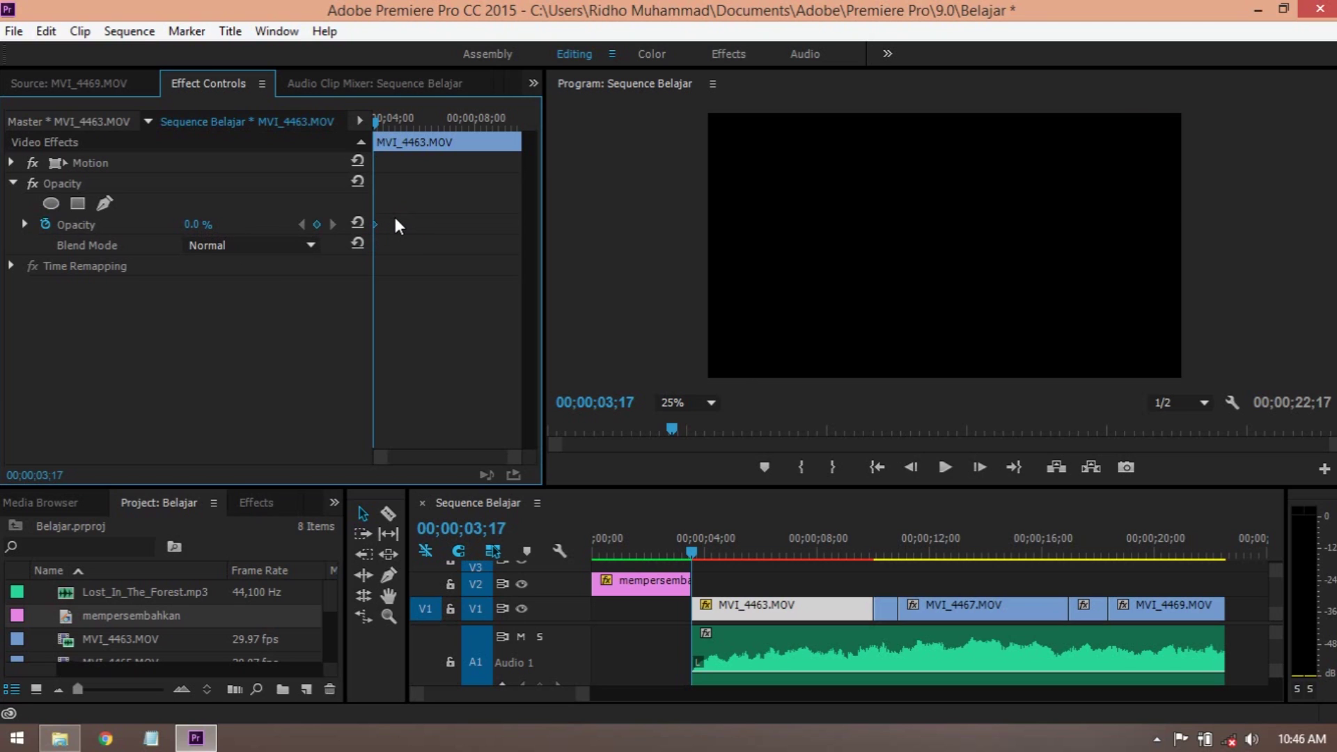
- Fade MVI_4463.MOV in with an opacity keyframe of 100% at 00;00;05;07 and render the preview
drag(407, 125, 416, 124)
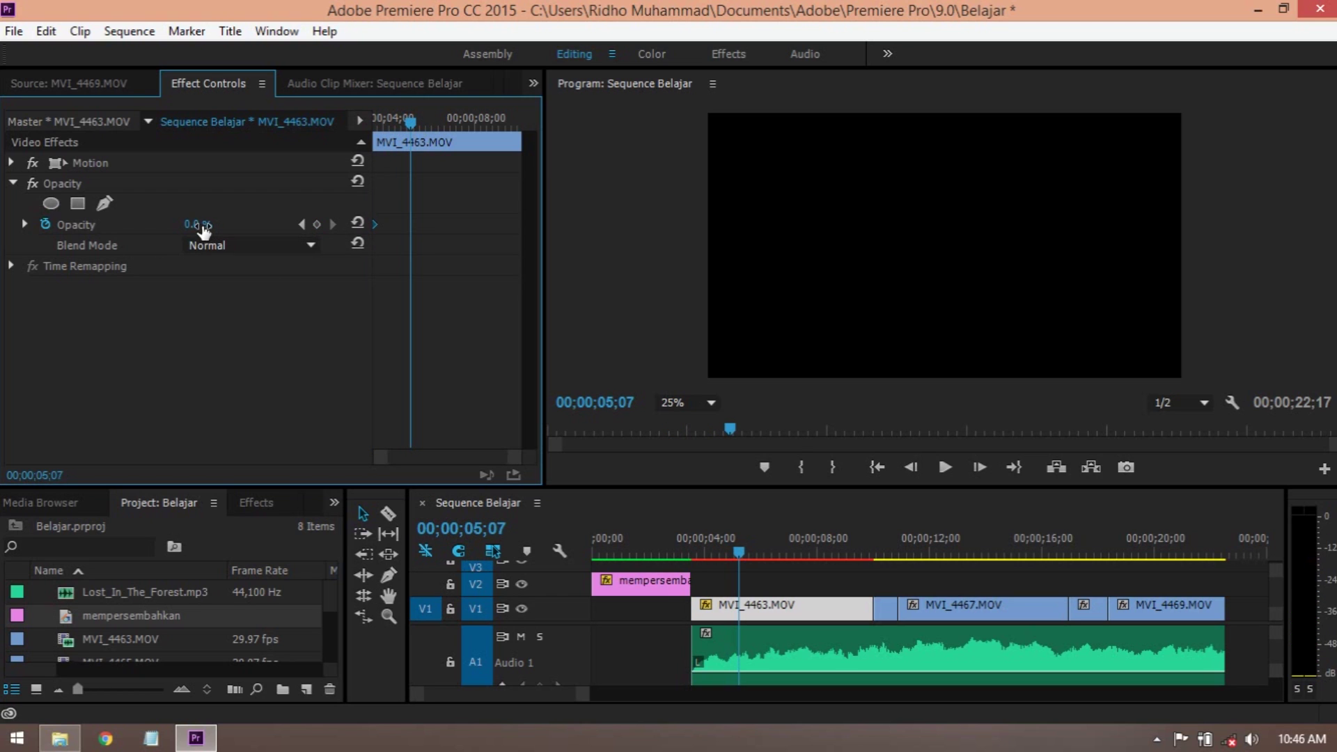
text(100)
key(Return)
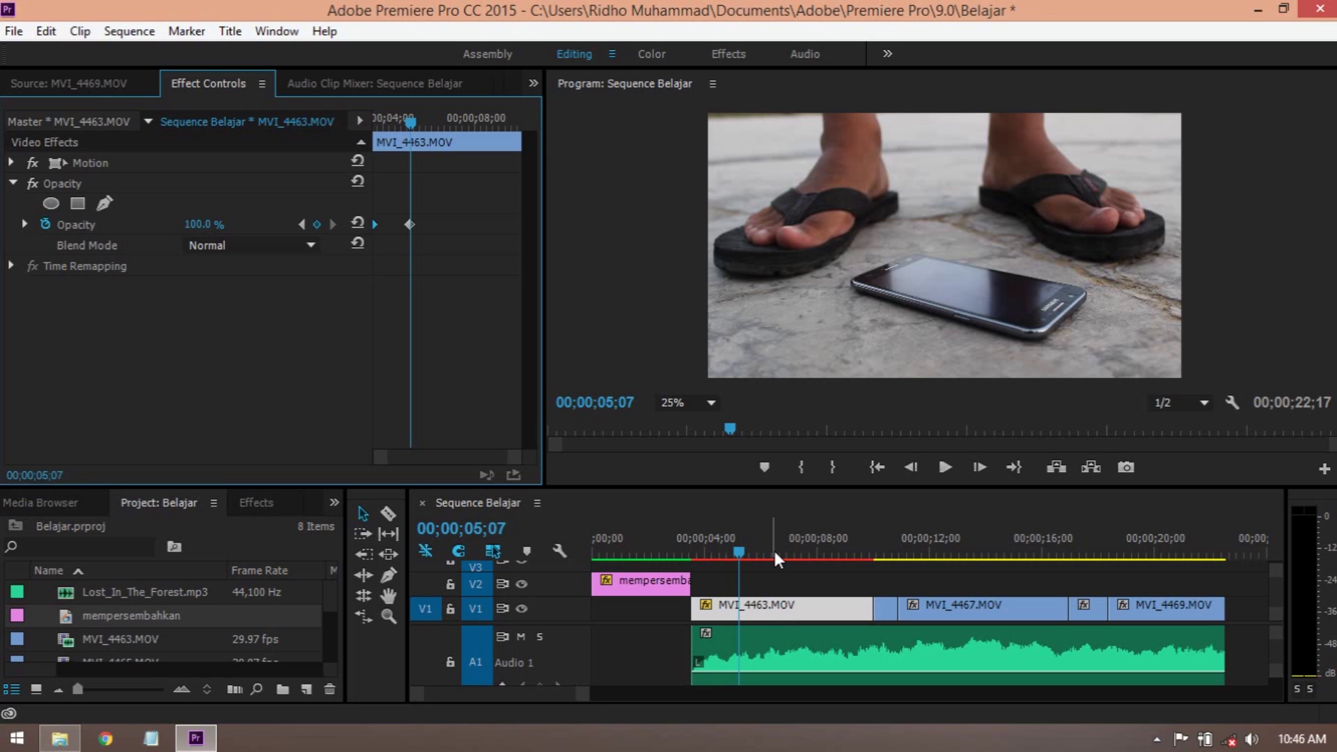
key(Return)
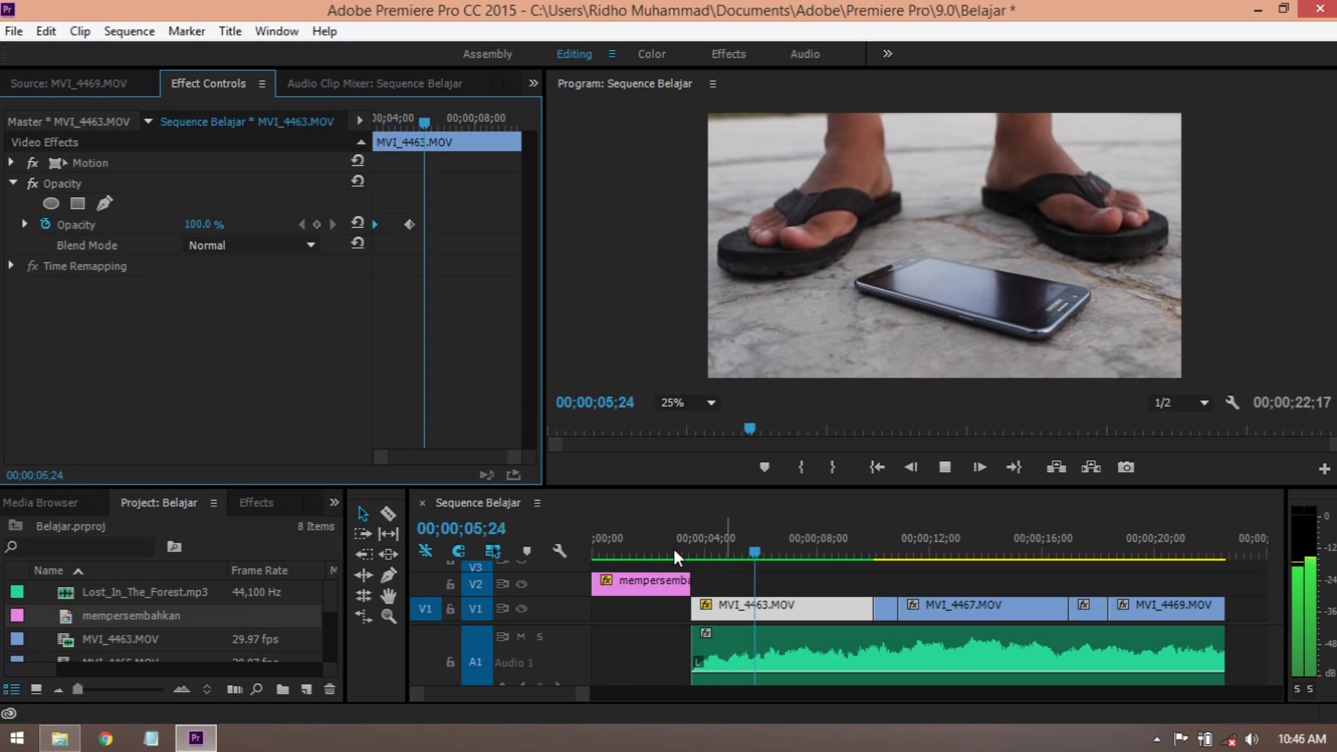
key(space)
- Add an opacity keyframe of 100% to the last clip, MVI_4469.MOV, at 00;00;21;28
drag(585, 694, 728, 693)
click(778, 553)
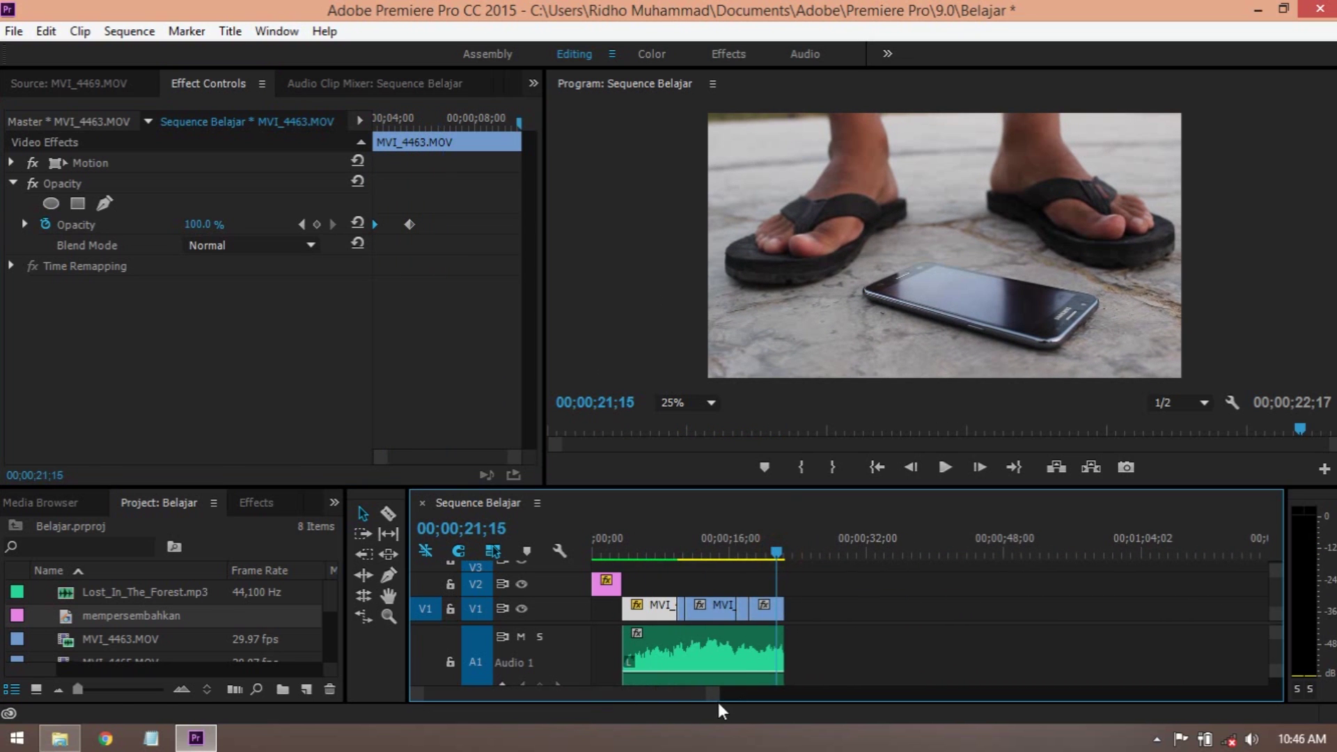
drag(716, 694, 561, 705)
drag(947, 552, 979, 558)
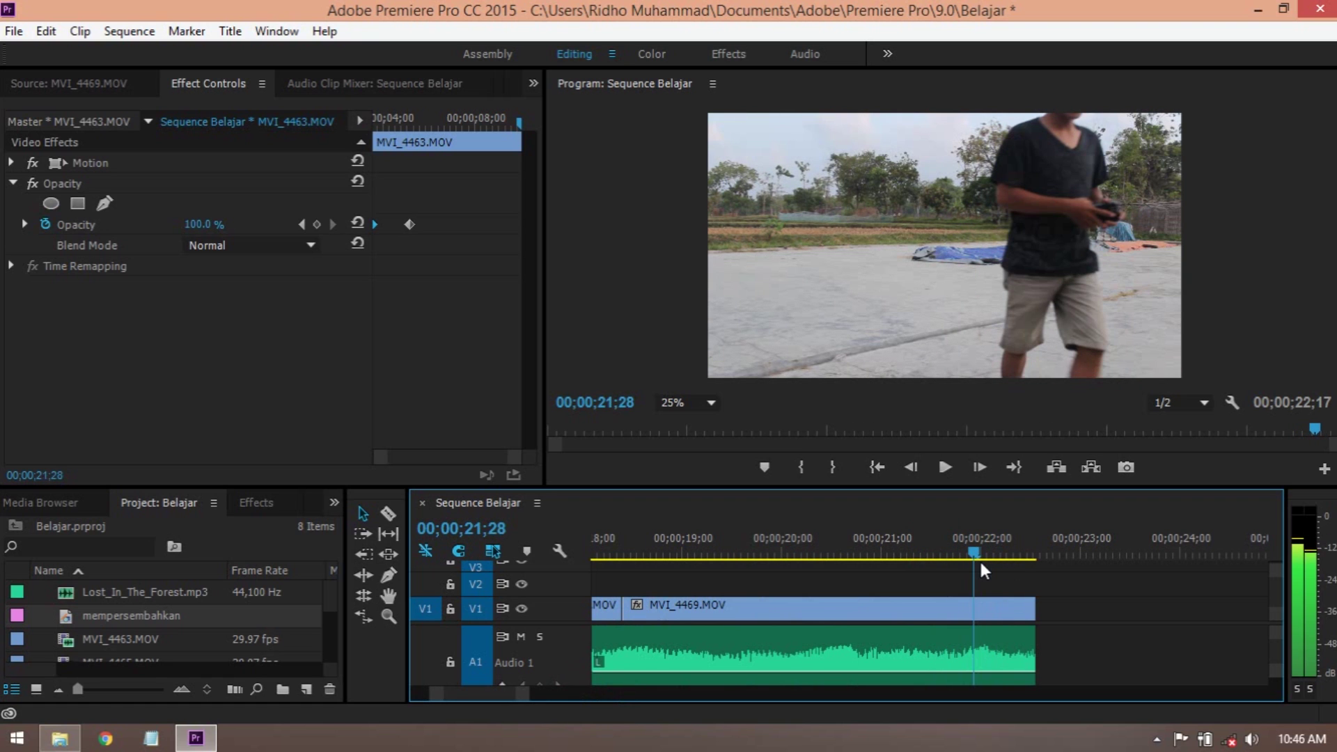
click(988, 611)
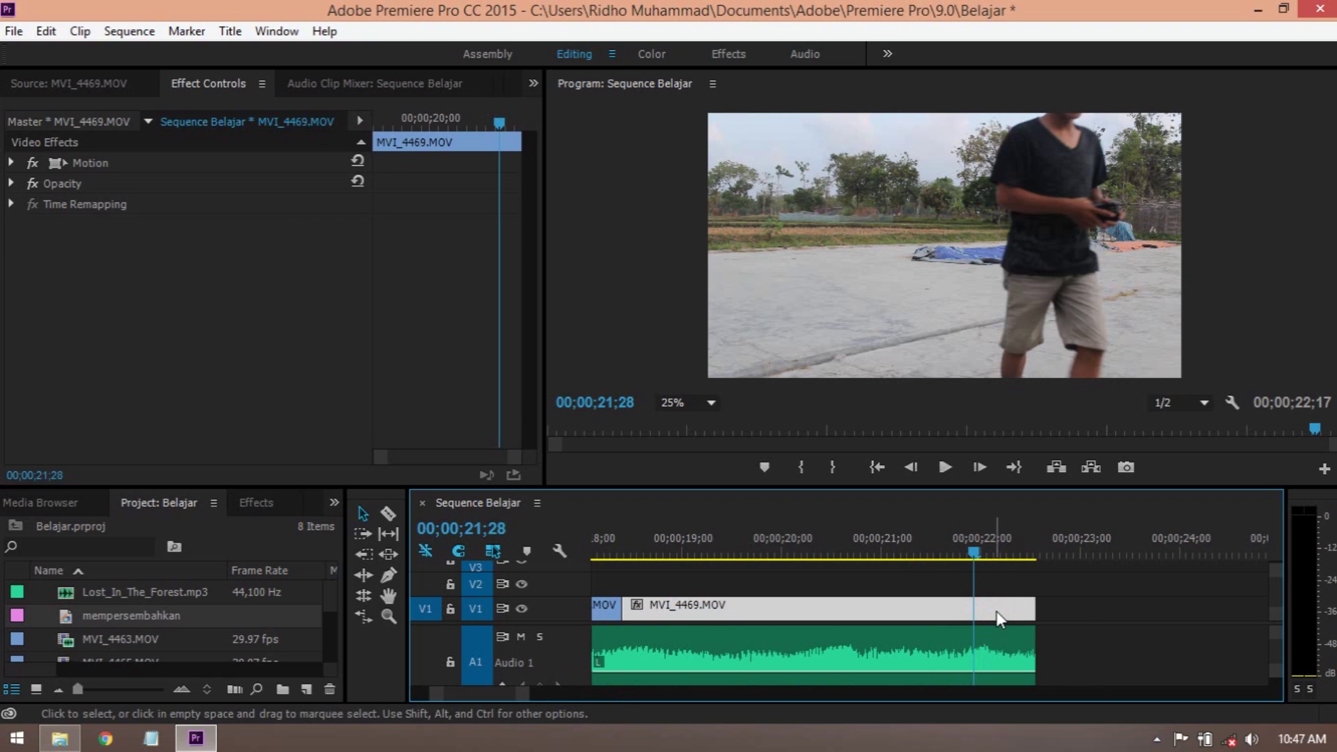
click(11, 184)
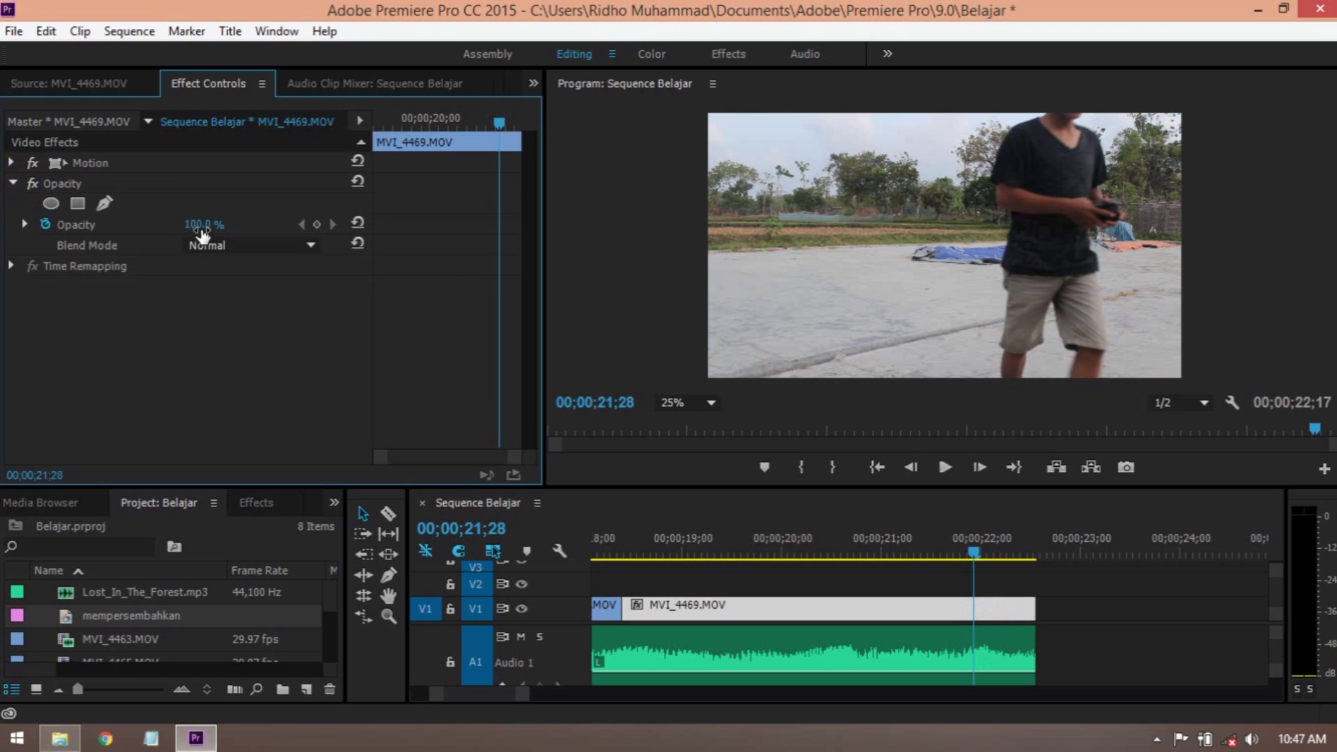
click(317, 224)
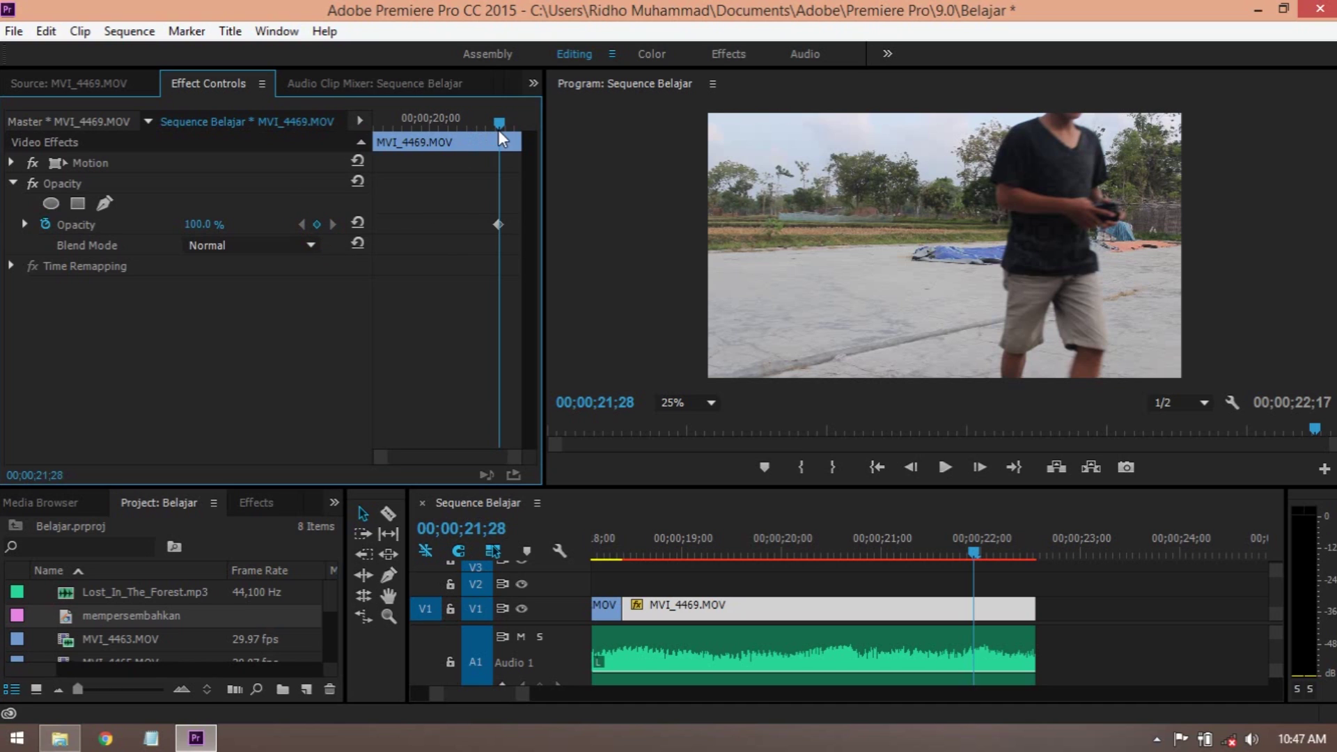
- Fade MVI_4469.MOV out with an opacity keyframe of 0% at the clip's end and render the preview
drag(500, 119, 548, 131)
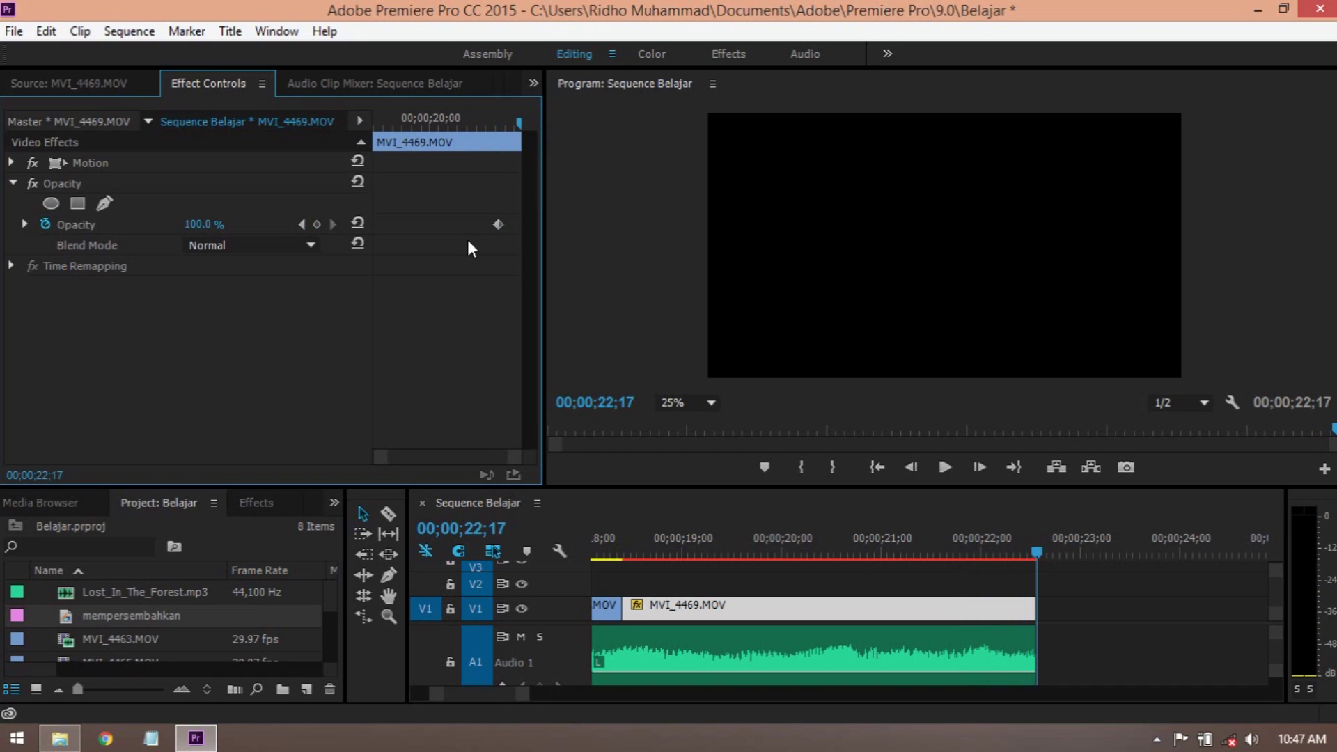
click(209, 224)
text(0)
key(Return)
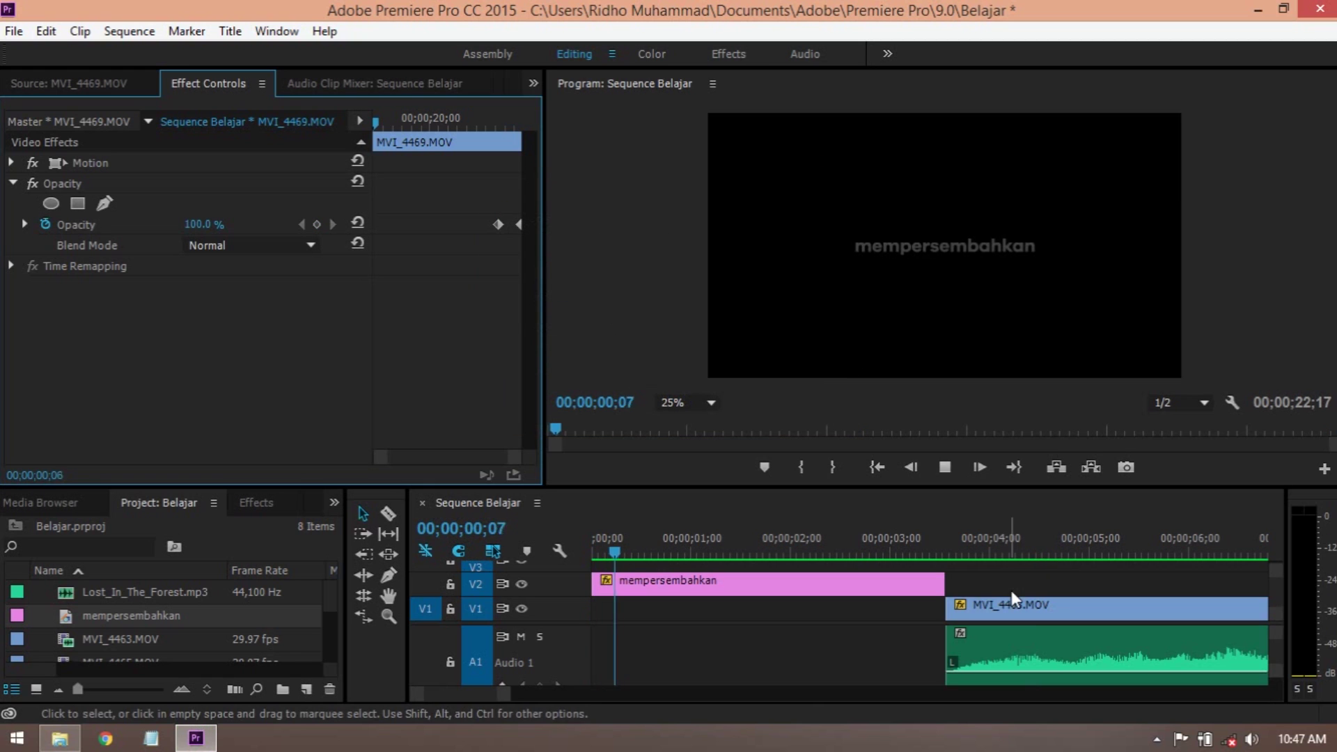
key(space)
- Fade out Lost_In_The_Forest.mp3 with volume level keyframes of 0.0 dB at 00;00;21;28 and -287.5 dB at 00;00;22;17
drag(504, 695, 541, 704)
click(758, 551)
drag(969, 559, 1005, 556)
click(1049, 652)
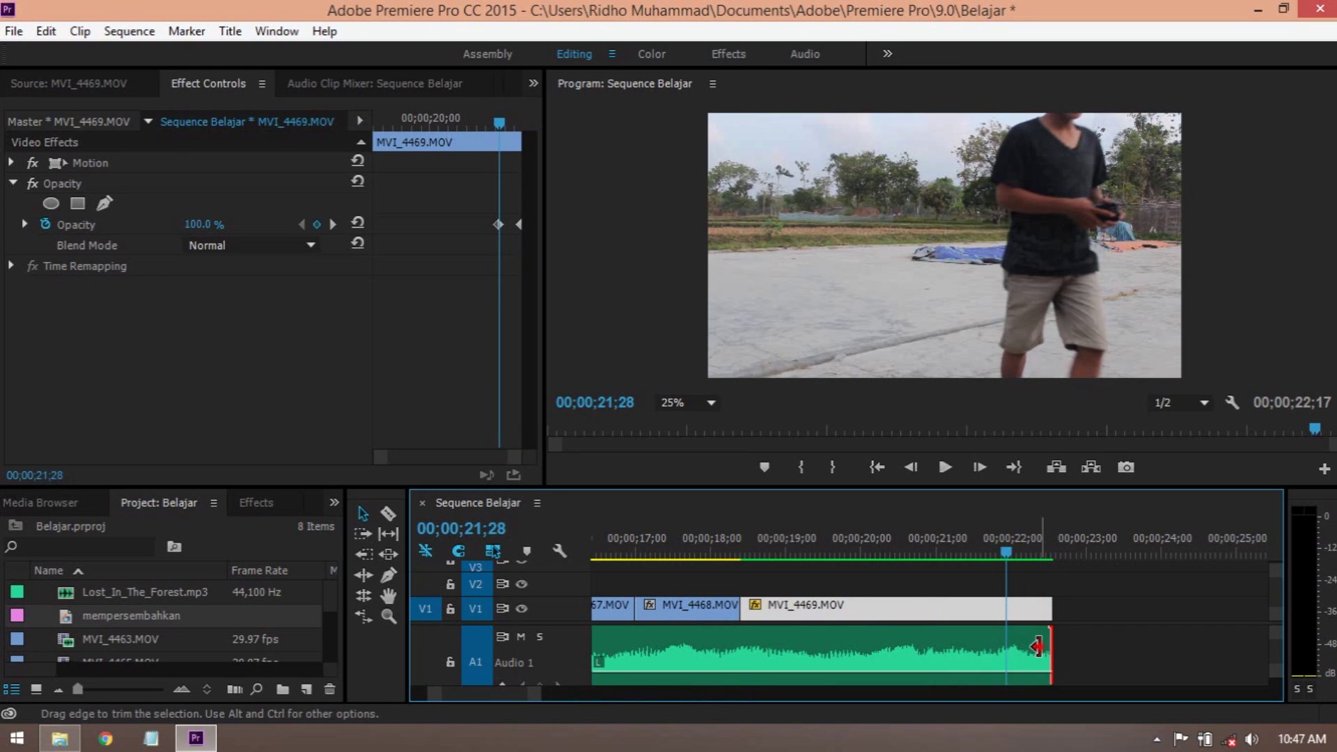
click(1002, 648)
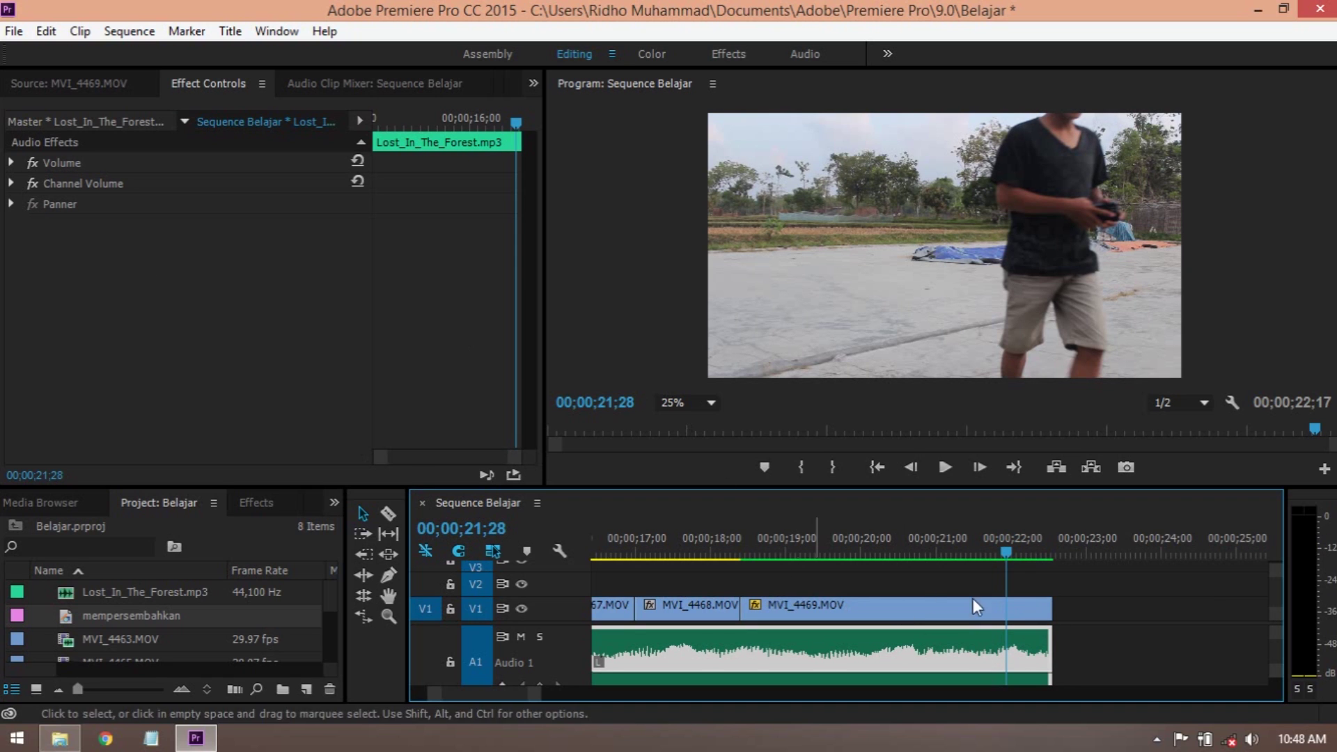
mouse_move(1010, 546)
mouse_down()
mouse_move(1022, 546)
mouse_move(1009, 546)
mouse_up()
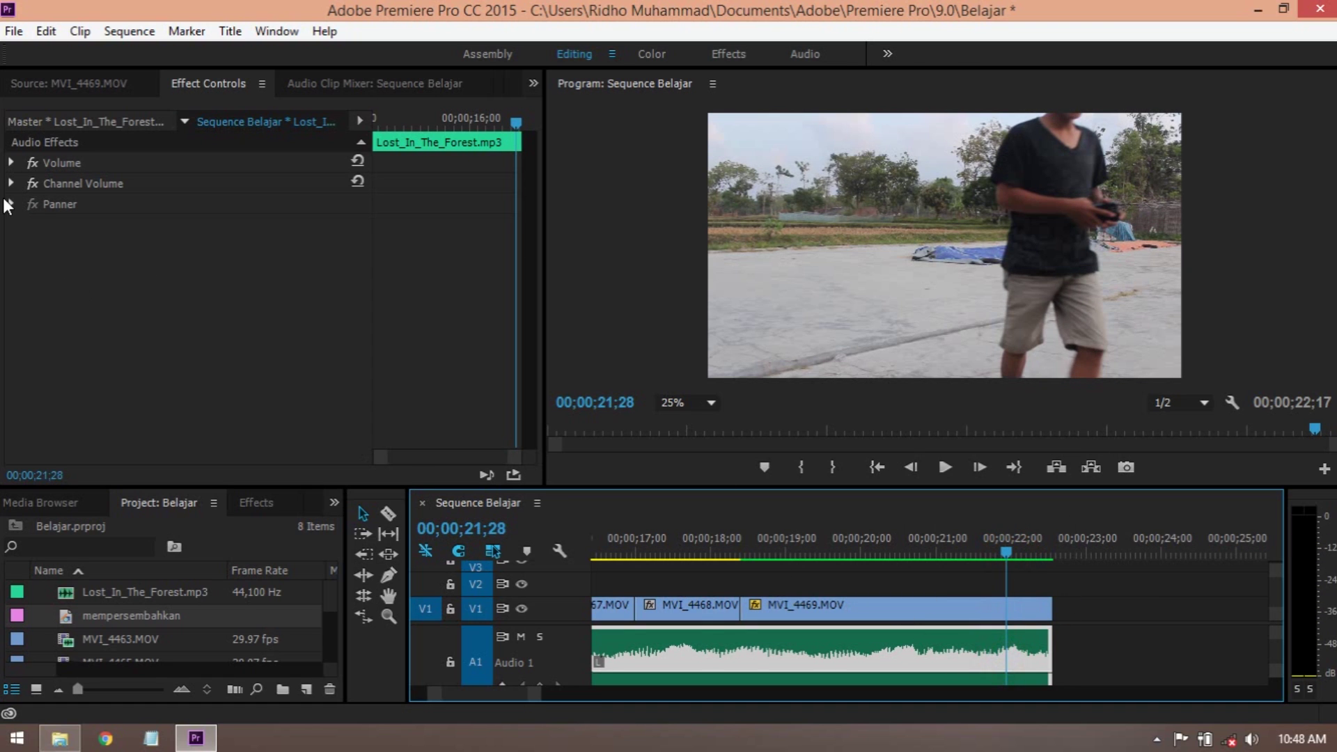
click(12, 163)
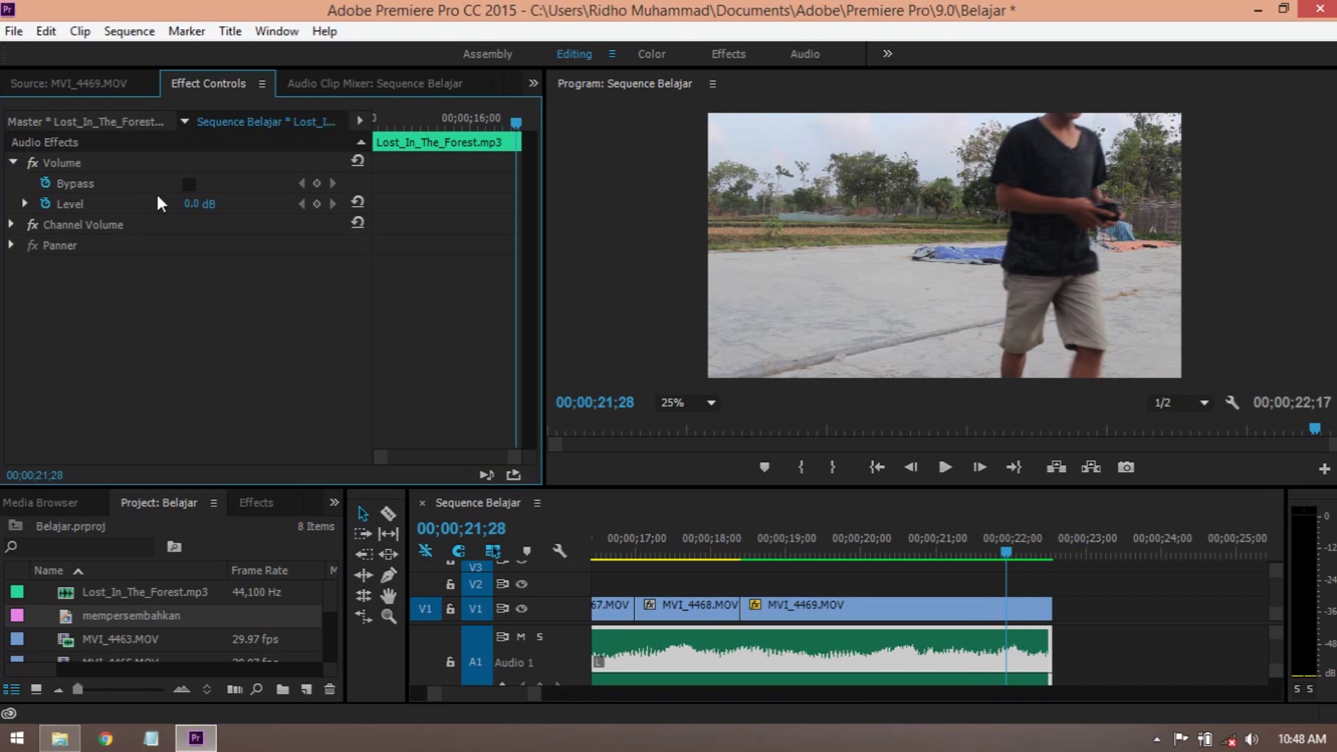
click(318, 203)
drag(521, 121, 549, 122)
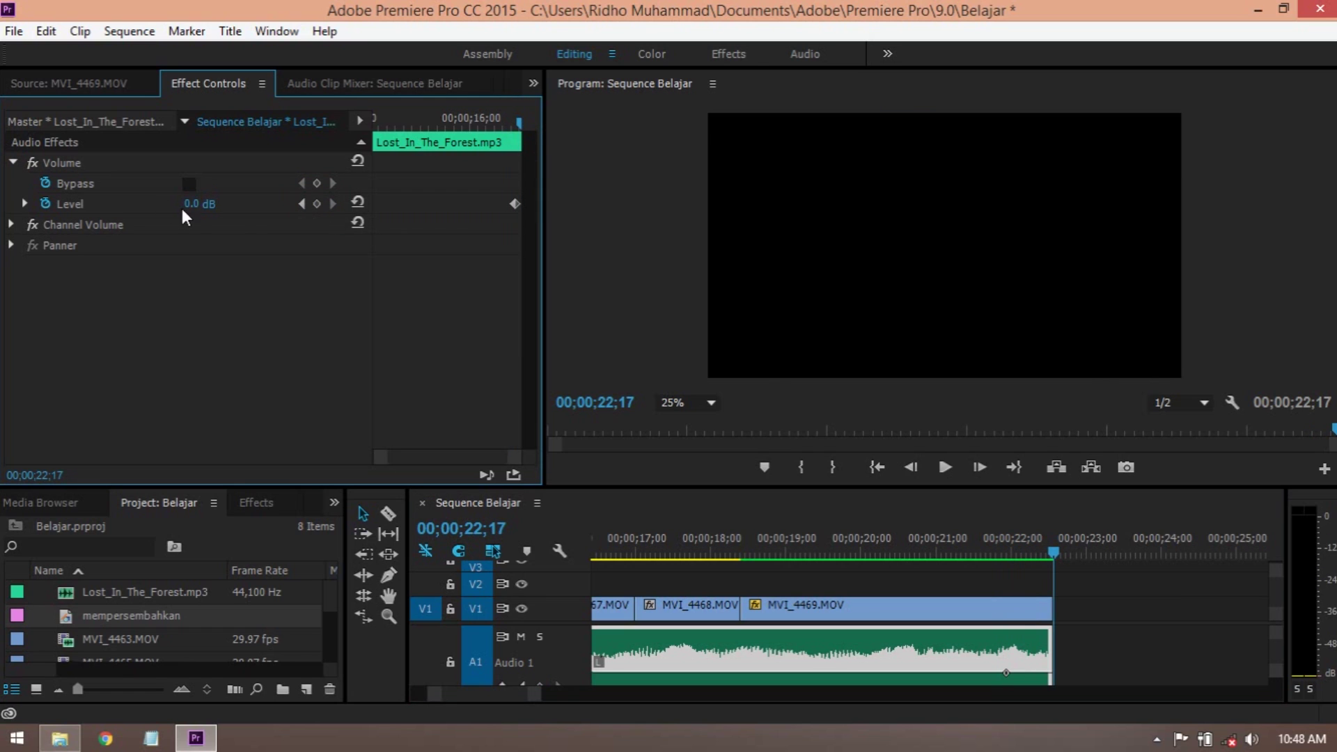
drag(197, 214, 28, 203)
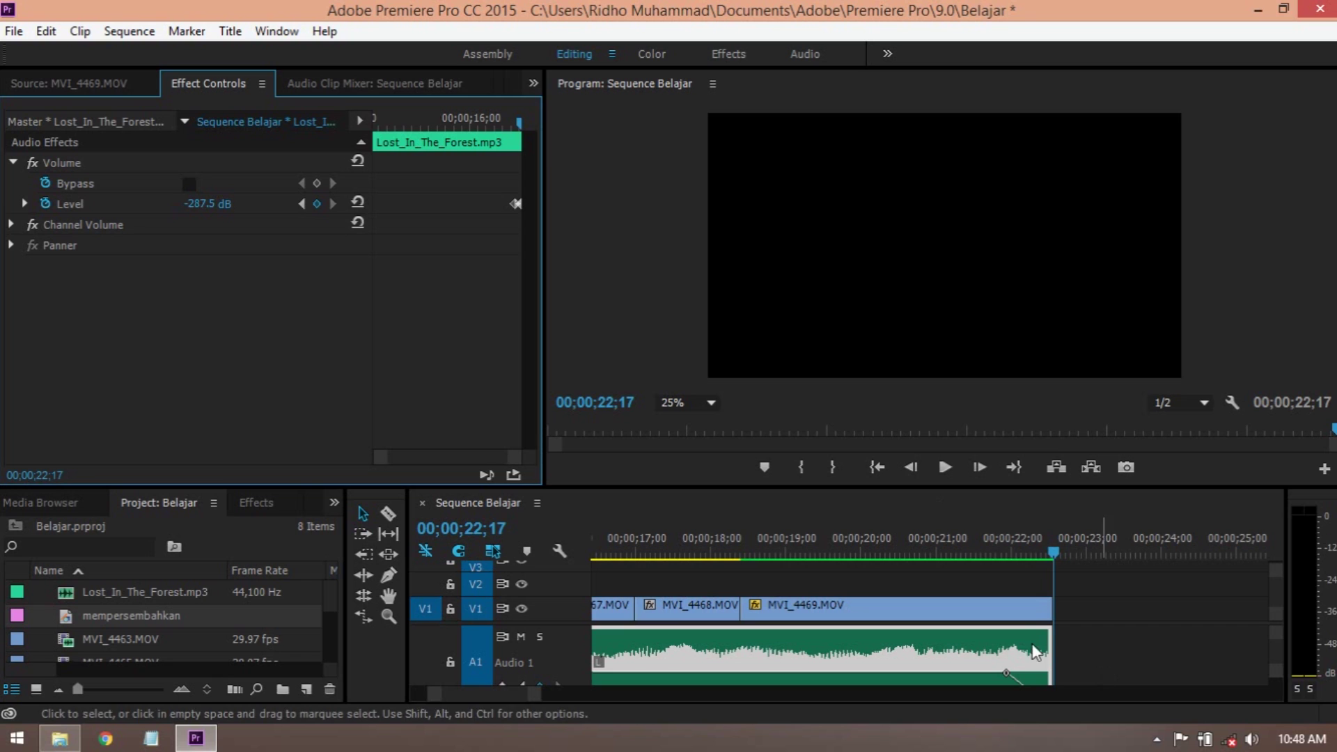
- Play the sequence's ending from 00;00;21;25 and examine the music's volume fade on the Audio 1 track
click(1000, 545)
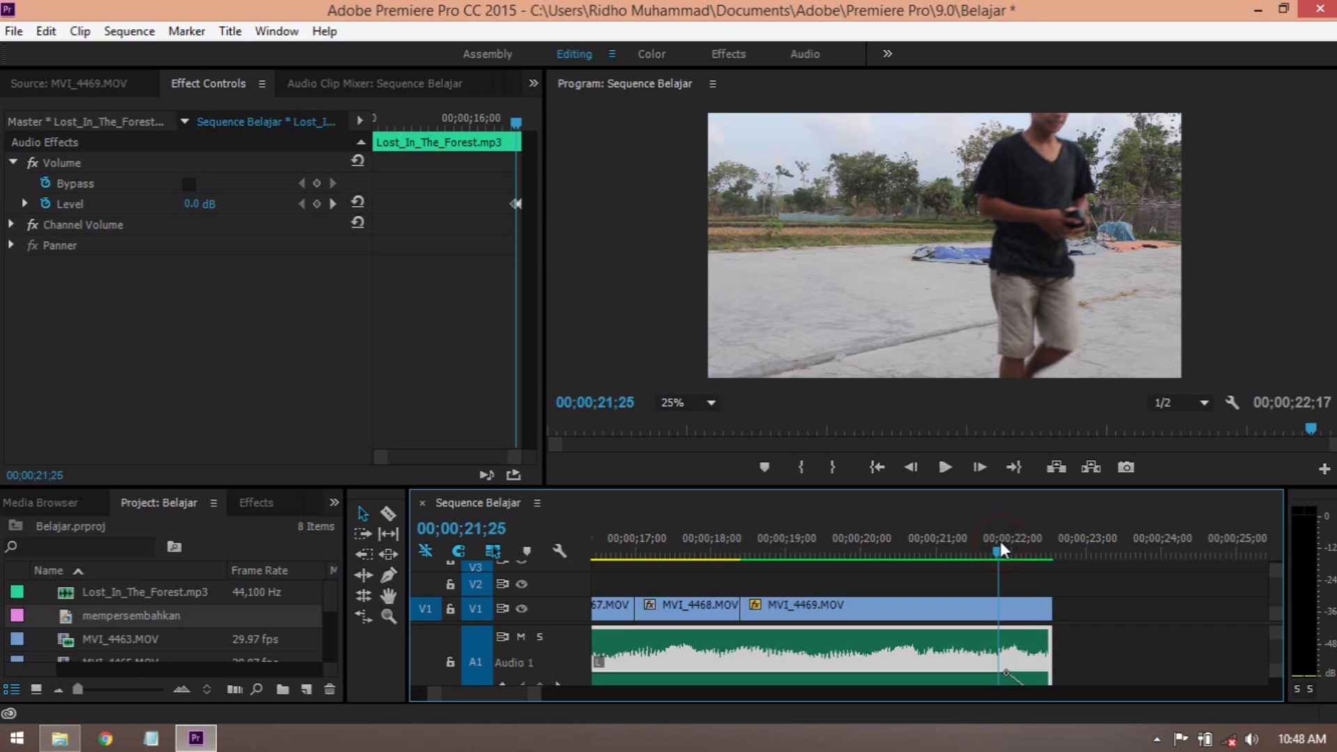
key(space)
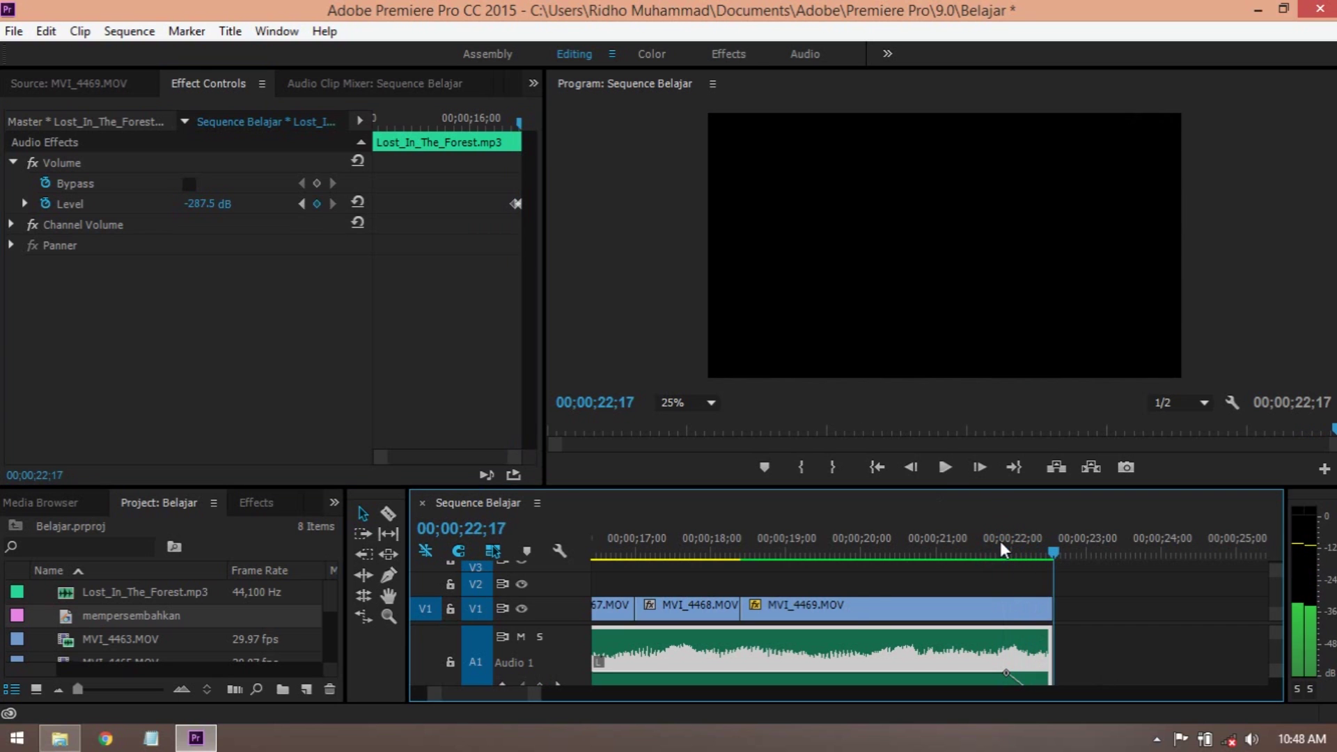
key(space)
key(space)
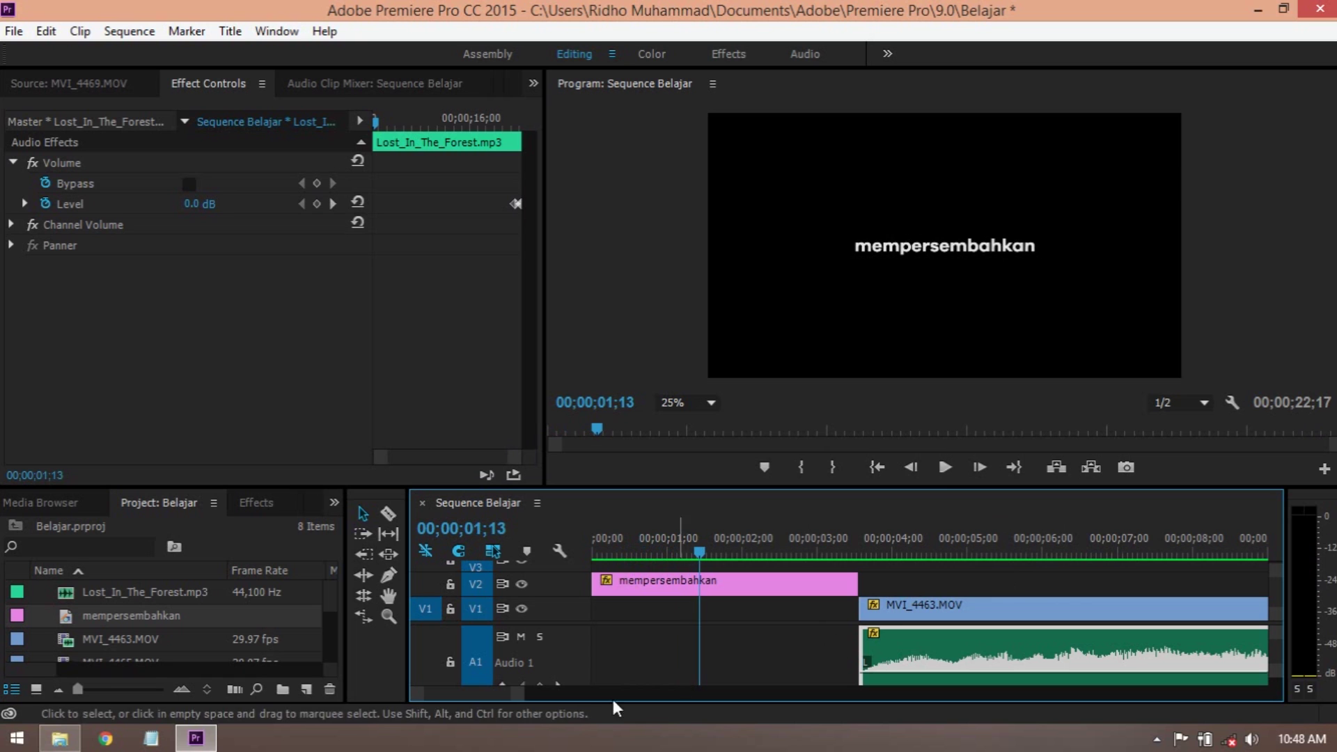
drag(523, 692, 687, 691)
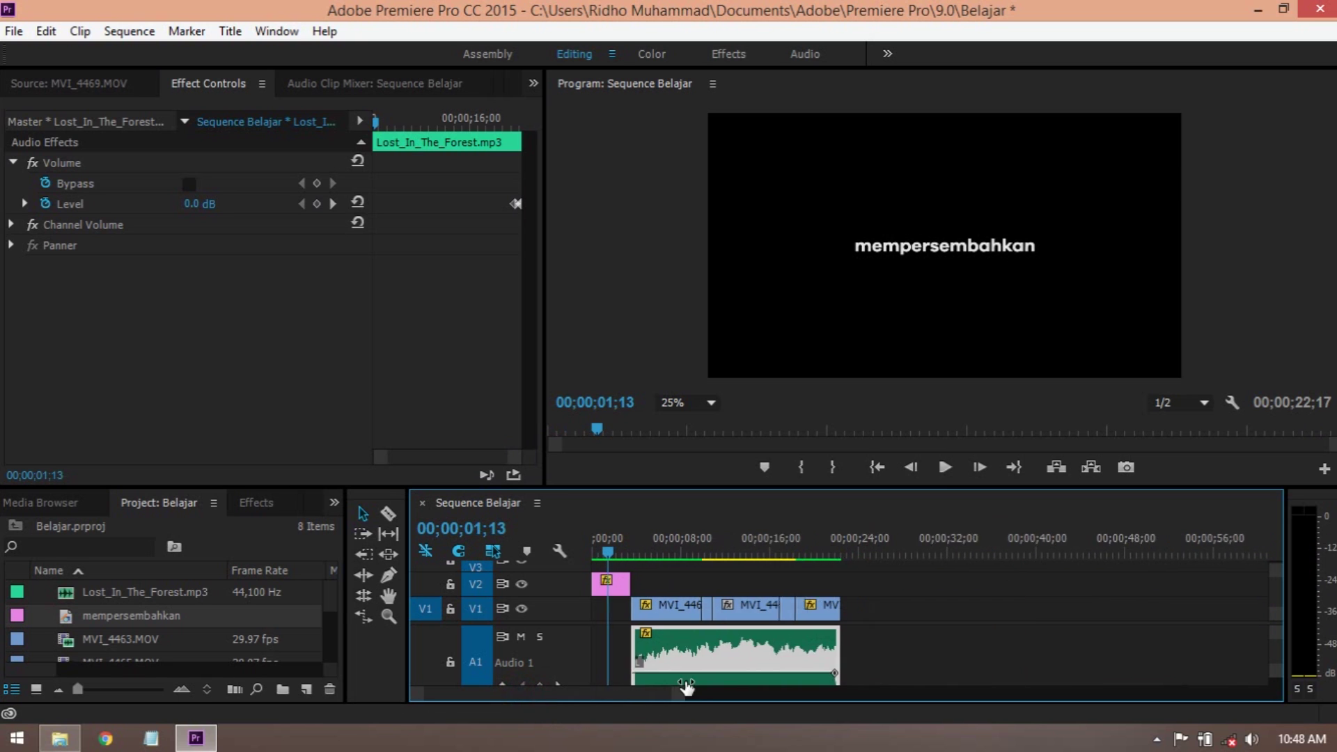
click(834, 555)
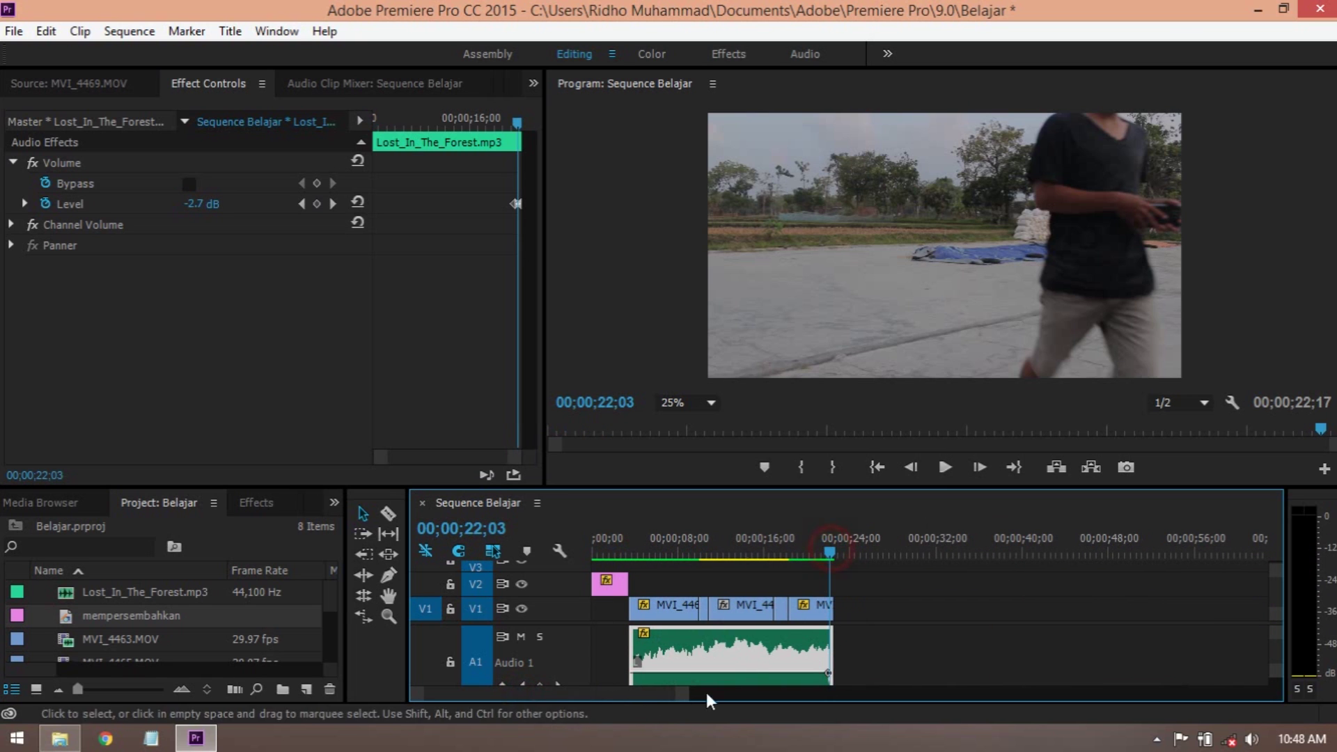
drag(680, 694, 627, 700)
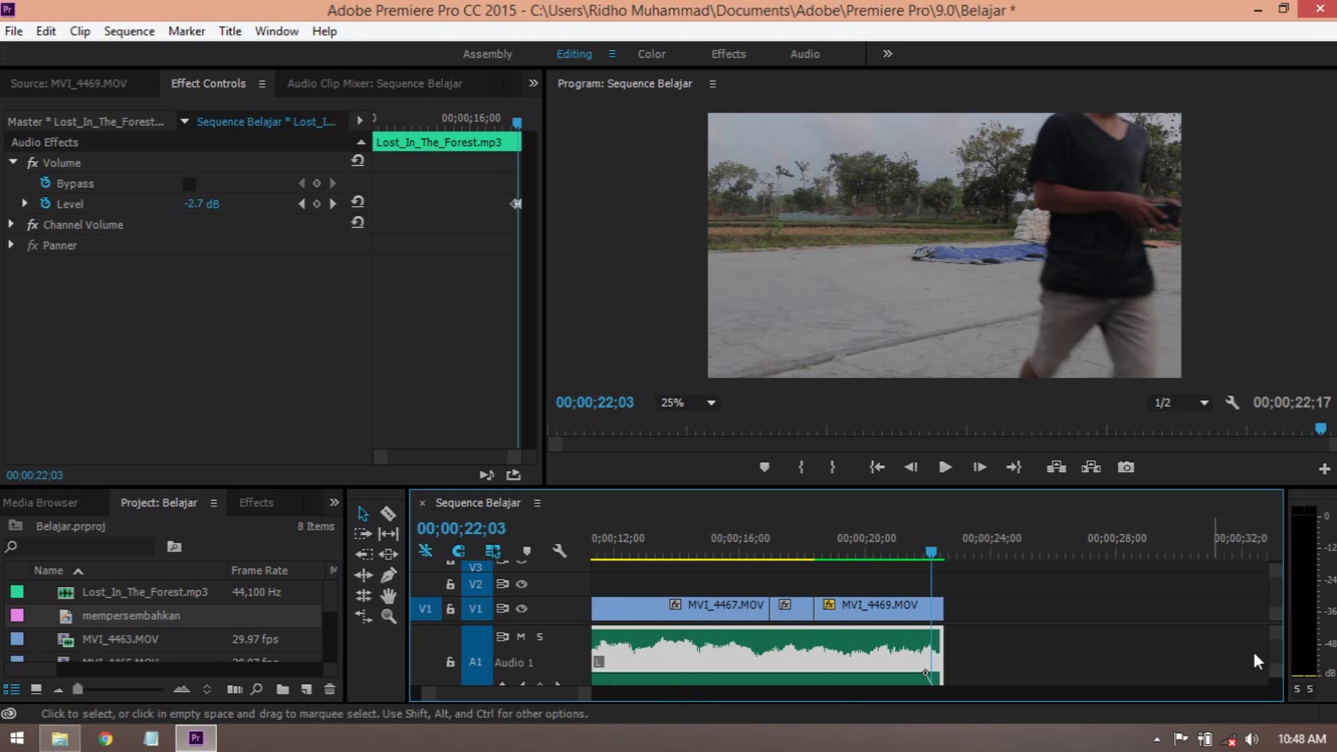
mouse_move(1274, 648)
mouse_down()
mouse_move(1274, 660)
mouse_move(1272, 646)
mouse_up()
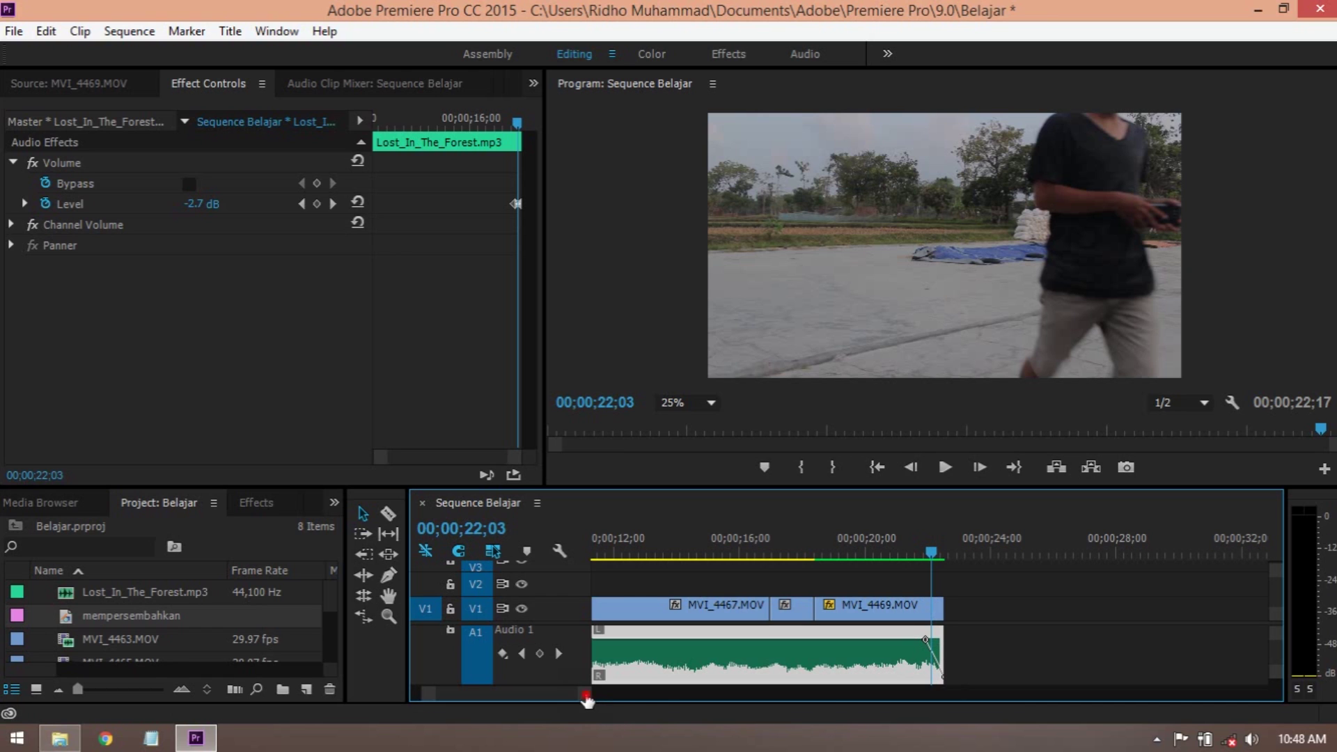
- Look through the Wipe group of the video transitions for one to use at the MVI_4469.MOV cut
drag(591, 693, 674, 693)
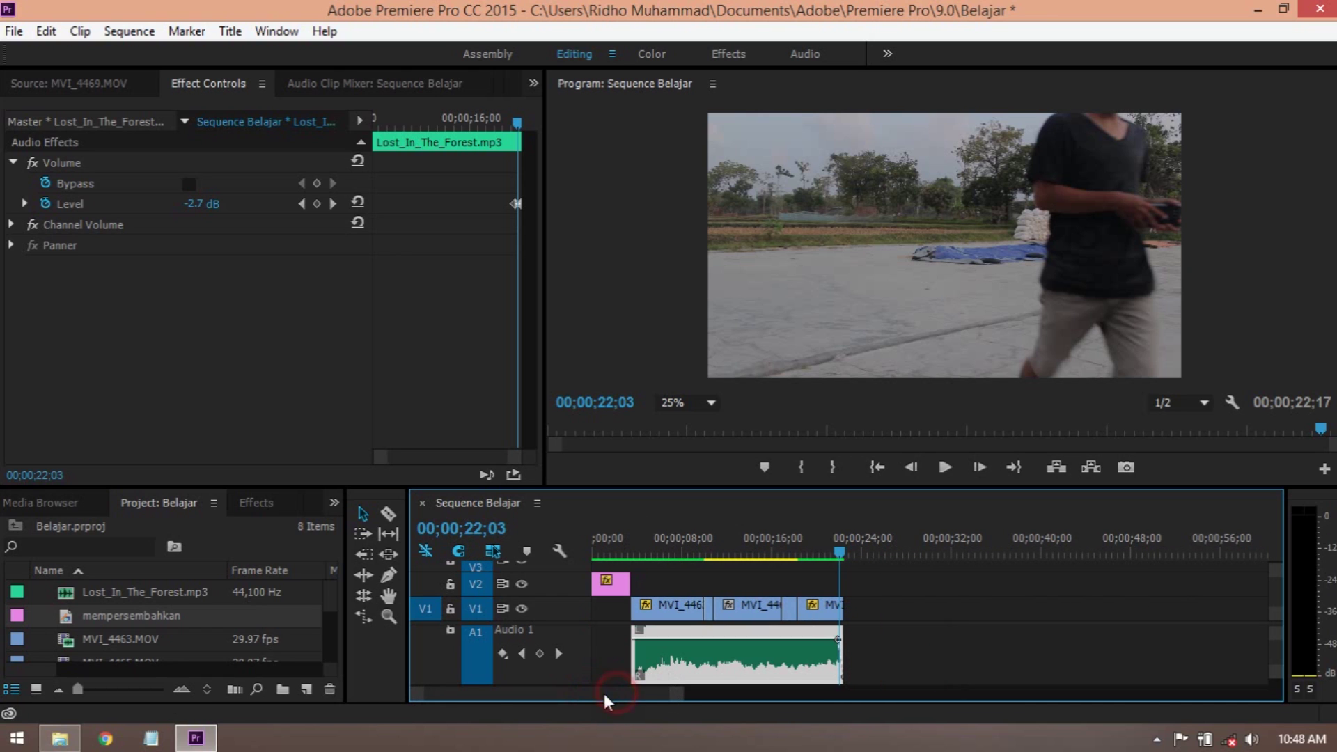
click(803, 562)
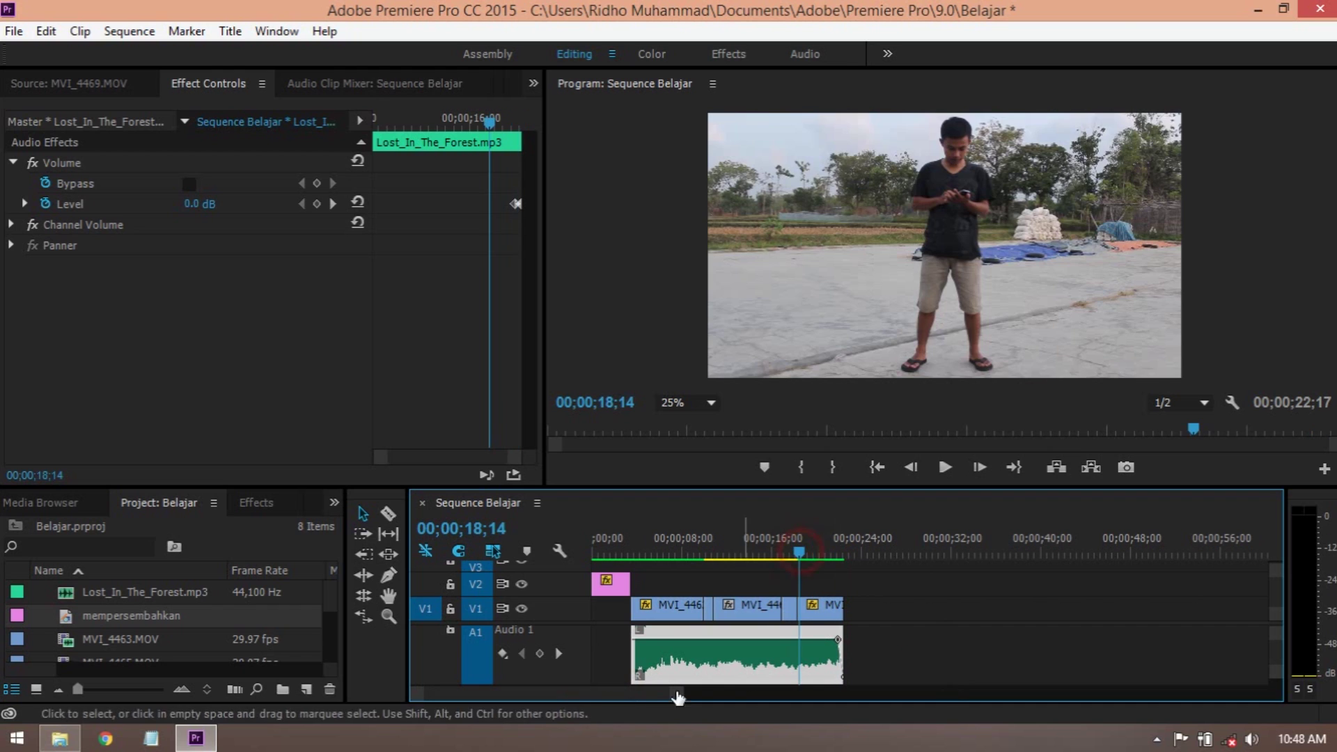
drag(674, 695, 604, 695)
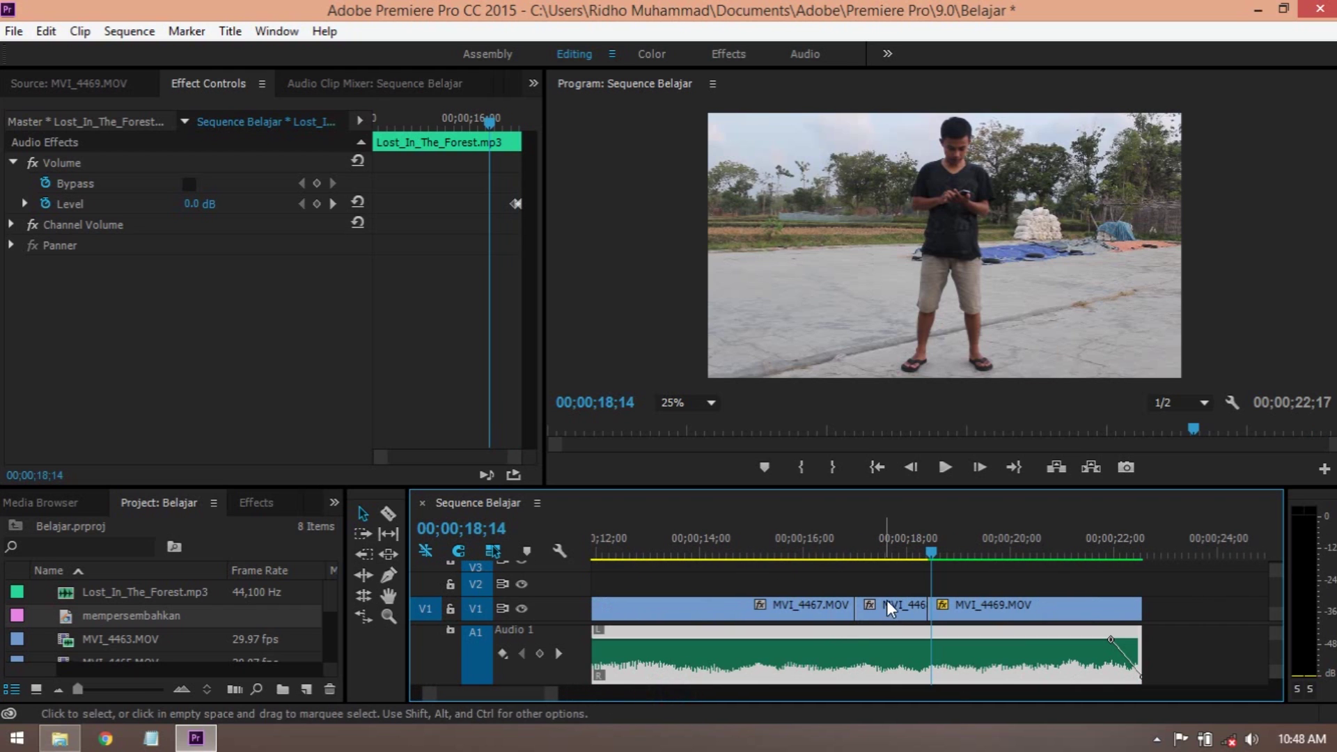
click(277, 505)
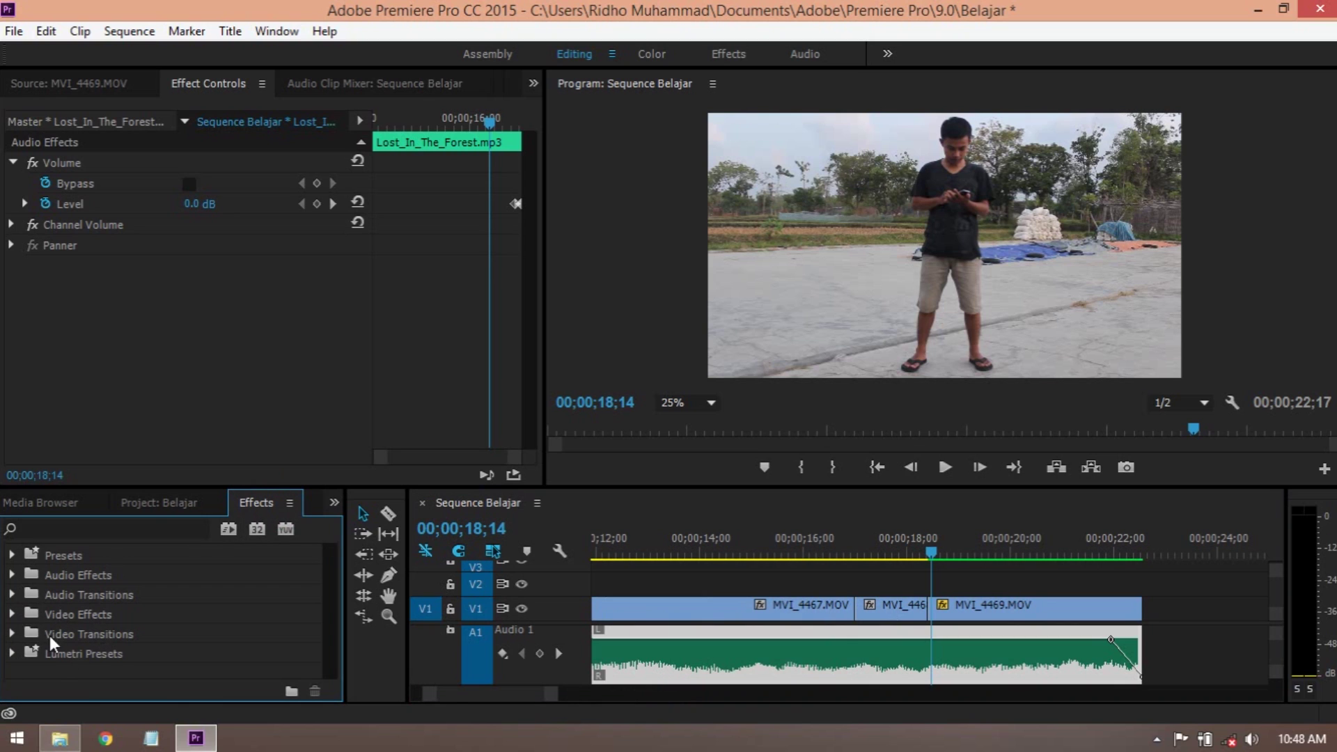
click(12, 635)
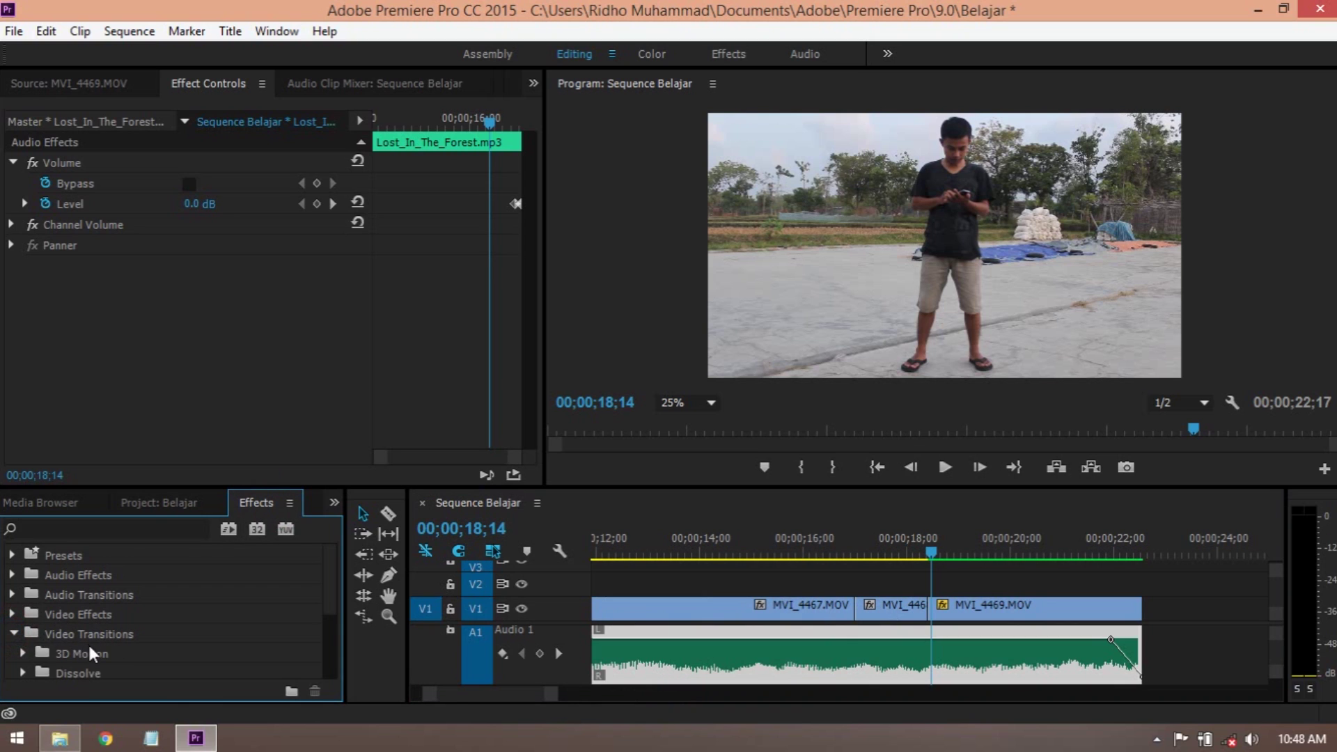
scroll(90, 646, down, 5)
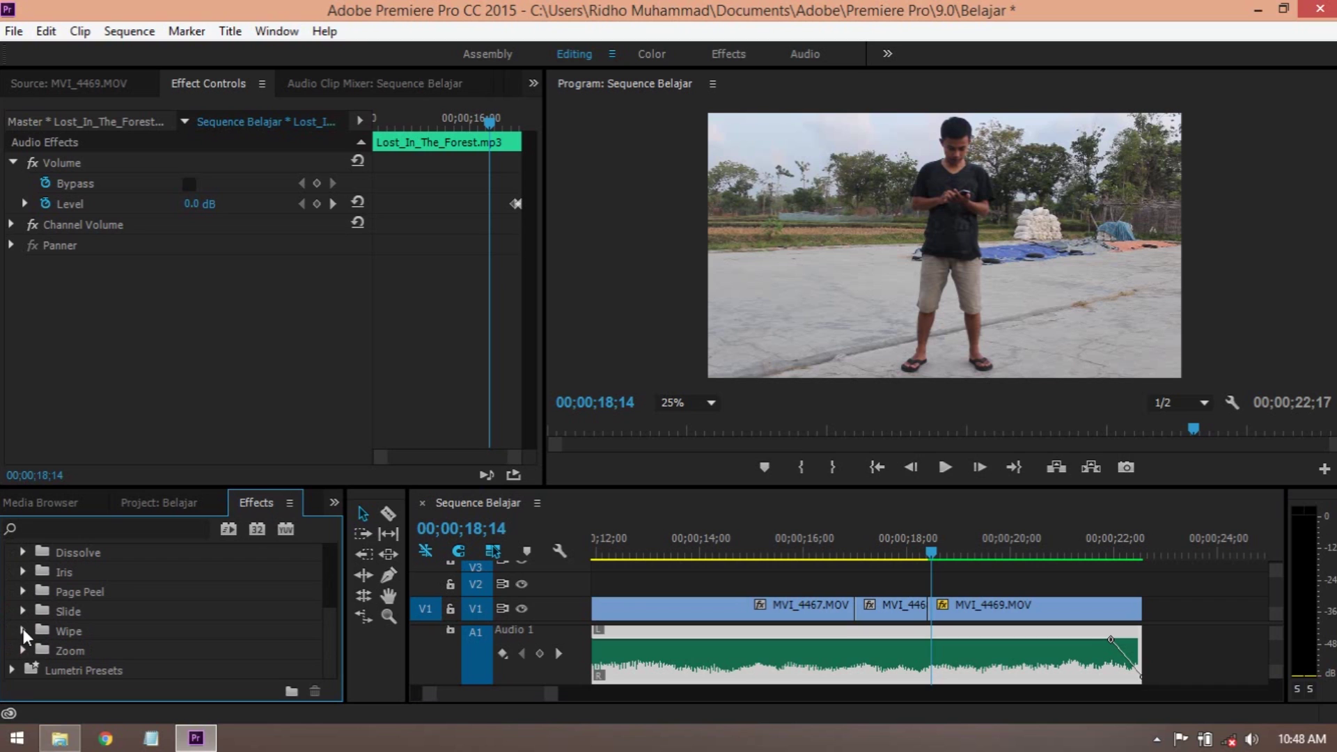
click(23, 631)
scroll(115, 640, down, 3)
scroll(146, 650, down, 4)
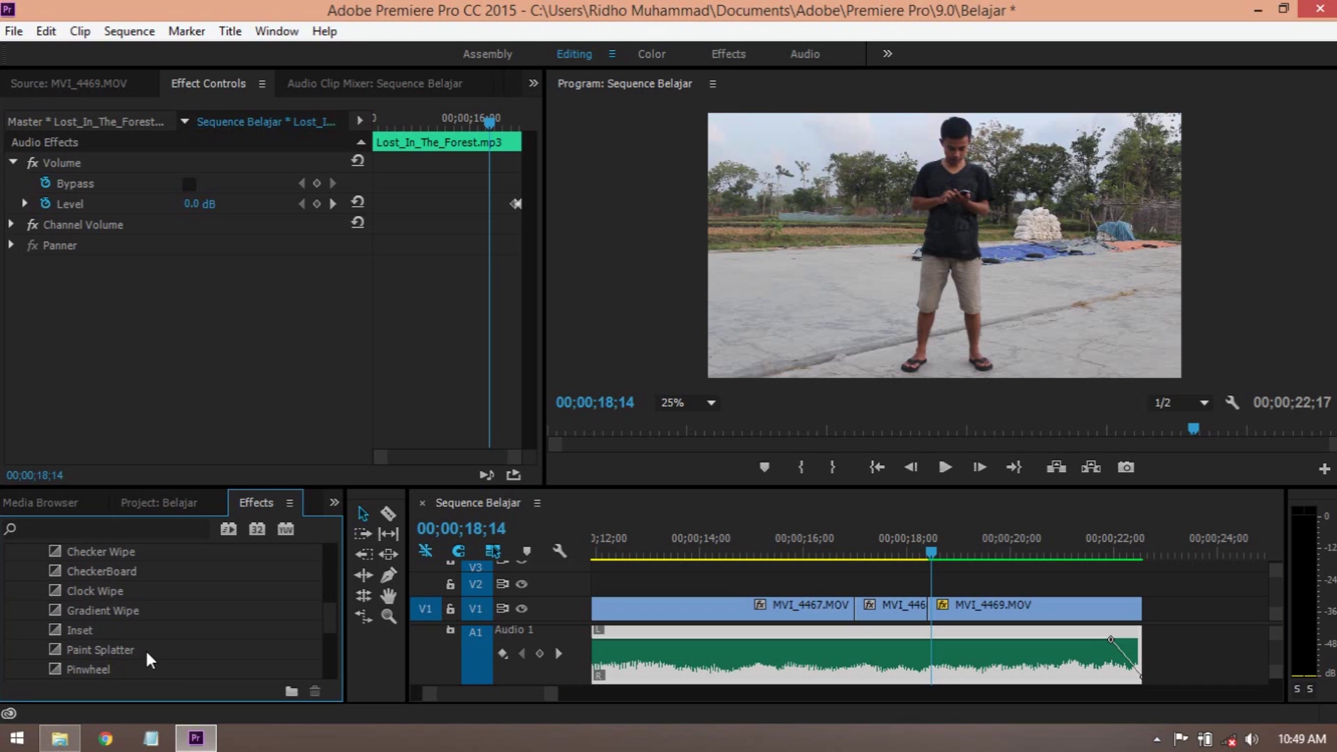
scroll(152, 645, down, 2)
scroll(152, 645, up, 5)
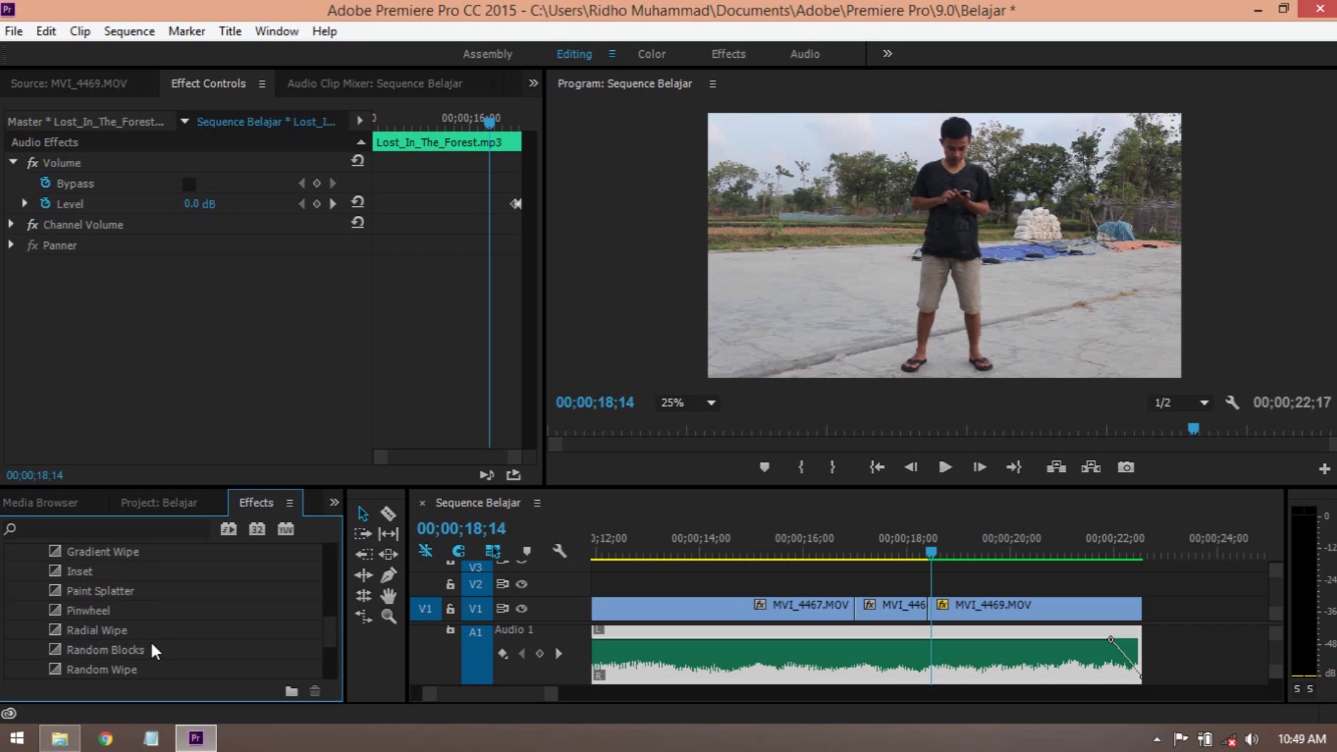
scroll(153, 629, up, 3)
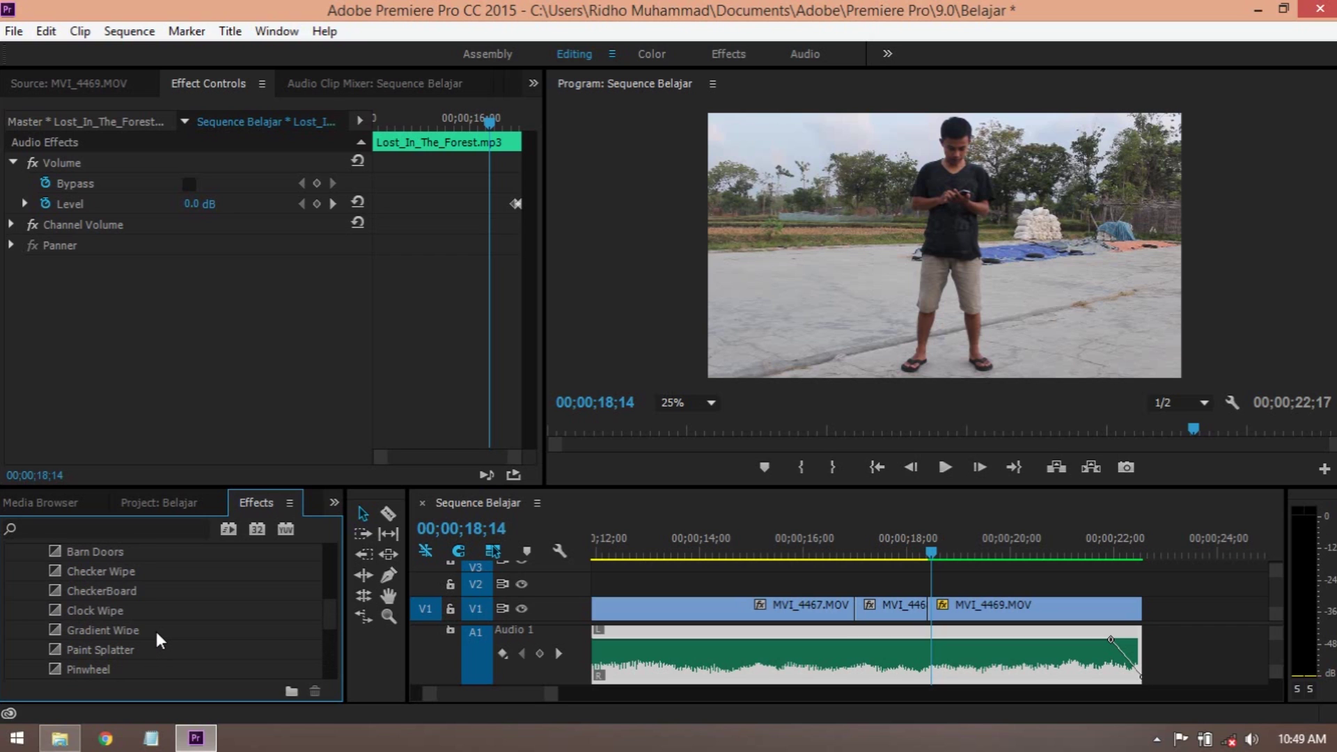
scroll(154, 628, up, 5)
- Add the Push transition from the Slide group at the cut between MVI_4468.MOV and MVI_4469.MOV and render the preview
scroll(95, 655, down, 1)
scroll(95, 655, down, 1)
click(23, 654)
scroll(188, 653, down, 2)
click(77, 630)
drag(60, 633, 931, 608)
click(904, 543)
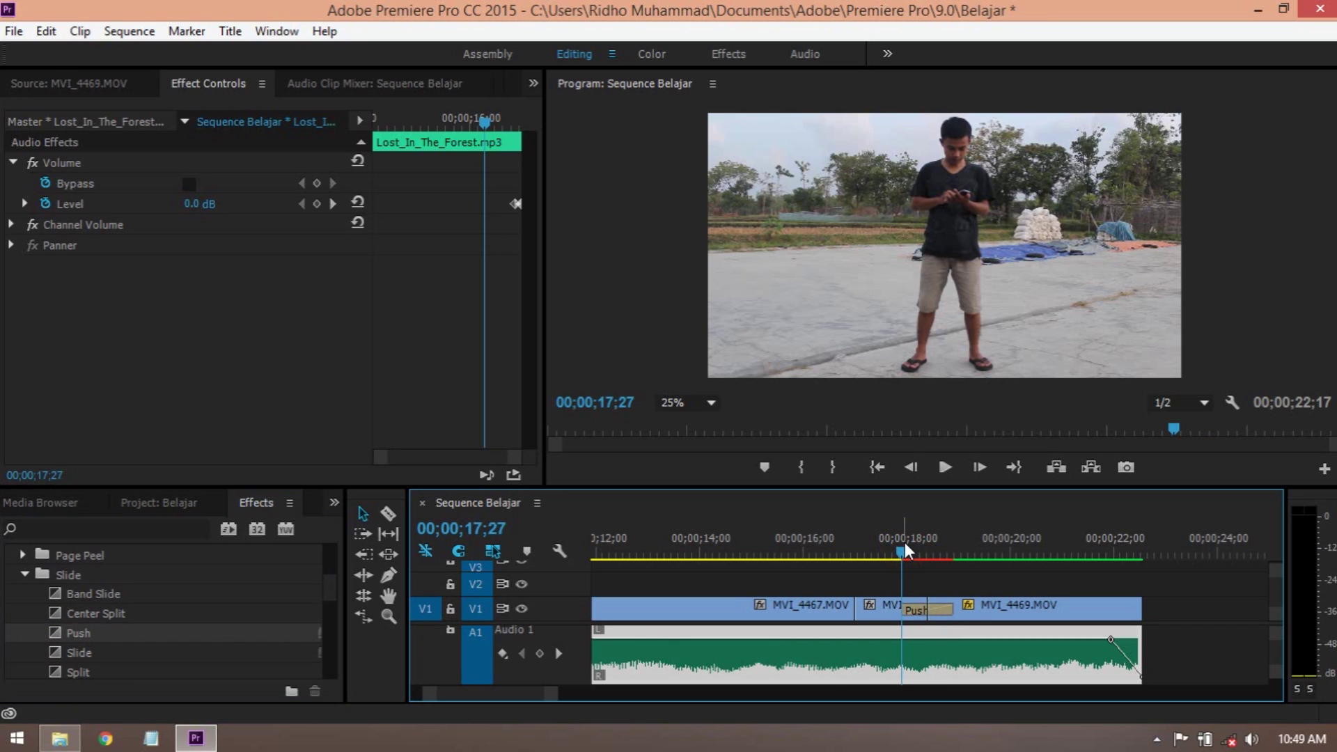
key(Return)
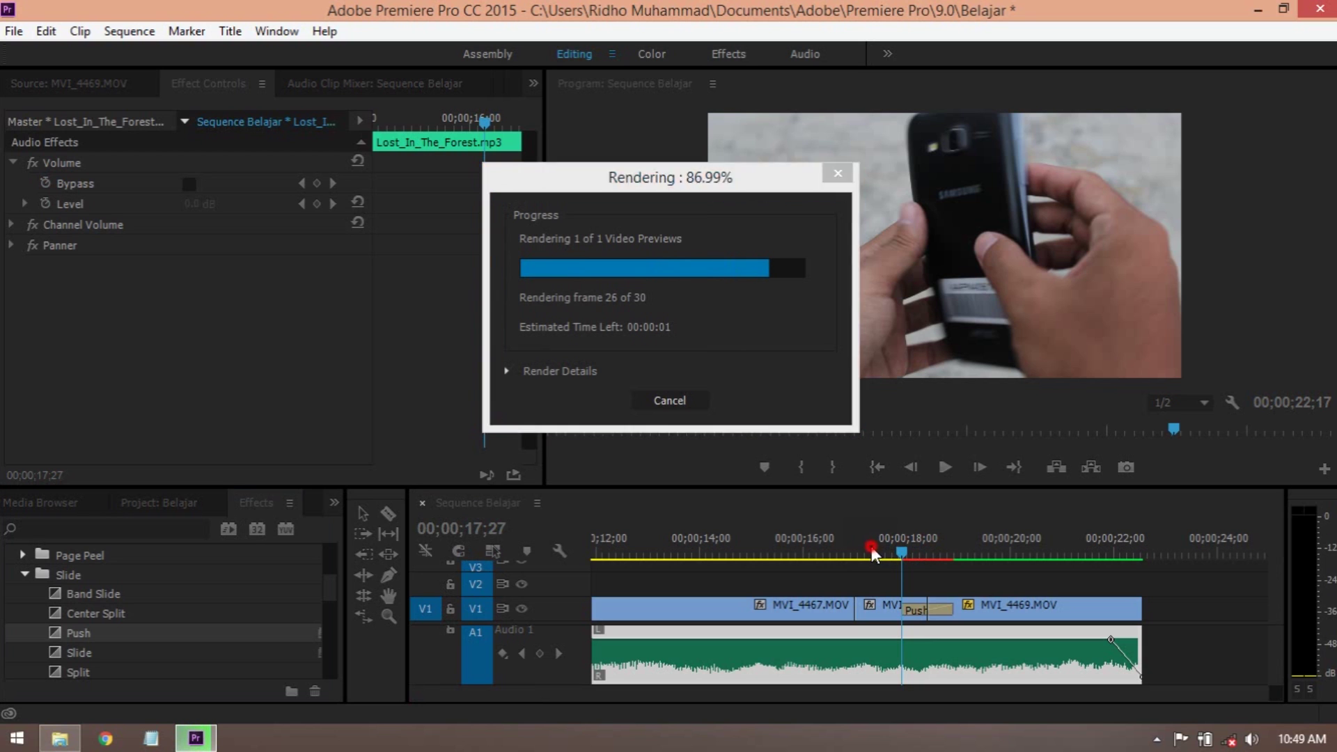
- Play the sequence from 00;00;16;12 past the Push transition to examine its effect
click(826, 555)
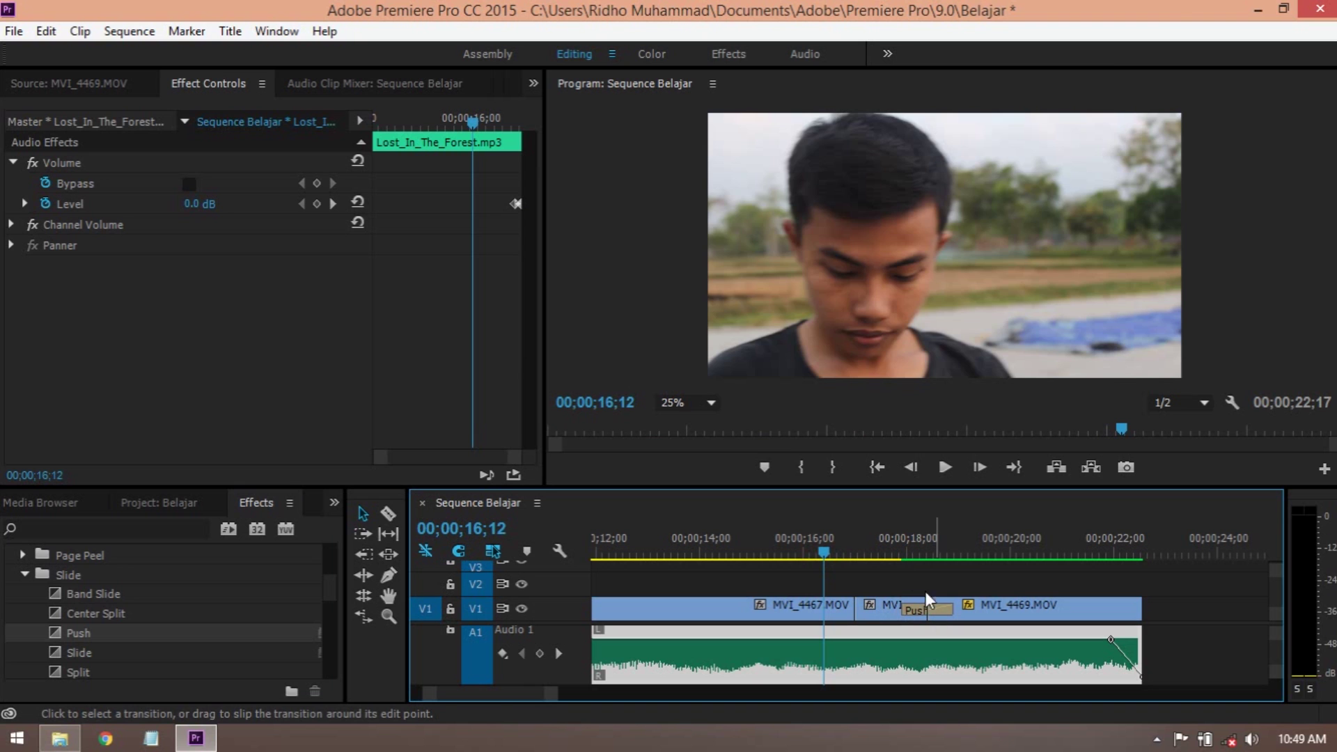
key(space)
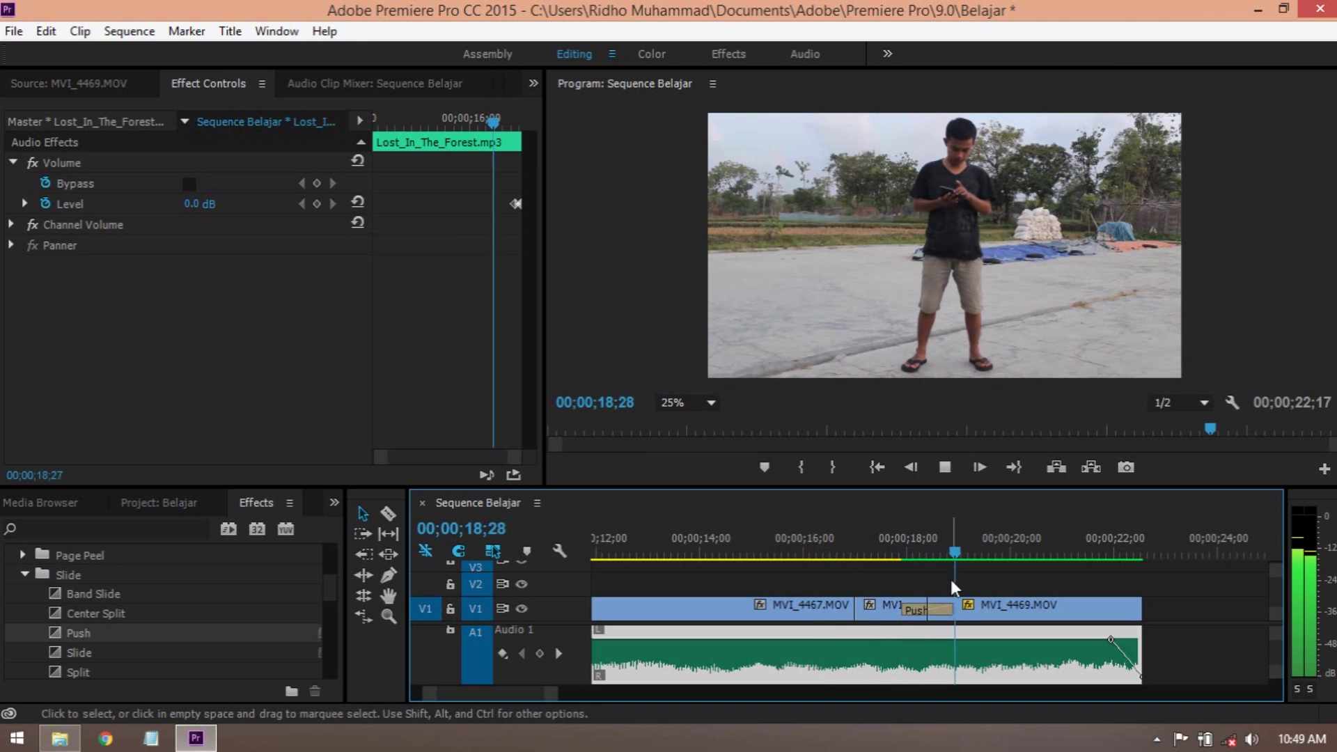
key(space)
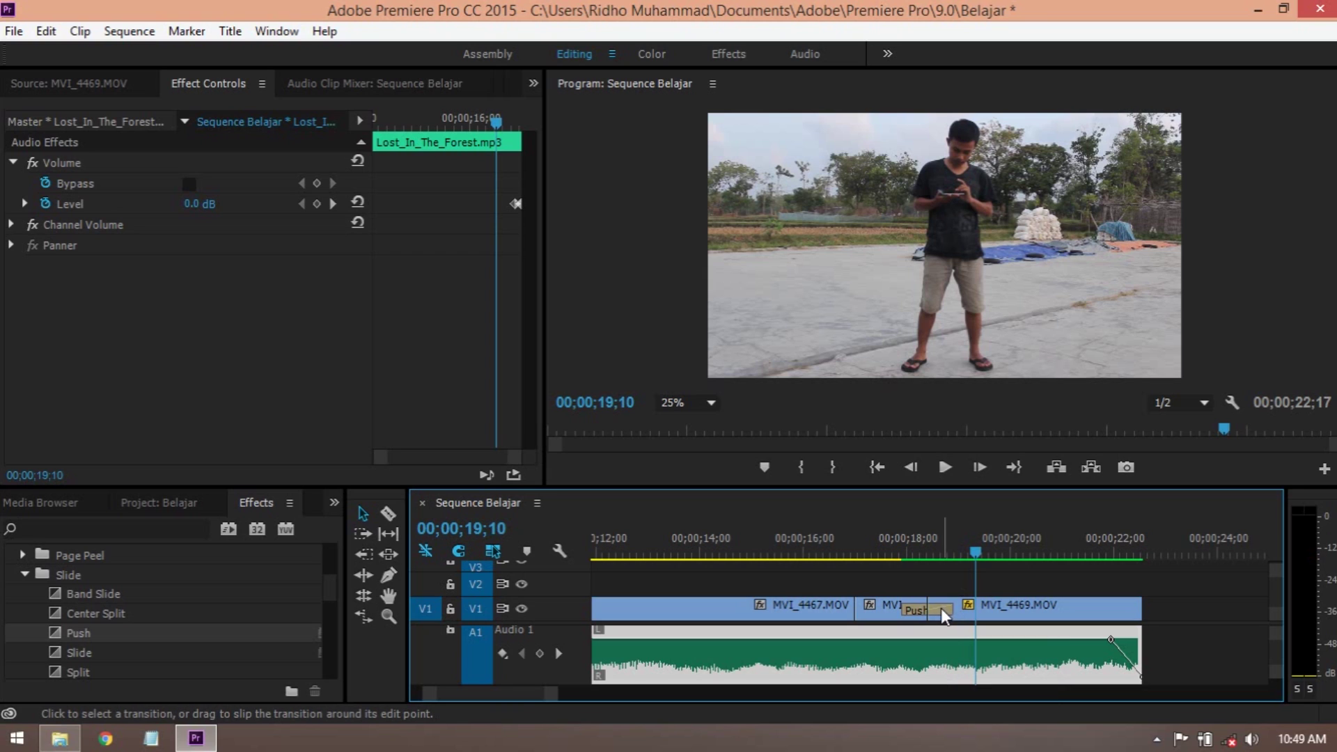
- Delete the Push transition between MVI_4468.MOV and MVI_4469.MOV
click(943, 609)
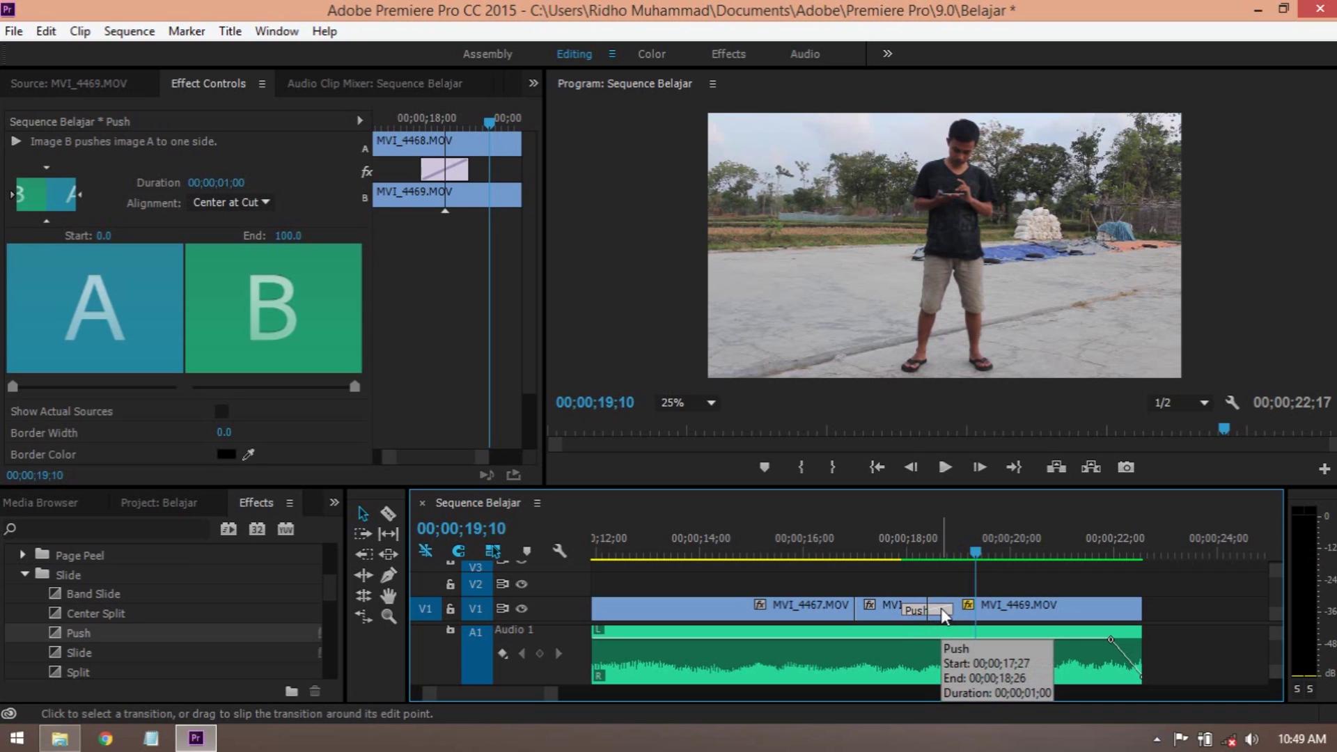
key(Delete)
click(942, 550)
- Mark the sequence's export range with an In point at 00;00;00;00 and an Out point at 00;00;22;21
drag(523, 694, 651, 703)
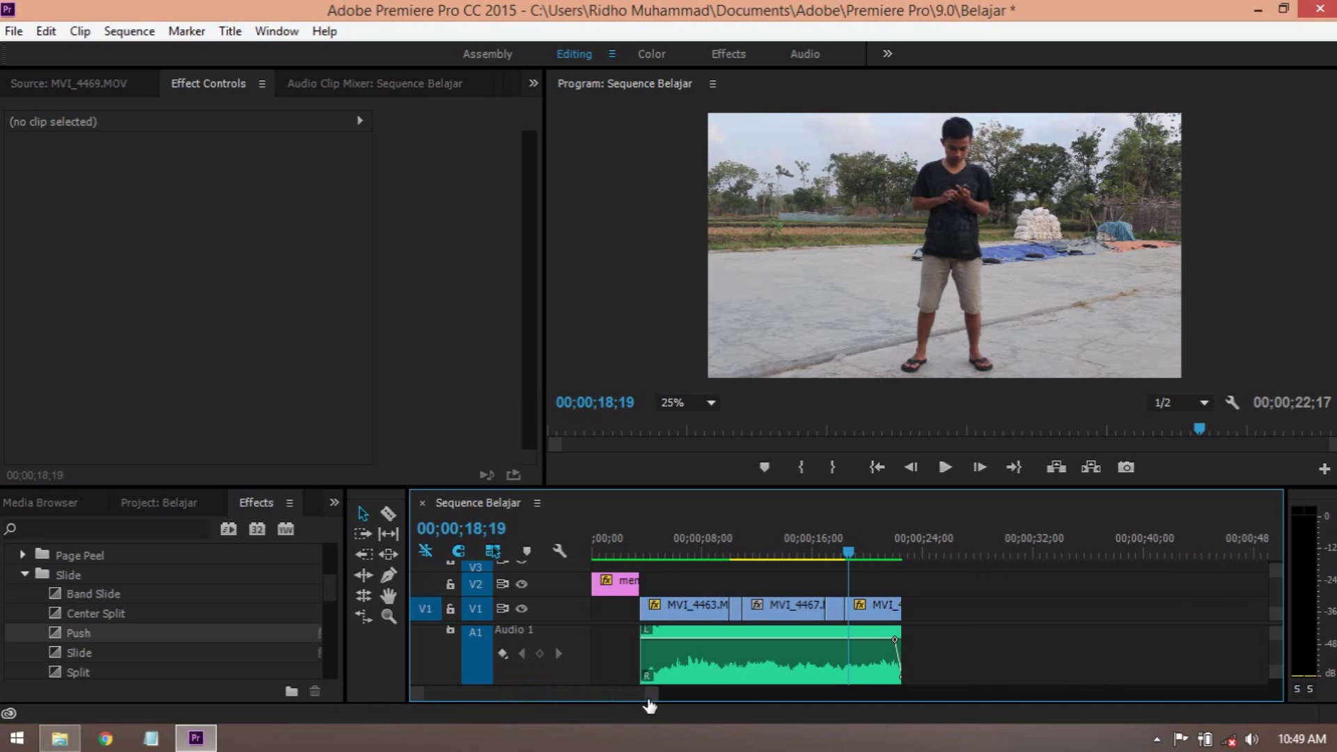
drag(762, 538, 585, 560)
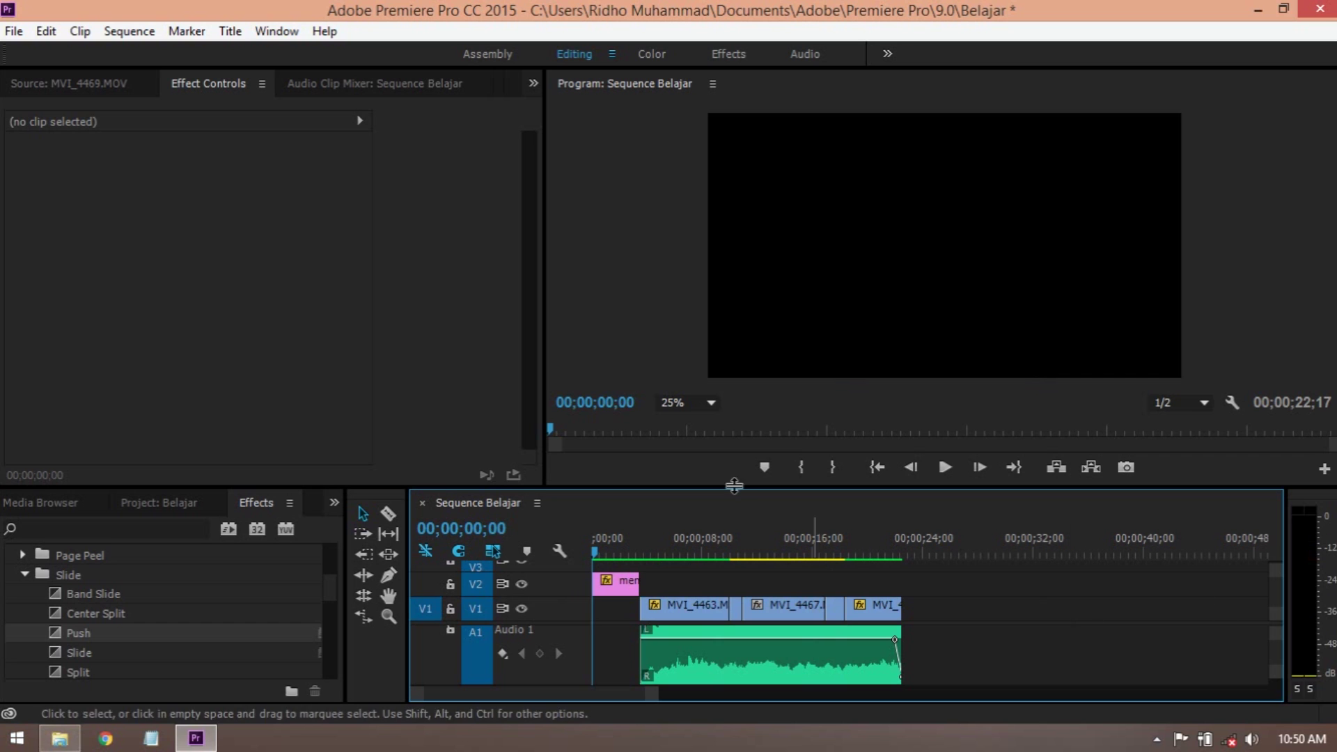
drag(734, 558, 584, 553)
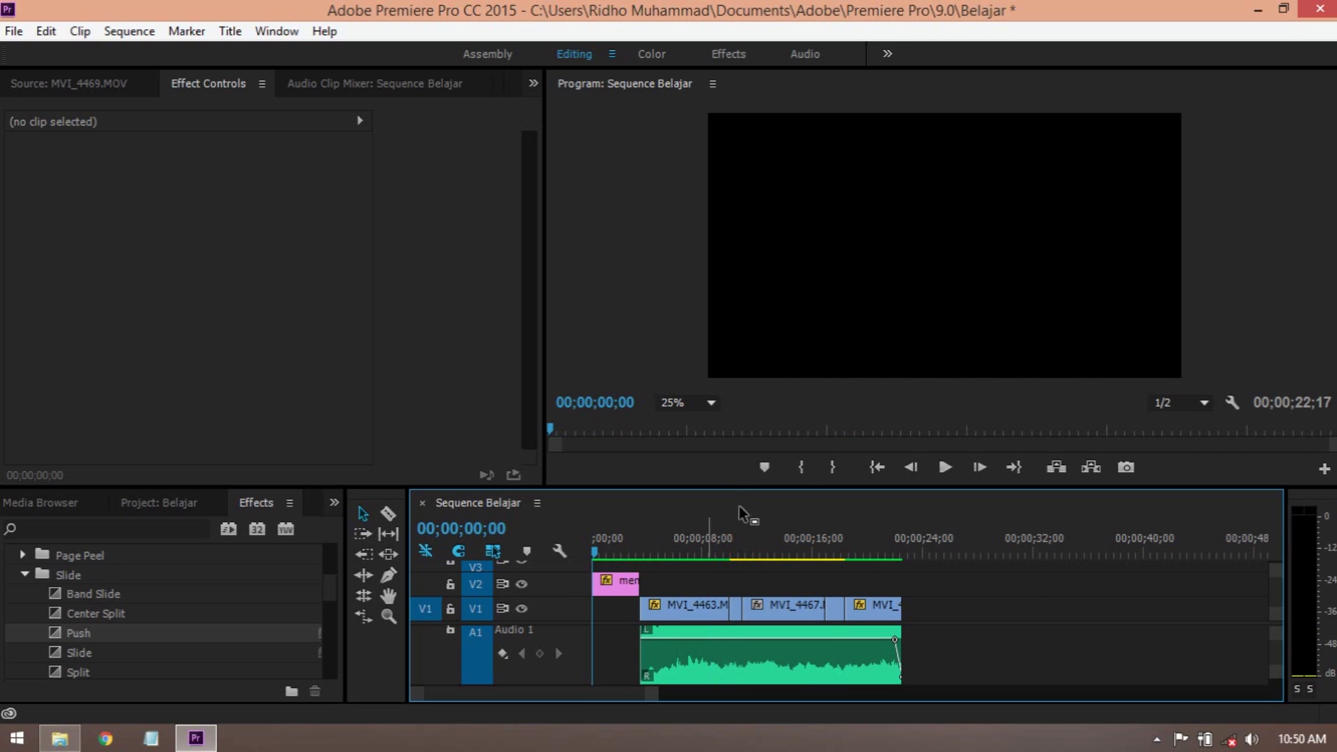
click(801, 466)
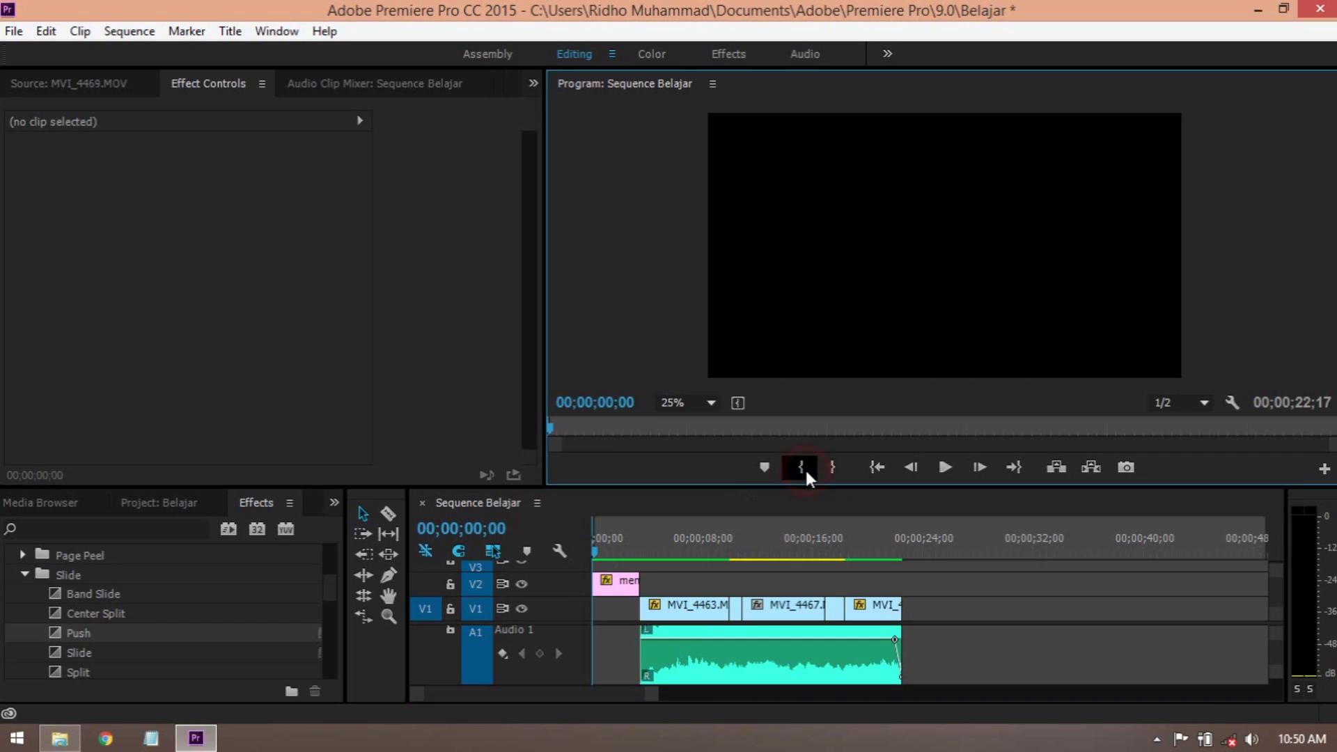
click(61, 81)
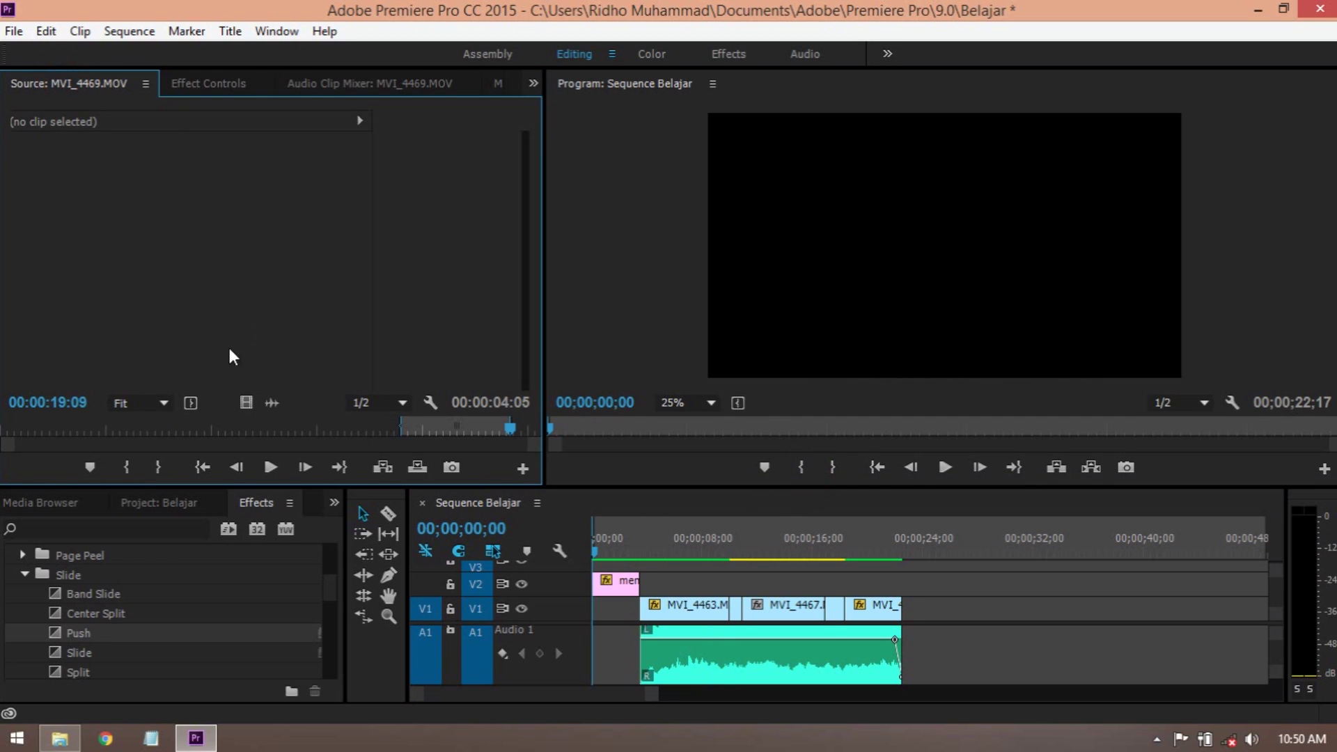
click(1002, 275)
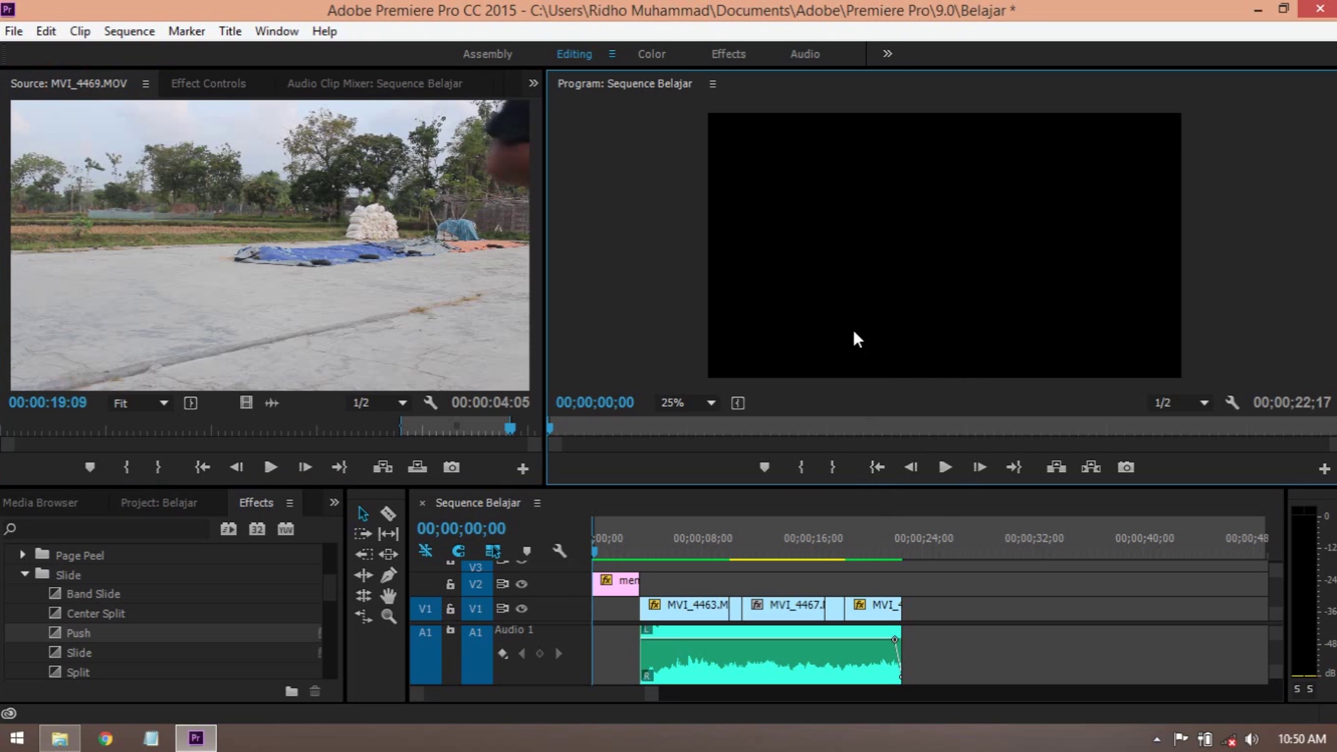
drag(915, 545, 908, 544)
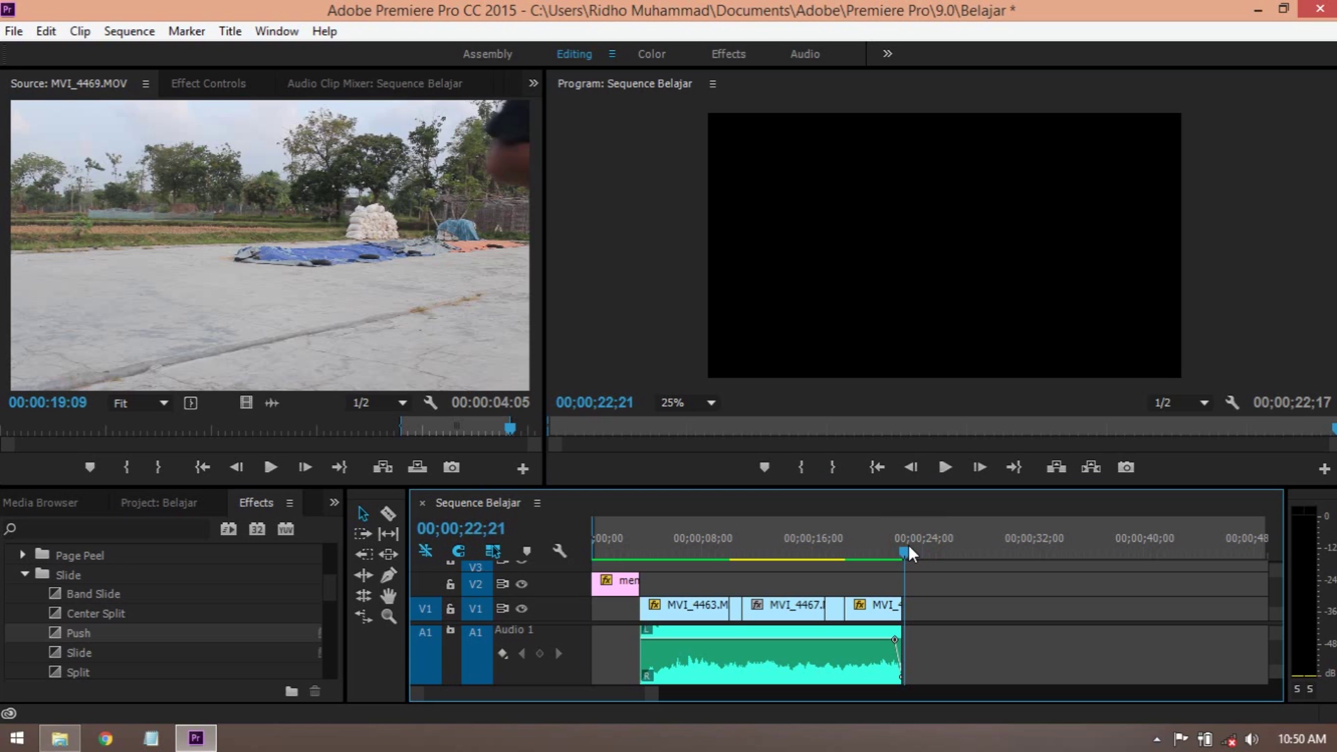
click(843, 468)
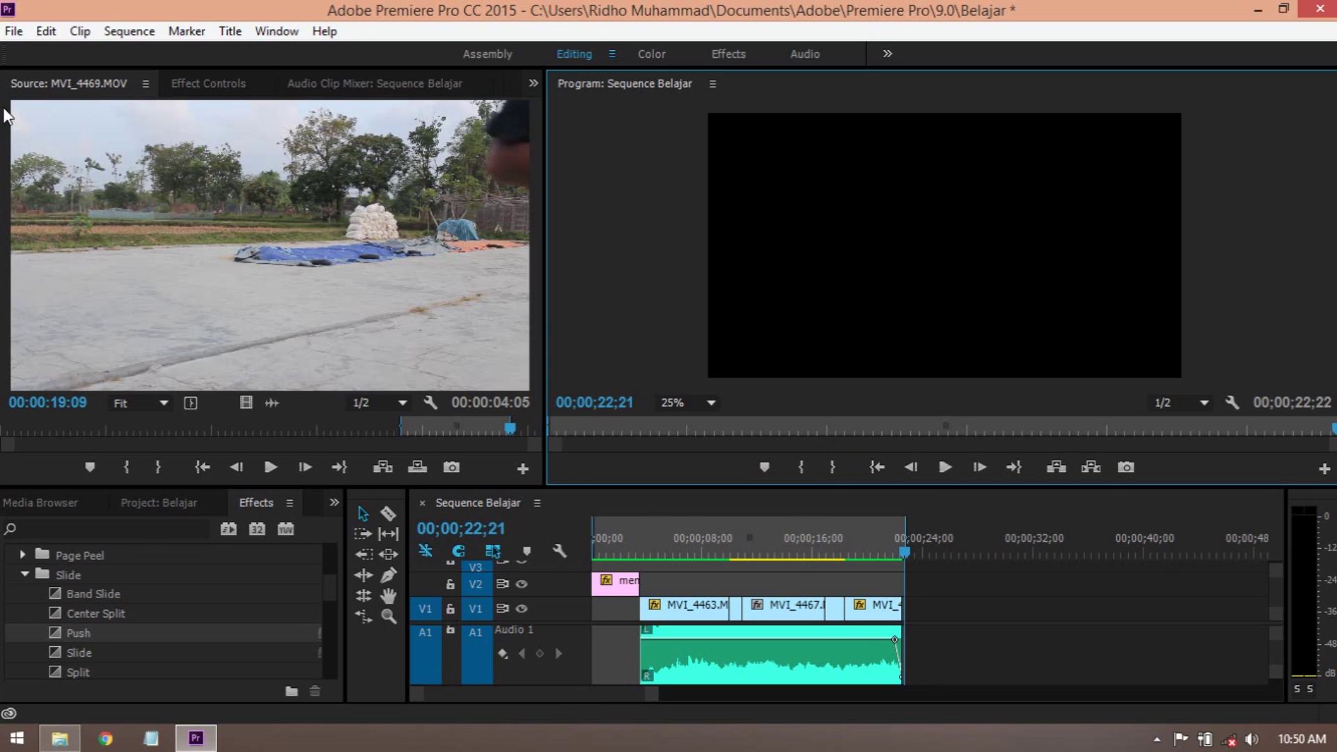
- Open the media export settings for Sequence Belajar and choose the H.264 format
click(13, 31)
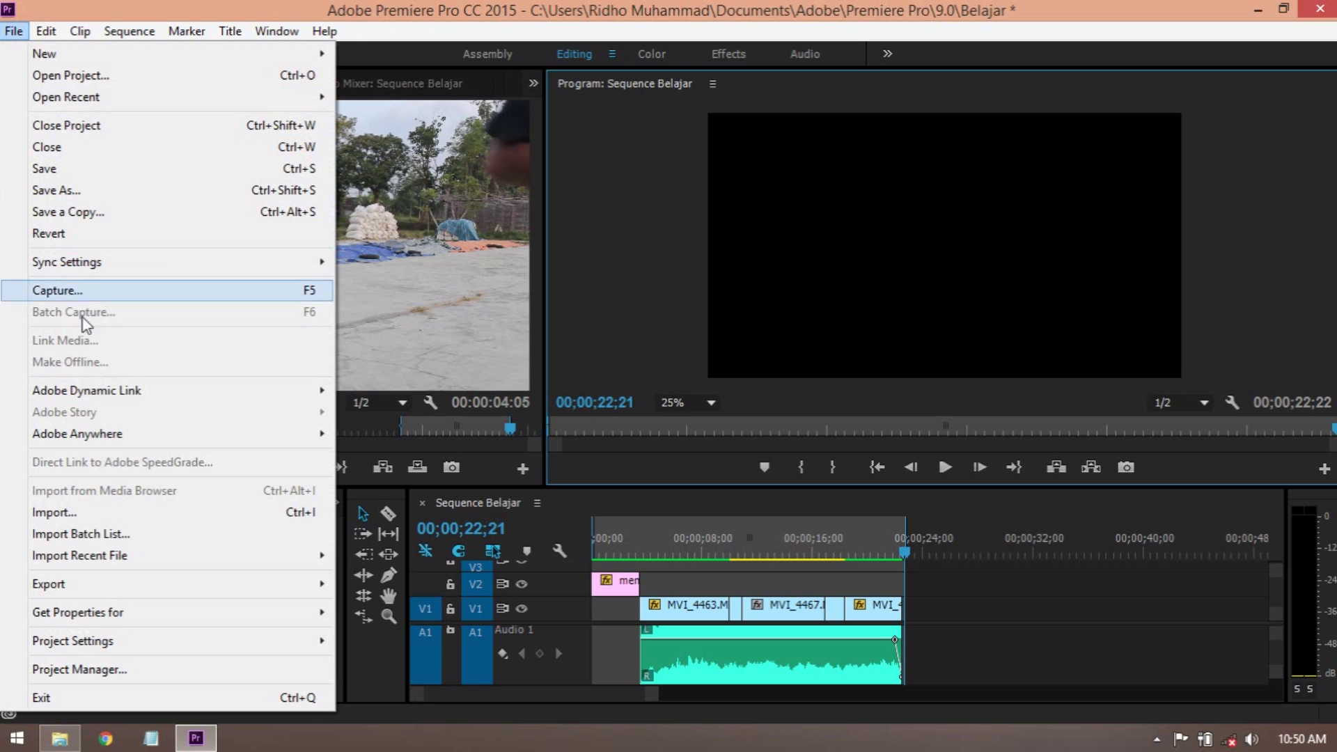
mouse_move(154, 598)
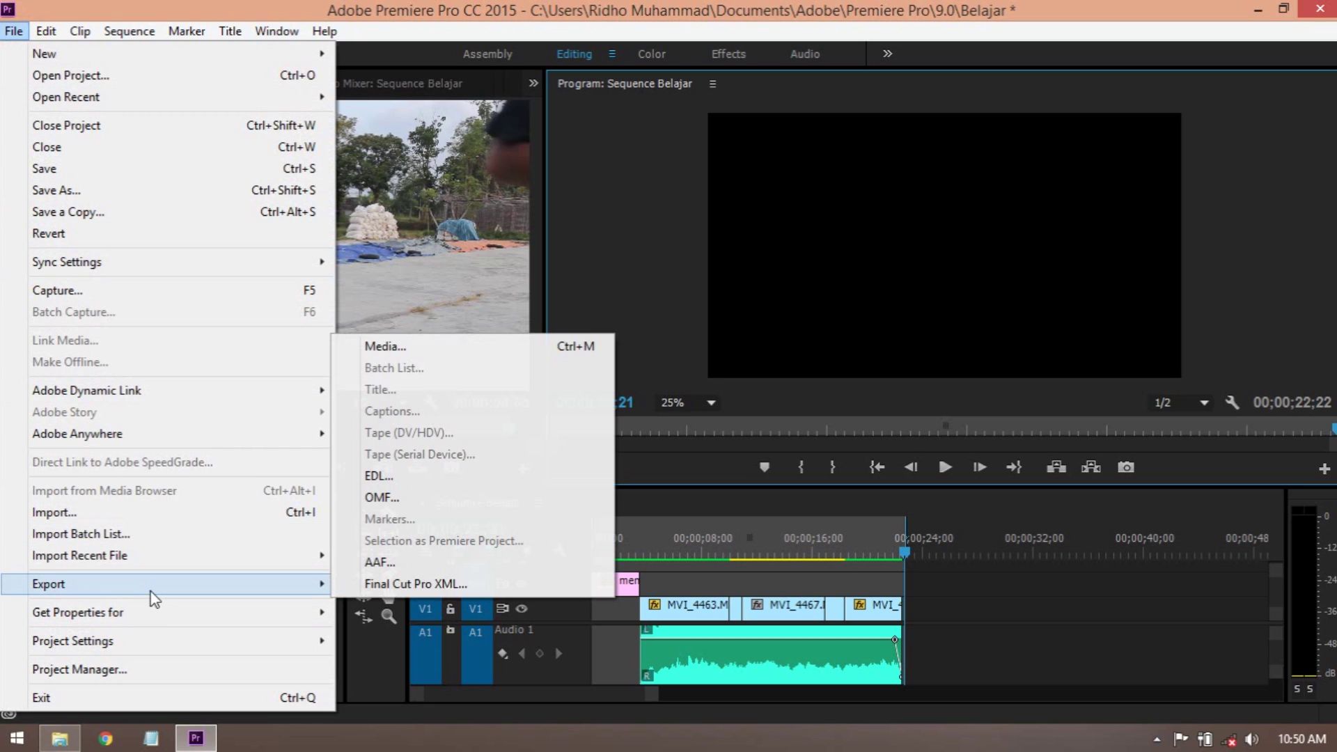
click(410, 351)
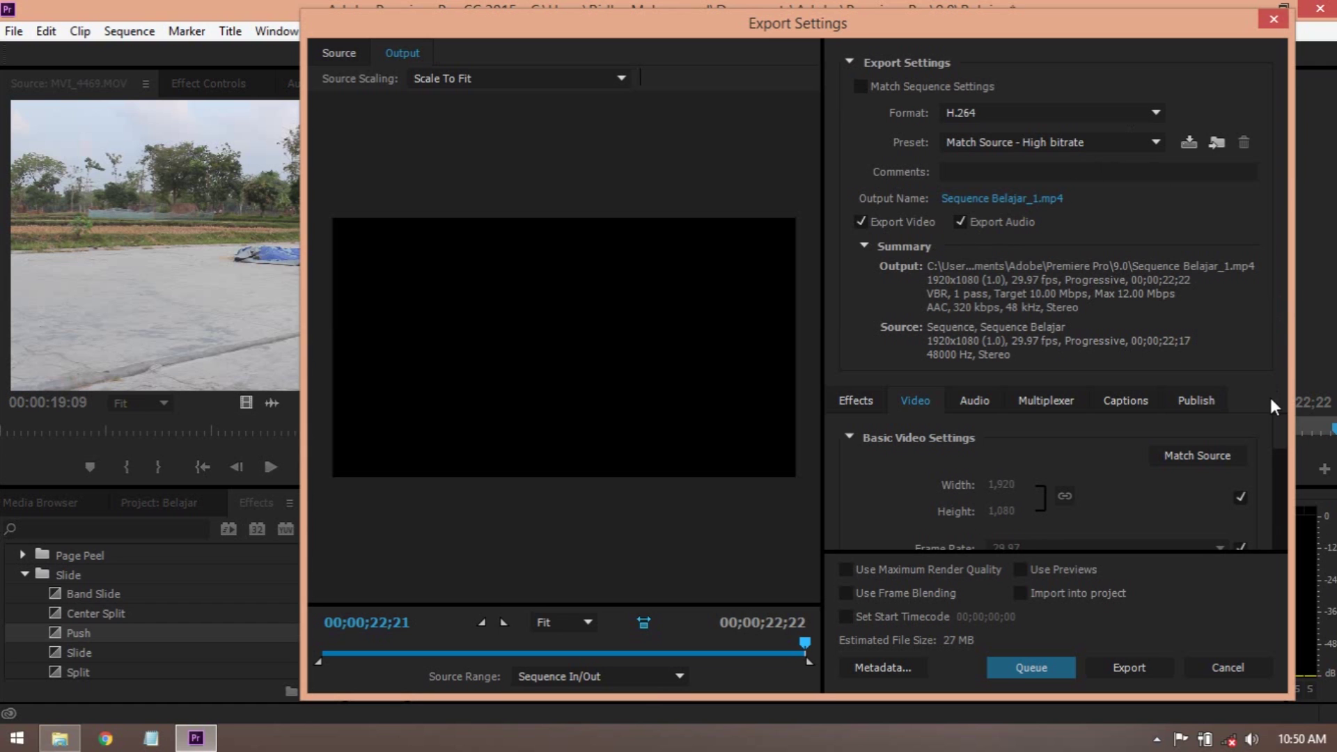
click(1142, 112)
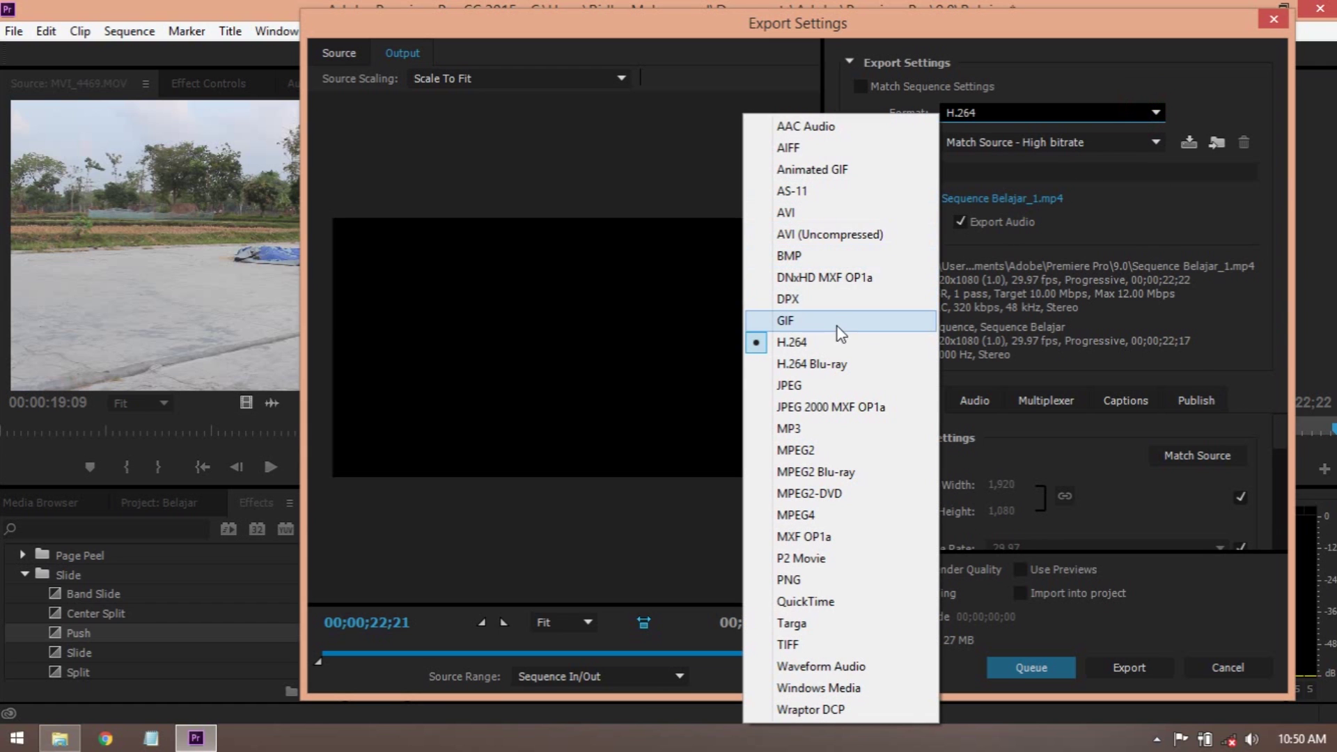
click(841, 341)
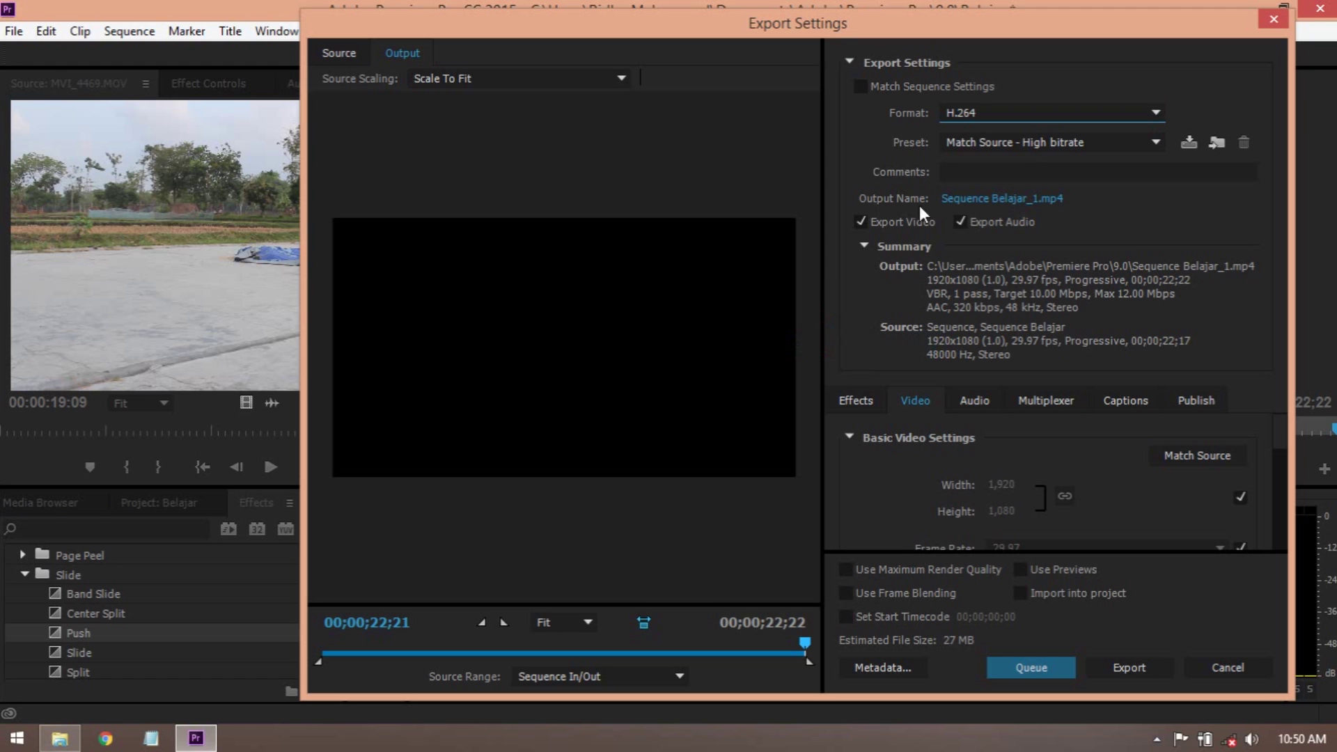
click(1069, 25)
drag(1068, 25, 771, 28)
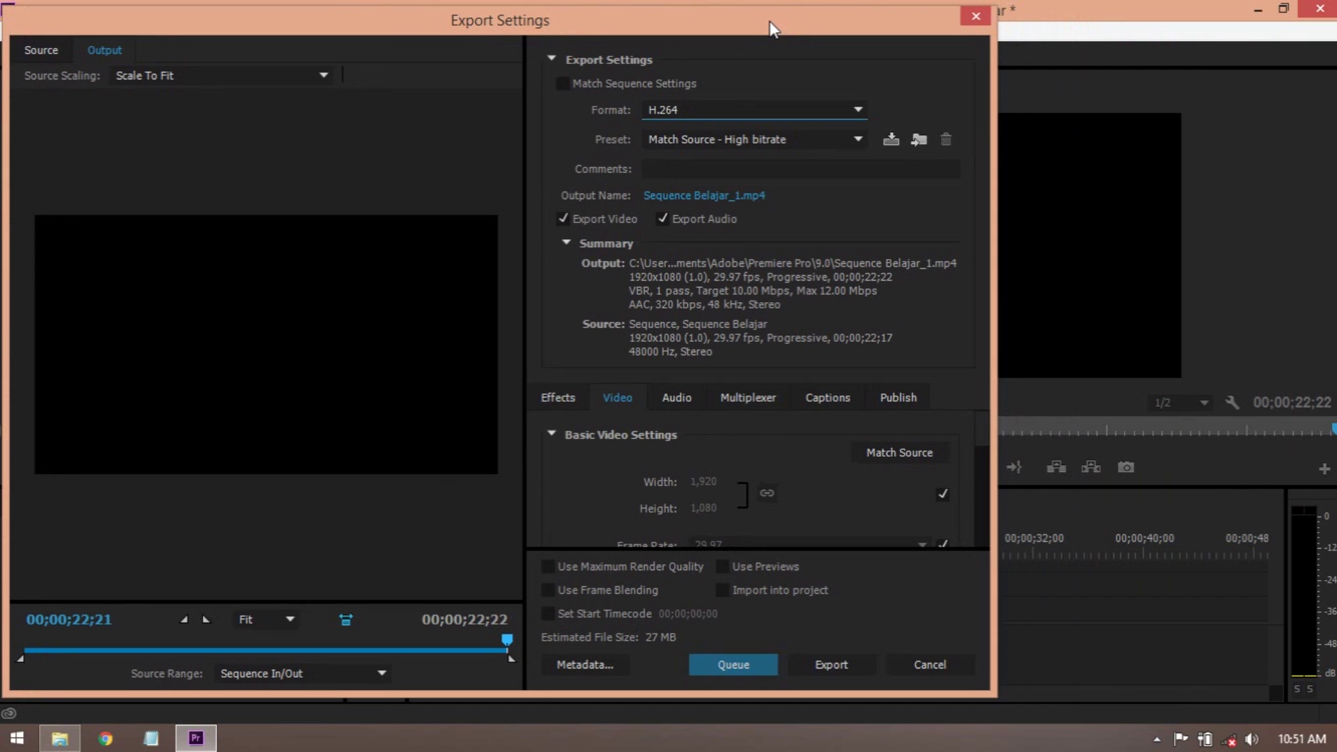
drag(771, 28, 1112, 28)
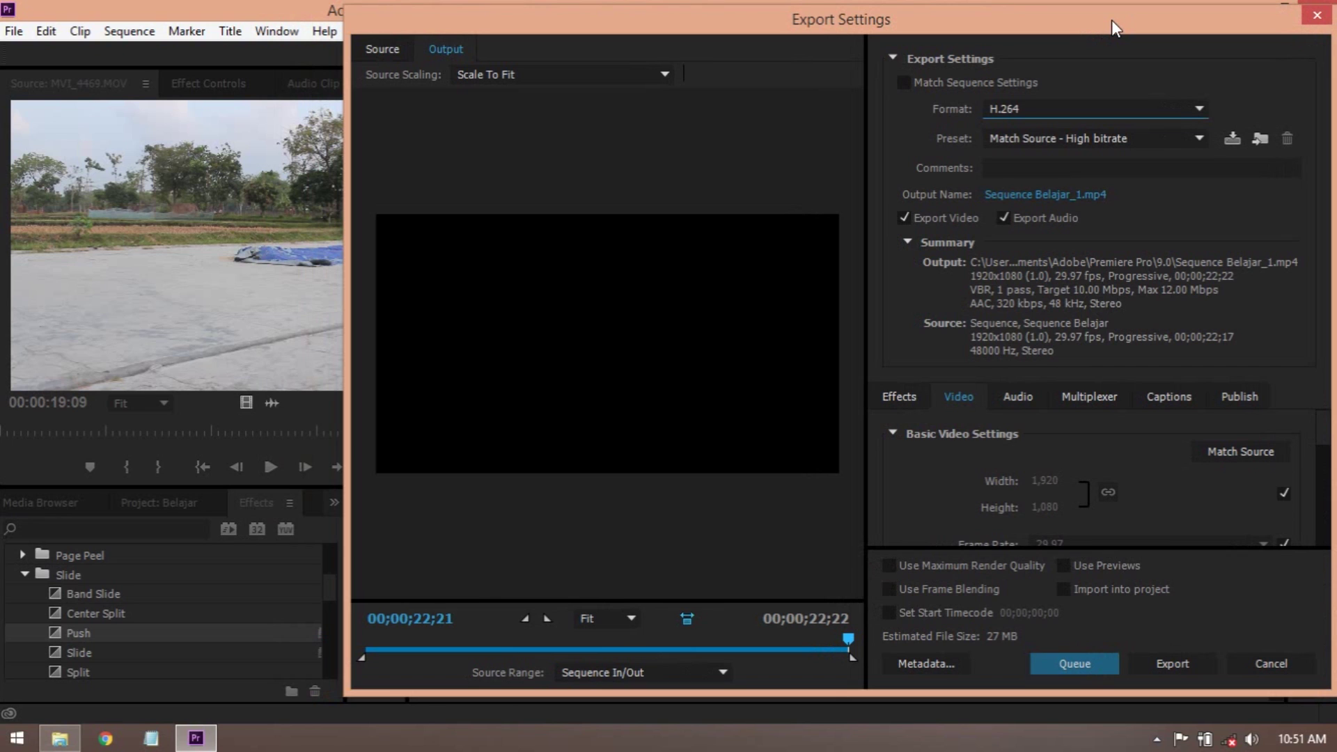
drag(1111, 20, 1113, 20)
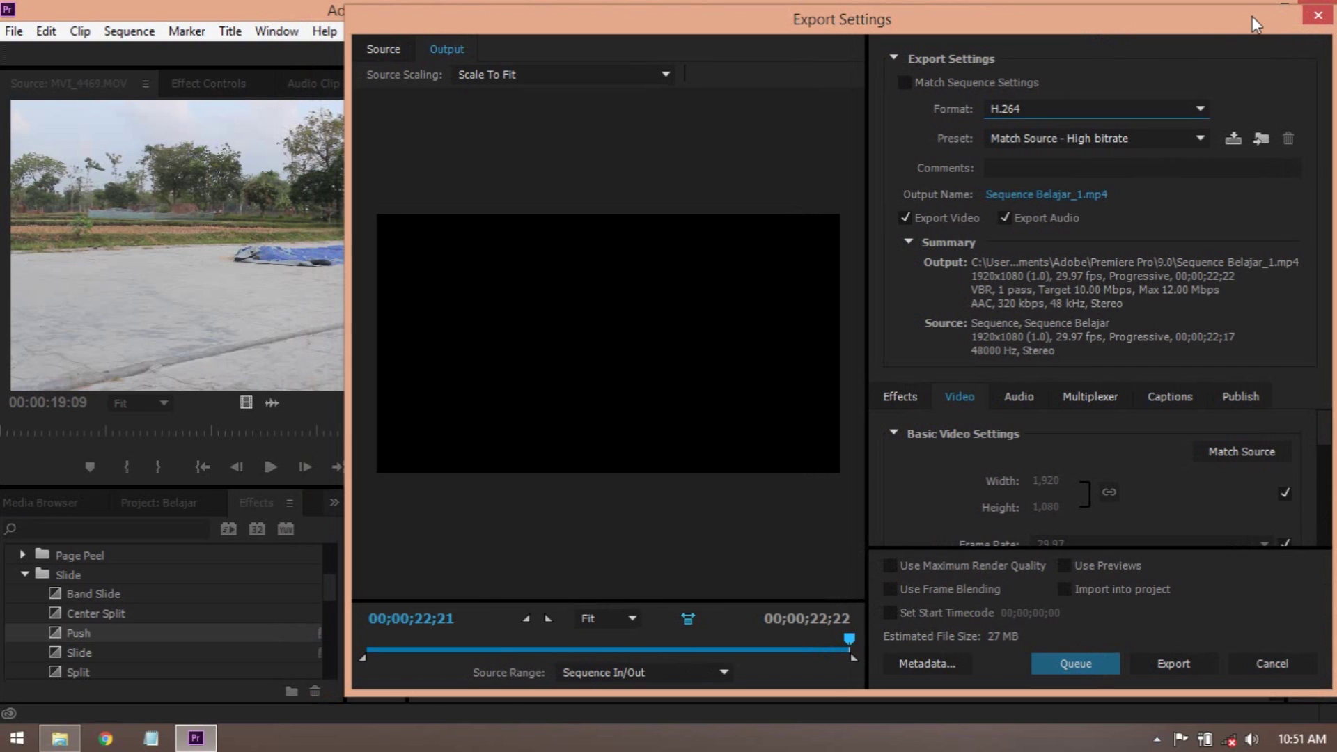
- Set the export's video bitrate encoding to CBR
scroll(1327, 446, down, 2)
drag(1325, 442, 1323, 516)
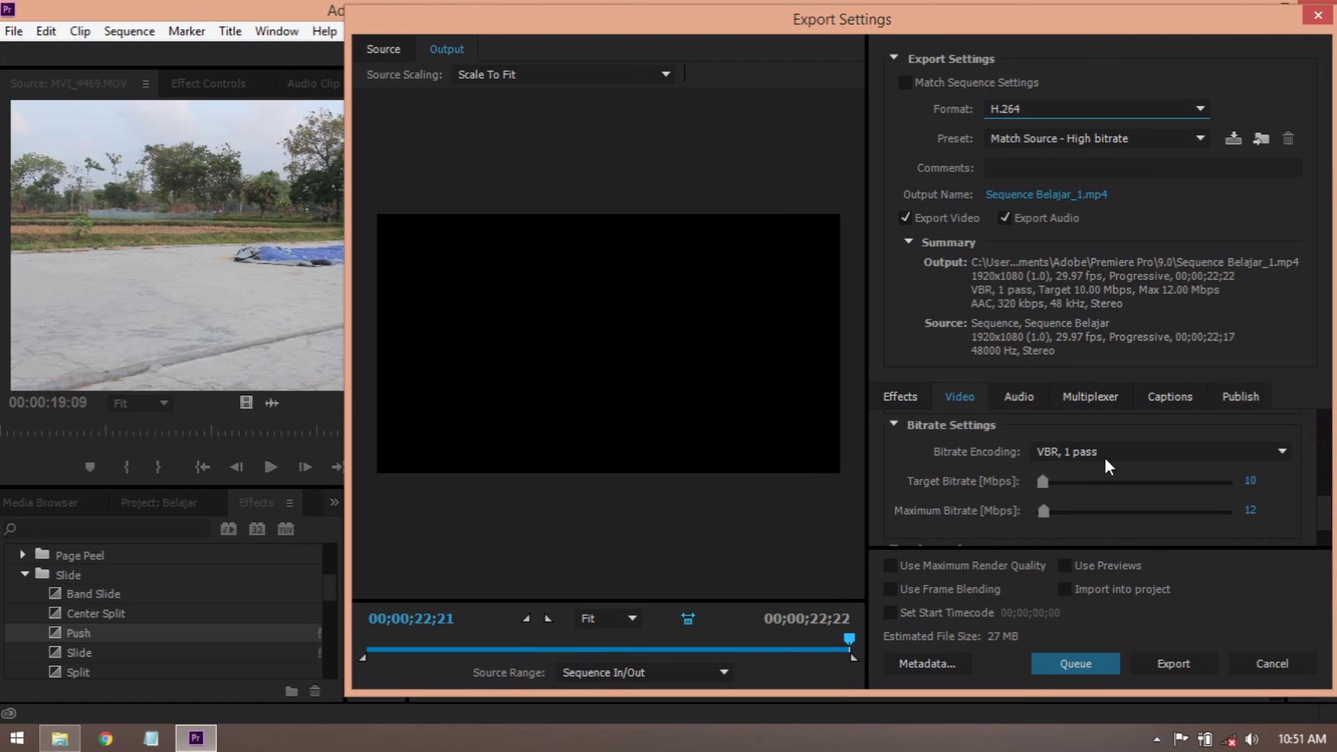
click(1255, 454)
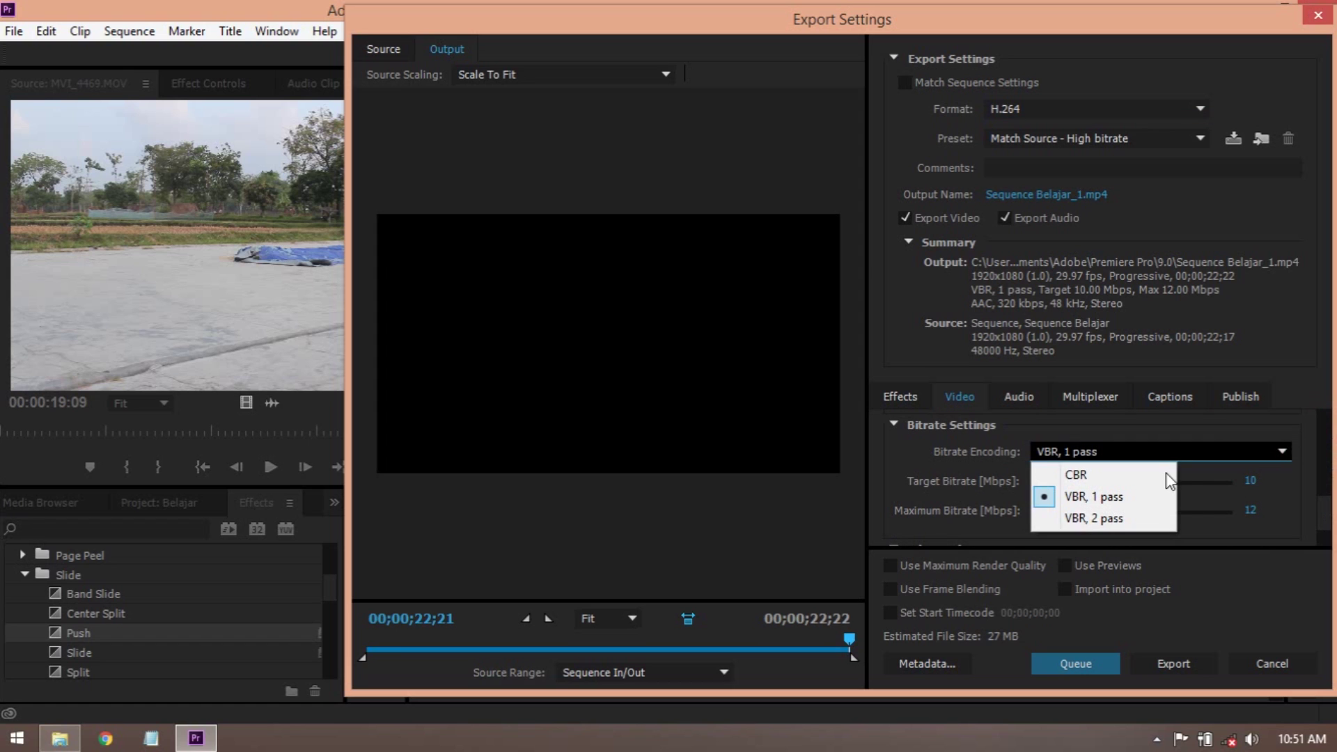
click(1167, 474)
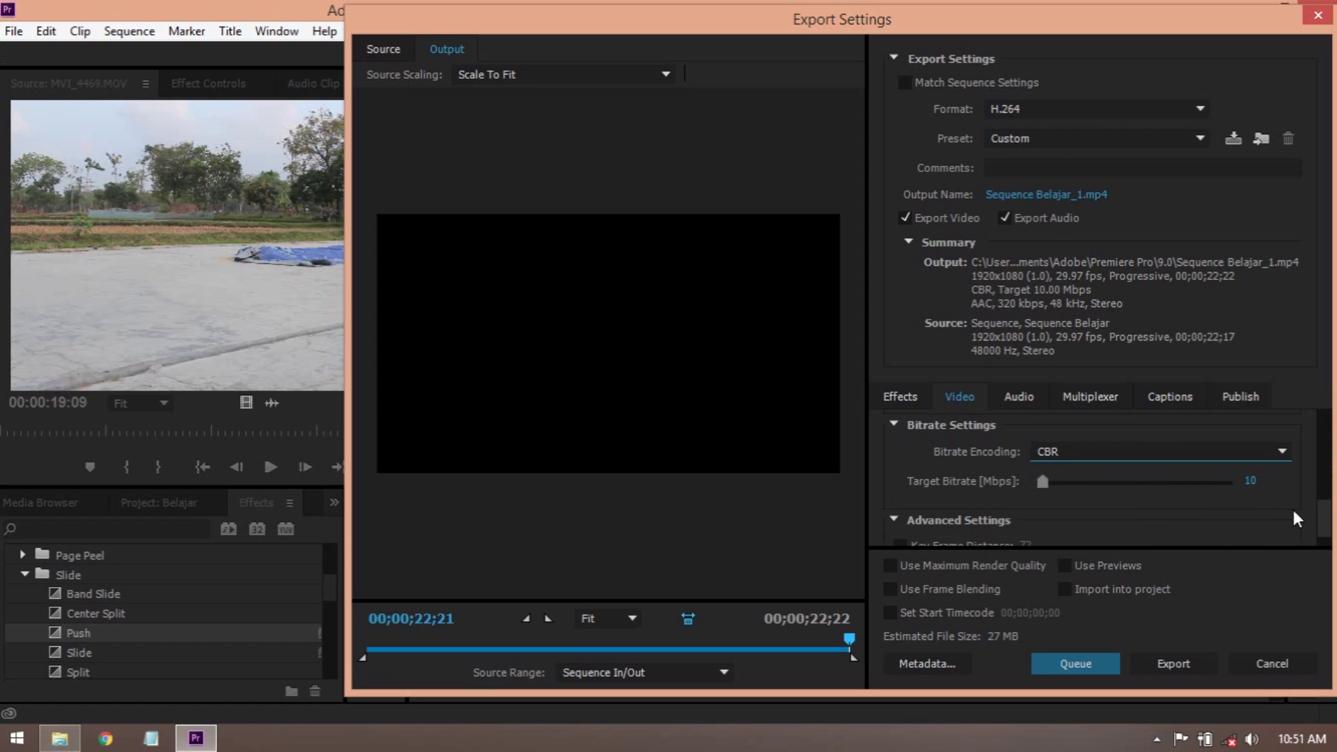
scroll(1325, 519, down, 1)
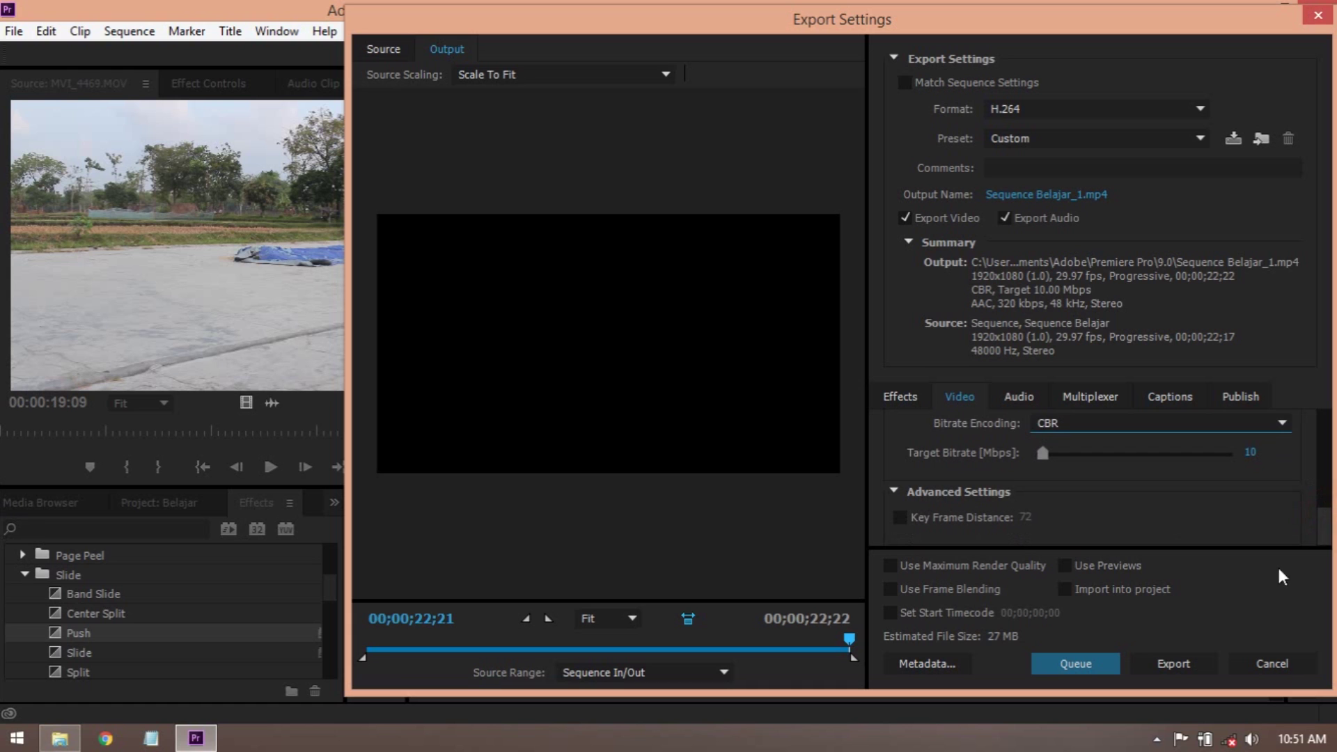
- Set the export's audio bitrate to 320 kbps and export the marked range of Sequence Belajar
click(1035, 397)
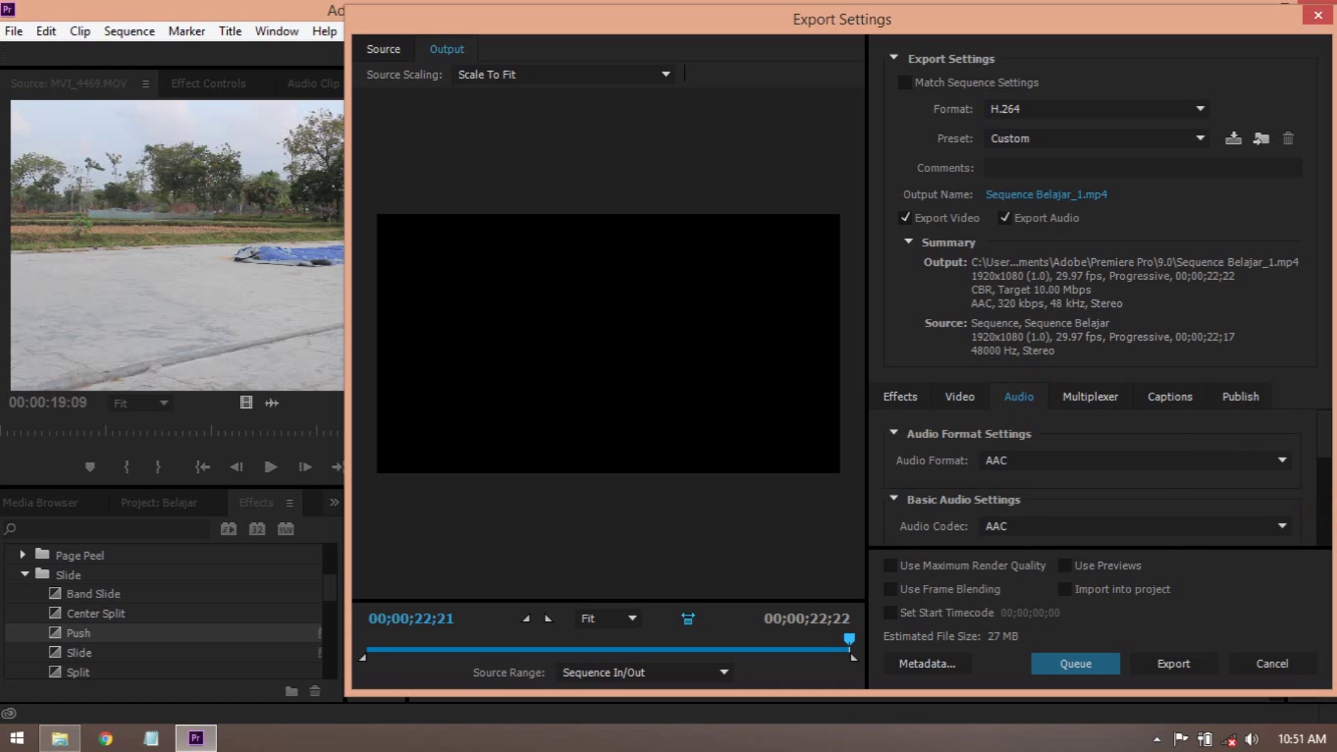
scroll(1327, 535, down, 6)
scroll(1327, 533, up, 1)
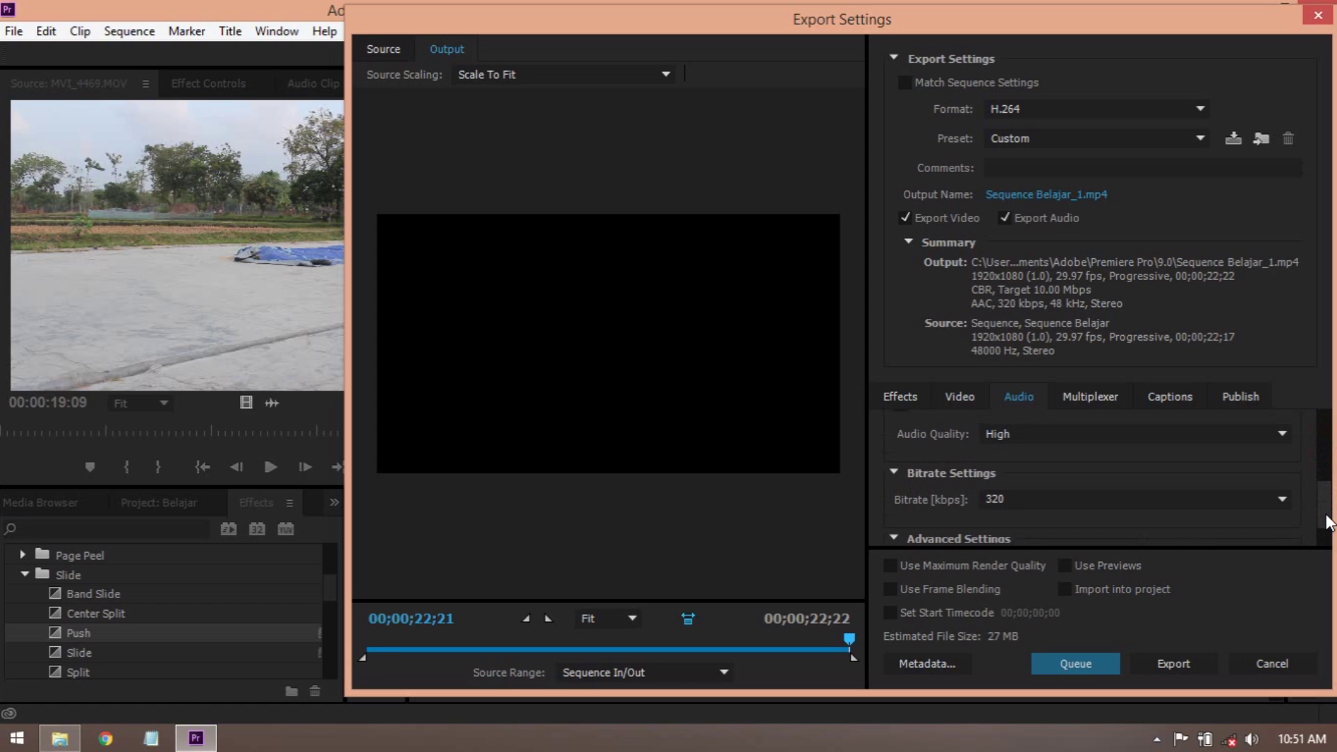
drag(1326, 516, 1326, 517)
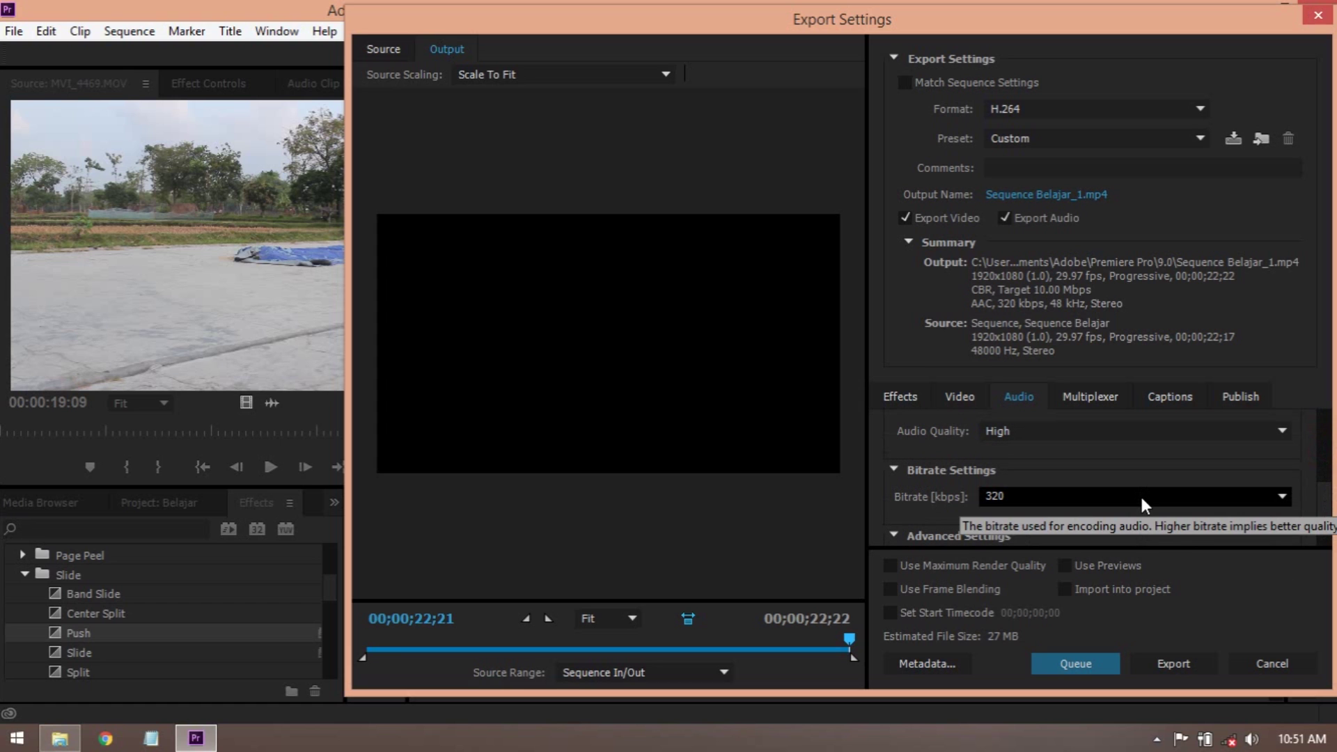
click(1142, 497)
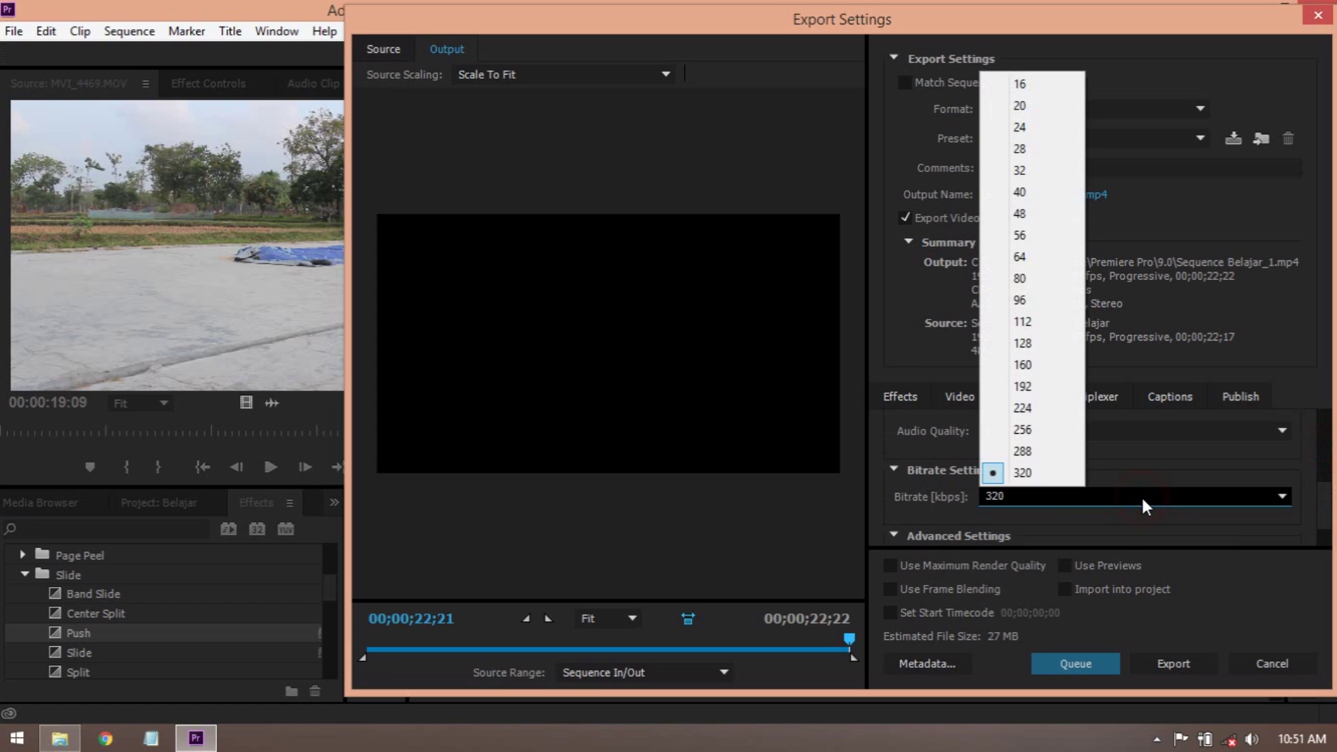
click(1059, 475)
scroll(1324, 502, down, 2)
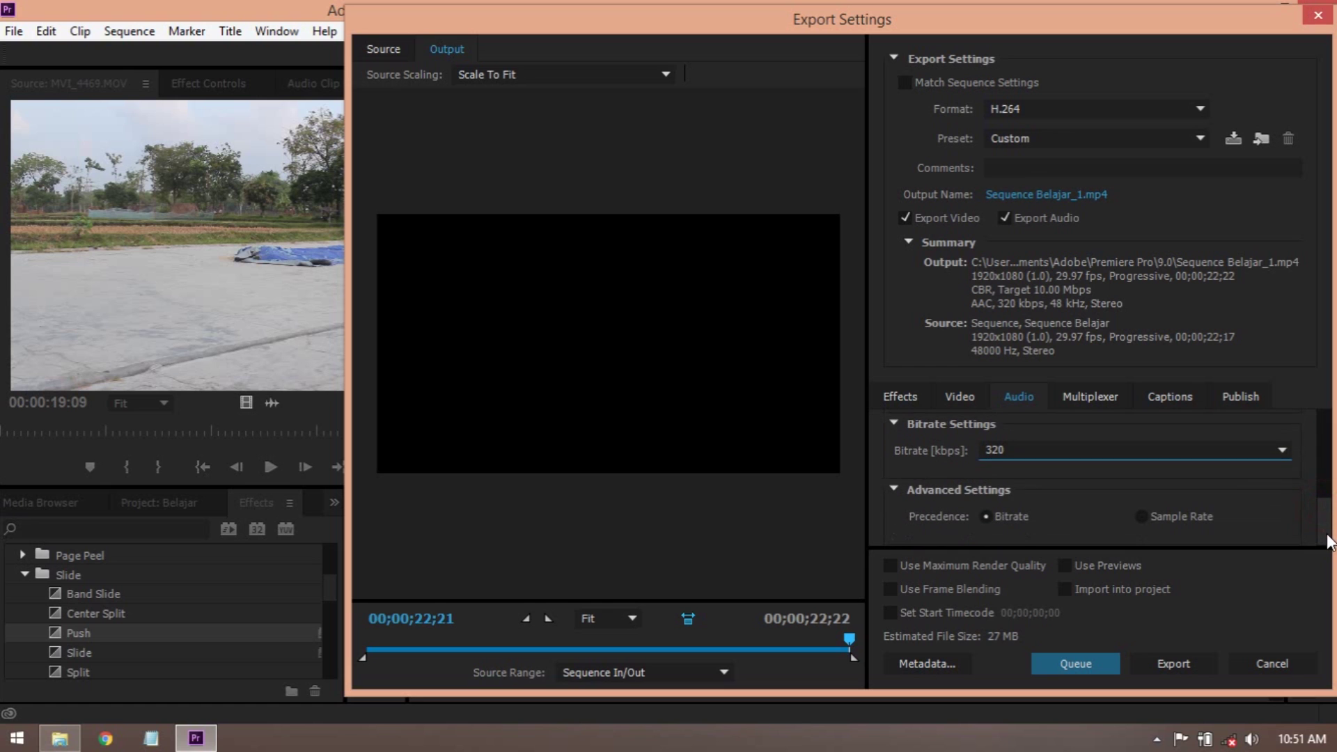
click(1188, 663)
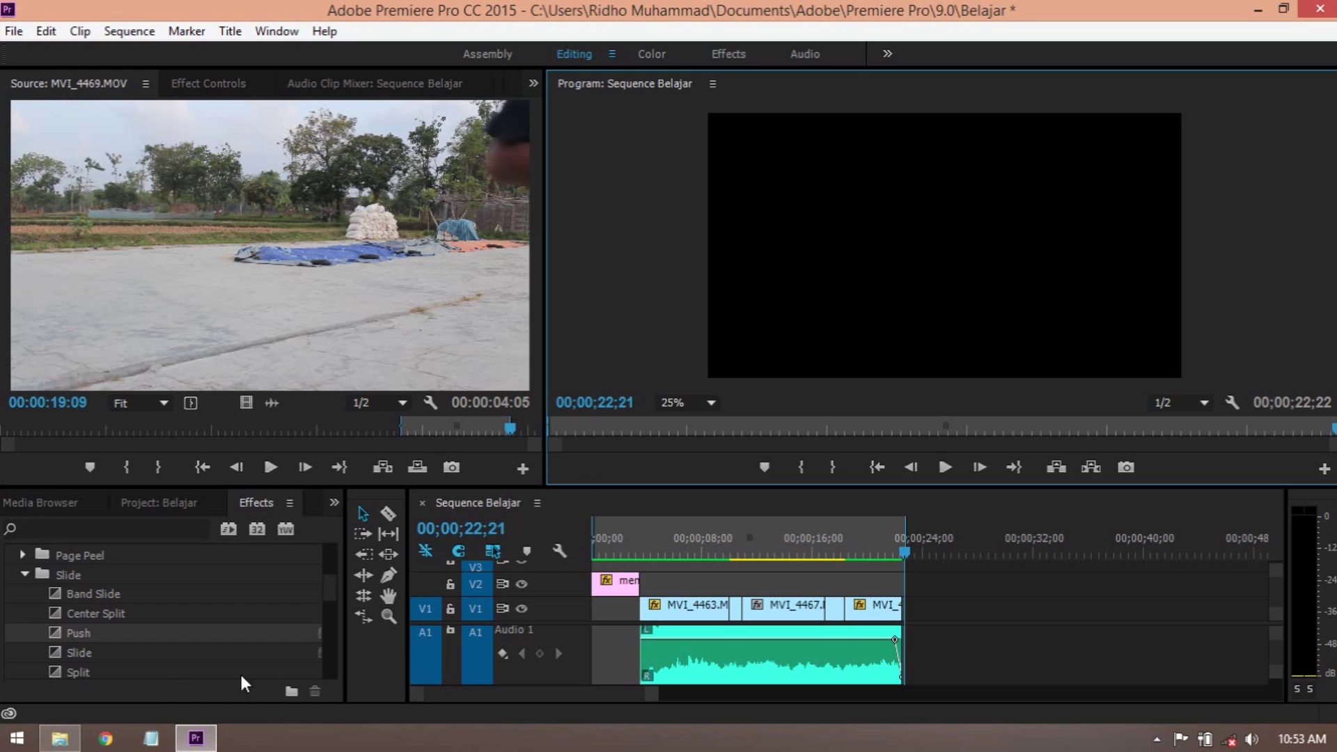
- Switch to File Explorer and play the exported Sequence Belajar video full screen in VLC media player
click(62, 740)
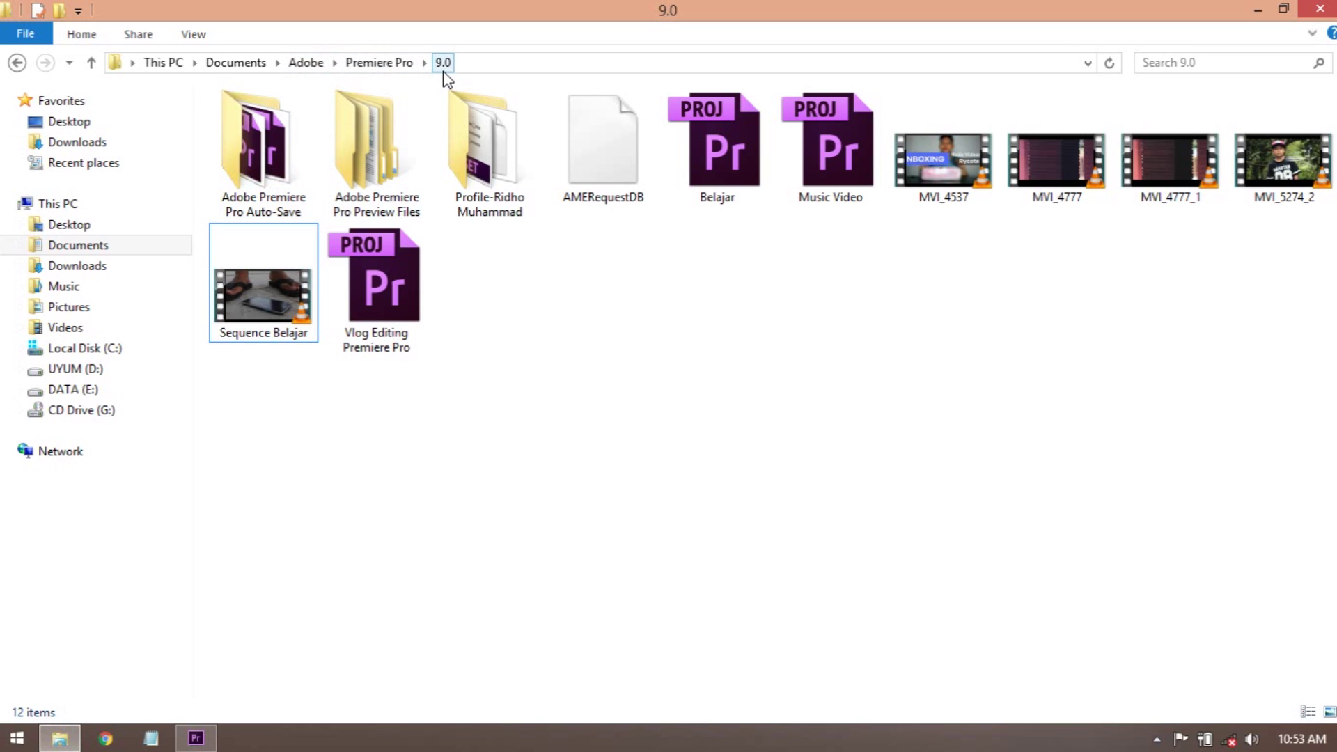
click(287, 315)
key(Return)
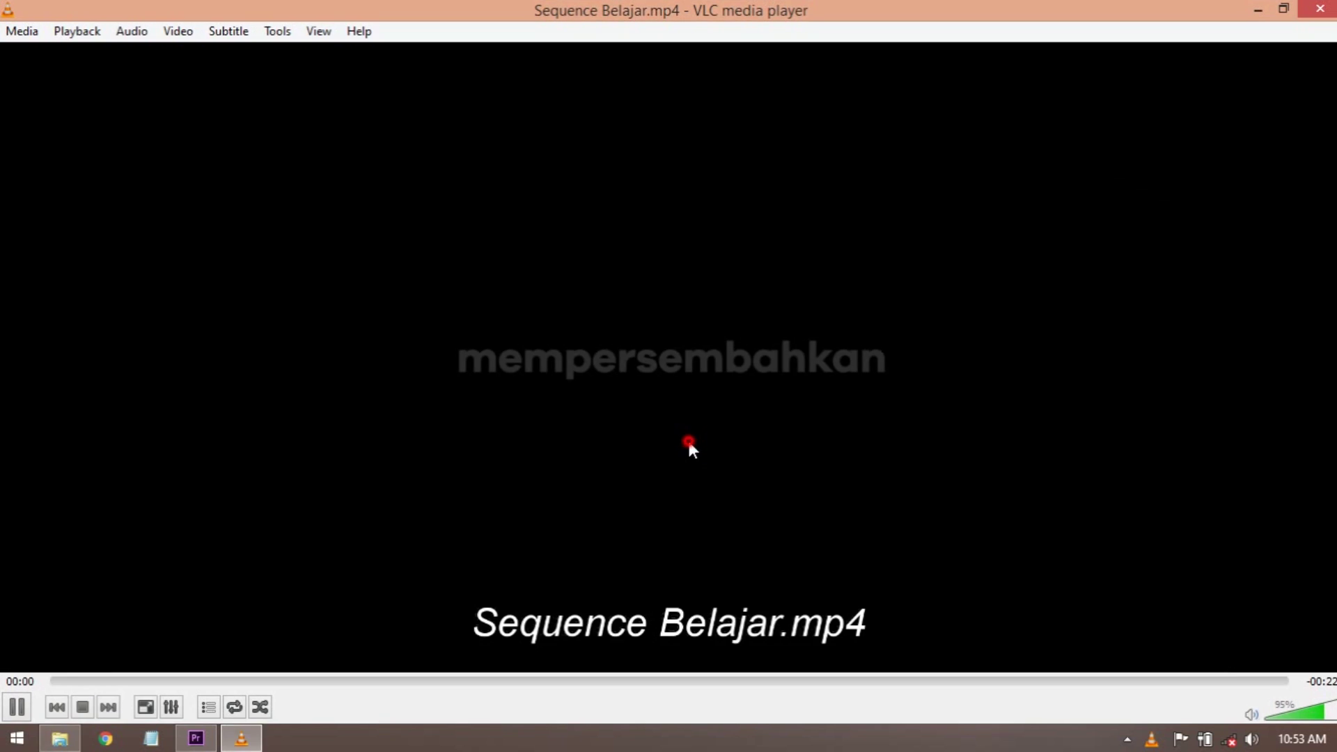
double_click(688, 441)
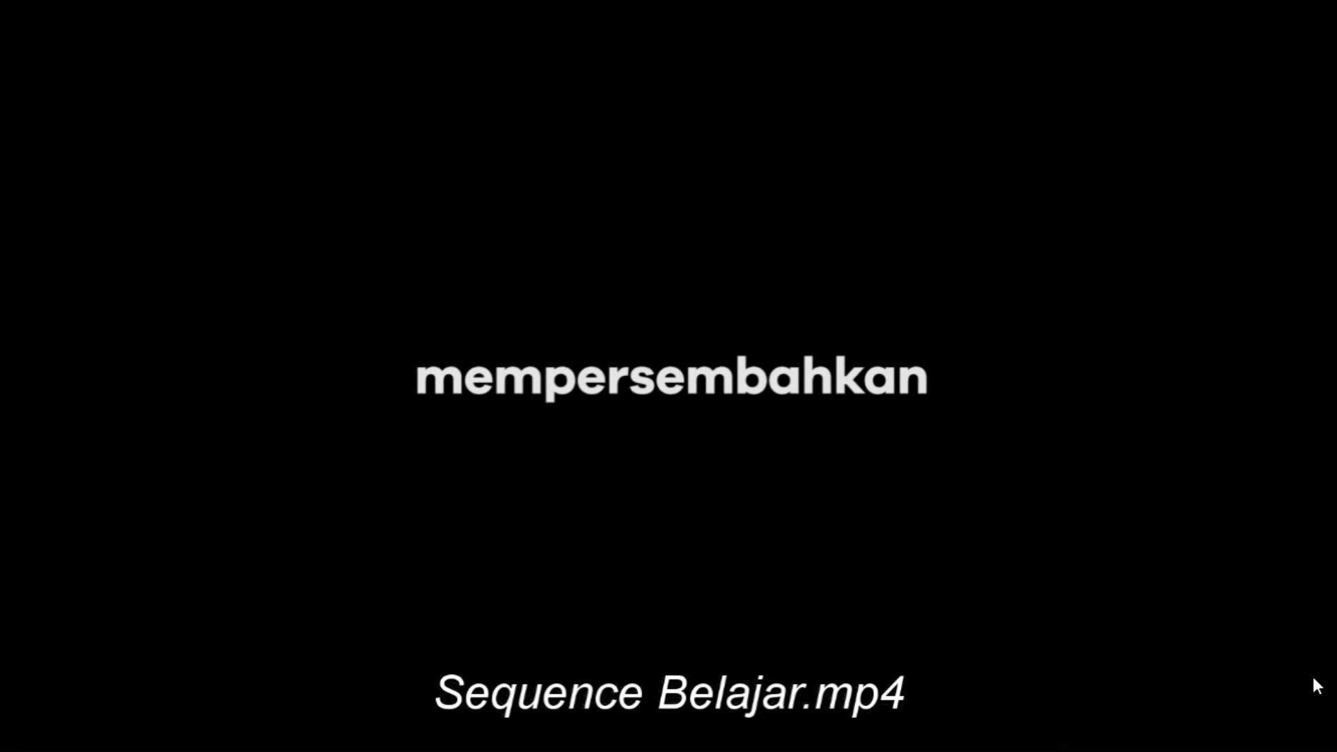